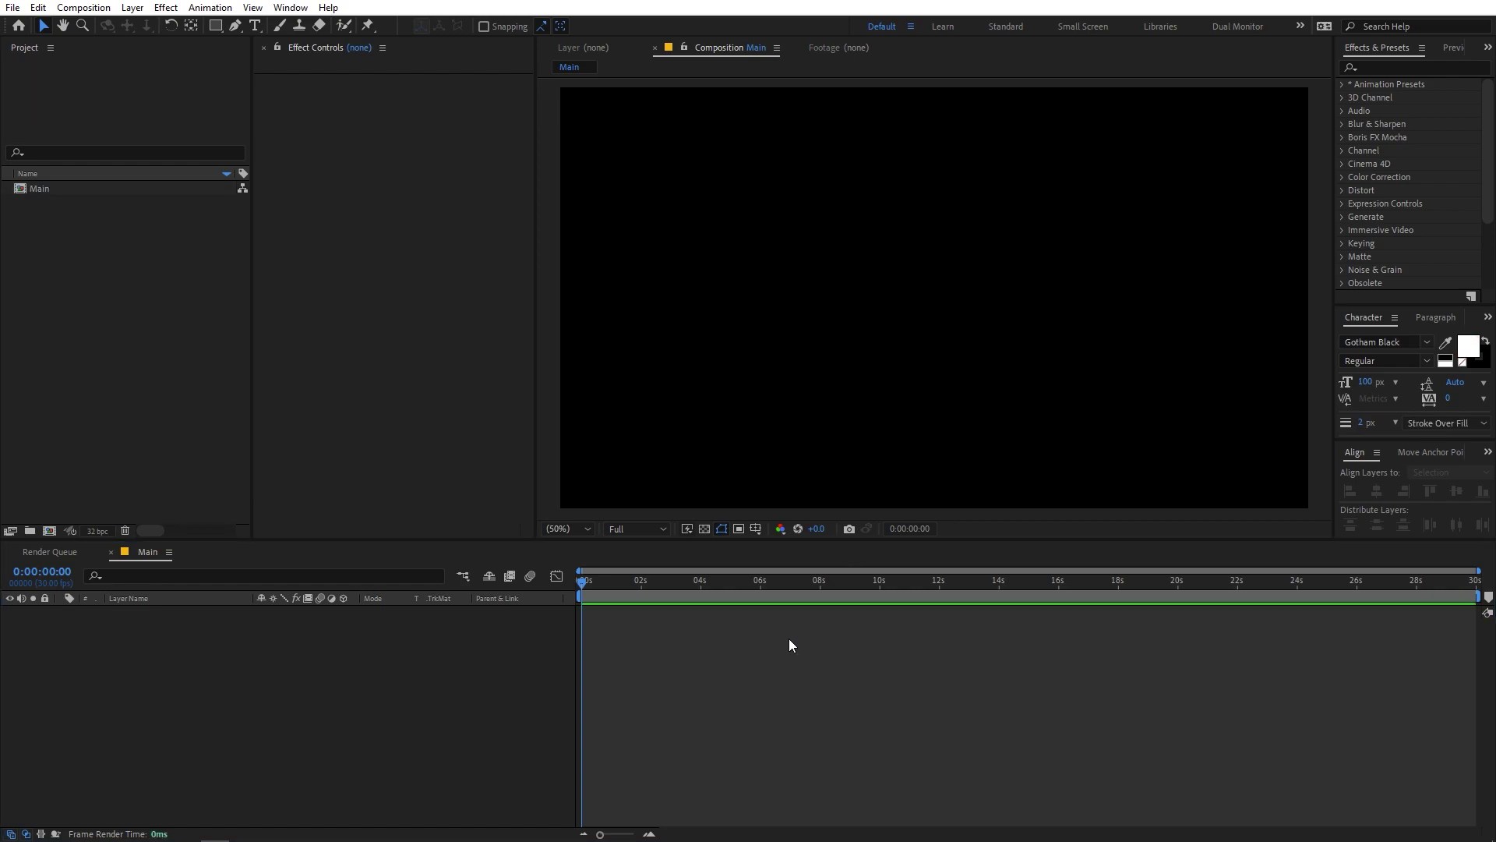
# Step: Create a text layer reading MOTION in the Main composition
pyautogui.click(254, 26)
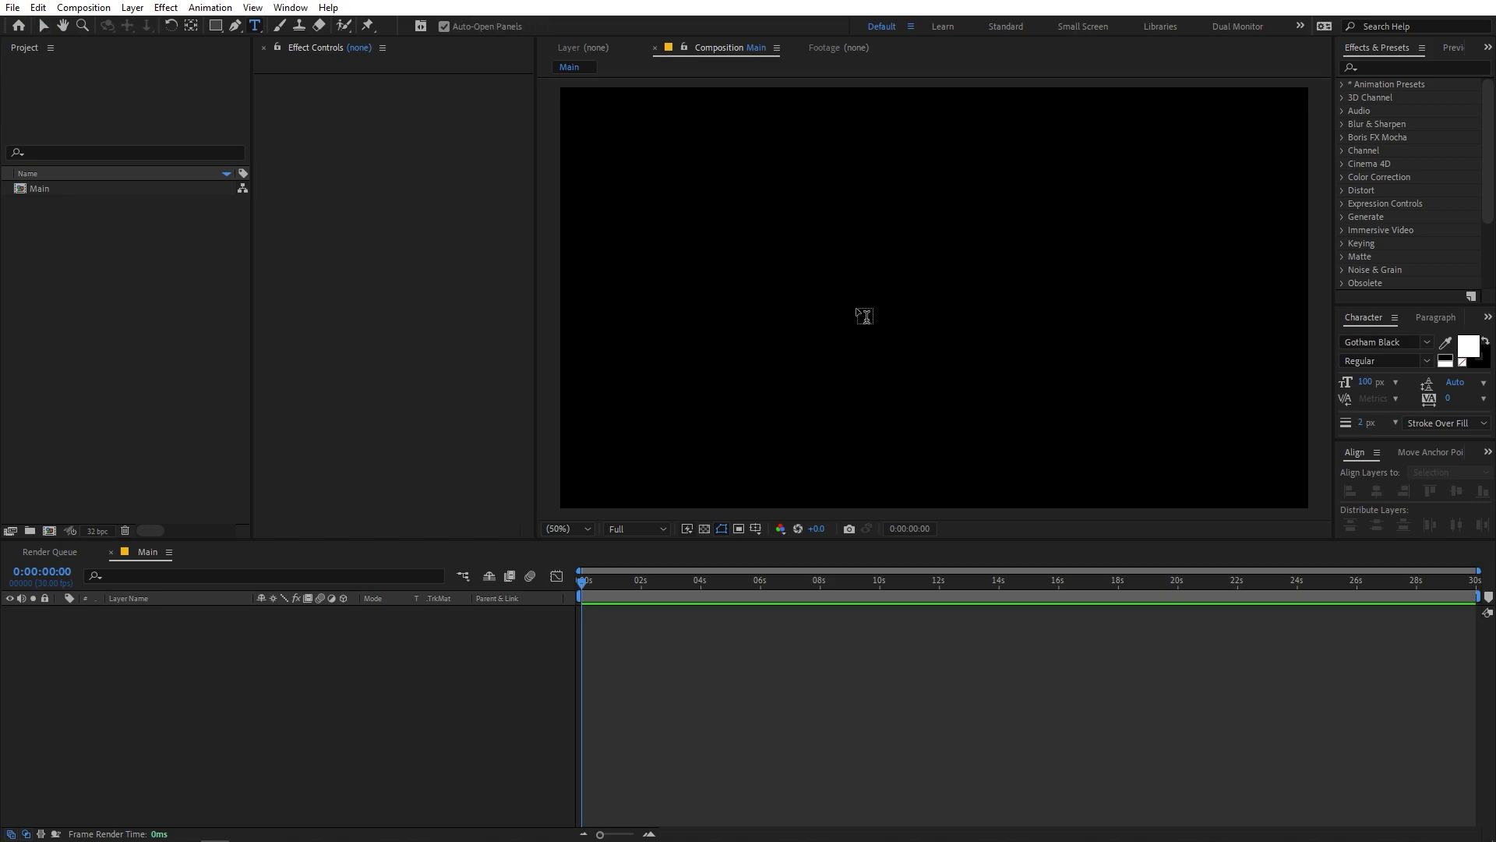
pyautogui.click(864, 293)
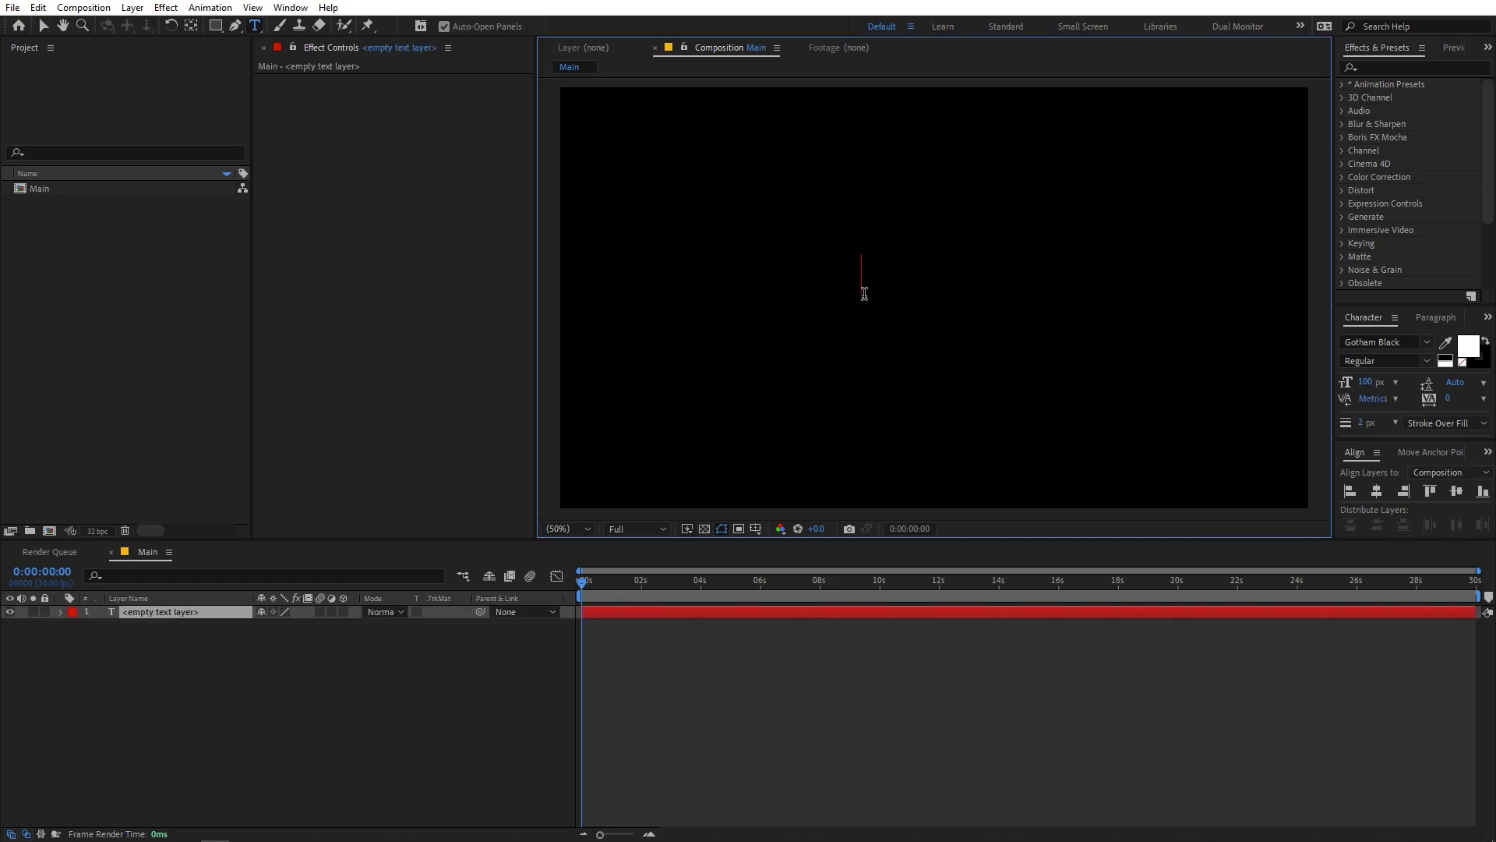
pyautogui.write('M')
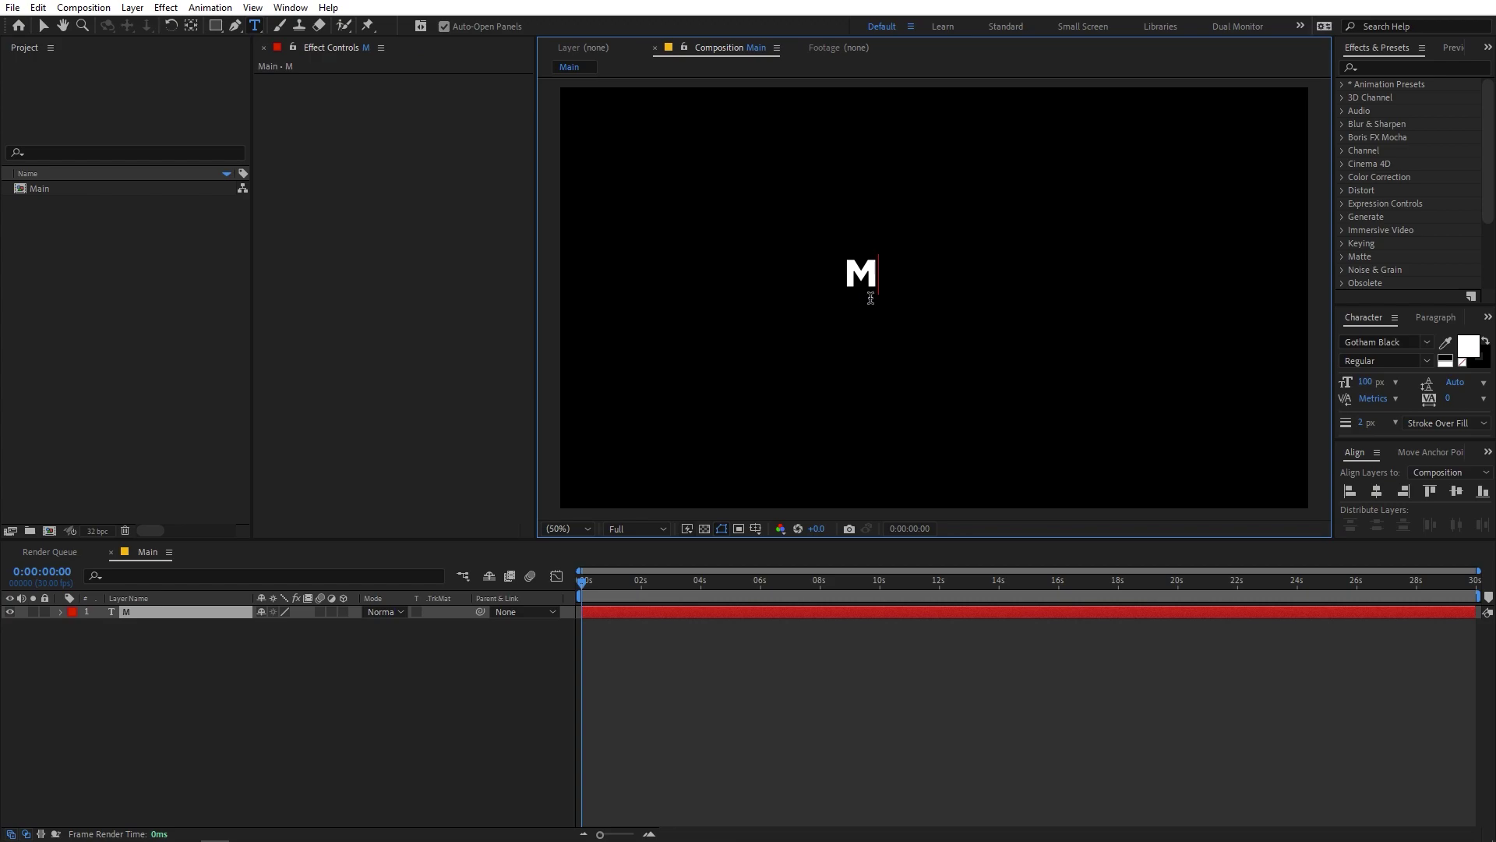
pyautogui.write('OTION')
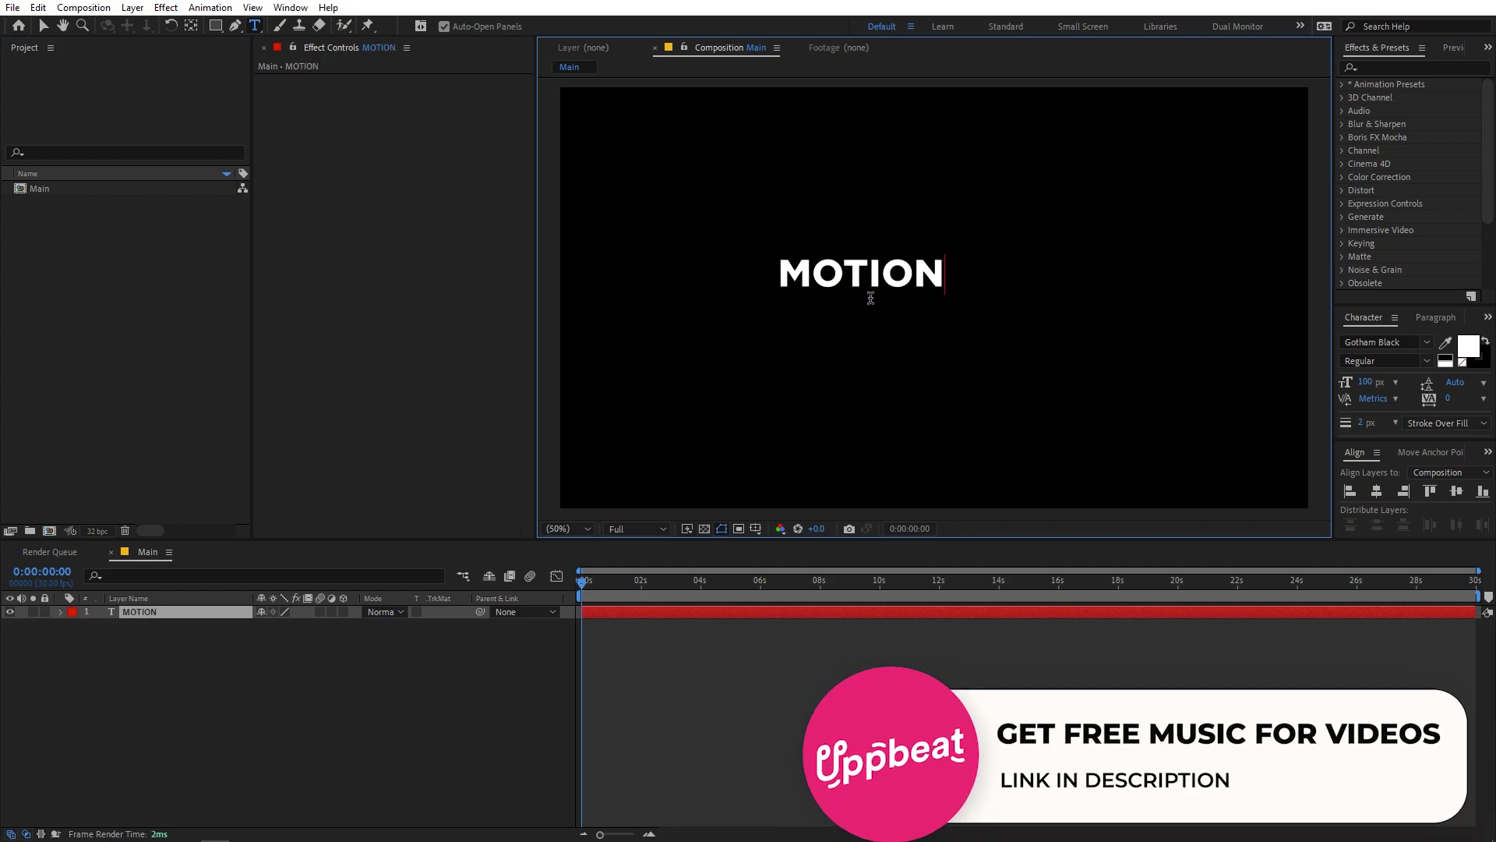
# Step: Set the MOTION text's font size to 101 px and centre it horizontally and vertically in the composition
pyautogui.hotkey('ctrl', 'a')
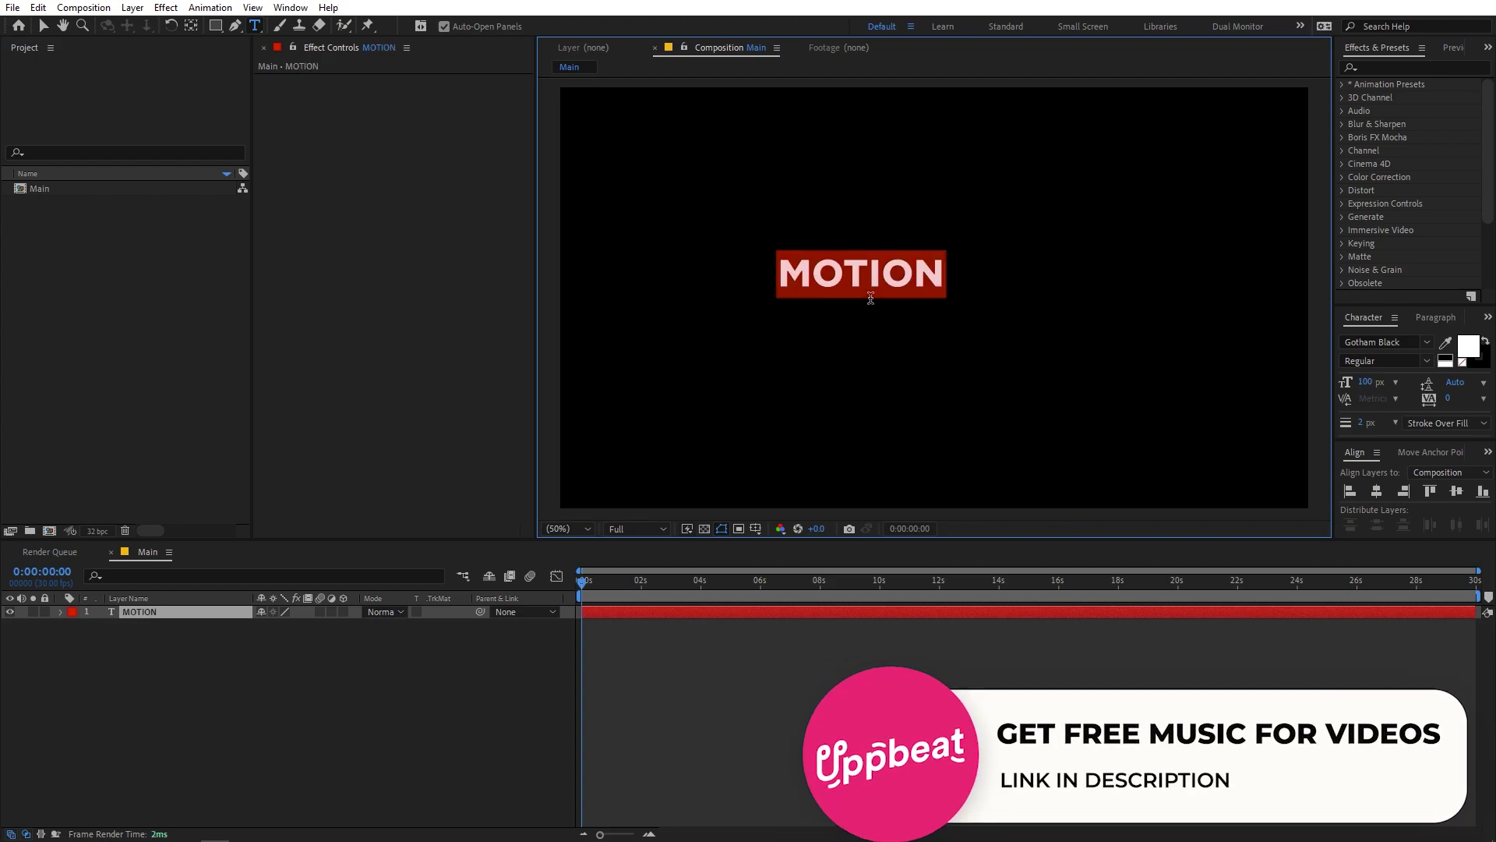
pyautogui.moveTo(1365, 381); pyautogui.dragTo(1368, 390)
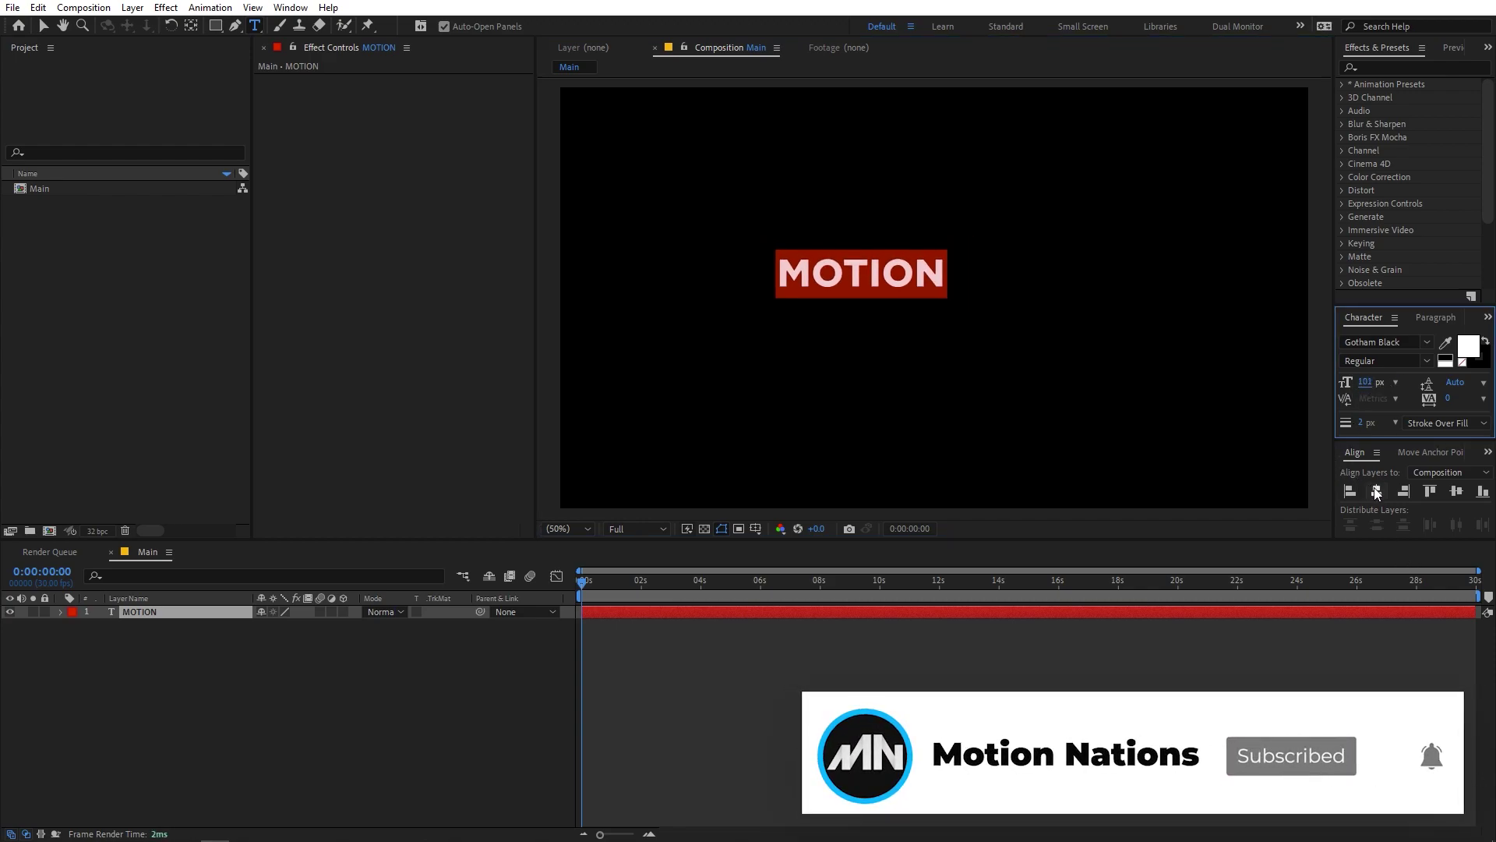
pyautogui.click(1376, 491)
pyautogui.click(1456, 493)
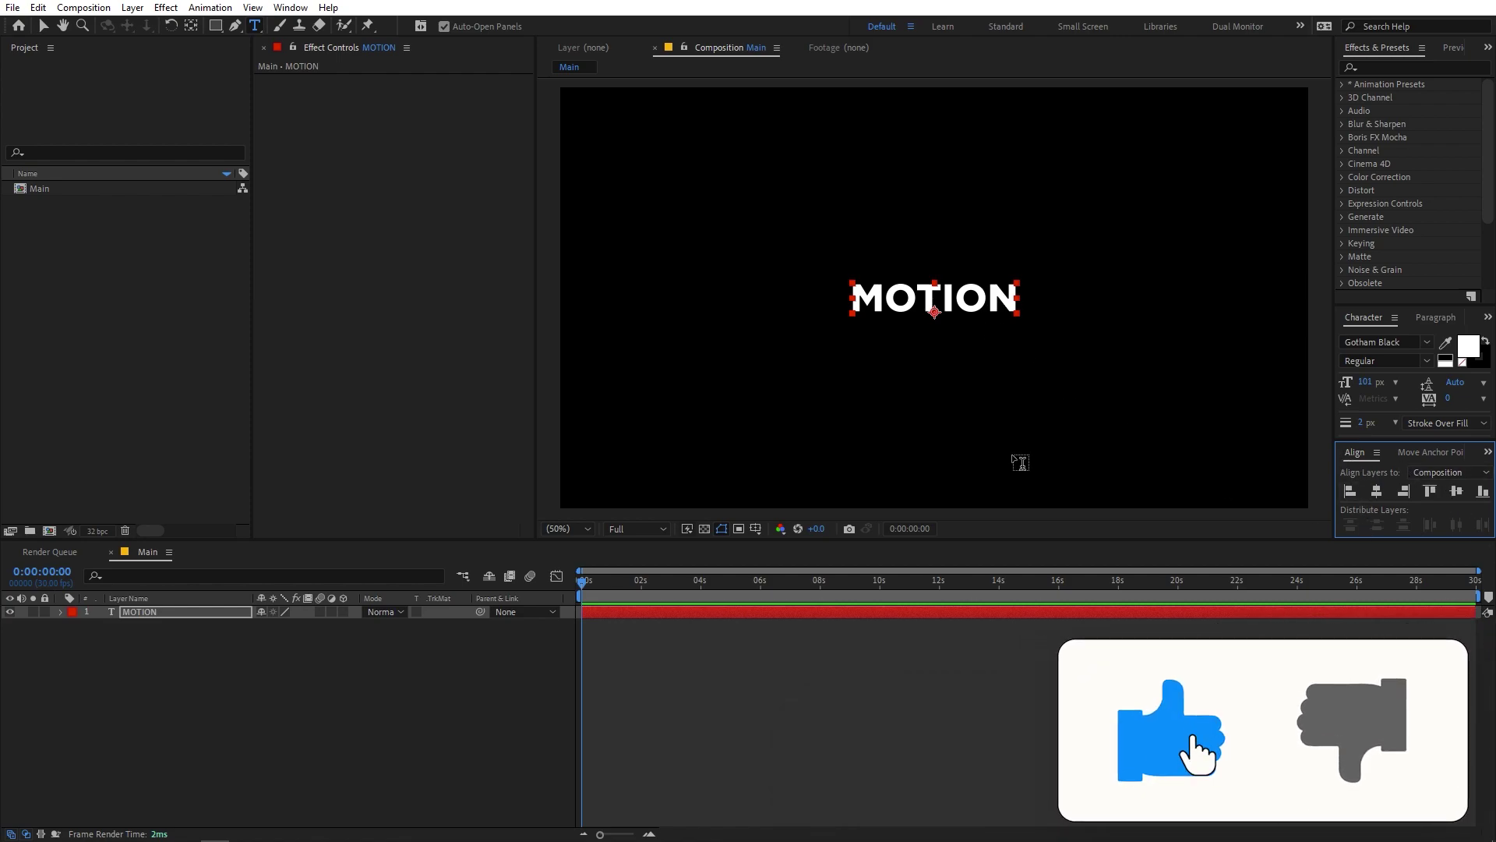
pyautogui.click(288, 7)
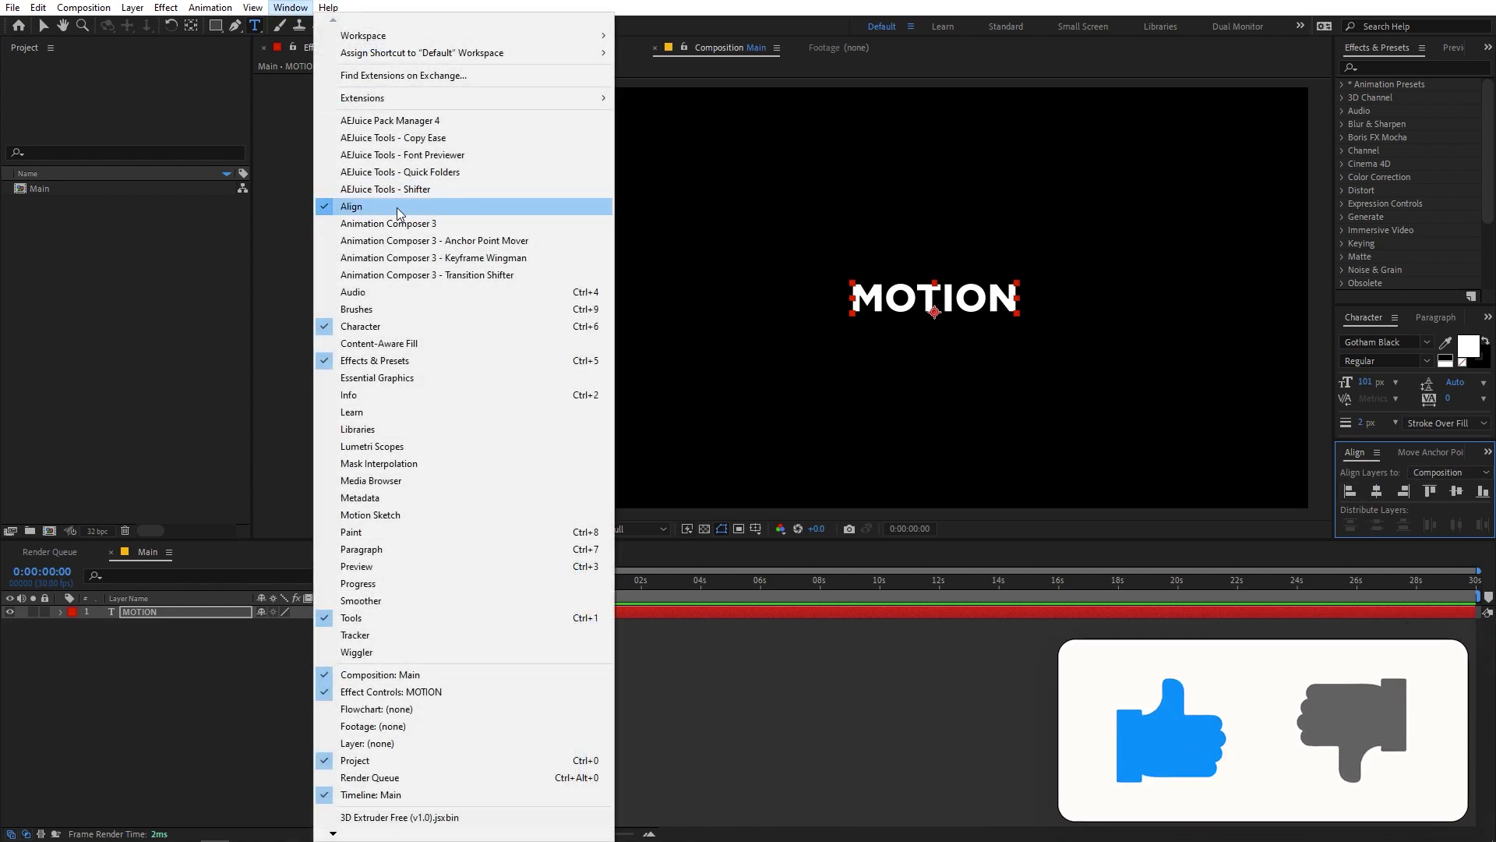
pyautogui.click(887, 702)
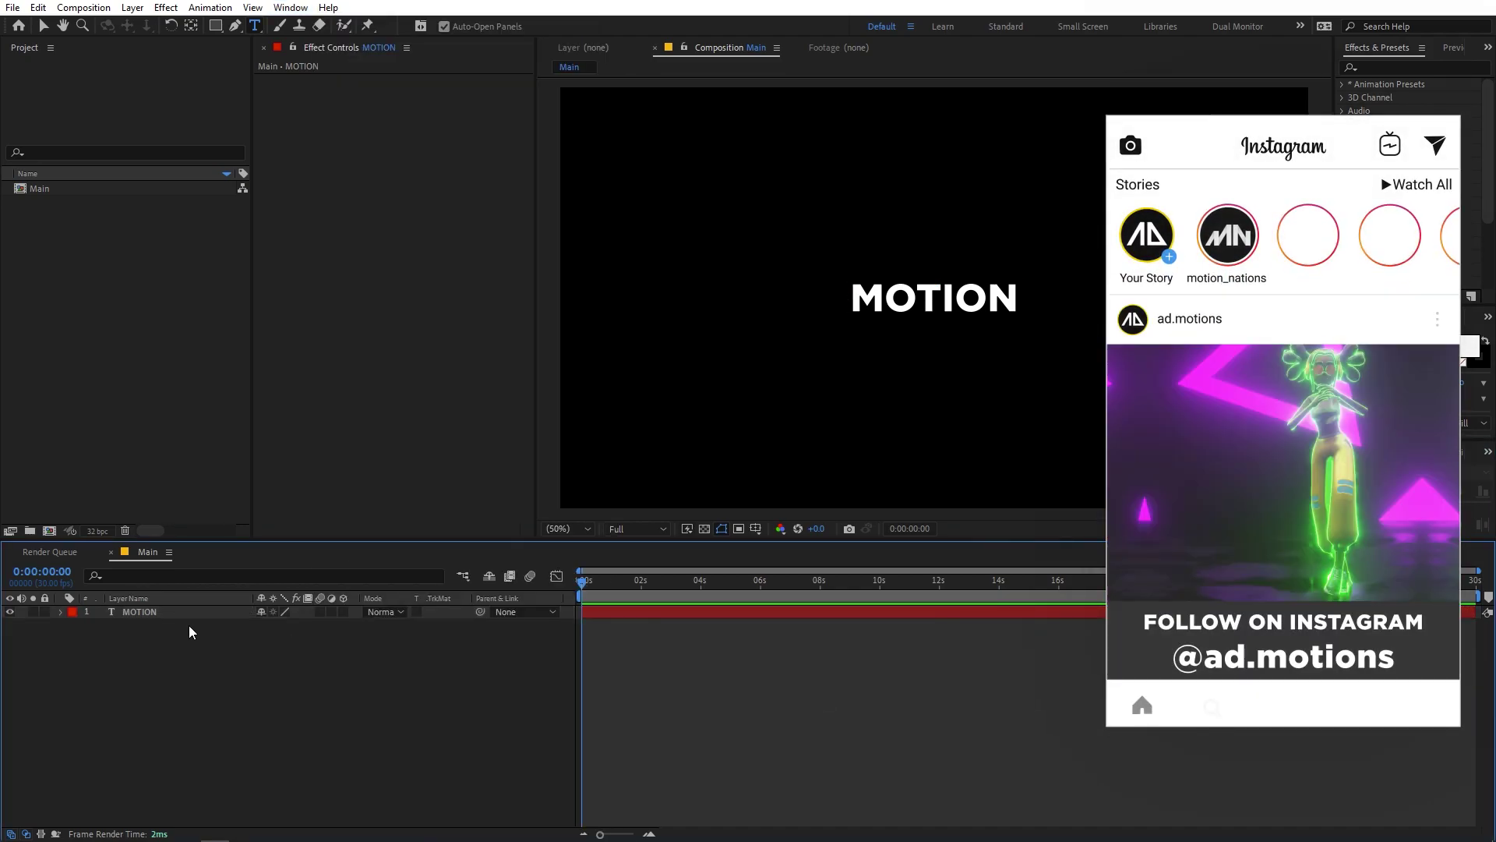
# Step: Centre the anchor point within the MOTION text layer
pyautogui.click(165, 613)
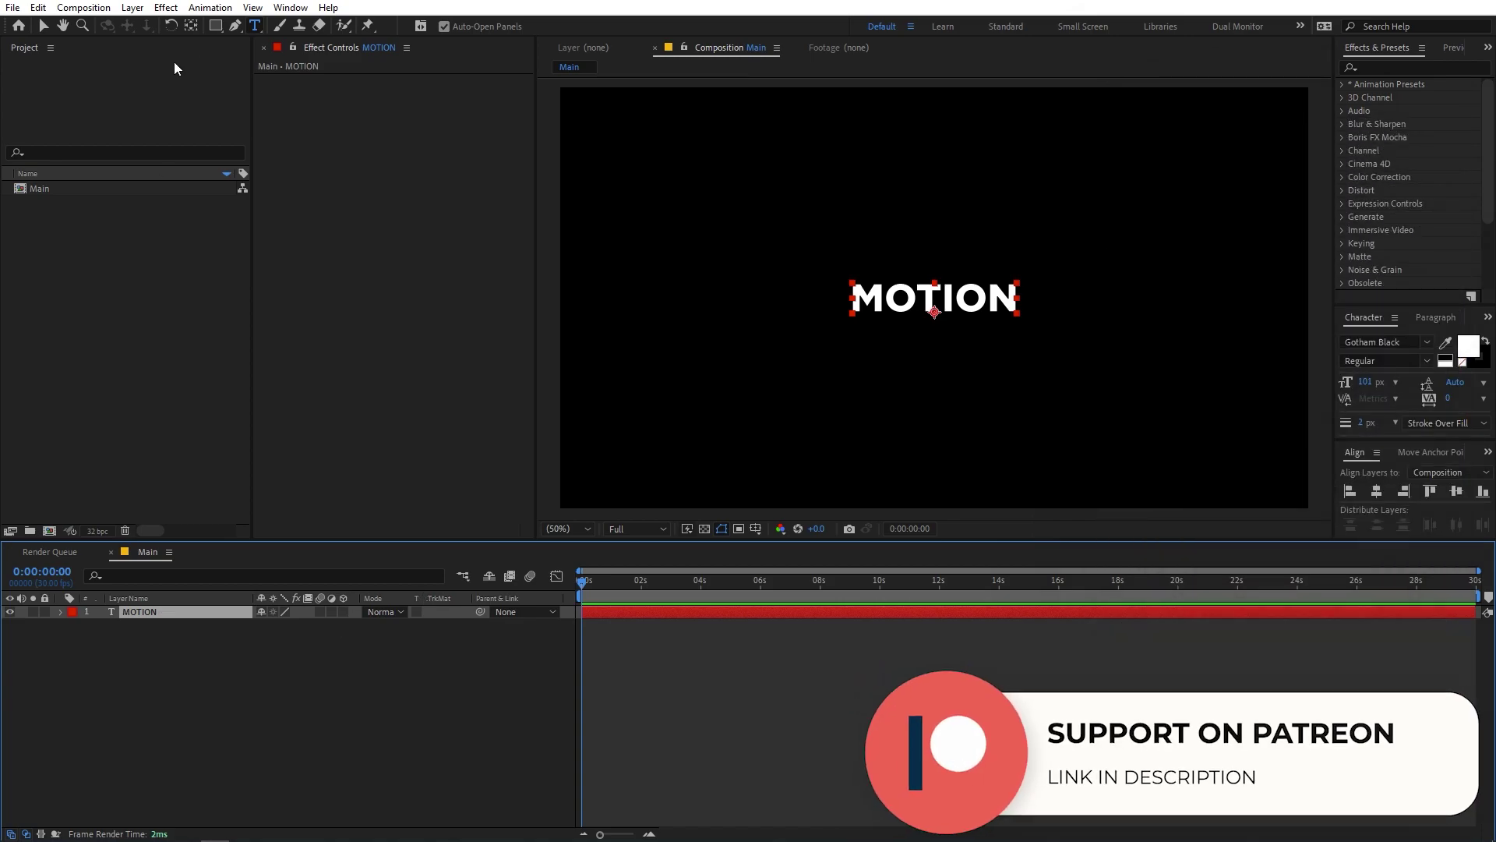
pyautogui.click(192, 26)
pyautogui.hotkey('ctrl', 'alt', 'Home')
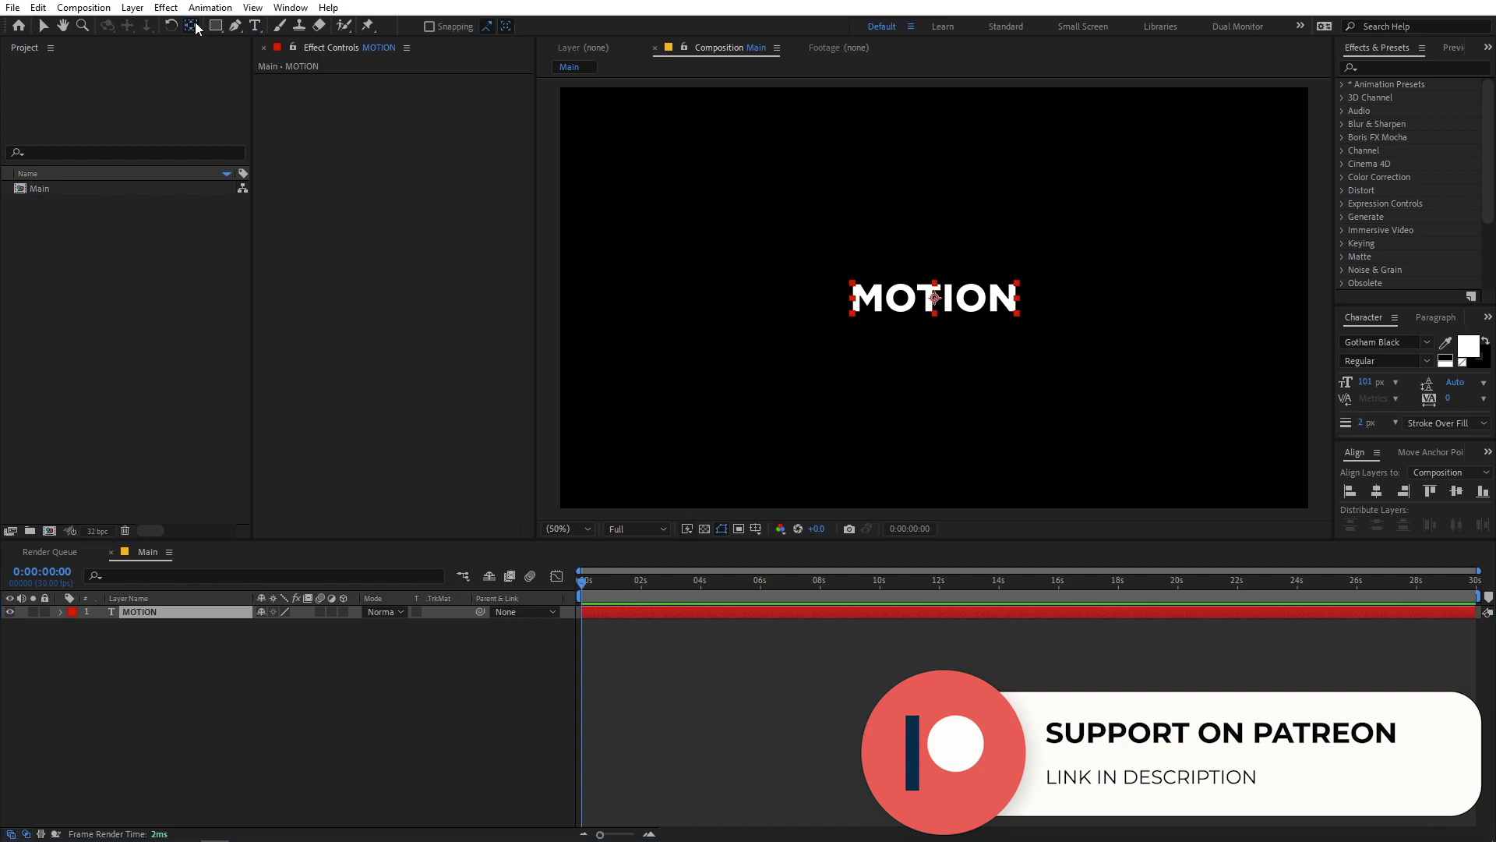
# Step: Scale the MOTION layer to 196% and collapse its properties
pyautogui.click(190, 615)
pyautogui.press('s')
pyautogui.moveTo(279, 625); pyautogui.dragTo(365, 640)
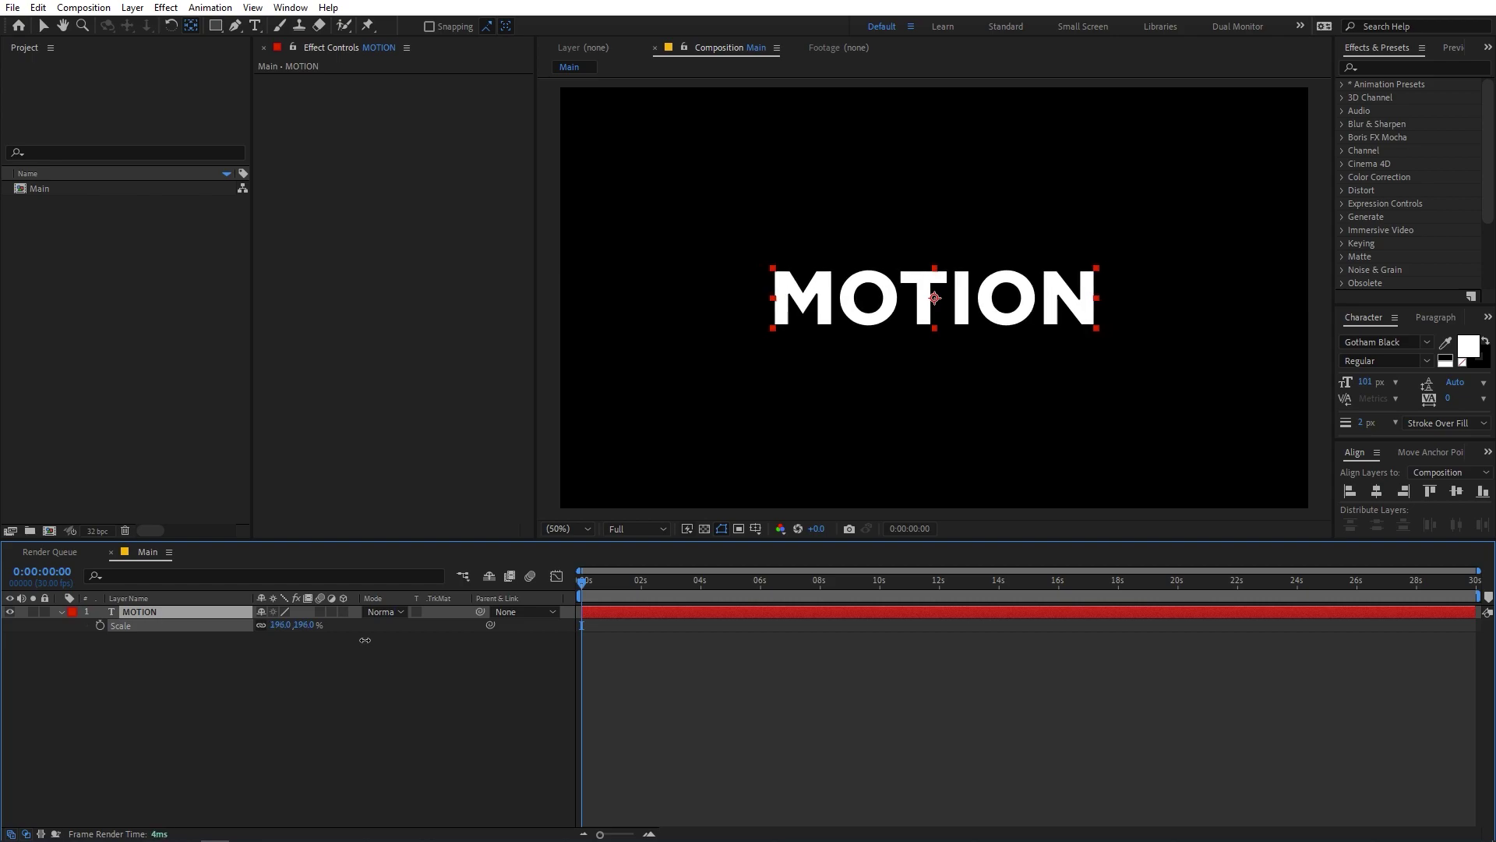
pyautogui.click(890, 750)
pyautogui.click(61, 614)
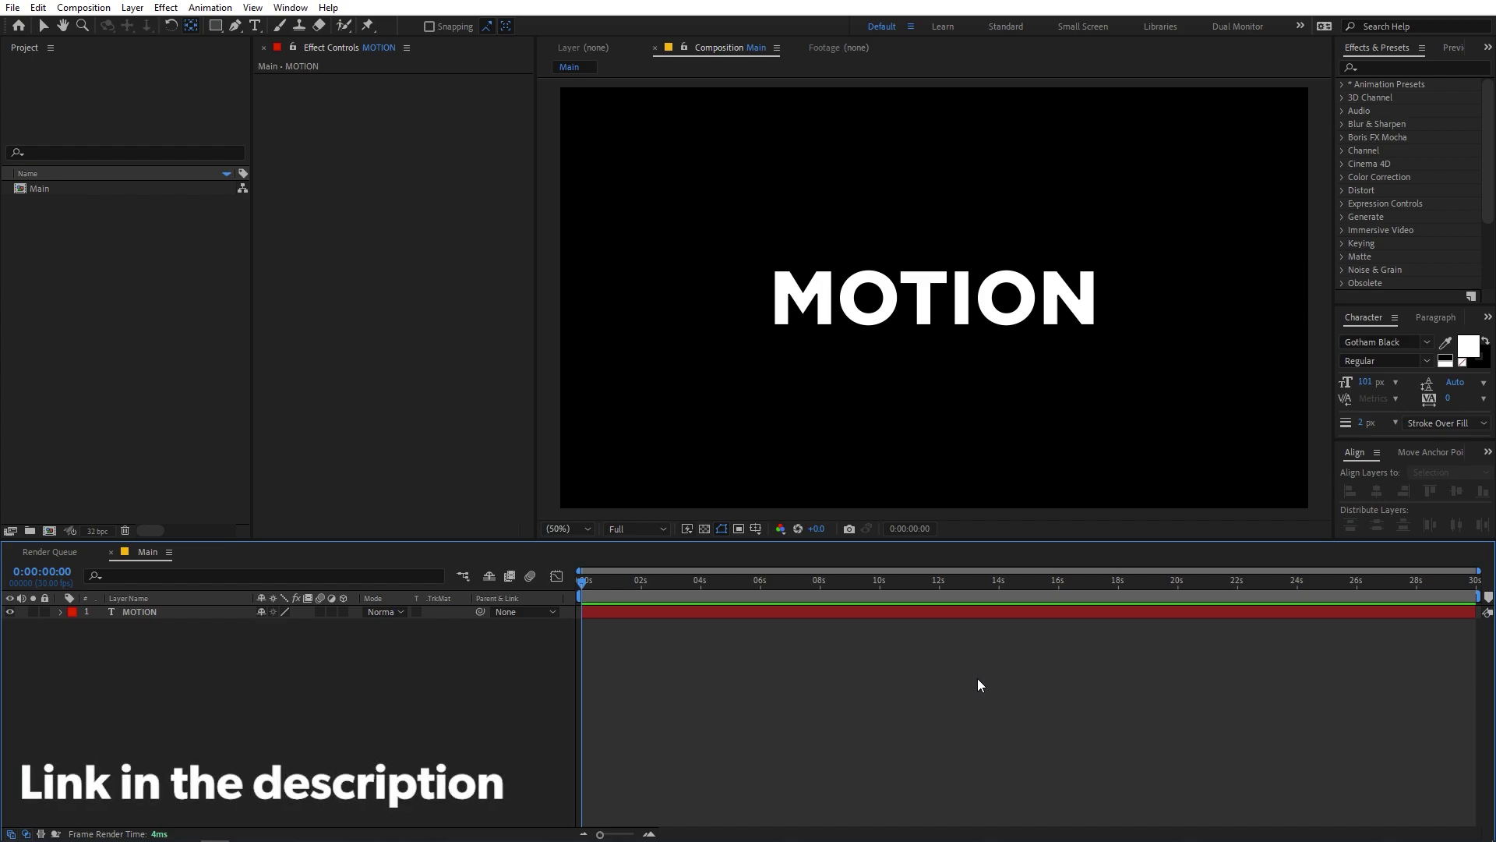
# Step: Switch to the web browser and look through the motionscript.com bounce and overshoot article's expressions
pyautogui.hotkey('alt', 'Tab')
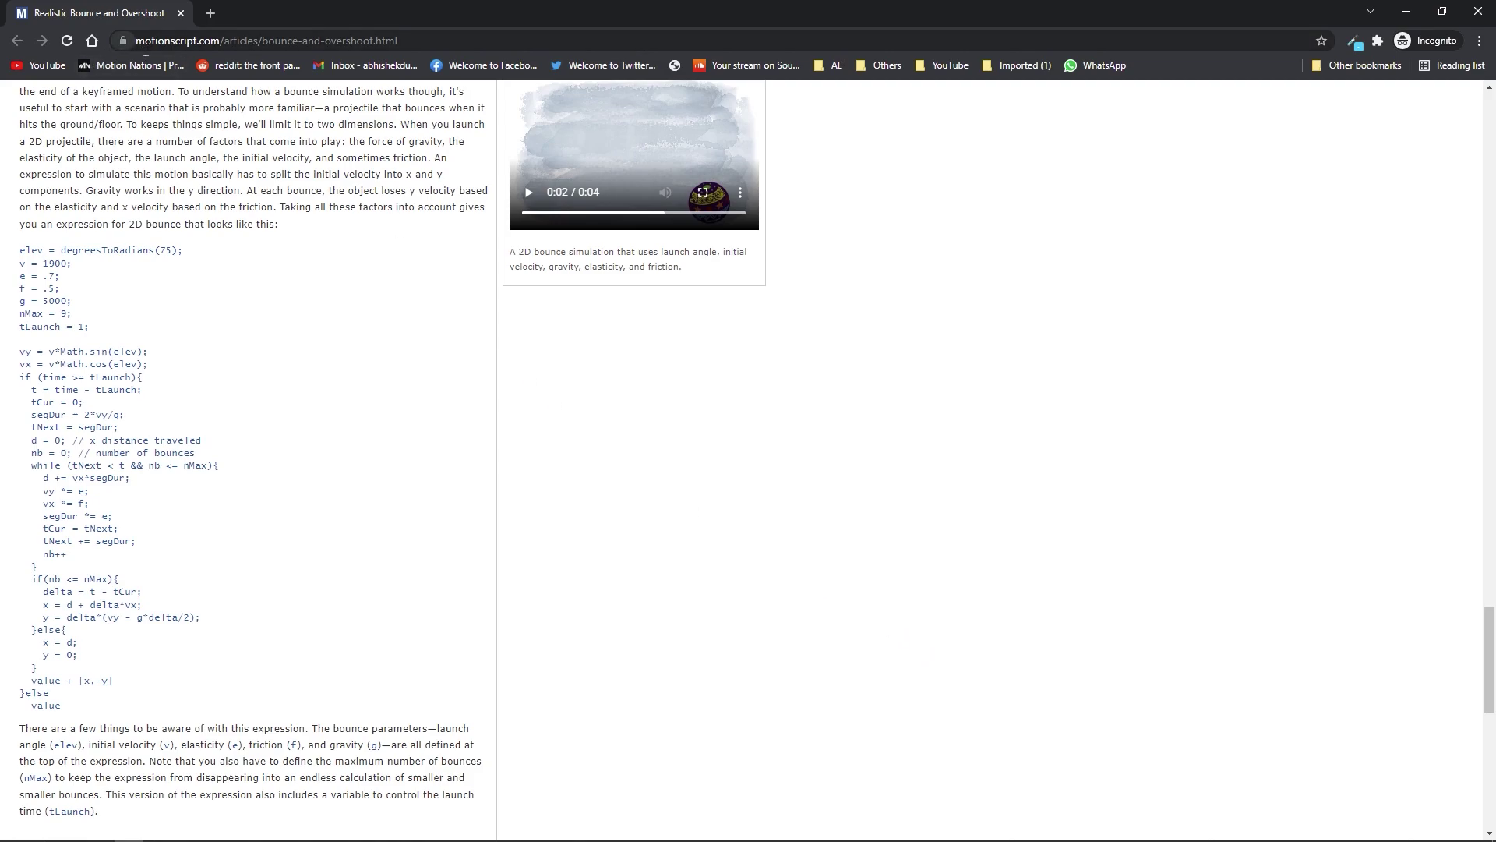
pyautogui.scroll(13, 471, 386)
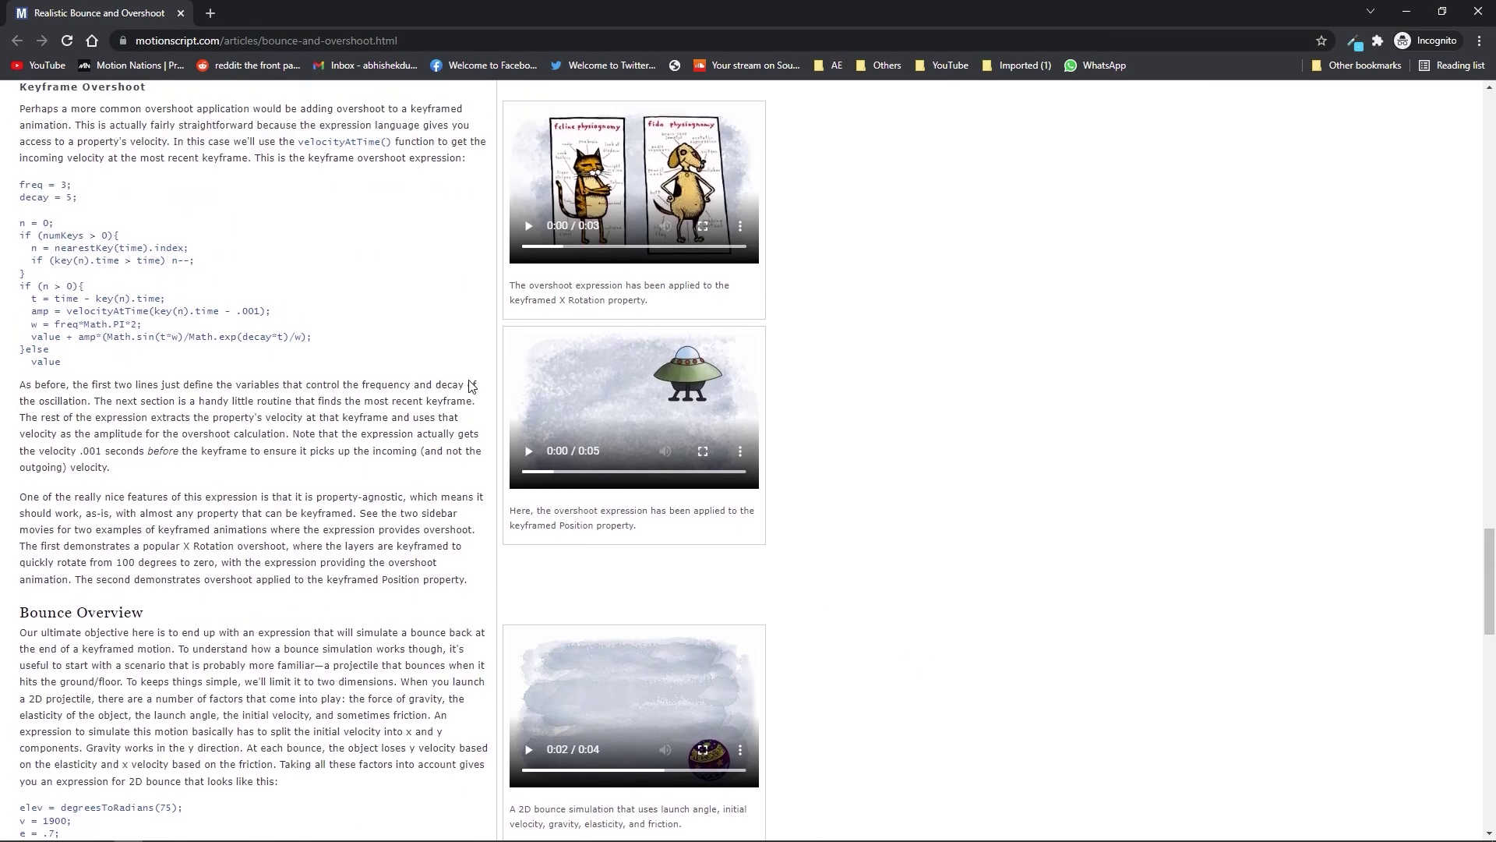
pyautogui.moveTo(1494, 494); pyautogui.dragTo(1494, 354)
pyautogui.scroll(1, 1063, 512)
pyautogui.scroll(-20, 842, 478)
pyautogui.scroll(-5, 858, 488)
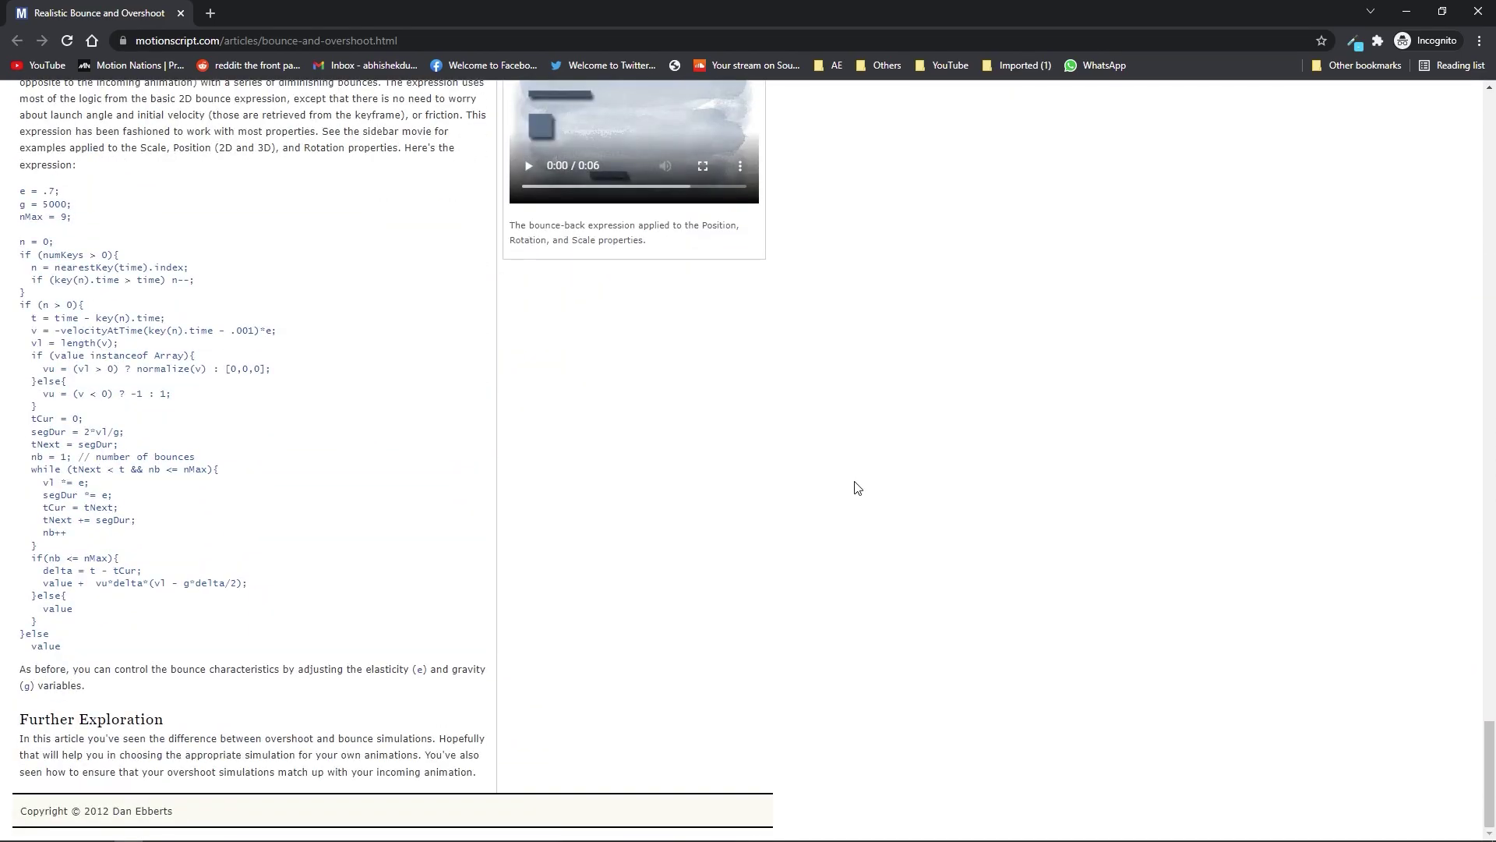
pyautogui.scroll(18, 857, 488)
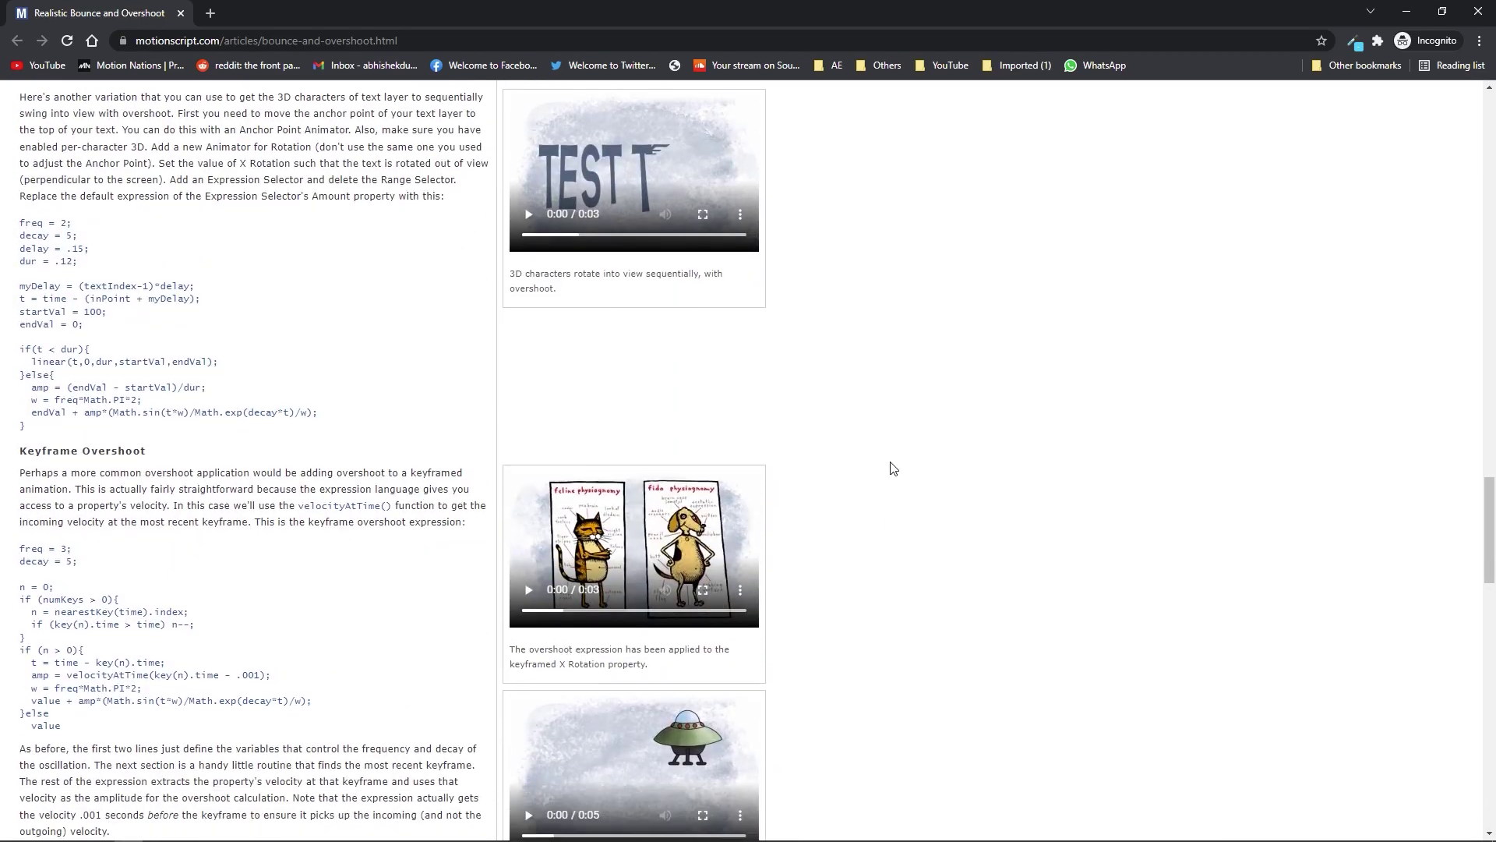
pyautogui.scroll(-5, 892, 467)
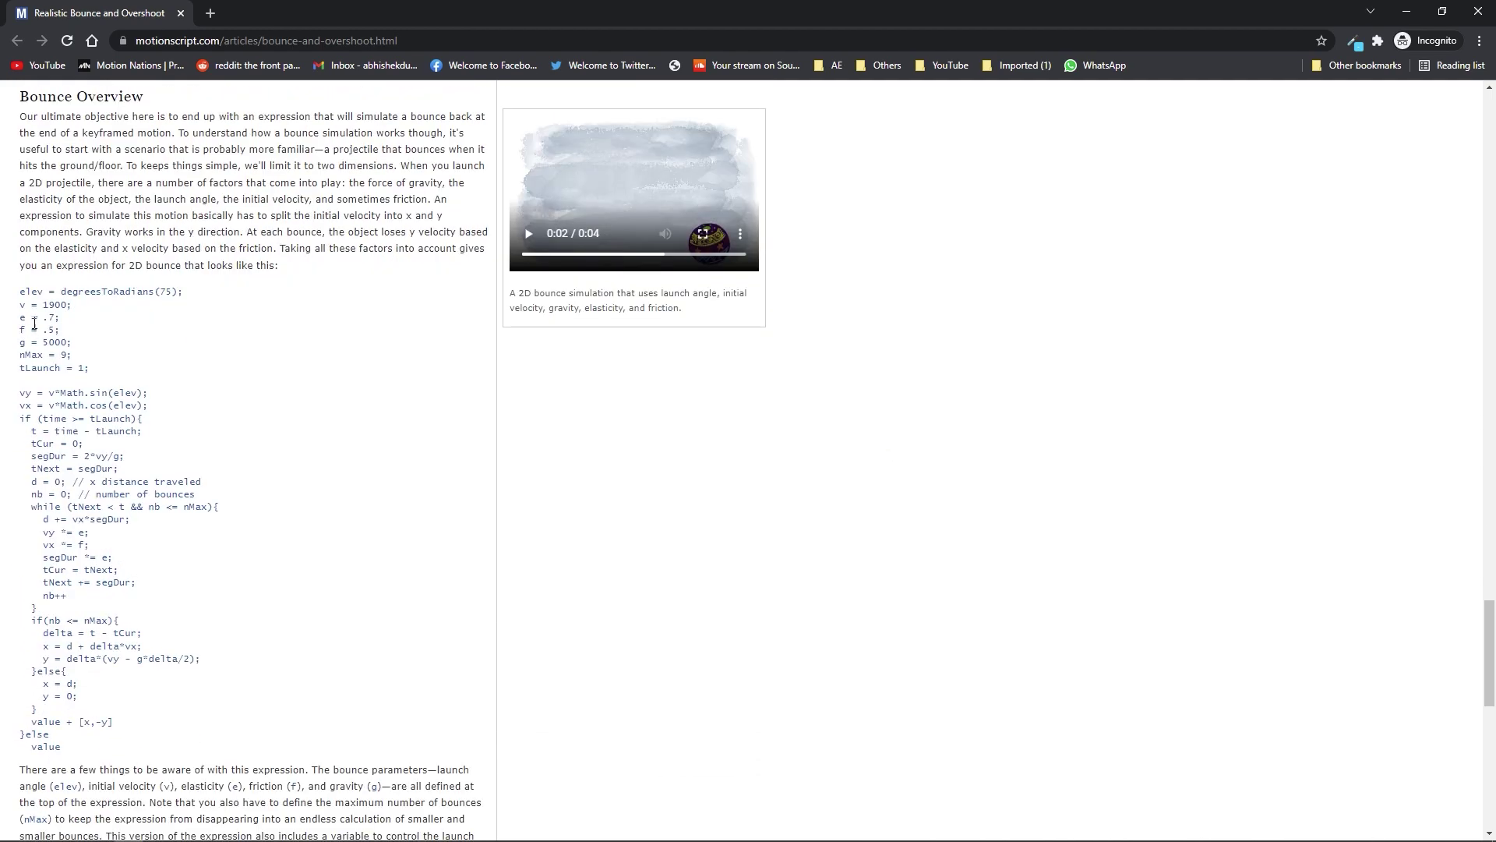
# Step: Copy the complete 2D bounce expression from the Bounce Overview section and return to After Effects
pyautogui.moveTo(20, 292); pyautogui.dragTo(112, 751)
pyautogui.click(34, 297)
pyautogui.rightClick(44, 326)
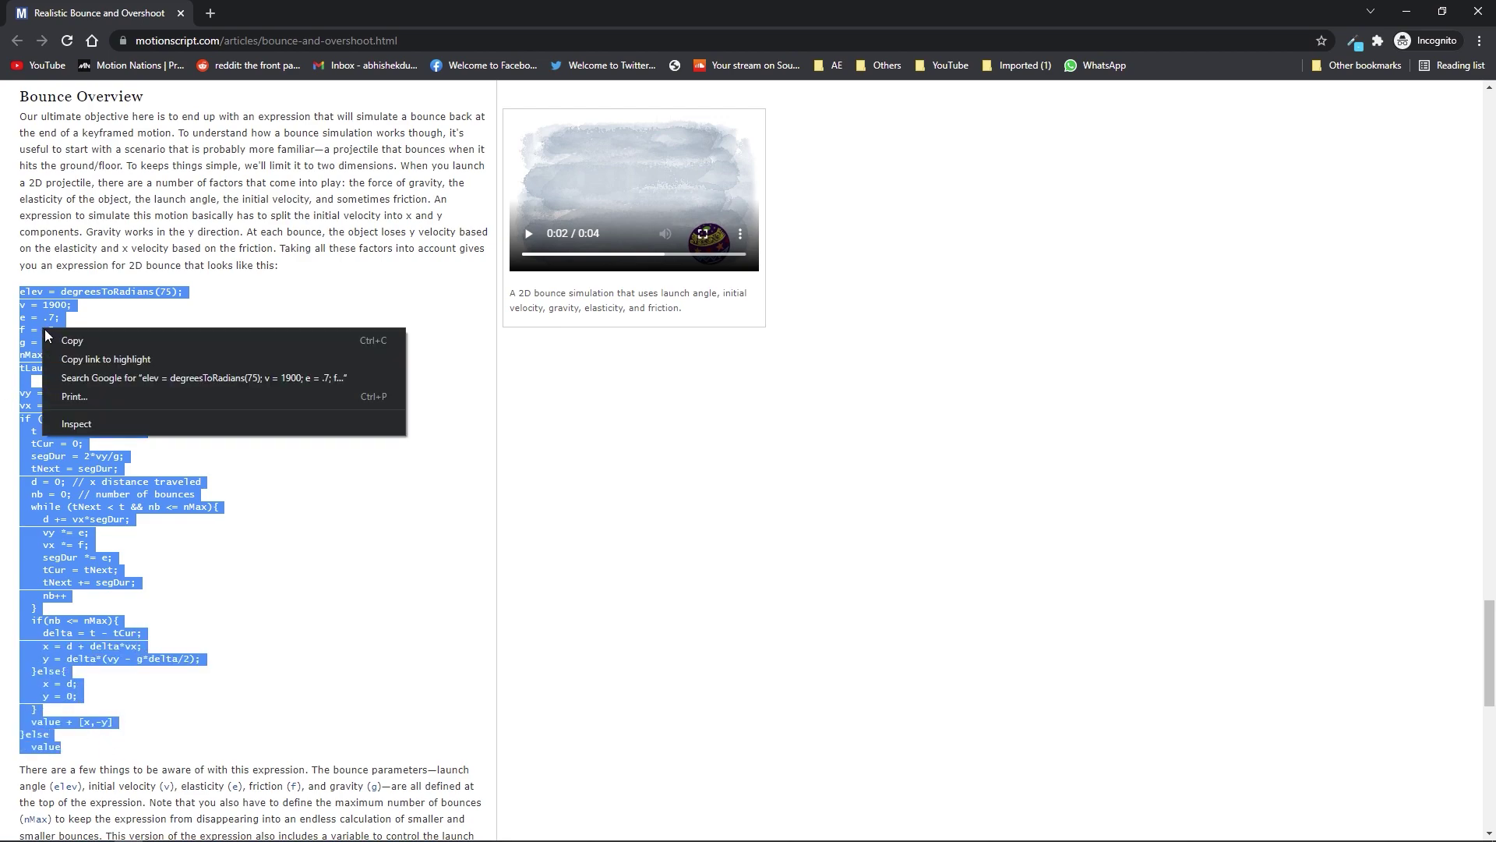
pyautogui.click(77, 339)
pyautogui.click(1406, 12)
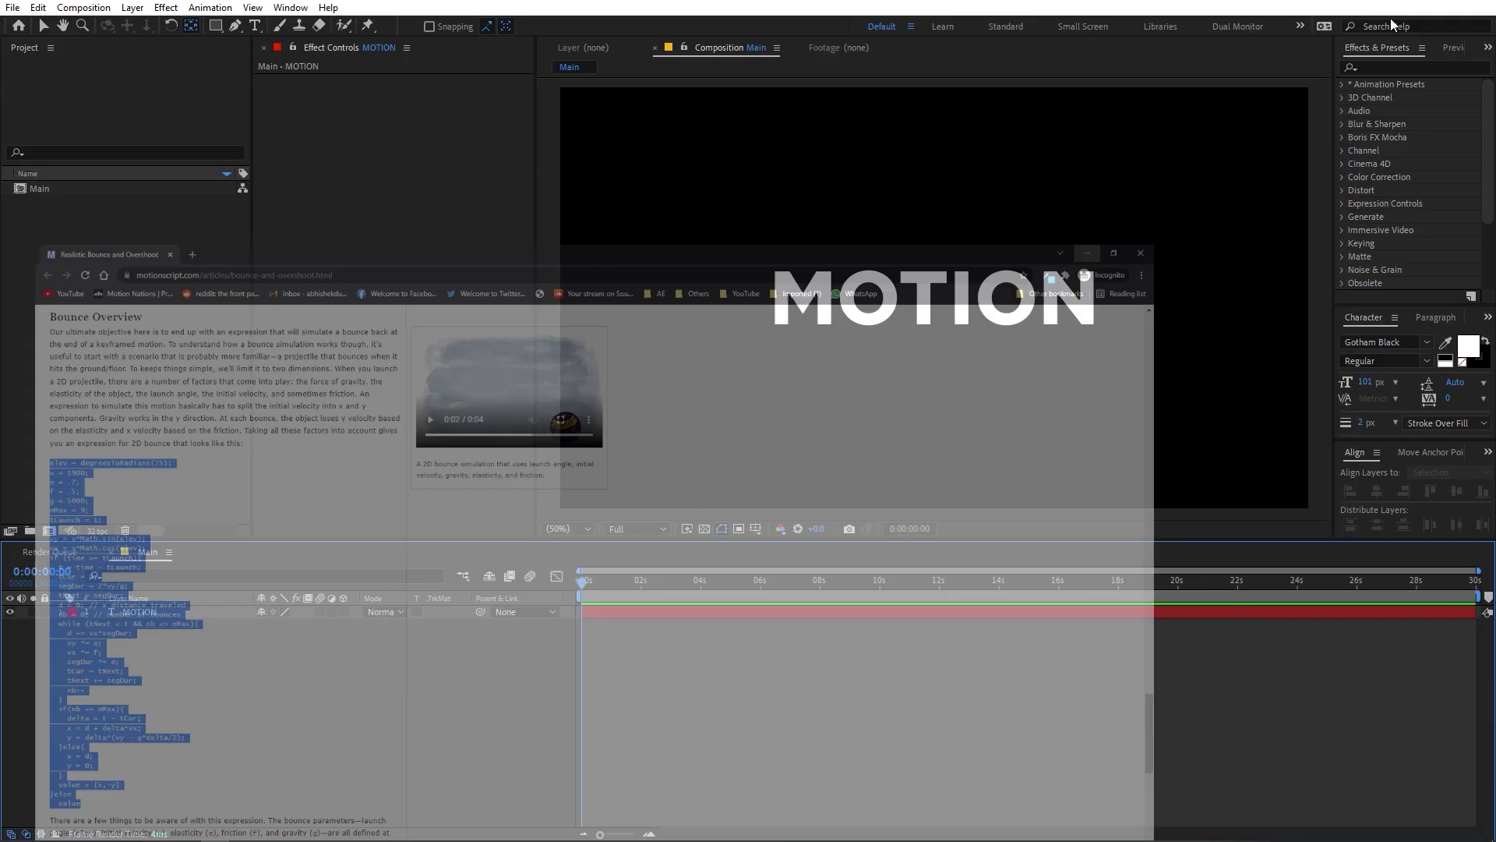
# Step: Enable an expression on the MOTION layer's Position and replace the default transform.position code with the copied bounce expression
pyautogui.click(157, 615)
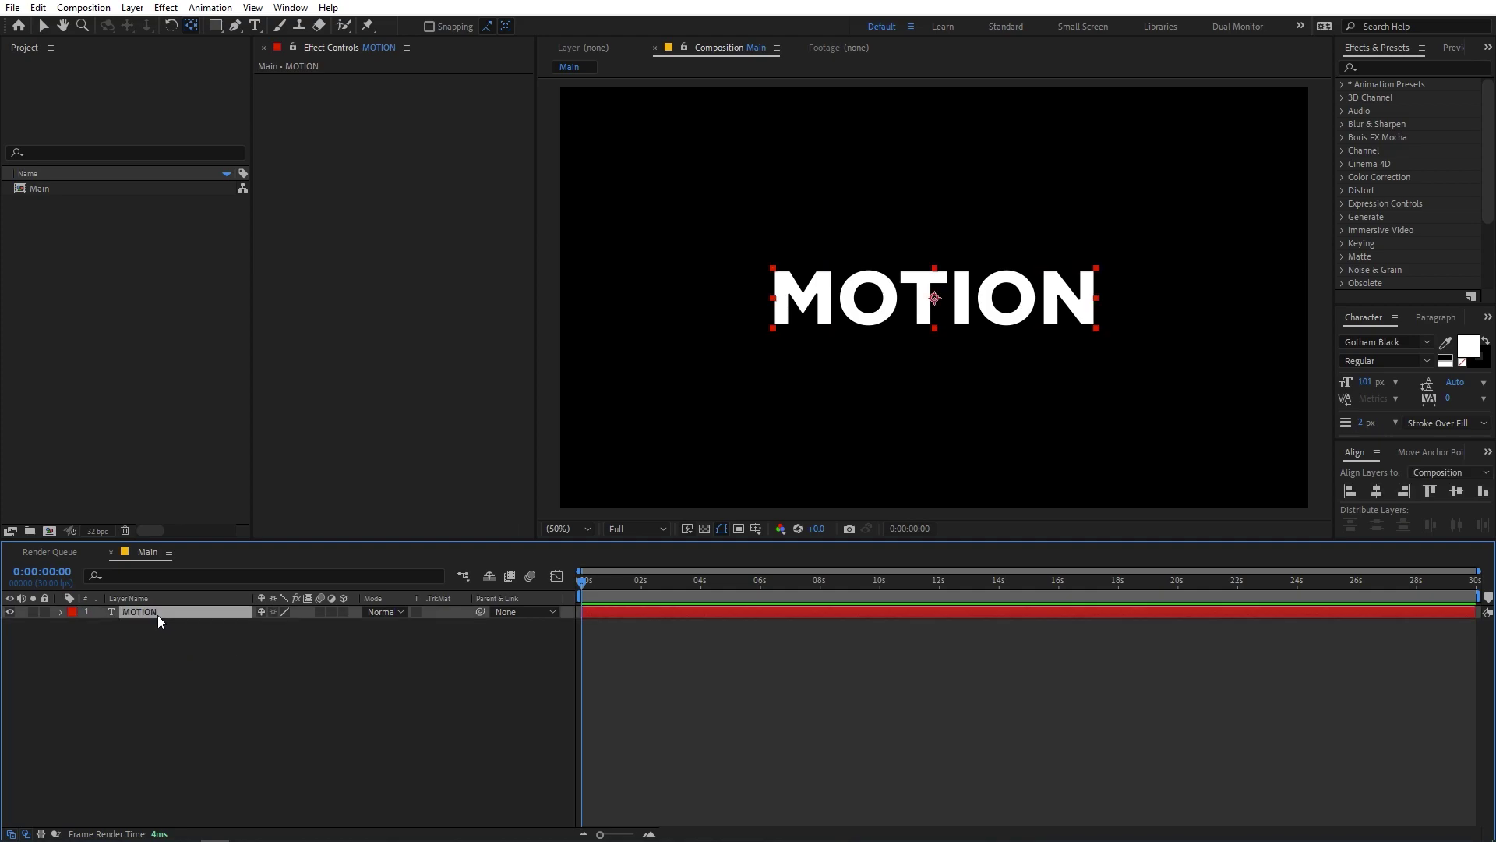
pyautogui.press('p')
pyautogui.keyDown('alt'); pyautogui.click(100, 625); pyautogui.keyUp('alt')
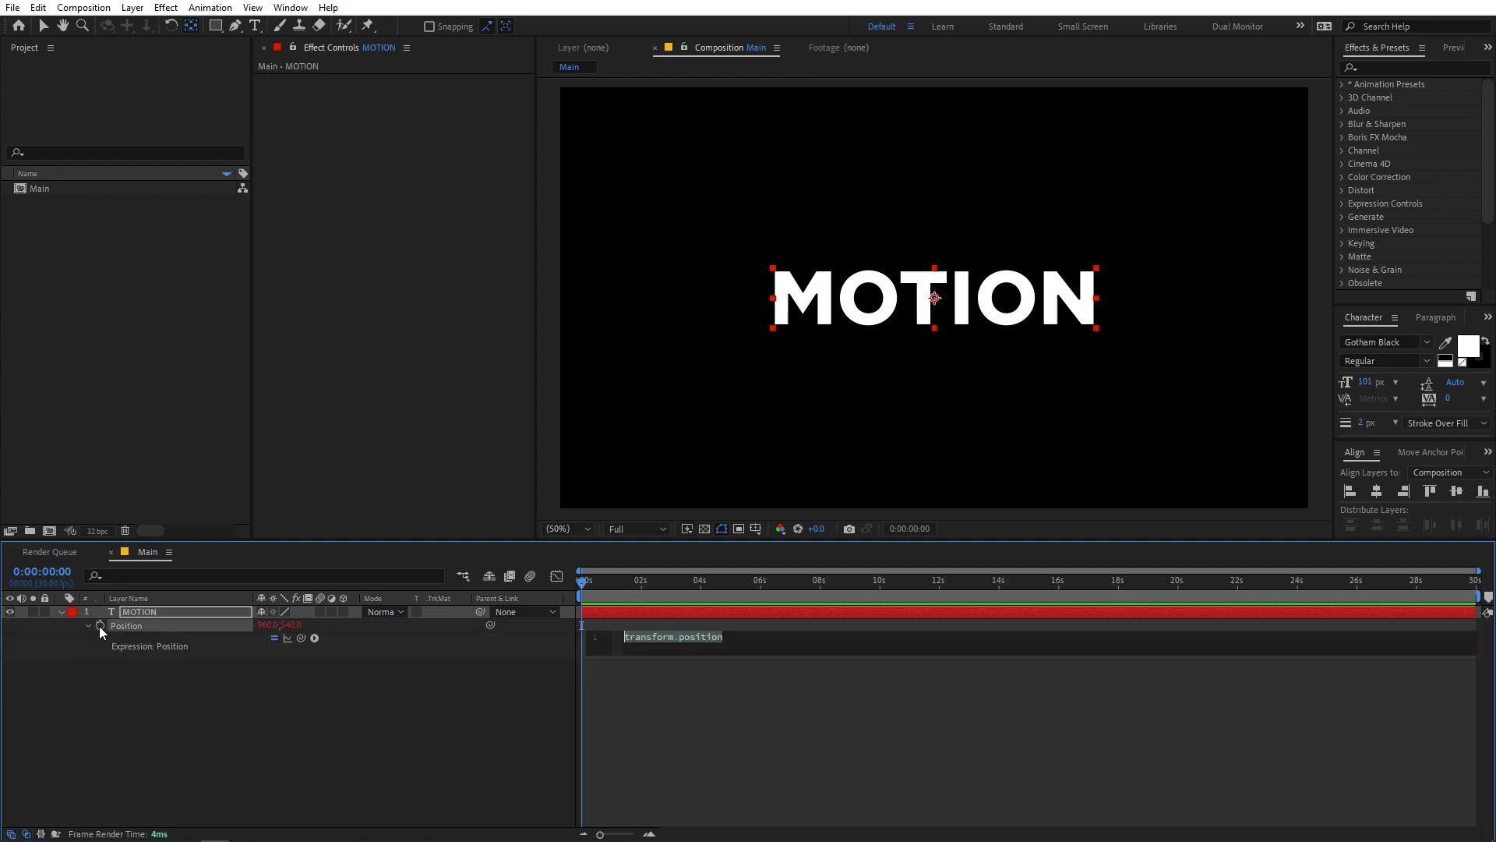
pyautogui.rightClick(739, 642)
pyautogui.click(715, 648)
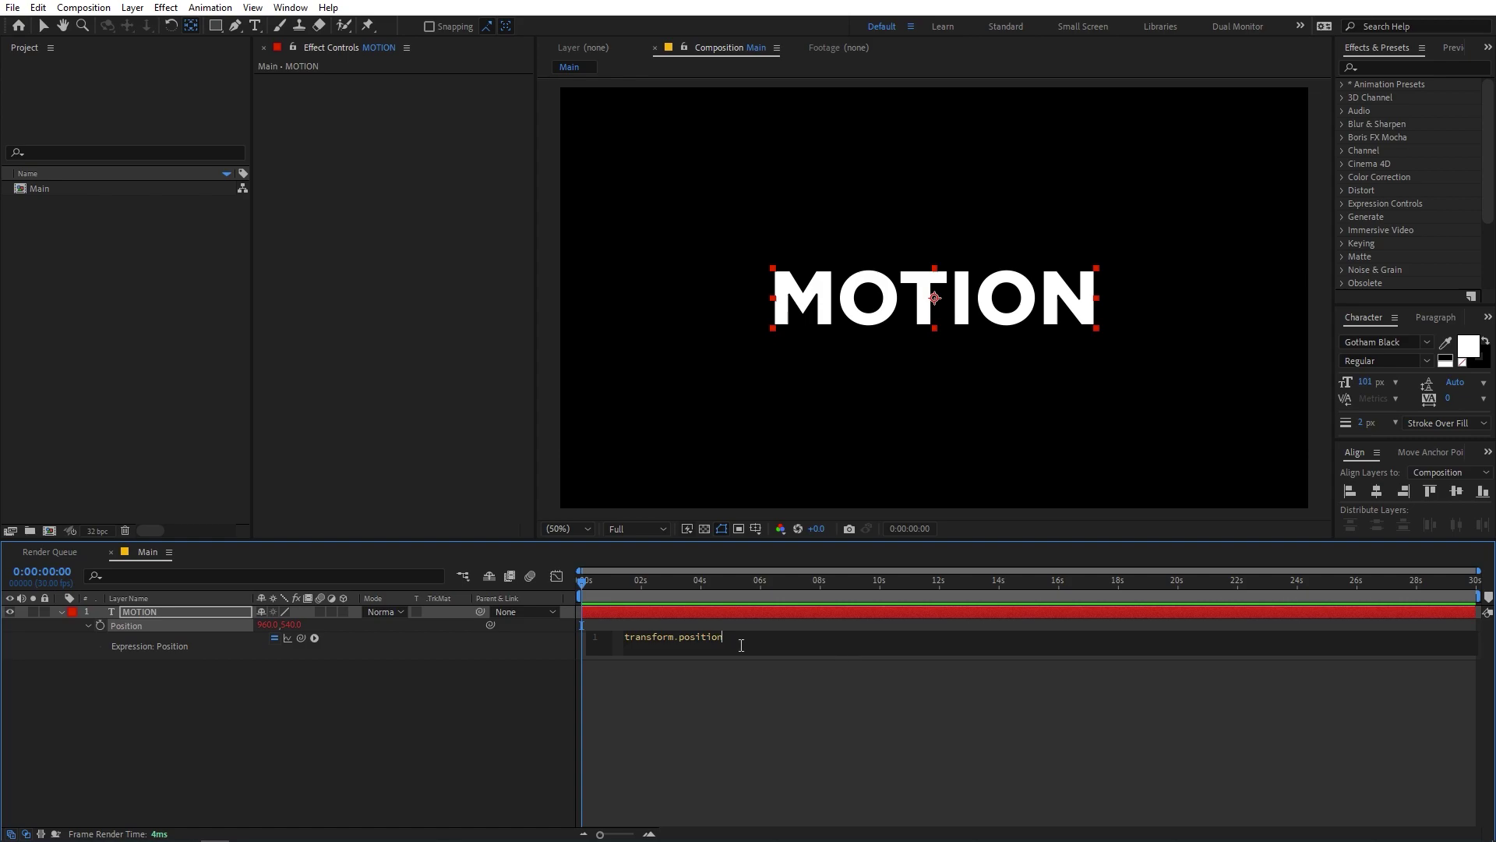
pyautogui.moveTo(741, 644); pyautogui.dragTo(535, 640)
pyautogui.press('BackSpace')
pyautogui.rightClick(719, 637)
pyautogui.click(746, 718)
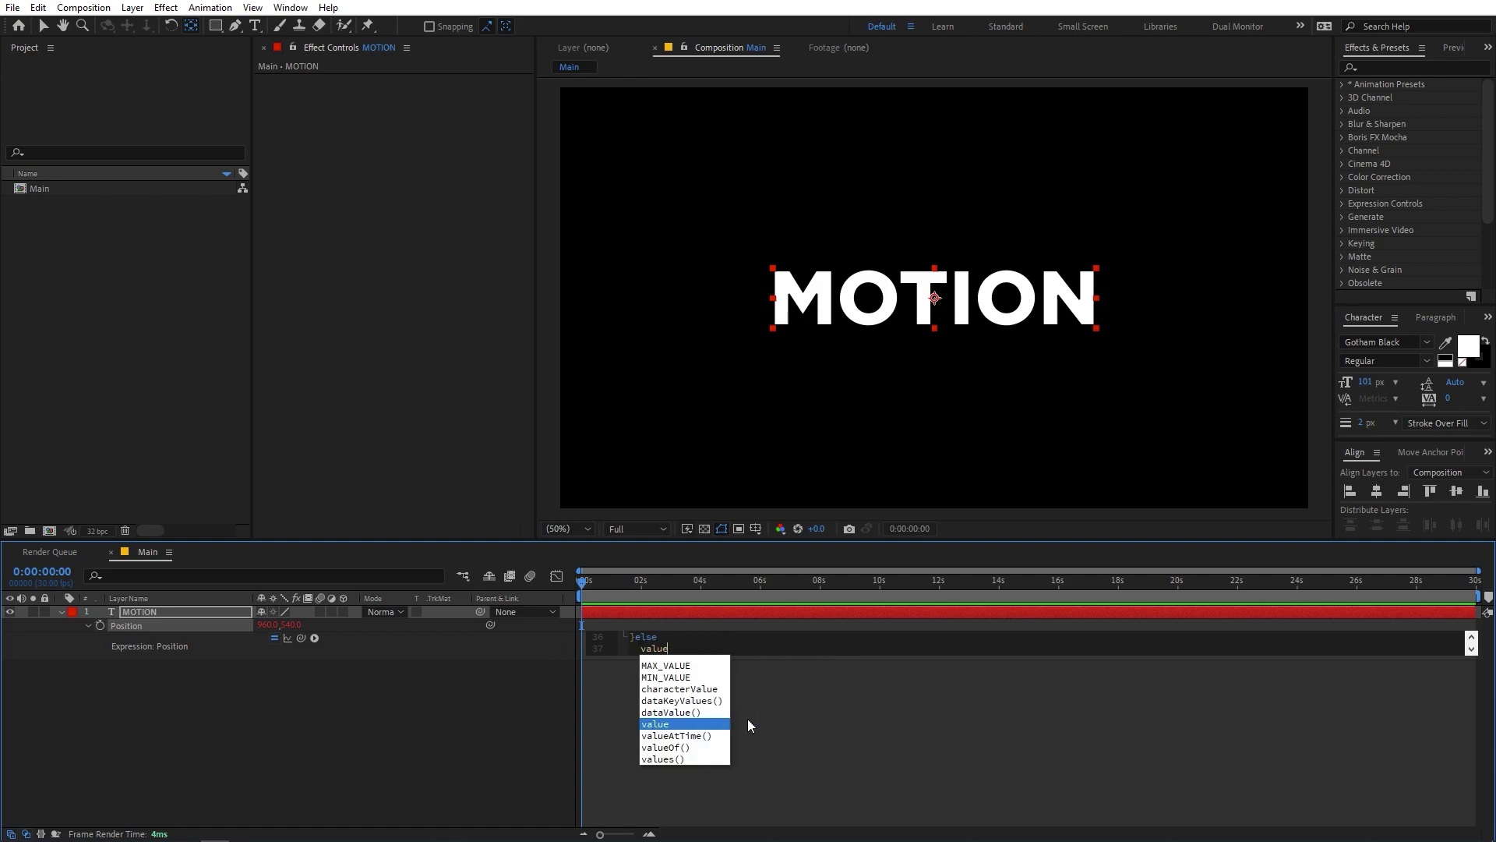
pyautogui.click(834, 727)
# Step: Enlarge the Position expression field and preview the bounce animation
pyautogui.click(736, 636)
pyautogui.click(805, 710)
pyautogui.click(495, 585)
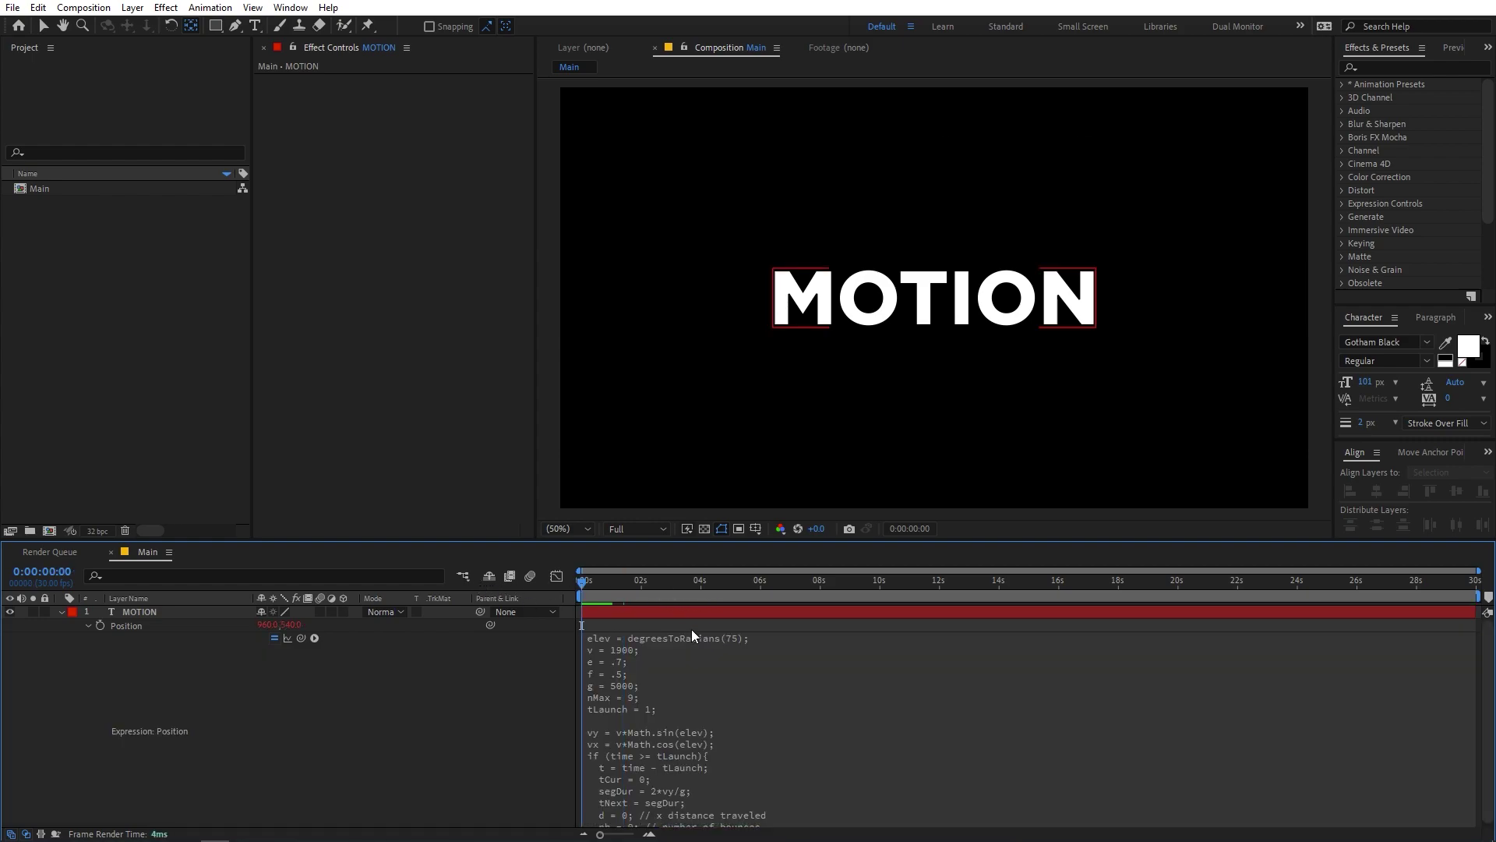
pyautogui.press('space')
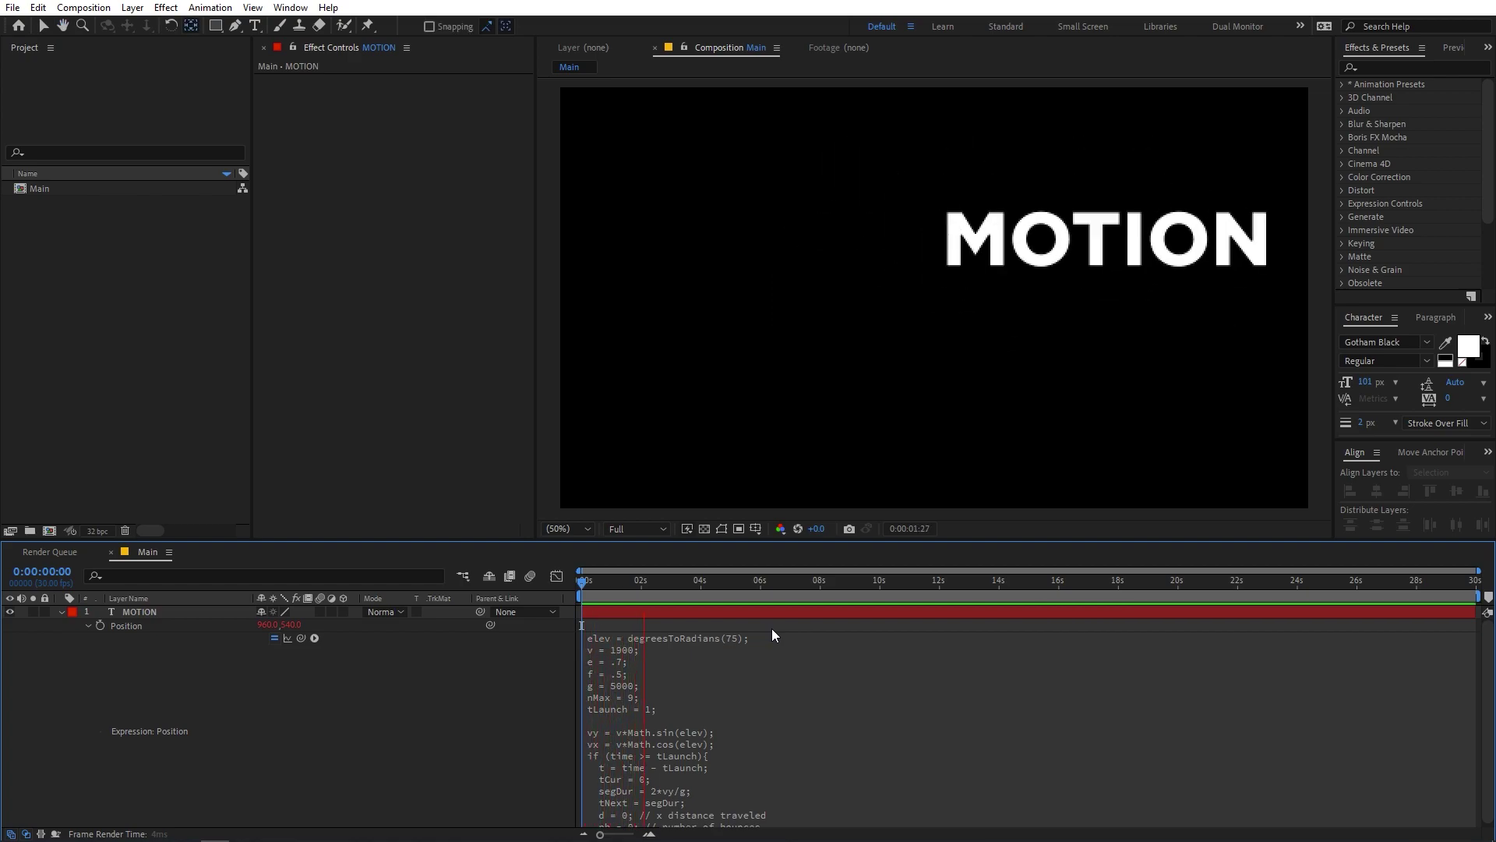
pyautogui.press('space')
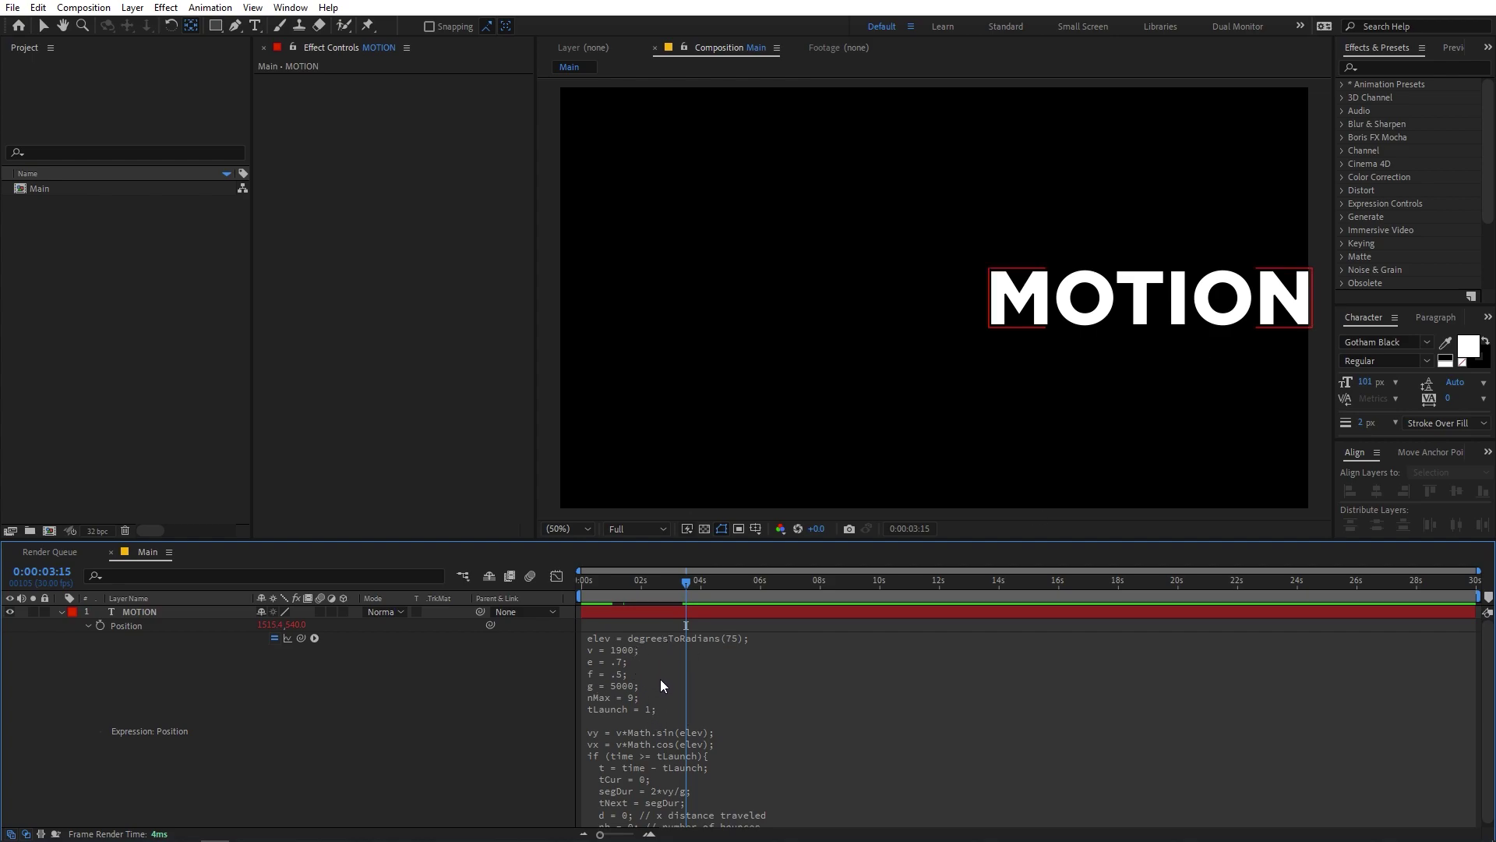
# Step: Set the tLaunch variable to 0 in the Position expression, with the current time at frame 23
pyautogui.click(685, 700)
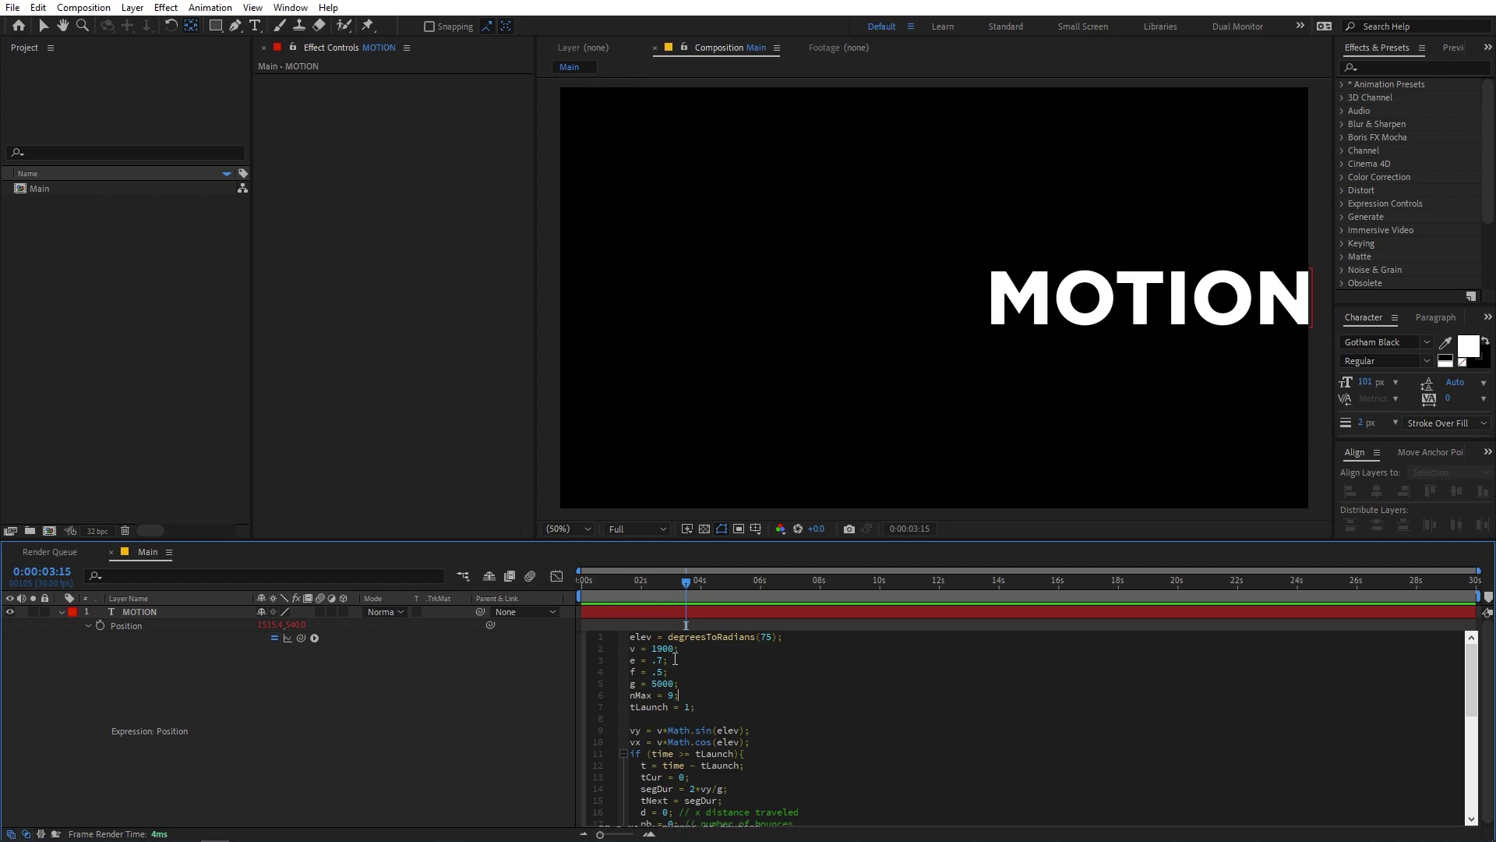
pyautogui.moveTo(663, 593); pyautogui.dragTo(607, 598)
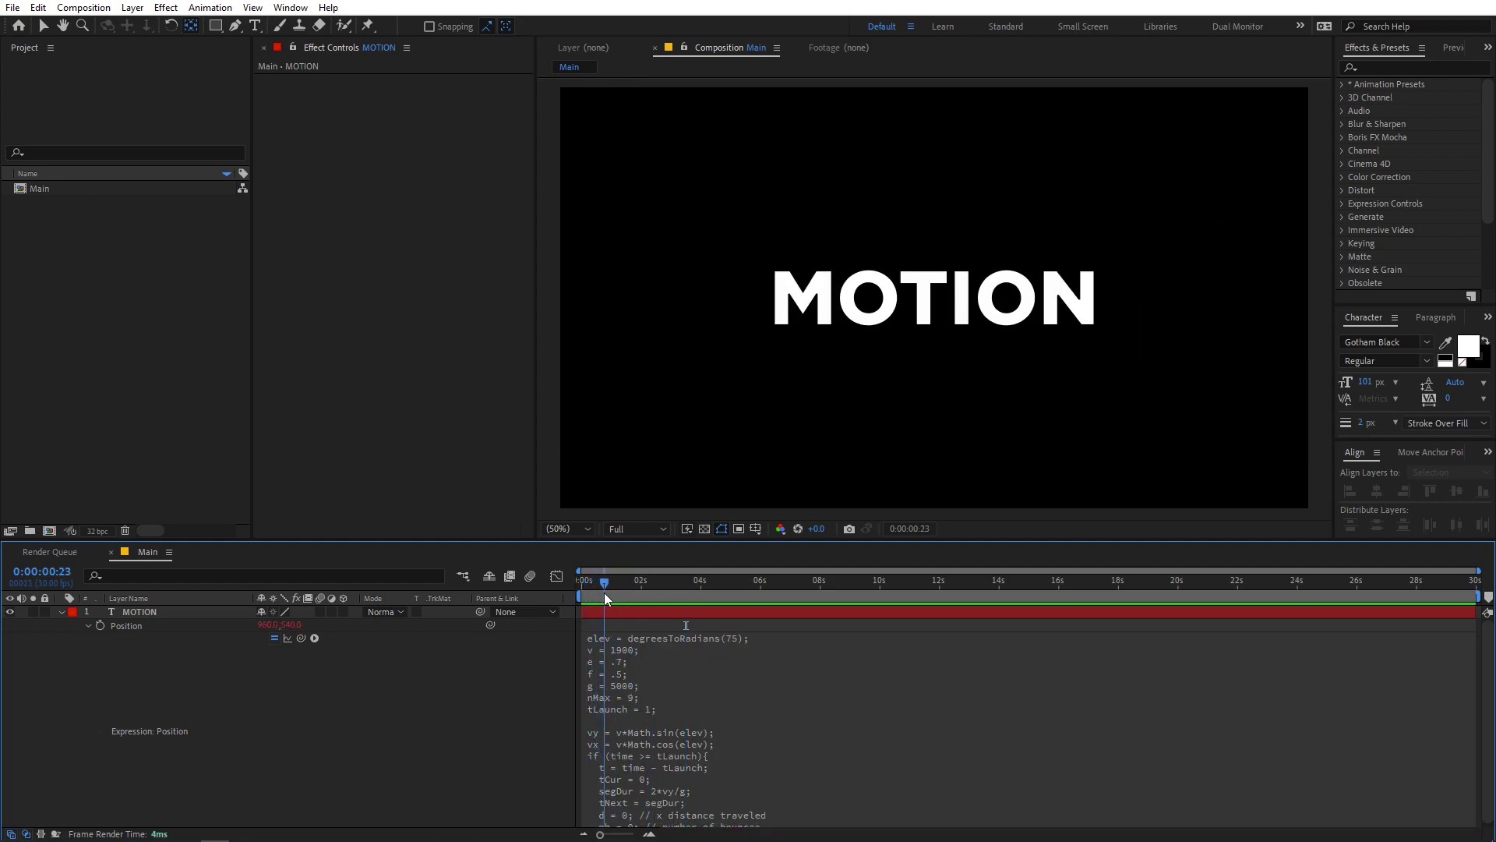
pyautogui.scroll(5, 591, 614)
pyautogui.scroll(-3, 635, 618)
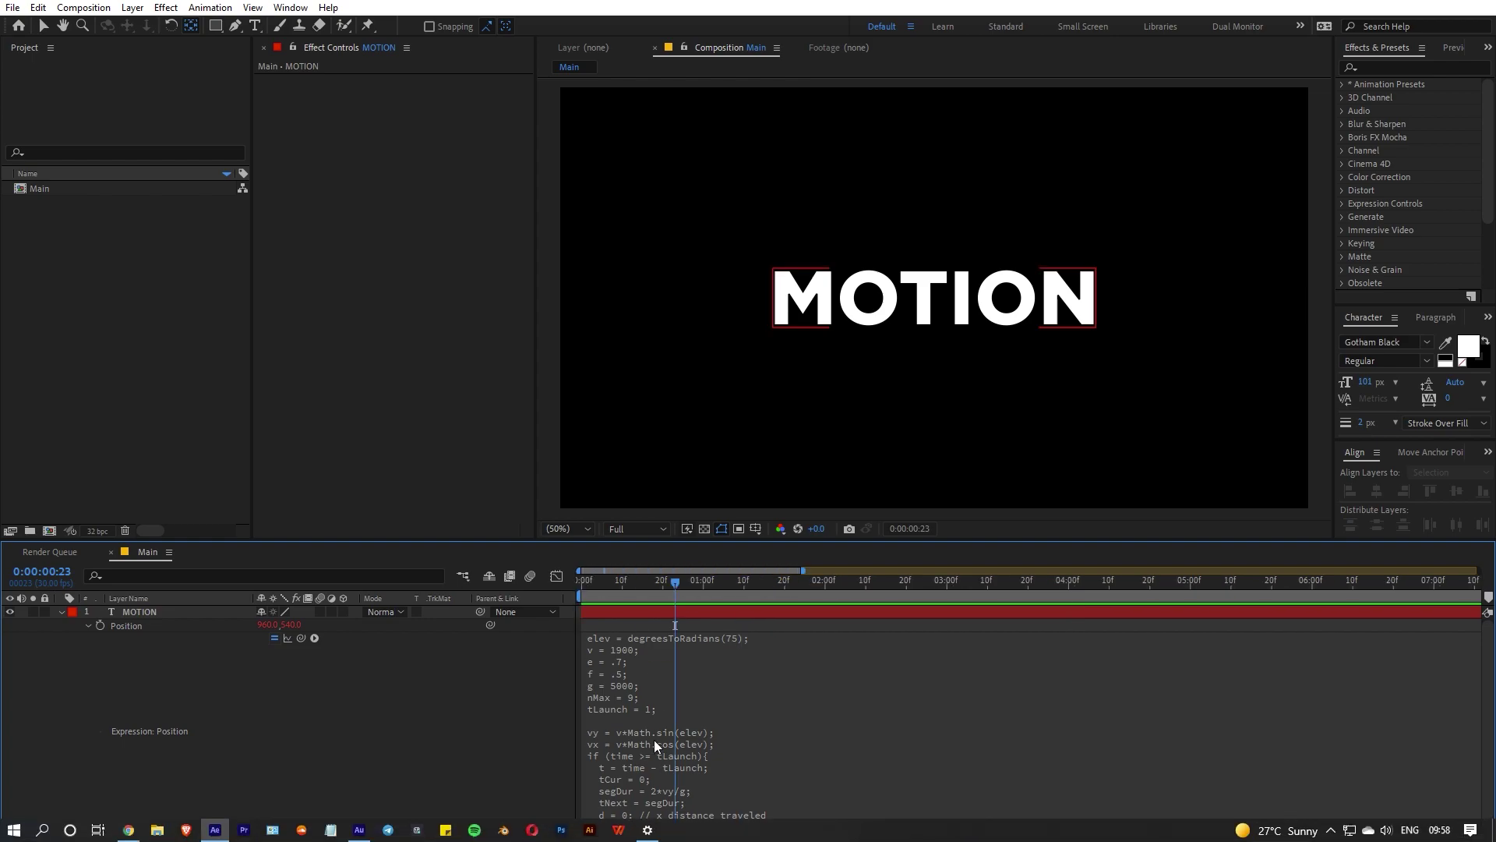
pyautogui.click(644, 708)
pyautogui.click(685, 707)
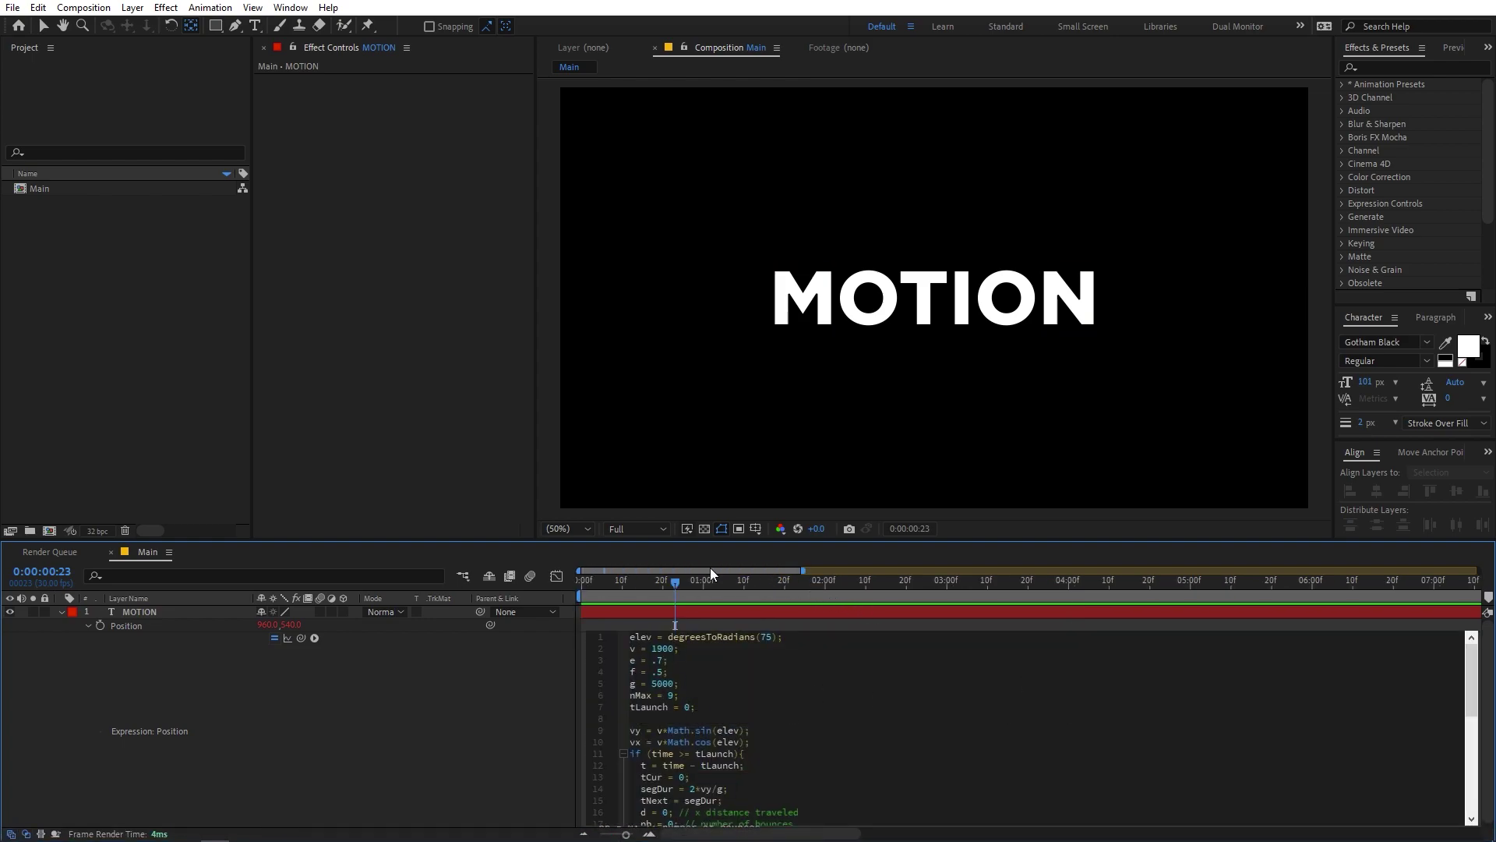
# Step: Preview the bounce animation from the start of the timeline
pyautogui.click(657, 586)
pyautogui.press('space')
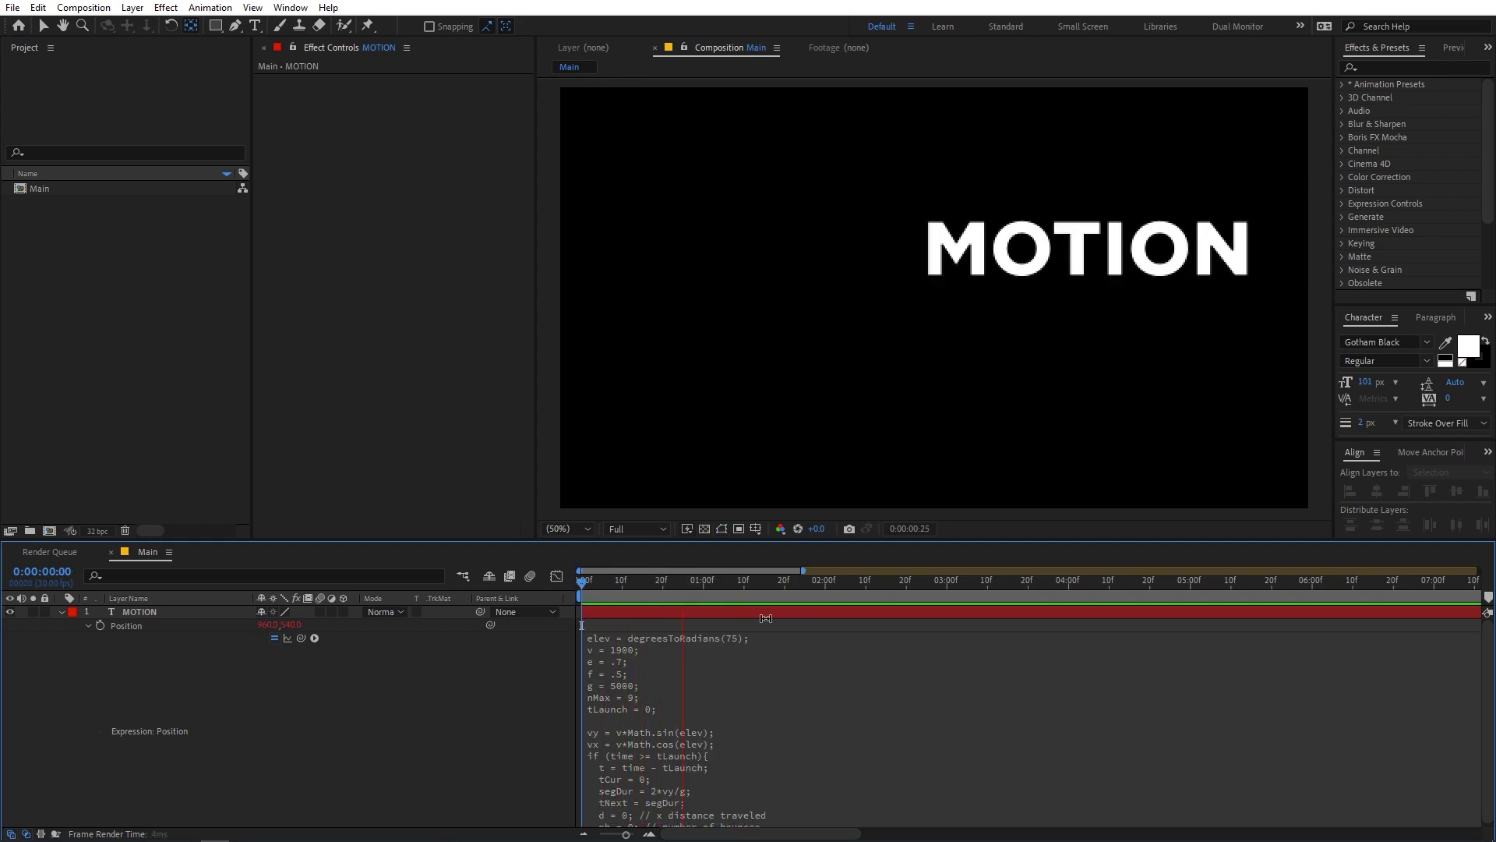
pyautogui.press('space')
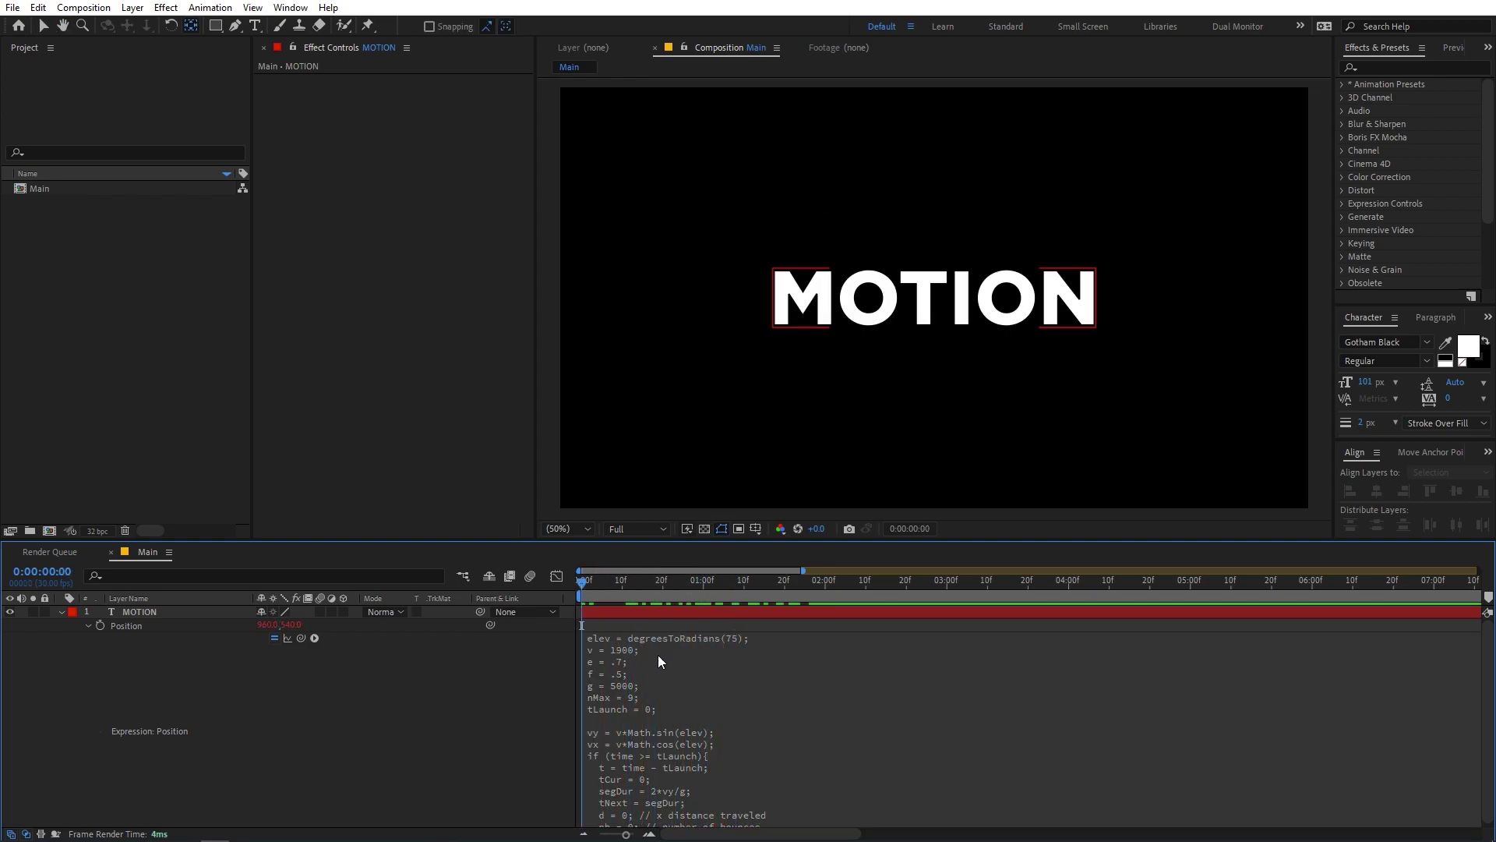
# Step: Insert a "v" after e = .7; in the Position expression and select the MOTION text in the composition
pyautogui.click(604, 644)
pyautogui.click(685, 660)
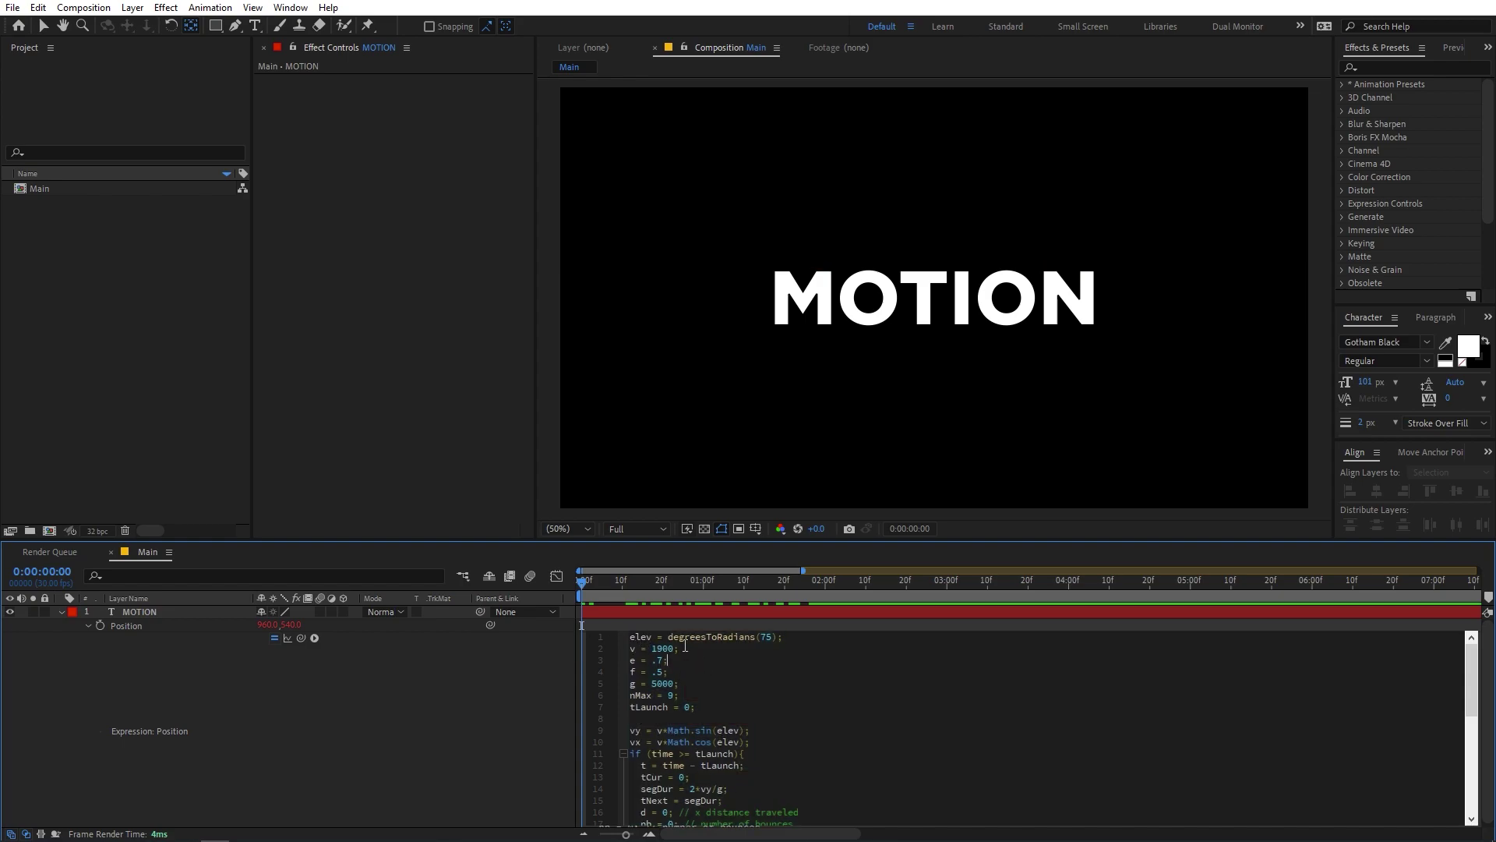
pyautogui.write('v')
pyautogui.click(952, 306)
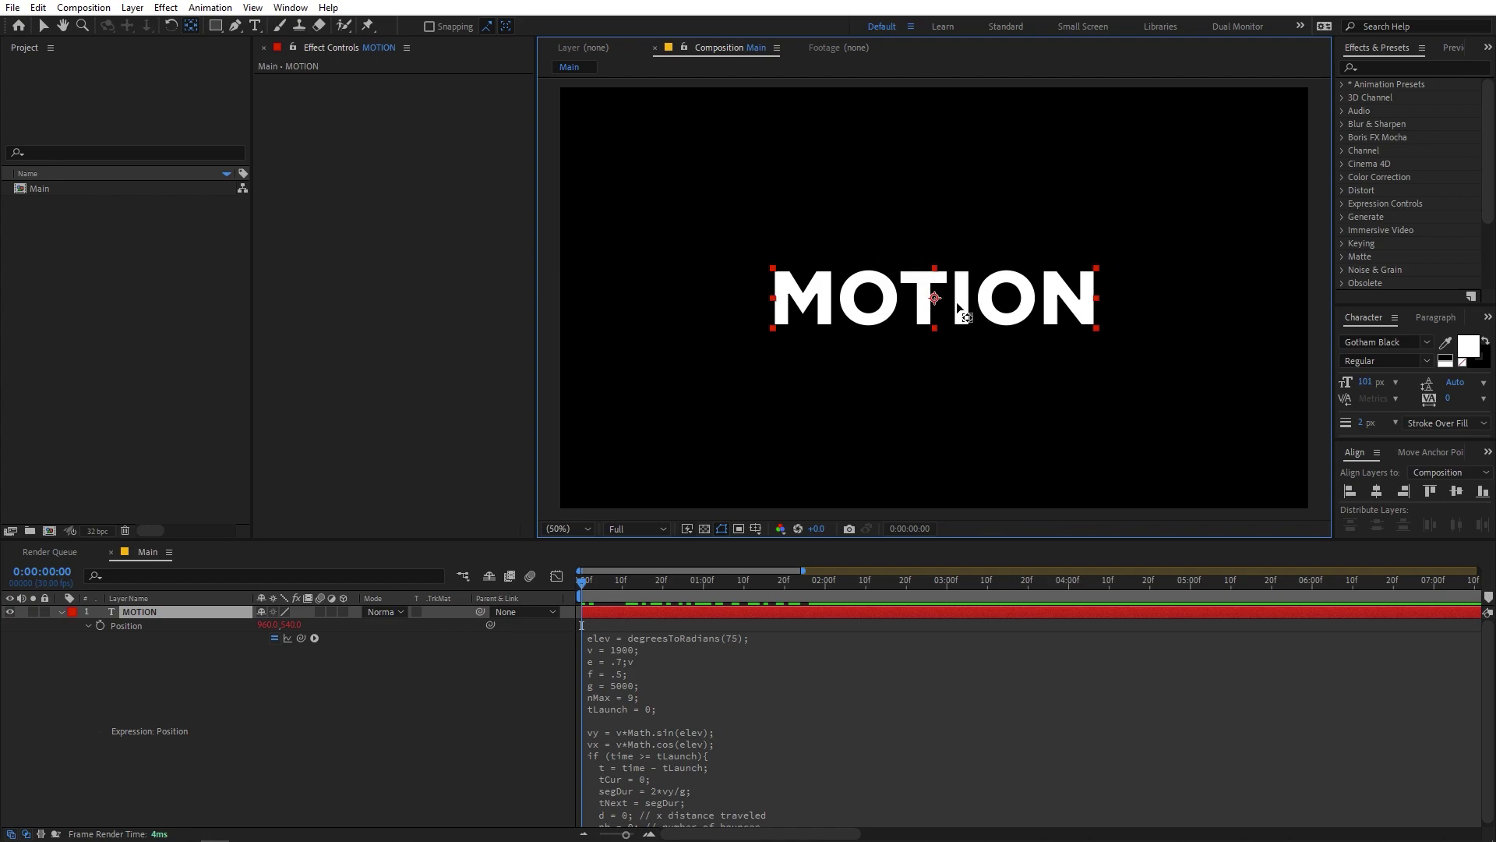
# Step: Try moving the MOTION text partly out of the frame near its upper-right corner, and undo the move
pyautogui.press('v')
pyautogui.moveTo(976, 302); pyautogui.dragTo(1454, 154)
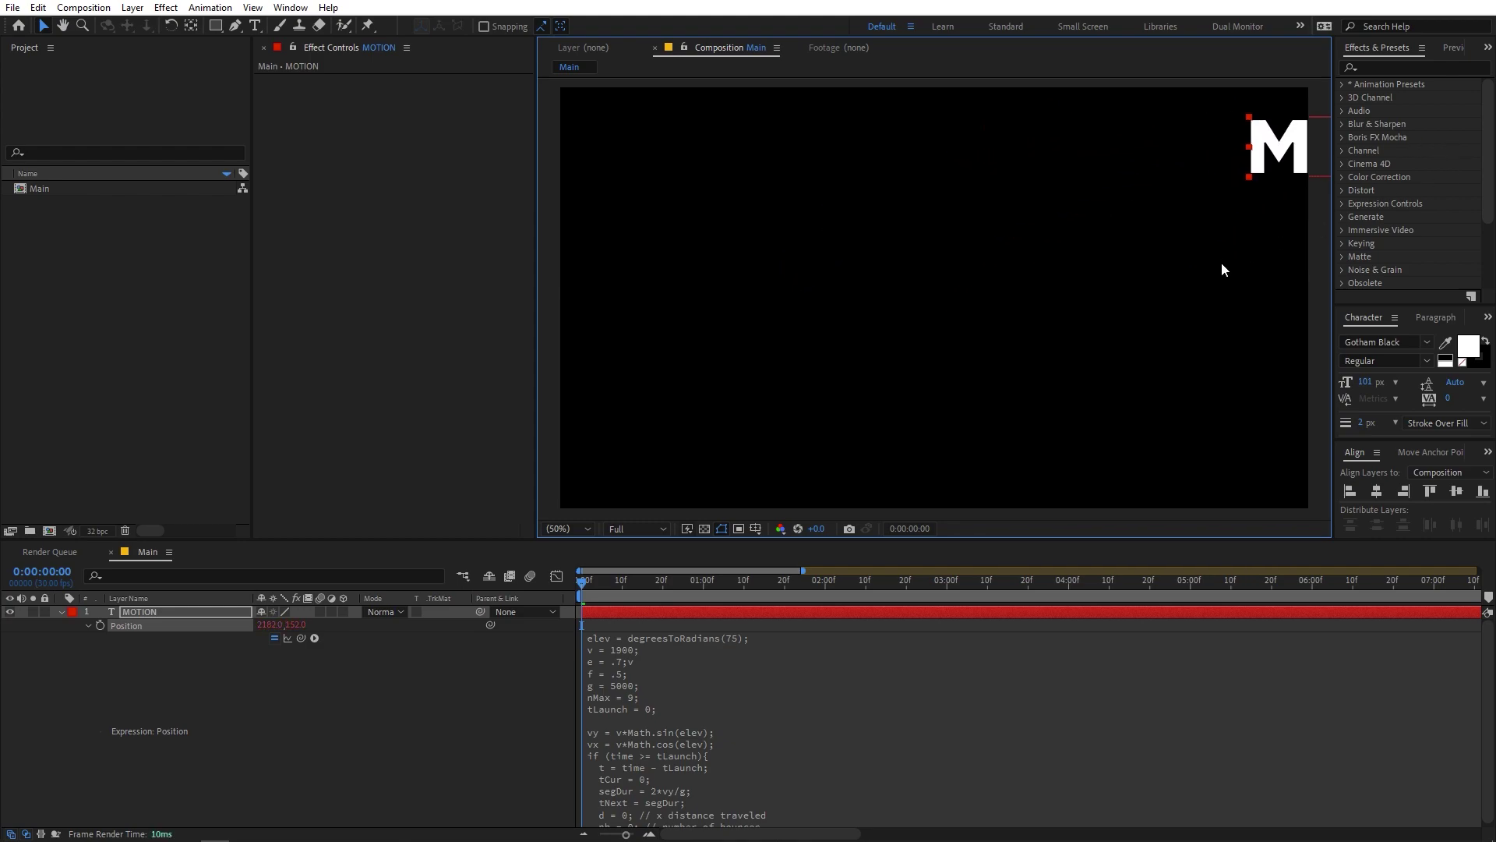
pyautogui.hotkey('ctrl', 'z')
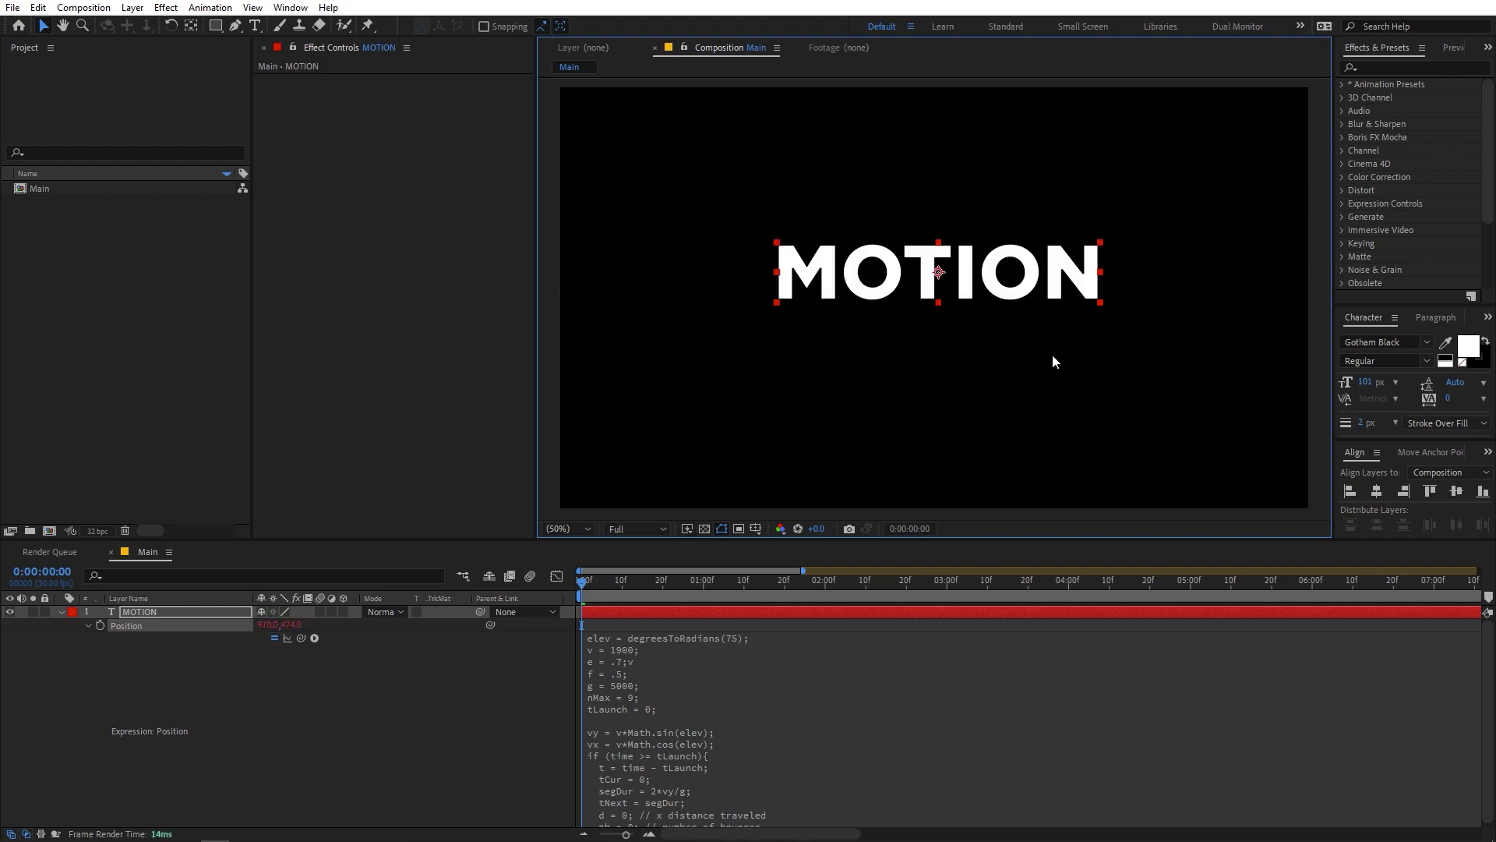
# Step: Set the elev angle to degreesToRadians(50) in the Position expression and preview the bounce
pyautogui.click(736, 643)
pyautogui.click(744, 650)
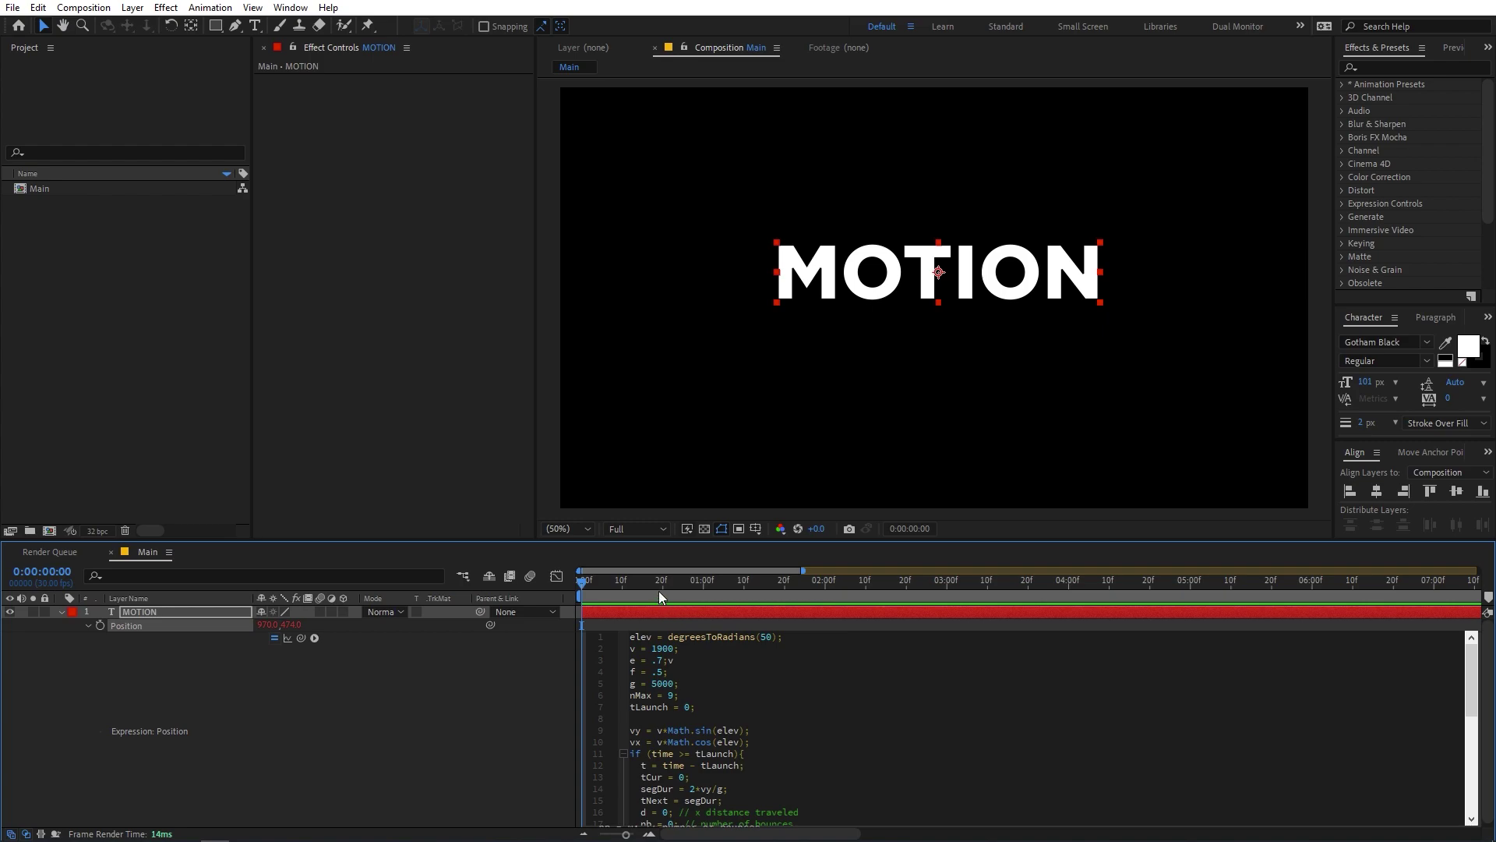
pyautogui.click(704, 610)
pyautogui.press('space')
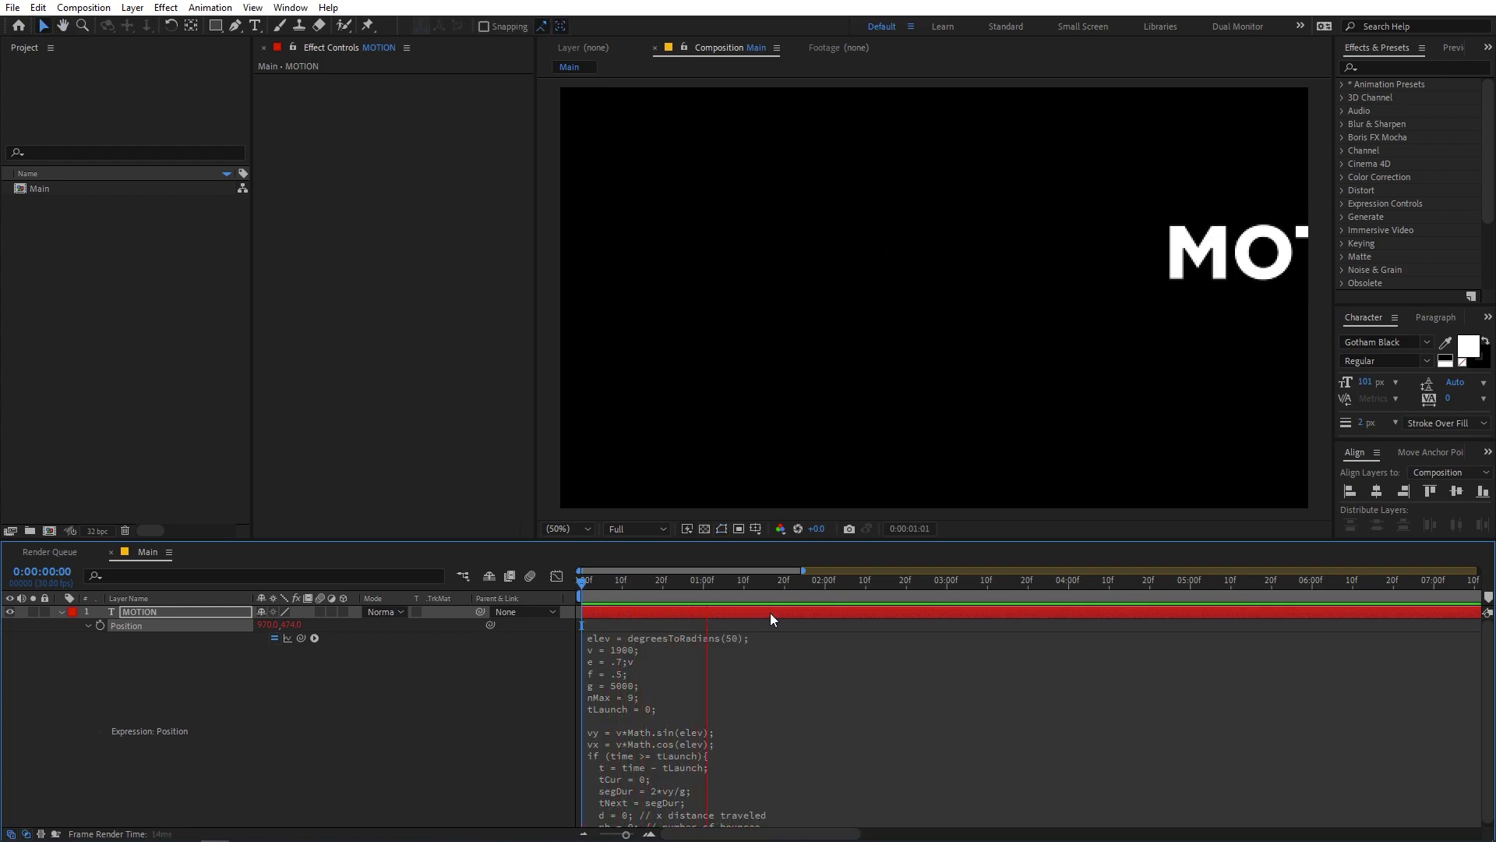
pyautogui.click(1250, 291)
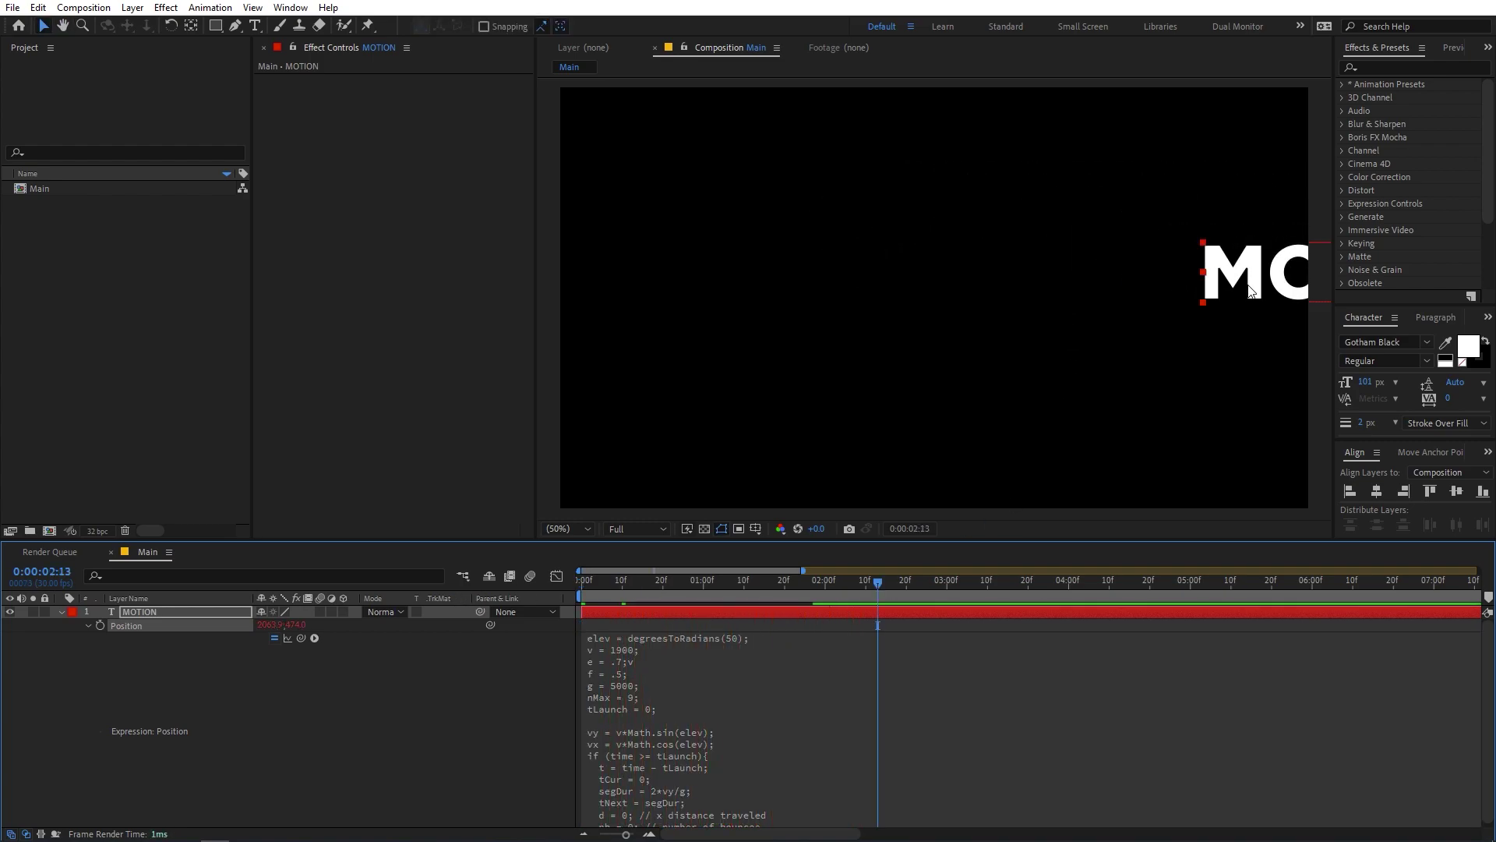
# Step: With the current time at 0:00:01:25, move the MOTION text horizontally back towards the middle of the frame
pyautogui.moveTo(915, 574); pyautogui.dragTo(551, 606)
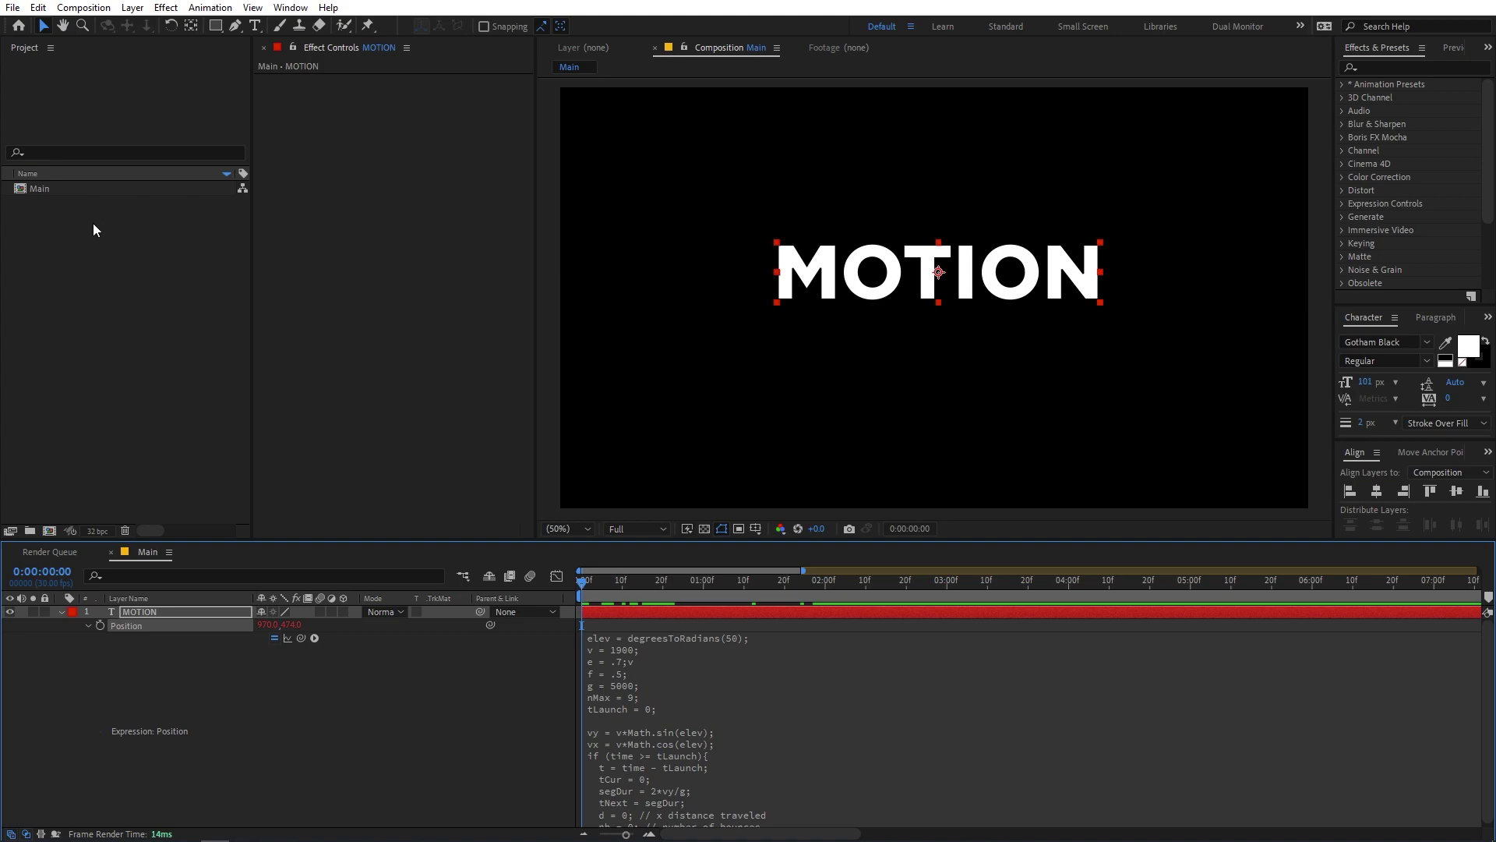
pyautogui.moveTo(603, 595); pyautogui.dragTo(803, 619)
pyautogui.moveTo(1239, 284); pyautogui.dragTo(820, 288)
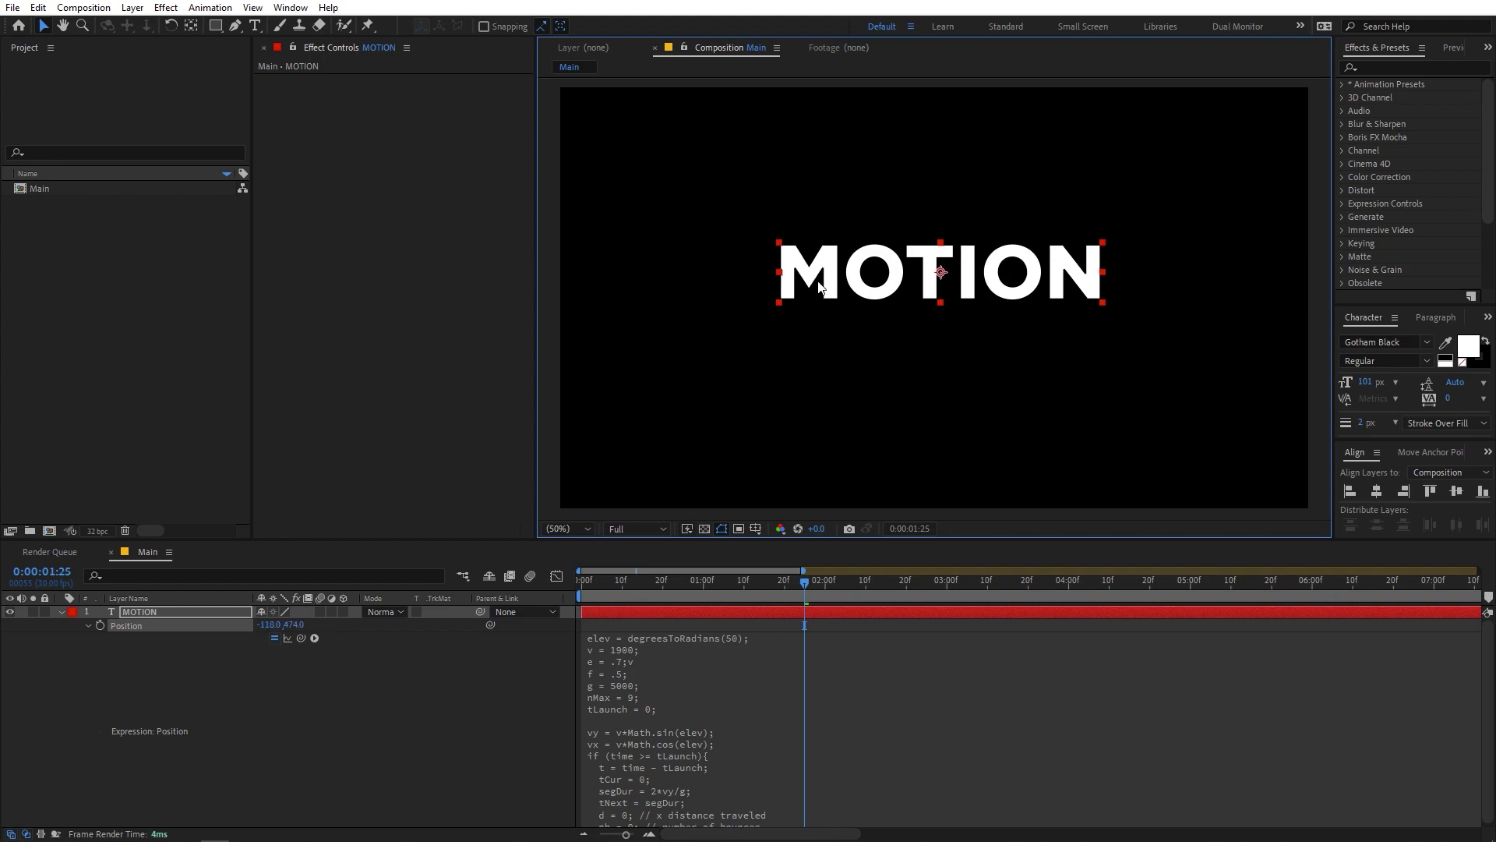
# Step: Show the Title/Action Safe overlay and align the MOTION text with the centre mark of the composition
pyautogui.click(689, 532)
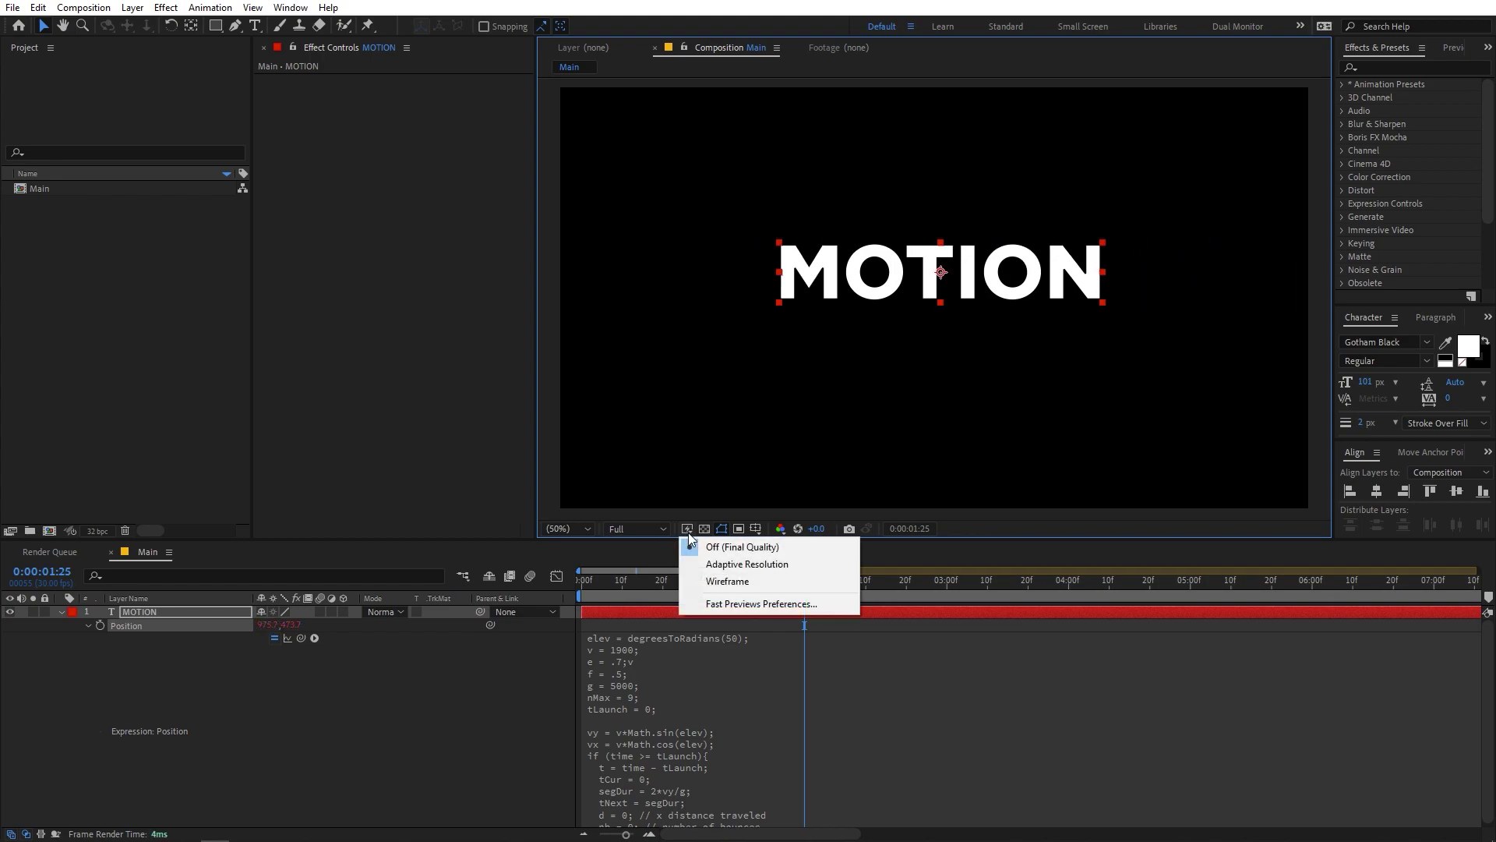
pyautogui.click(757, 530)
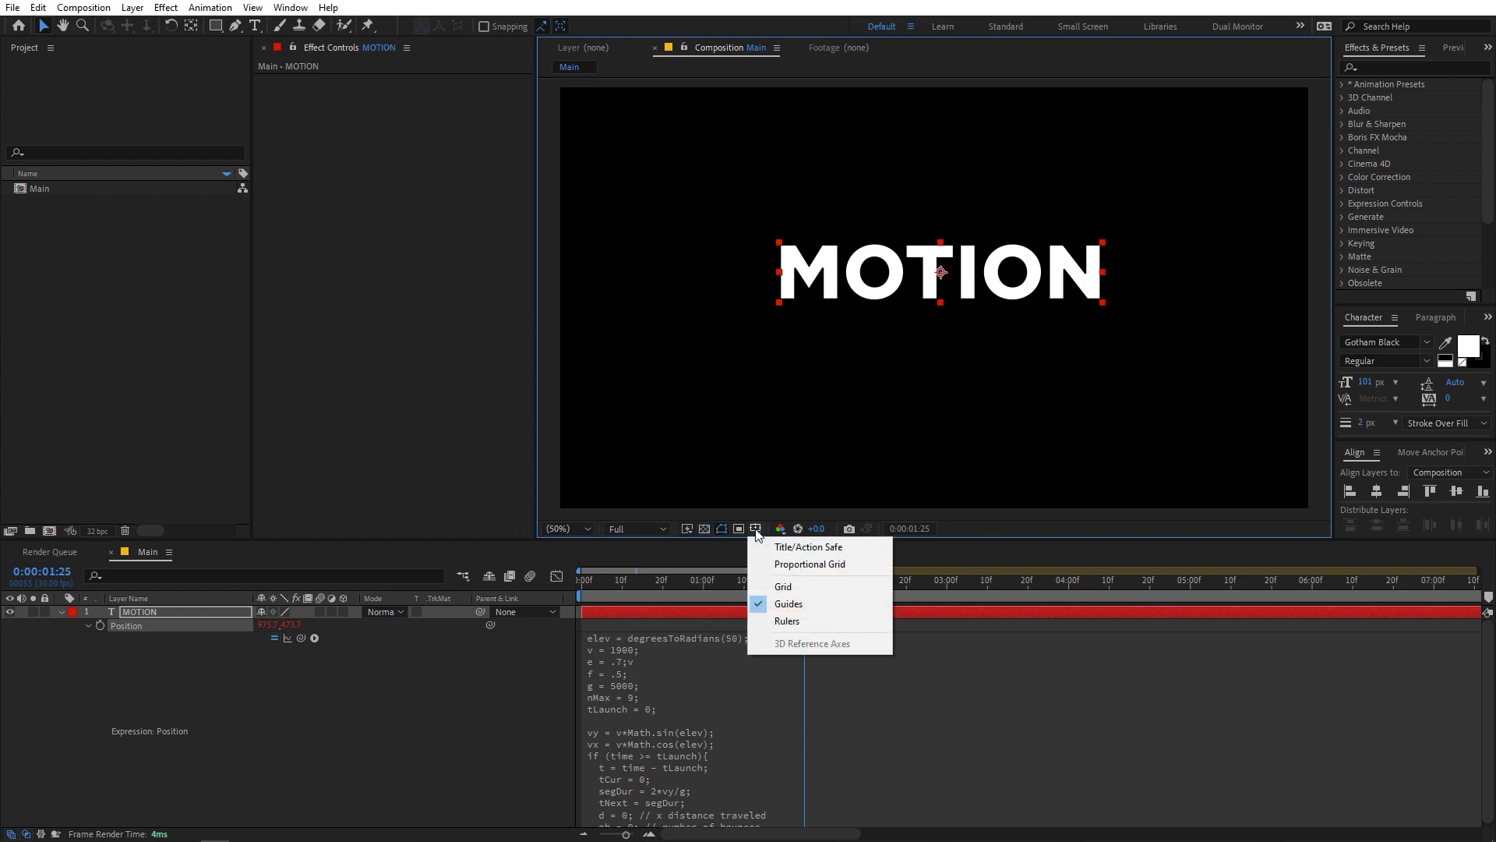
pyautogui.click(740, 547)
pyautogui.moveTo(994, 280); pyautogui.dragTo(988, 304)
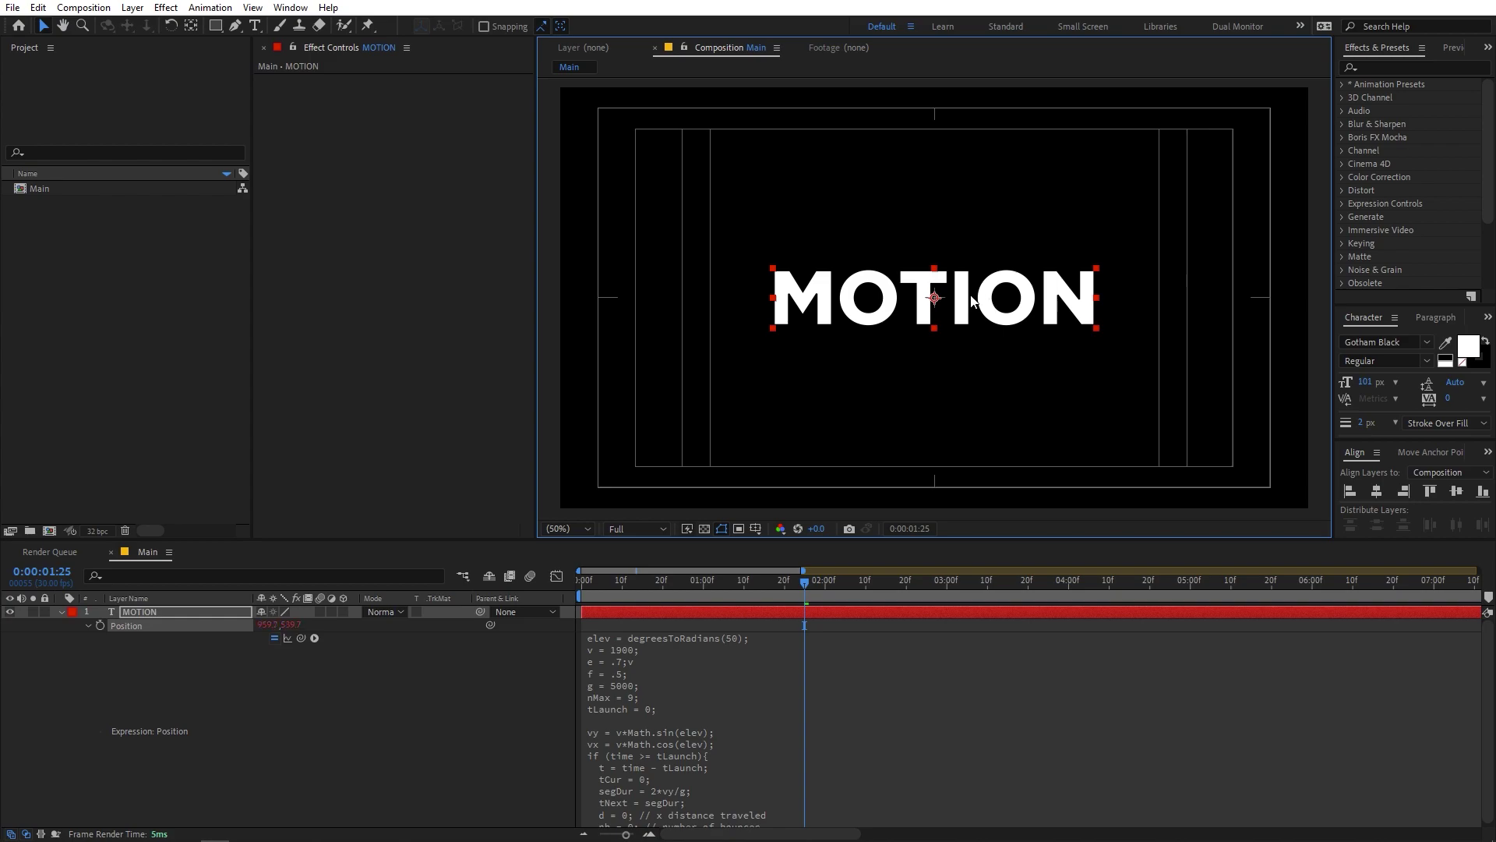
# Step: Return to the start of the timeline and preview the text bouncing in from the frame's edge
pyautogui.moveTo(851, 594); pyautogui.dragTo(784, 596)
pyautogui.moveTo(731, 599); pyautogui.dragTo(474, 604)
pyautogui.press('space')
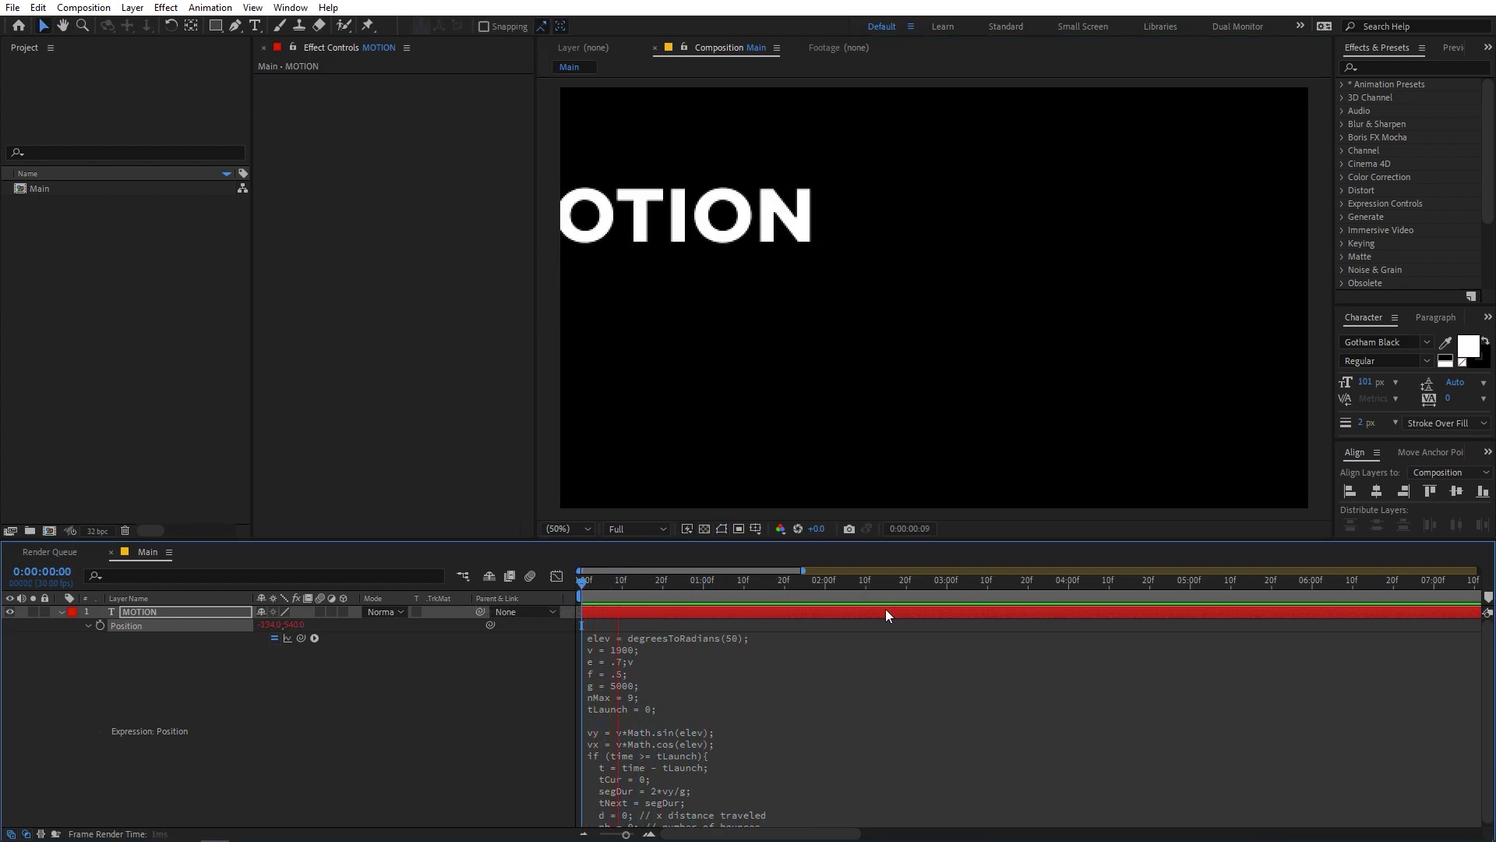
pyautogui.press('space')
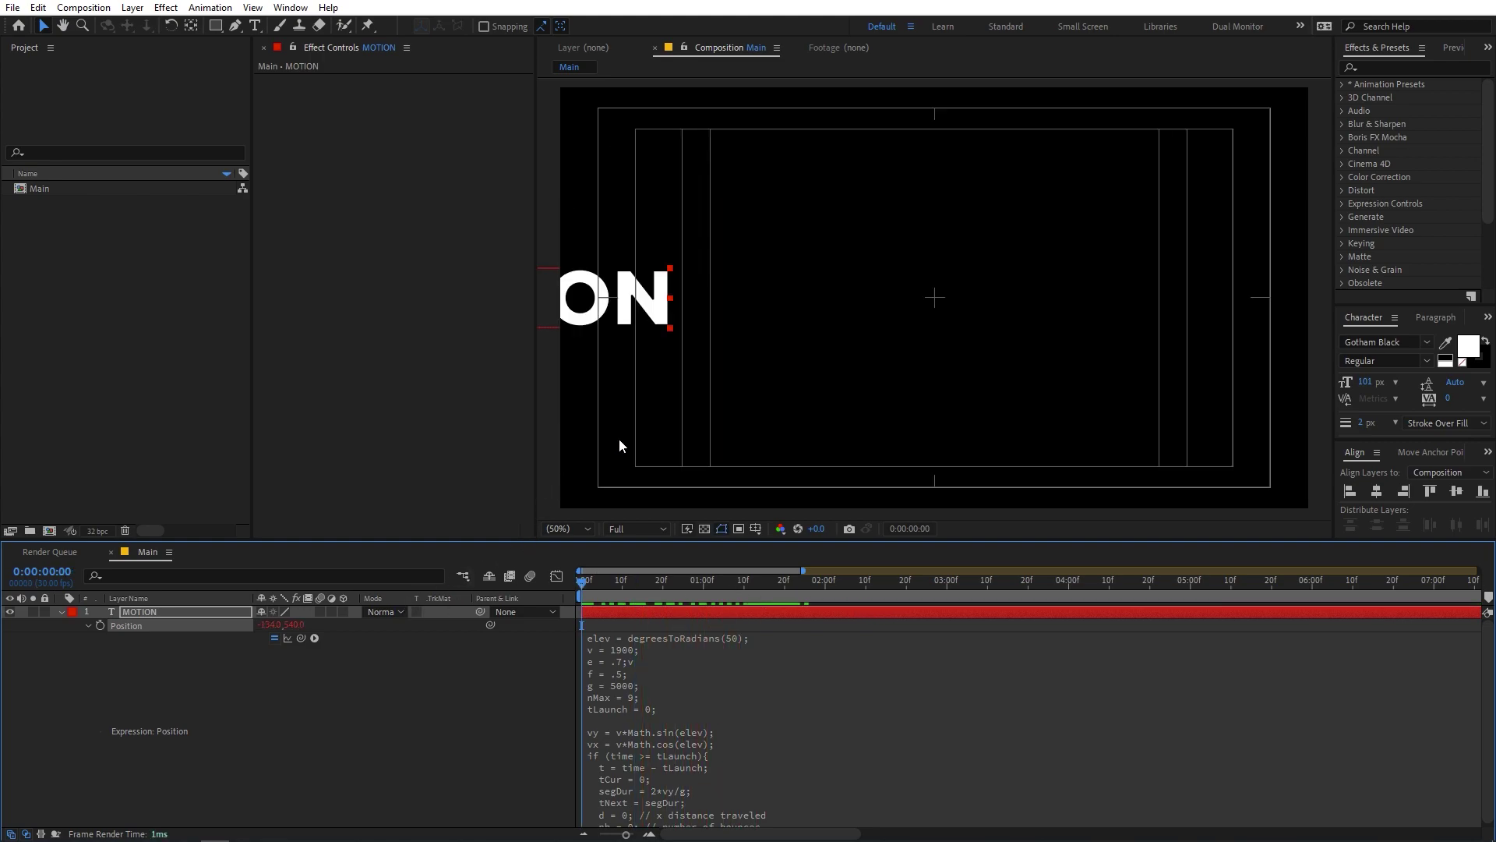
# Step: Set the velocity variable v to 2100 in the Position expression
pyautogui.moveTo(622, 592); pyautogui.dragTo(513, 605)
pyautogui.click(634, 659)
pyautogui.click(643, 654)
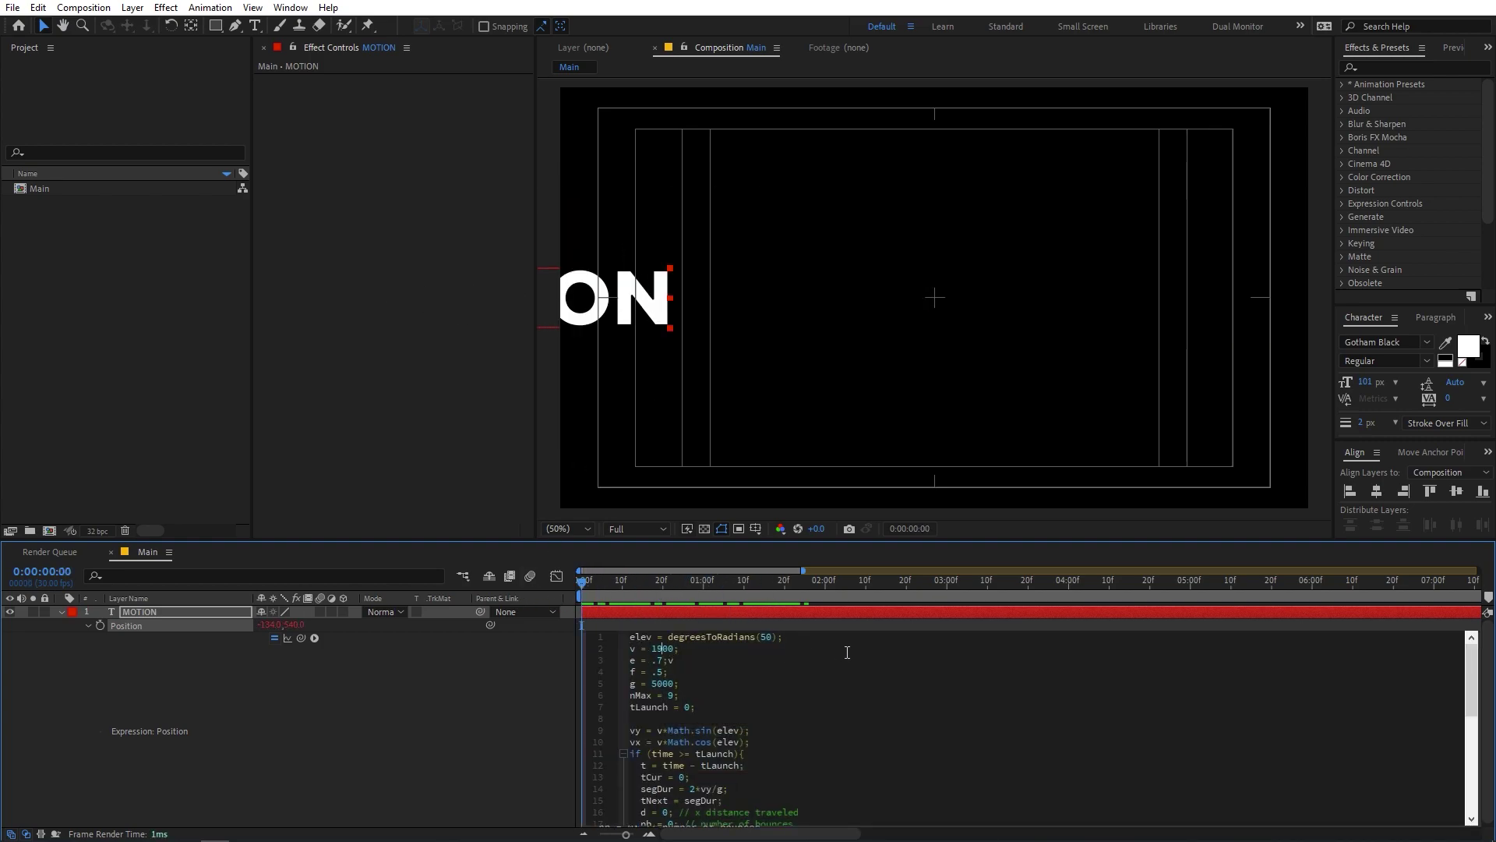
pyautogui.hotkey('shift', 'Left')
pyautogui.hotkey('shift', 'Left')
pyautogui.write('2')
pyautogui.click(858, 572)
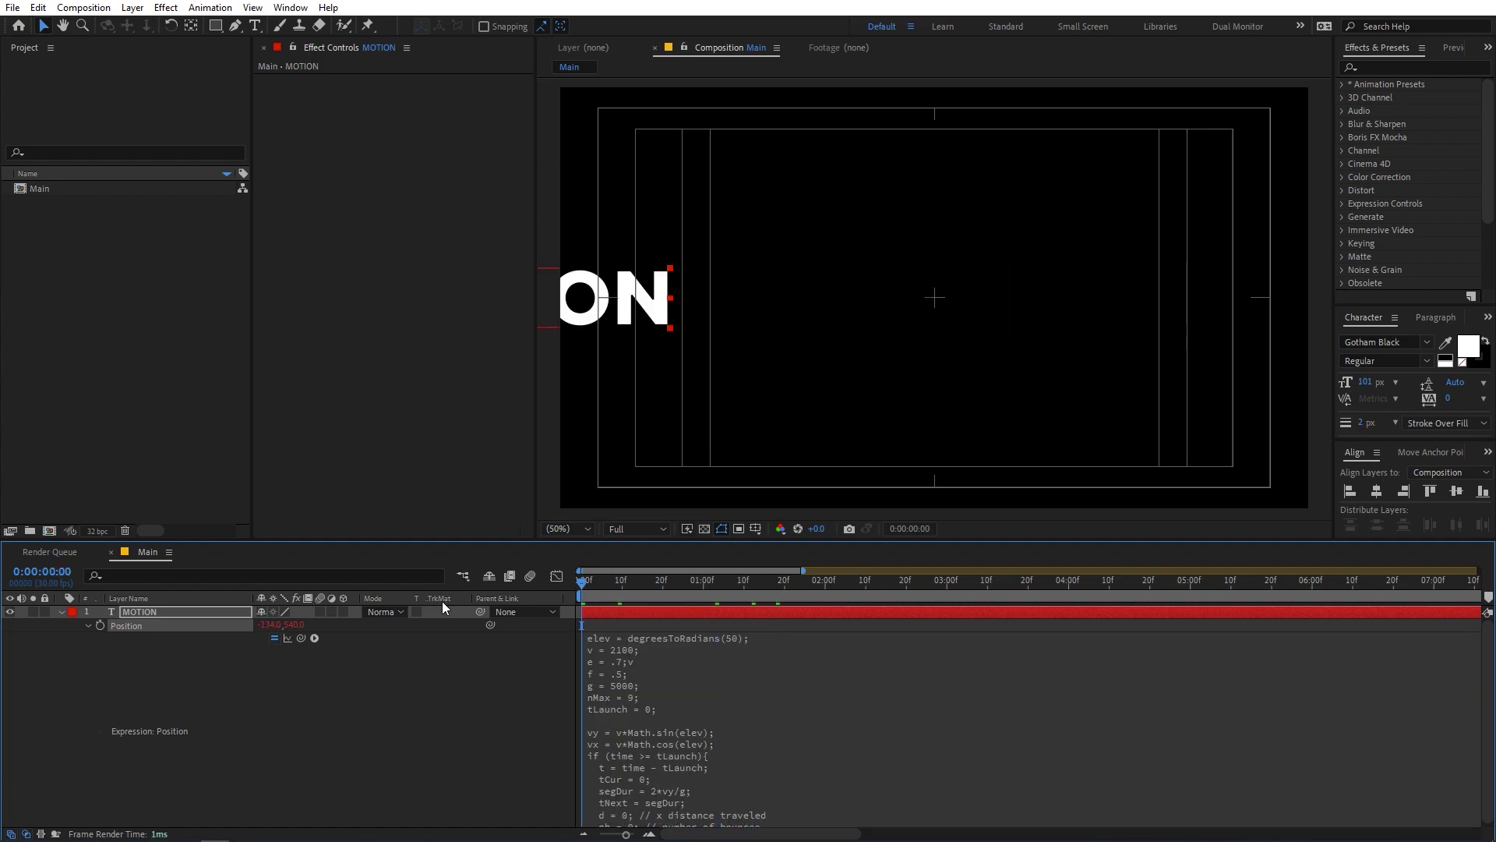
# Step: Preview the bounce, centre the MOTION text in the frame at 0:00:02:15, and return to the start
pyautogui.press('space')
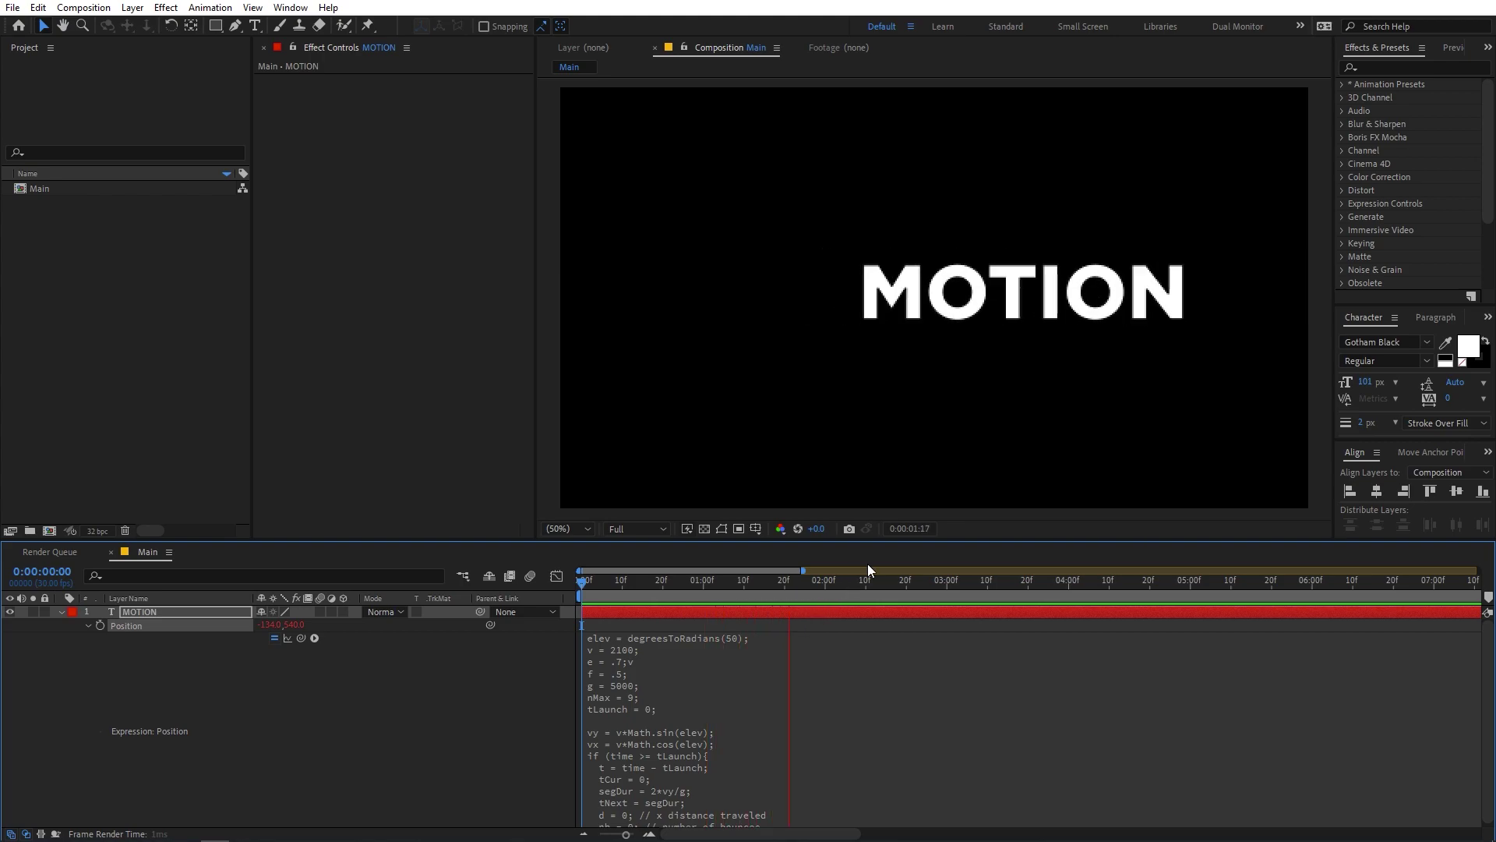
pyautogui.press('space')
pyautogui.moveTo(1089, 293); pyautogui.dragTo(1001, 293)
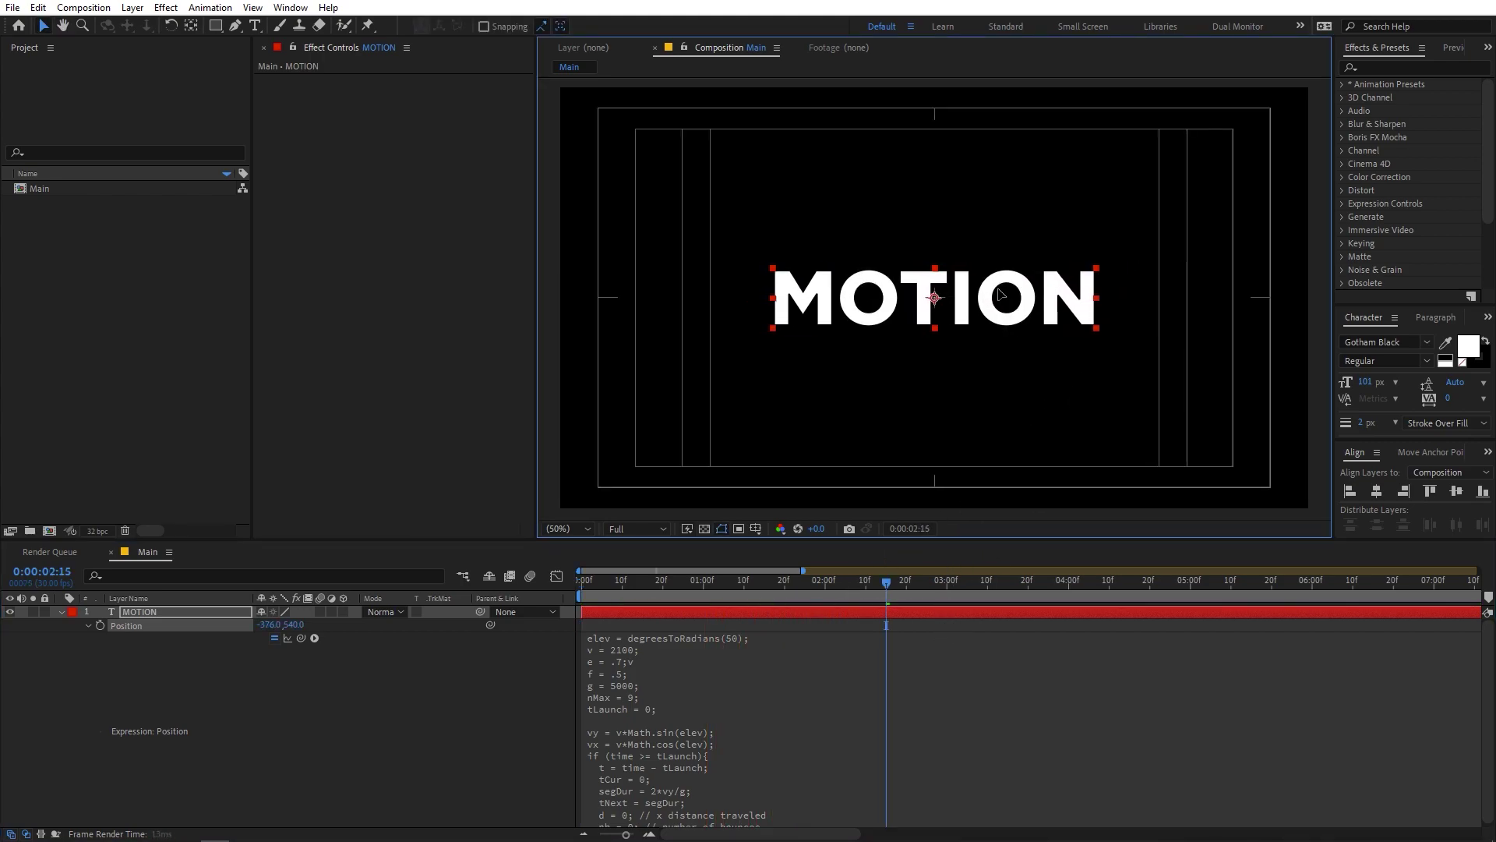
pyautogui.moveTo(854, 577); pyautogui.dragTo(547, 622)
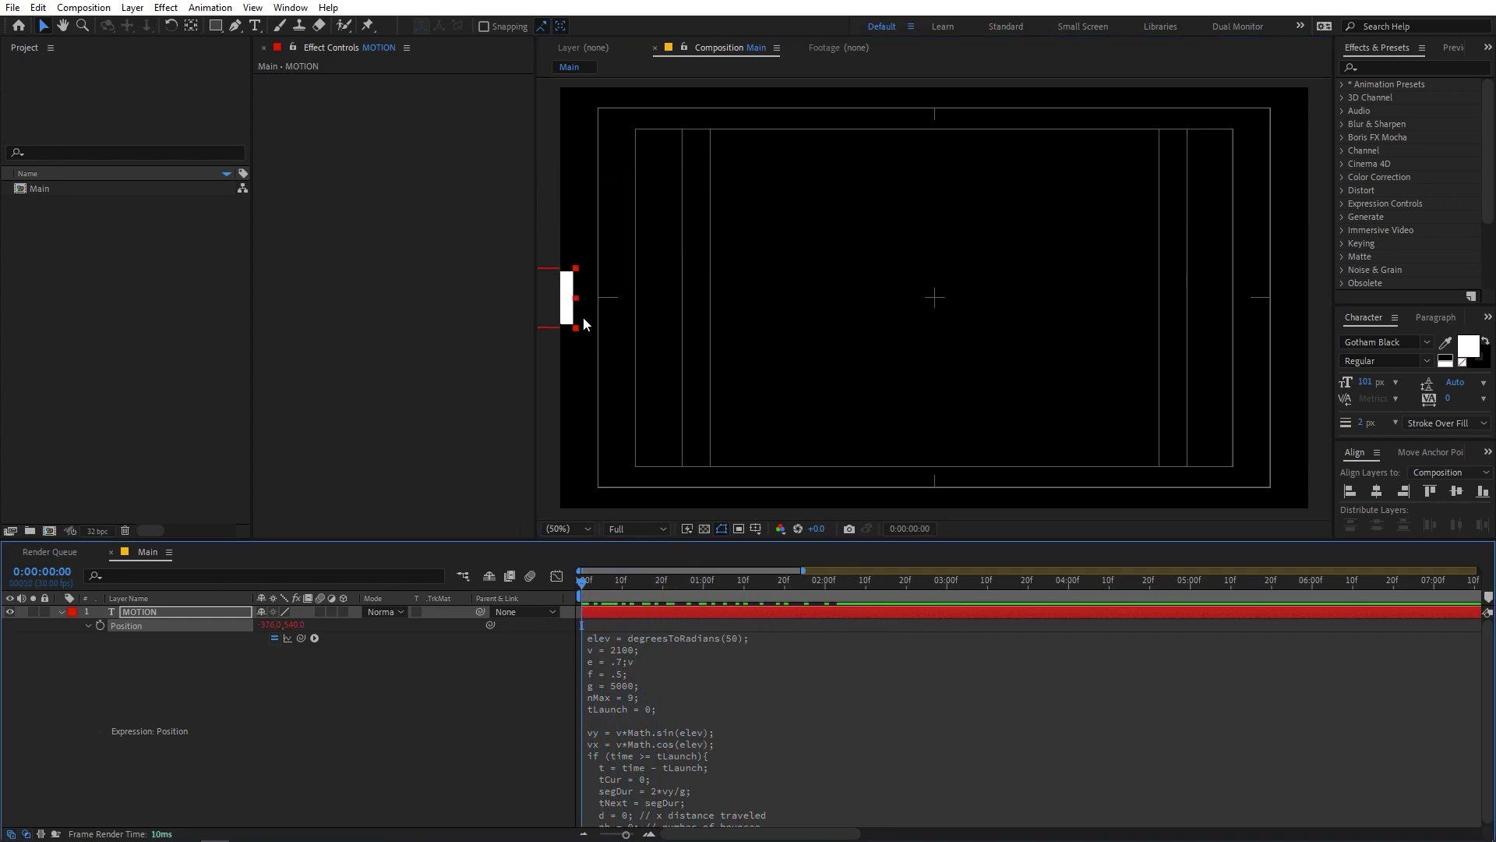
# Step: Set v to 2200 in the Position expression and centre the MOTION text in the frame at 0:00:02:26
pyautogui.click(621, 661)
pyautogui.click(672, 649)
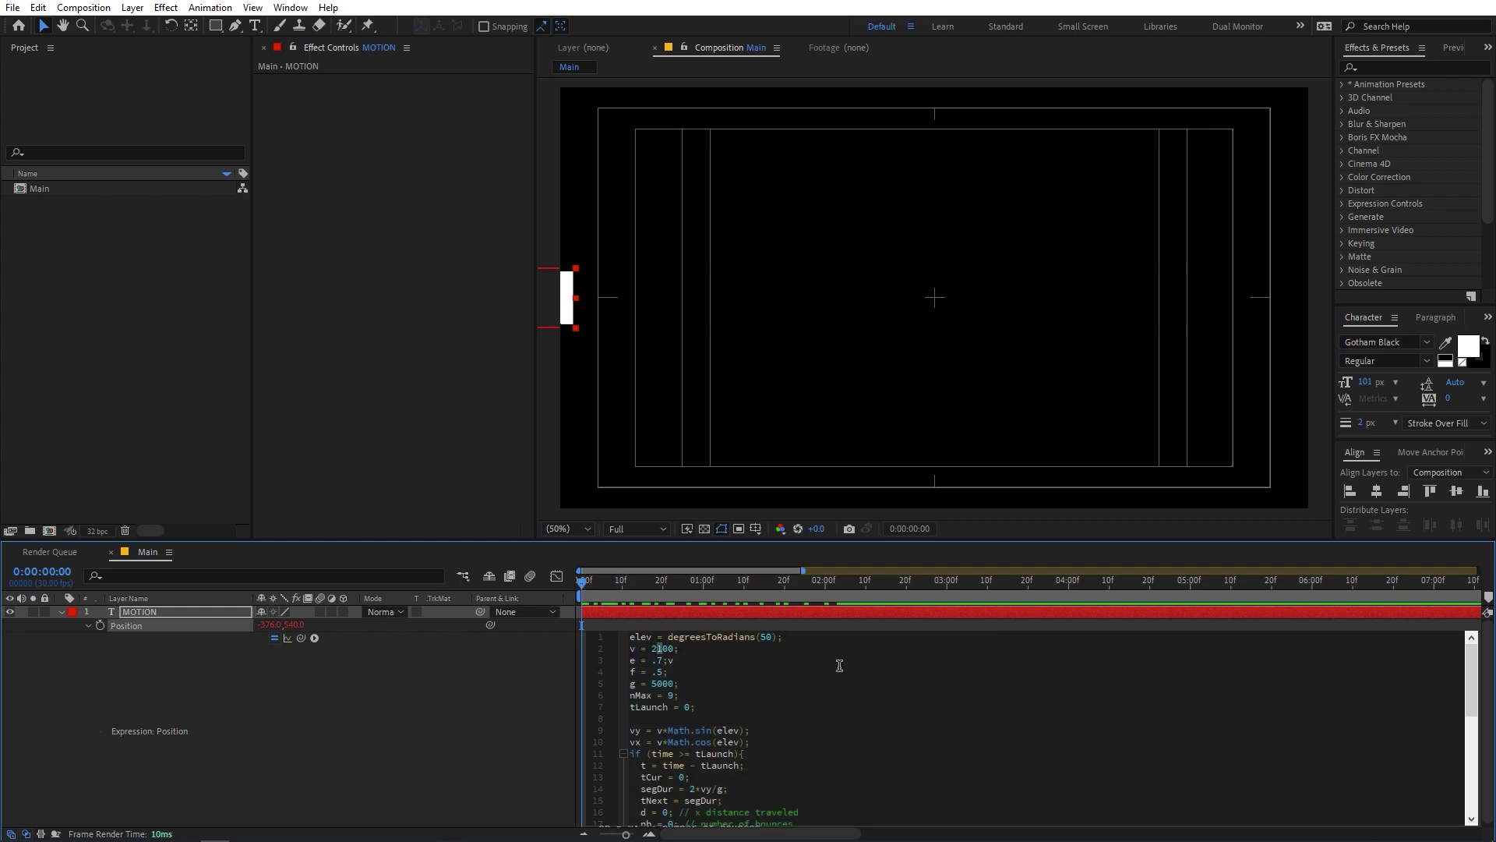
pyautogui.moveTo(851, 600); pyautogui.dragTo(932, 583)
pyautogui.click(1054, 288)
pyautogui.moveTo(1052, 283); pyautogui.dragTo(1030, 282)
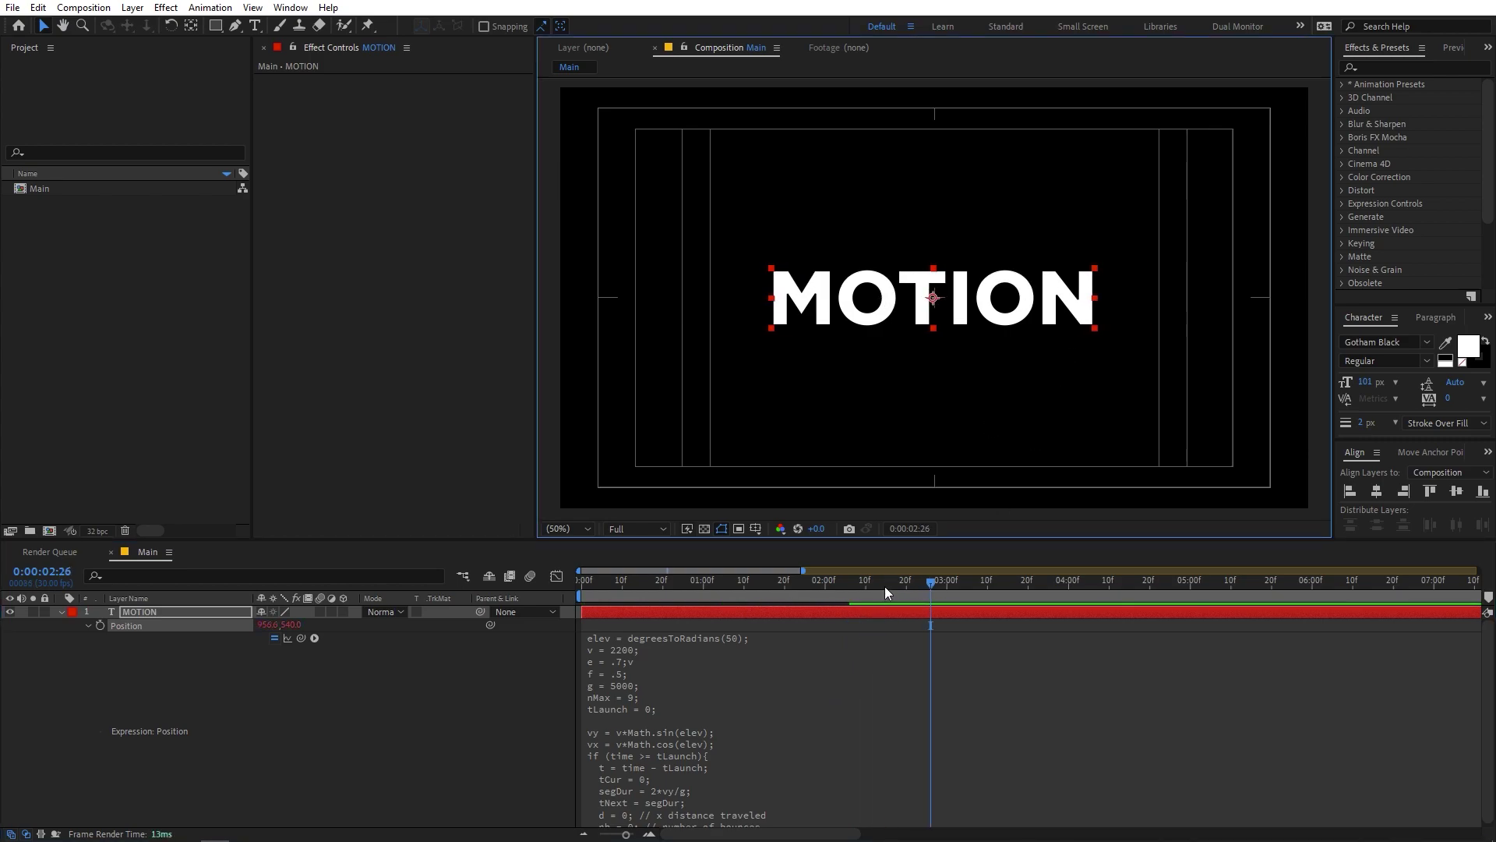
# Step: Preview the faster bounce twice from the start of the timeline
pyautogui.moveTo(884, 586); pyautogui.dragTo(353, 593)
pyautogui.press('space')
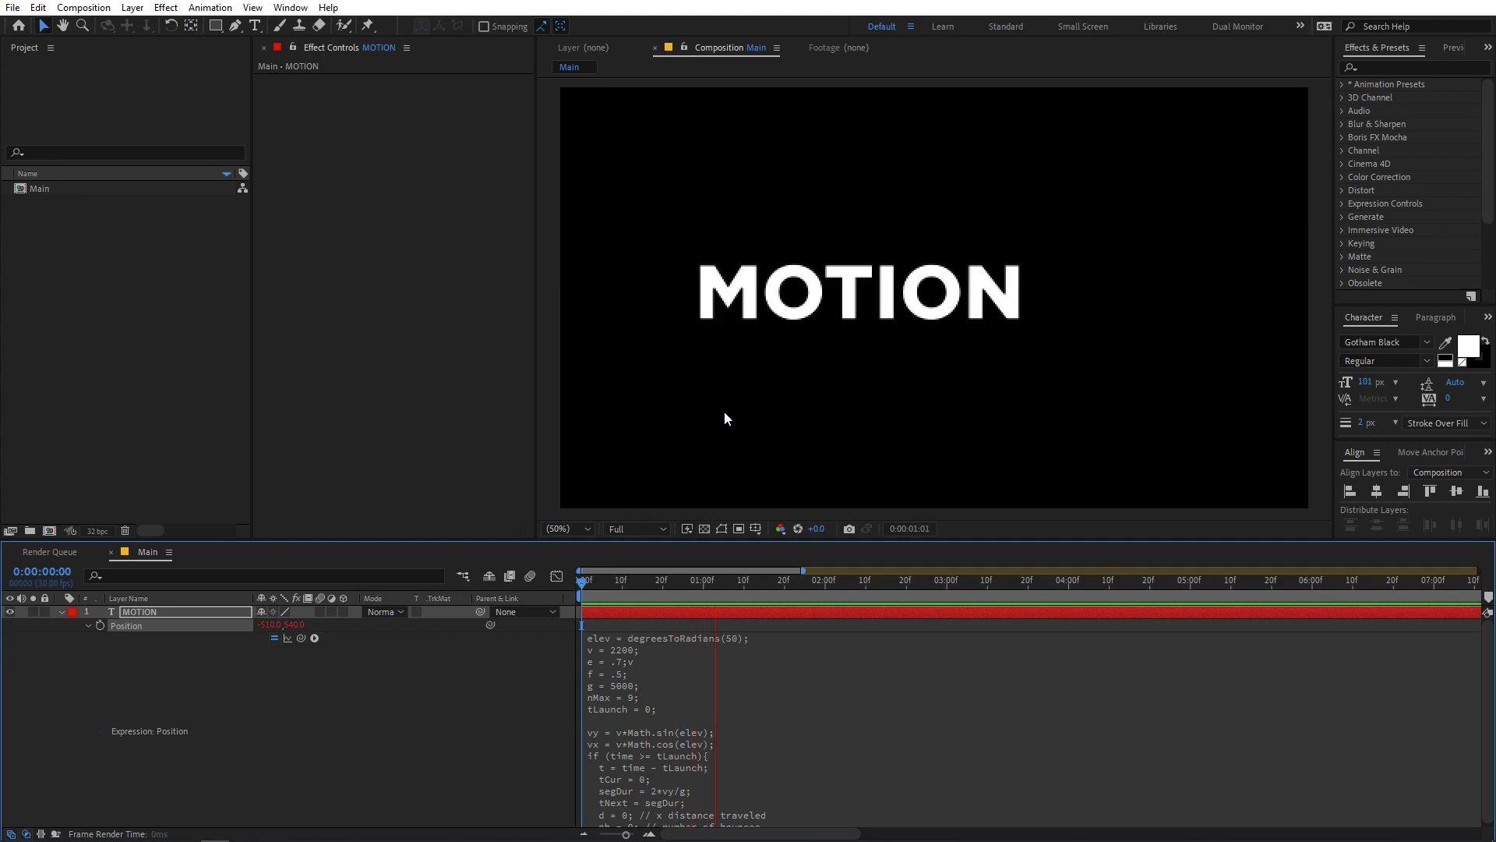
pyautogui.press('space')
pyautogui.press('space')
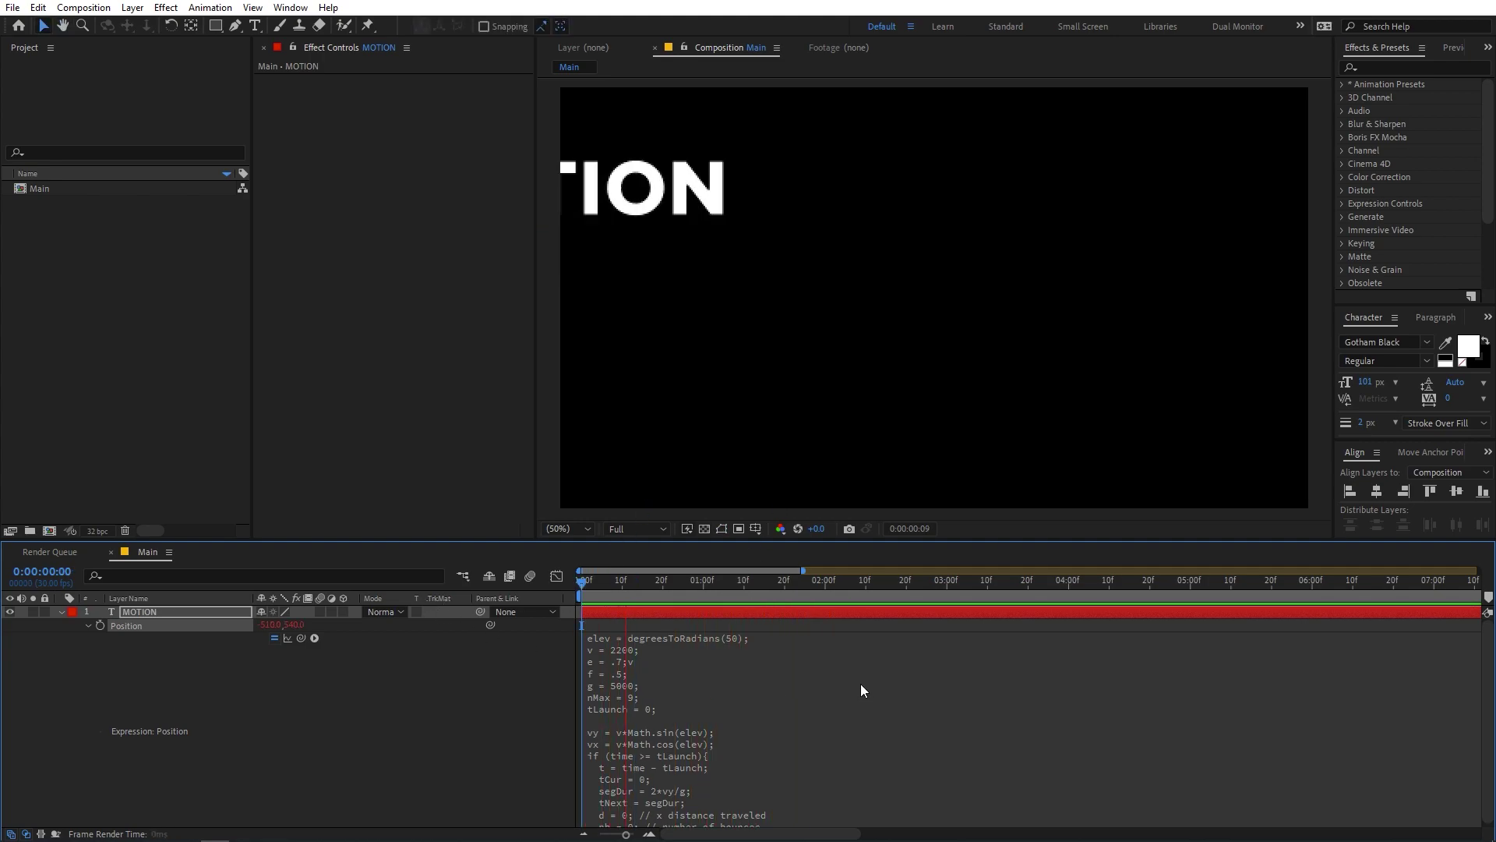
# Step: Try e = .2 in the Position expression with a preview, restore e to .7, and preview the bounce again
pyautogui.click(647, 672)
pyautogui.click(660, 660)
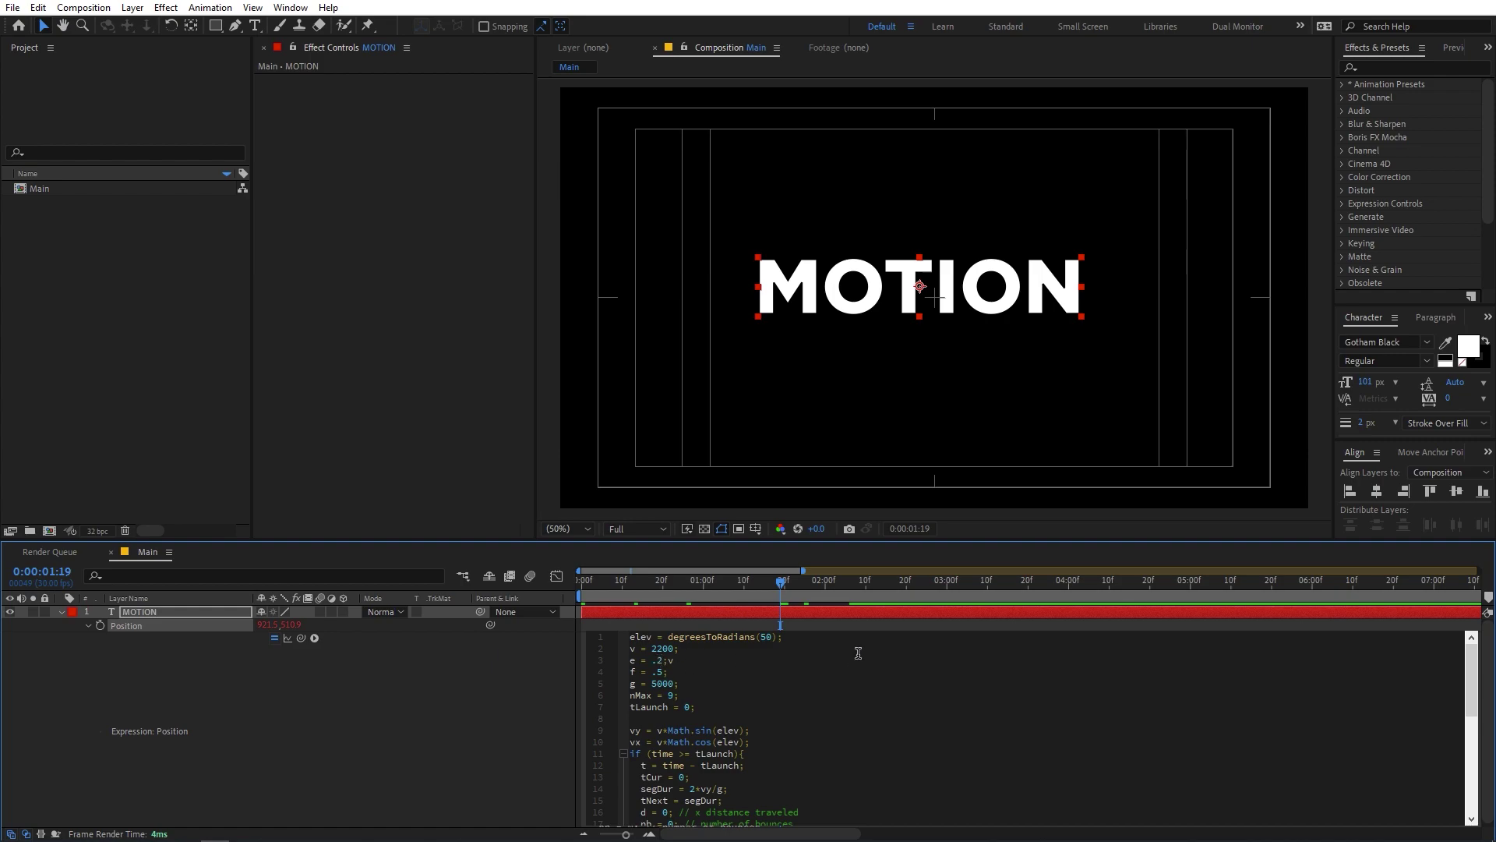
pyautogui.moveTo(729, 584); pyautogui.dragTo(578, 586)
pyautogui.press('space')
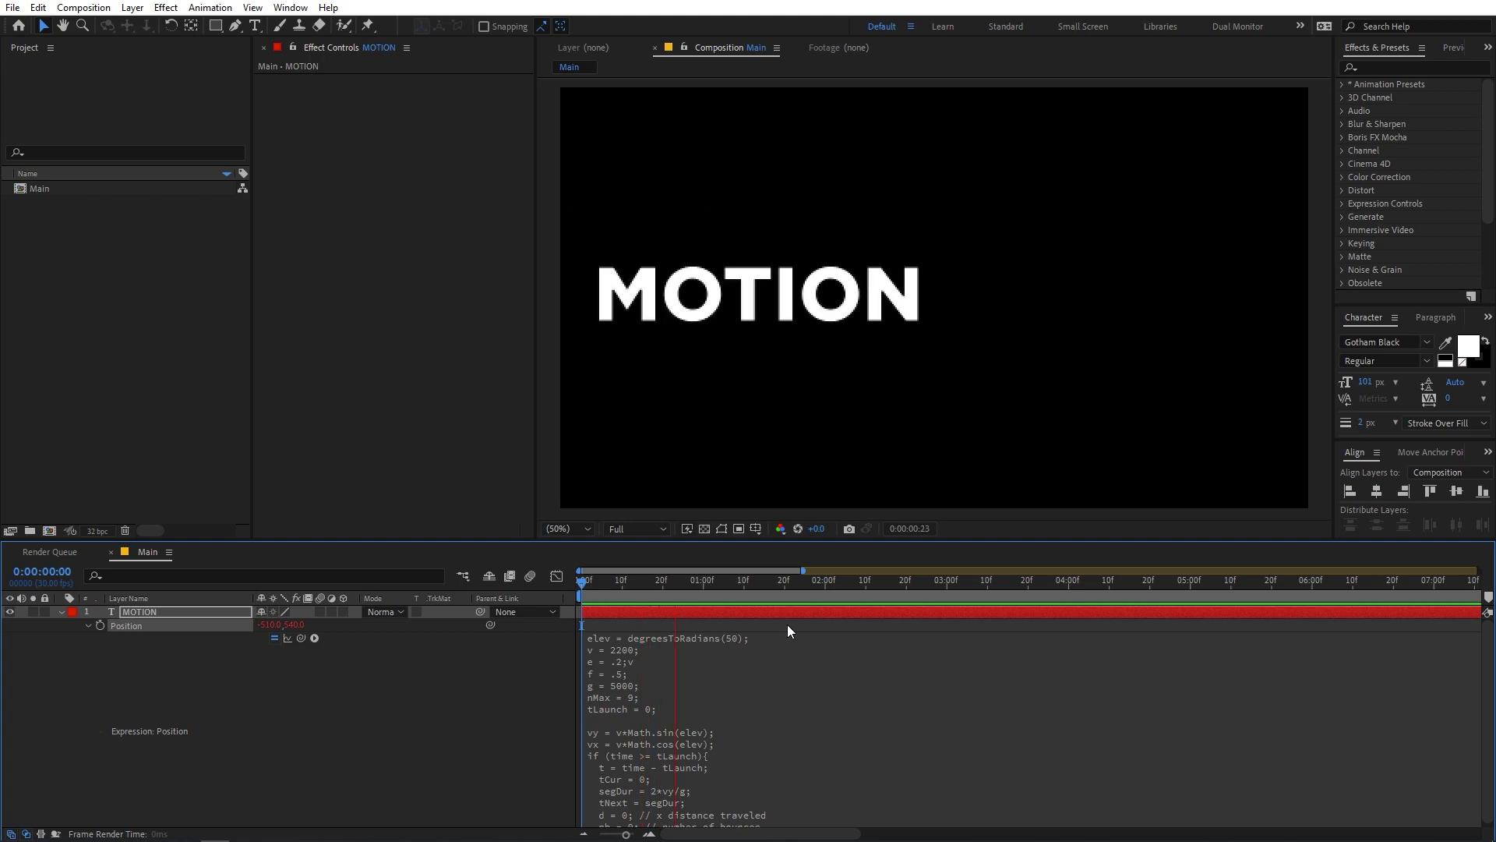
pyautogui.press('space')
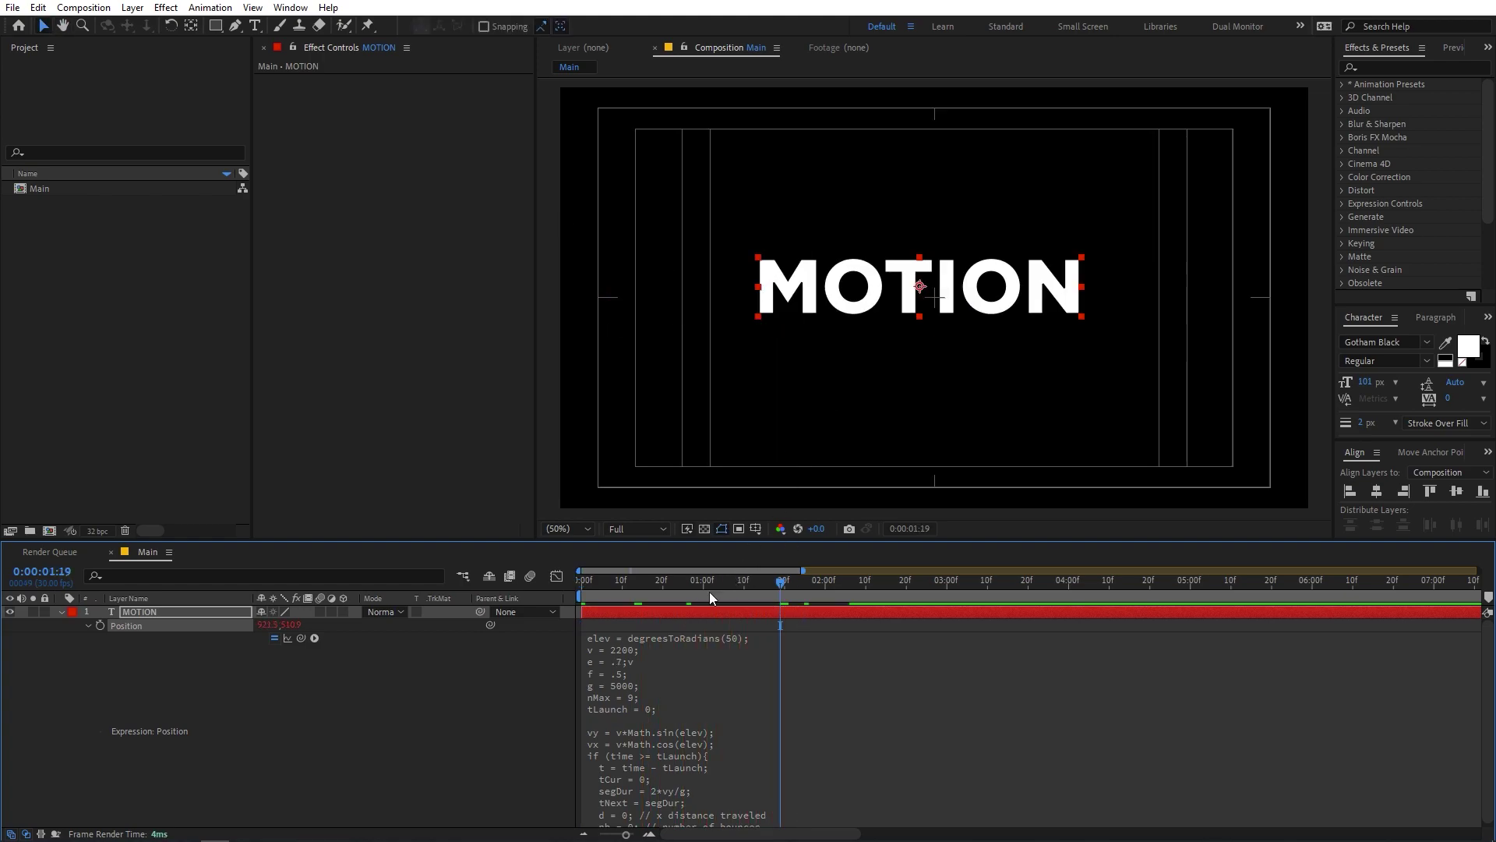
pyautogui.press('space')
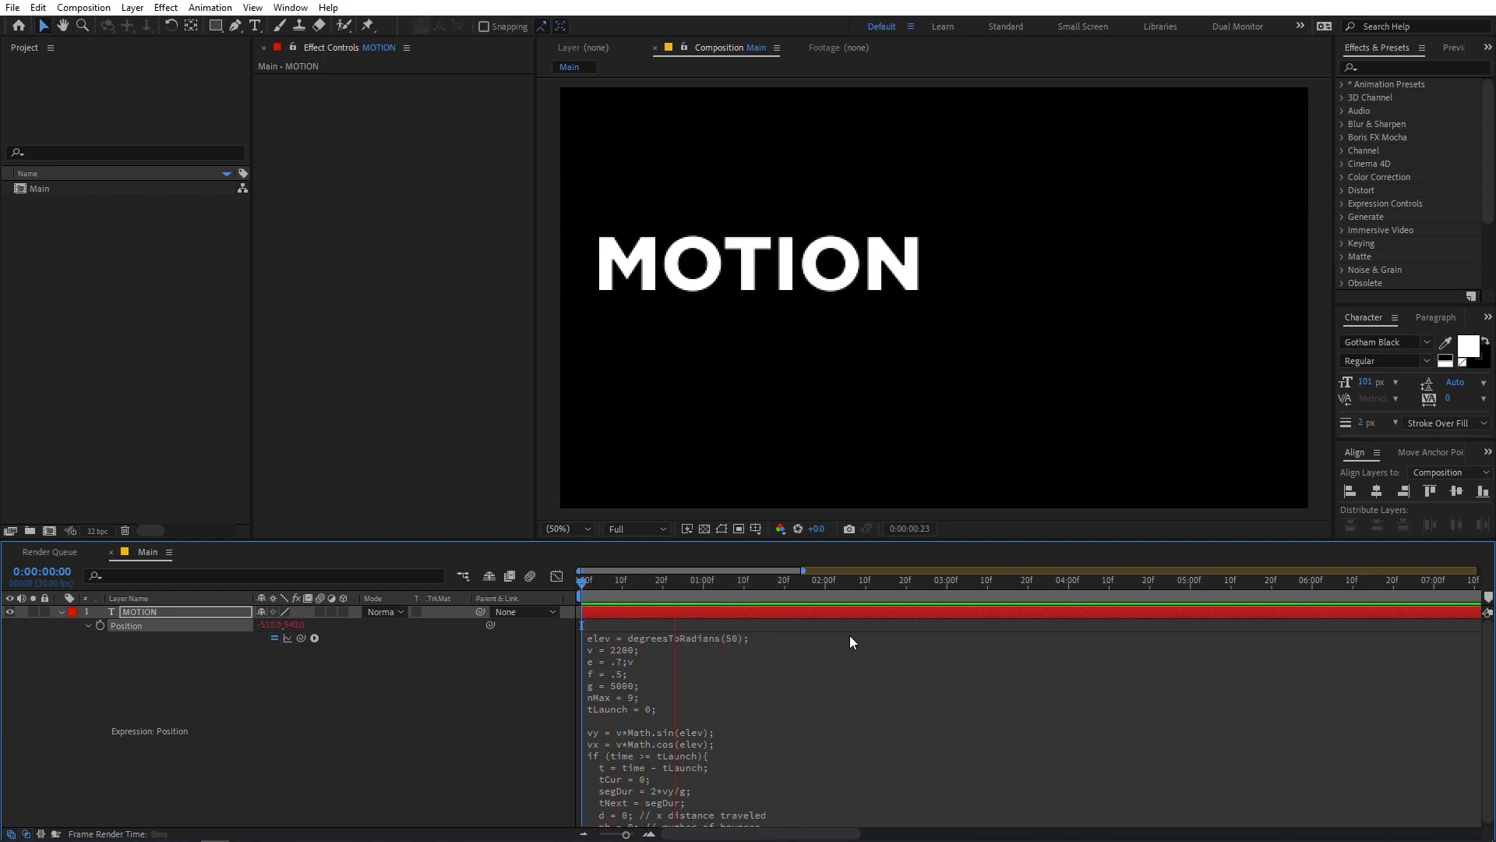
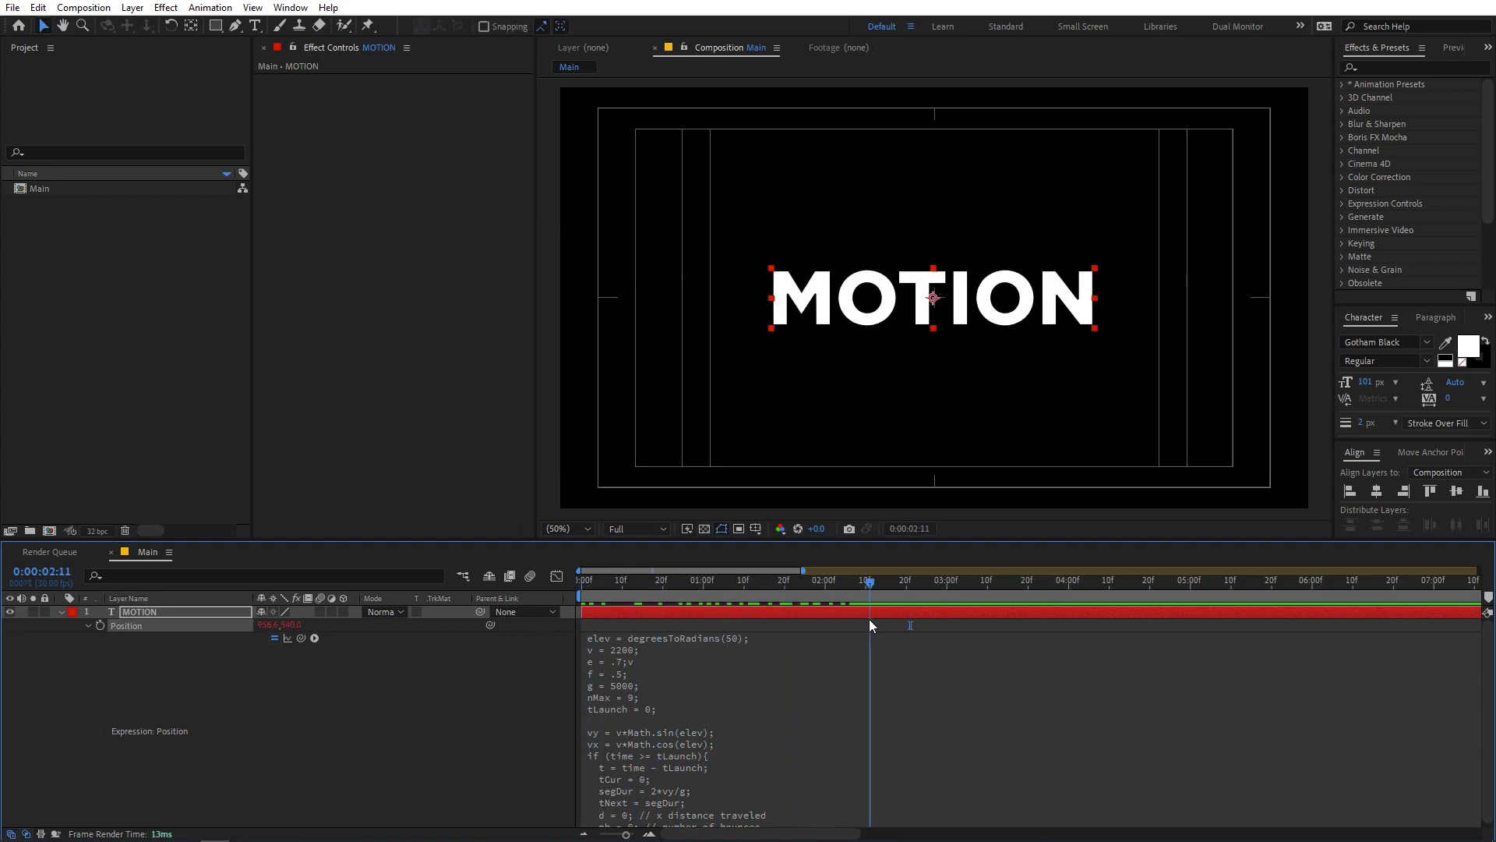
# Step: Preview the bounce from the start, then collapse the MOTION layer's properties and deselect the layer
pyautogui.press('space')
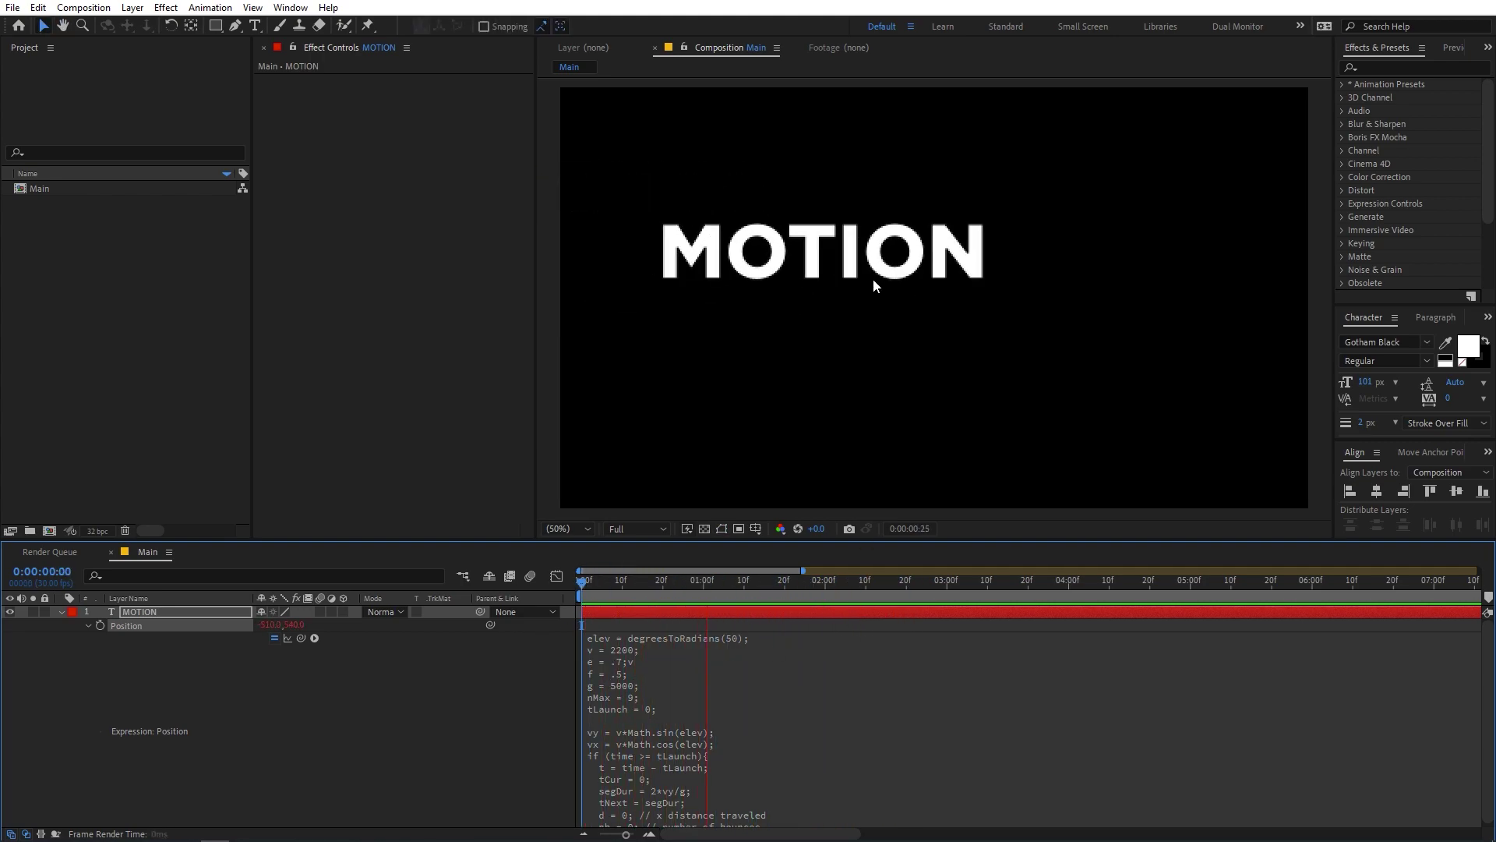
pyautogui.click(134, 626)
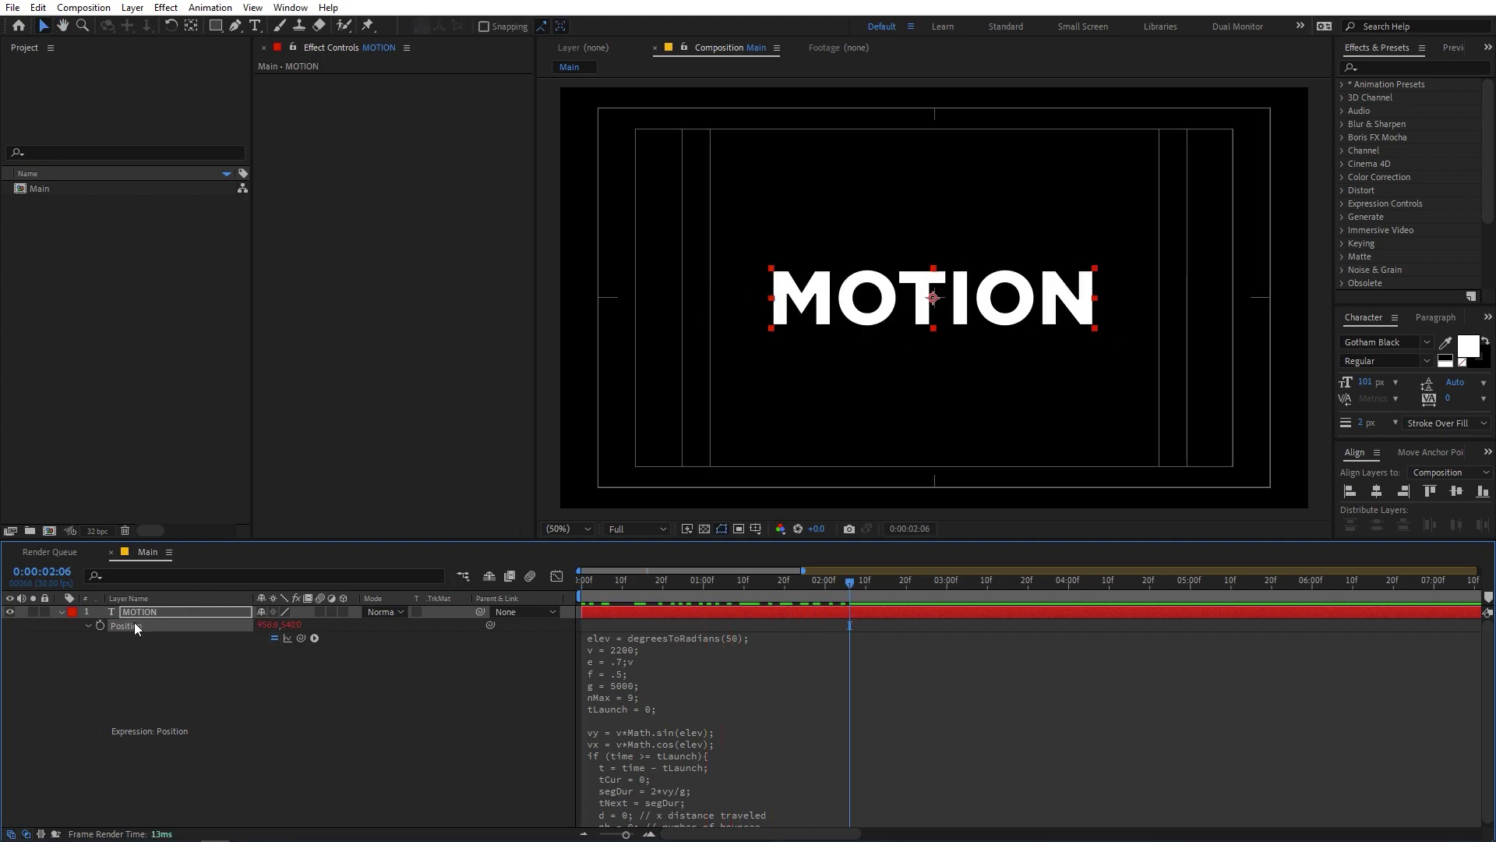
pyautogui.click(62, 612)
pyautogui.click(868, 725)
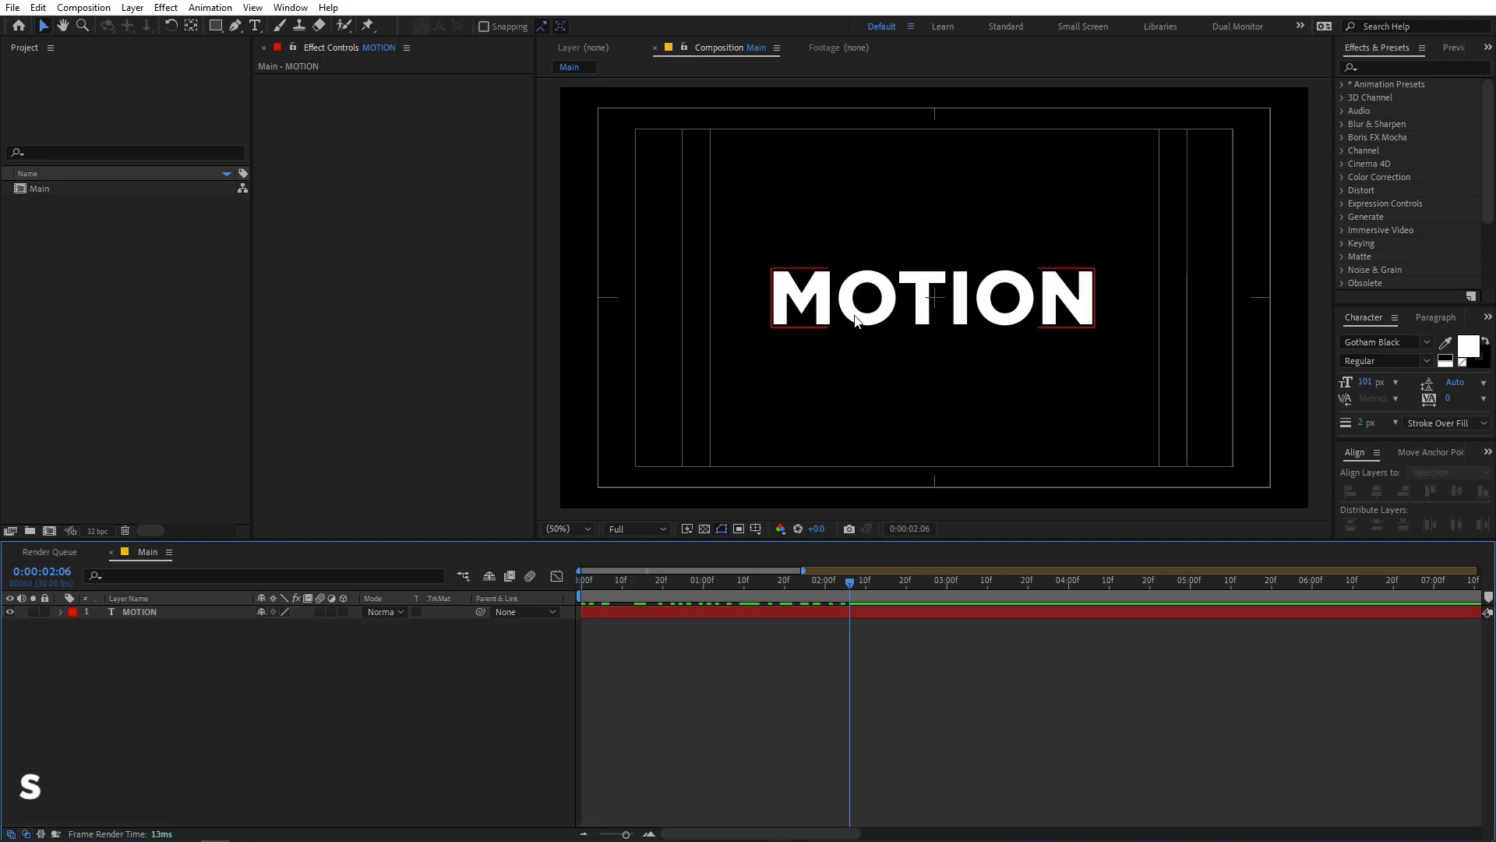
# Step: Pre-compose the MOTION layer into a new composition named Text, moving all attributes into it
pyautogui.click(142, 615)
pyautogui.rightClick(141, 615)
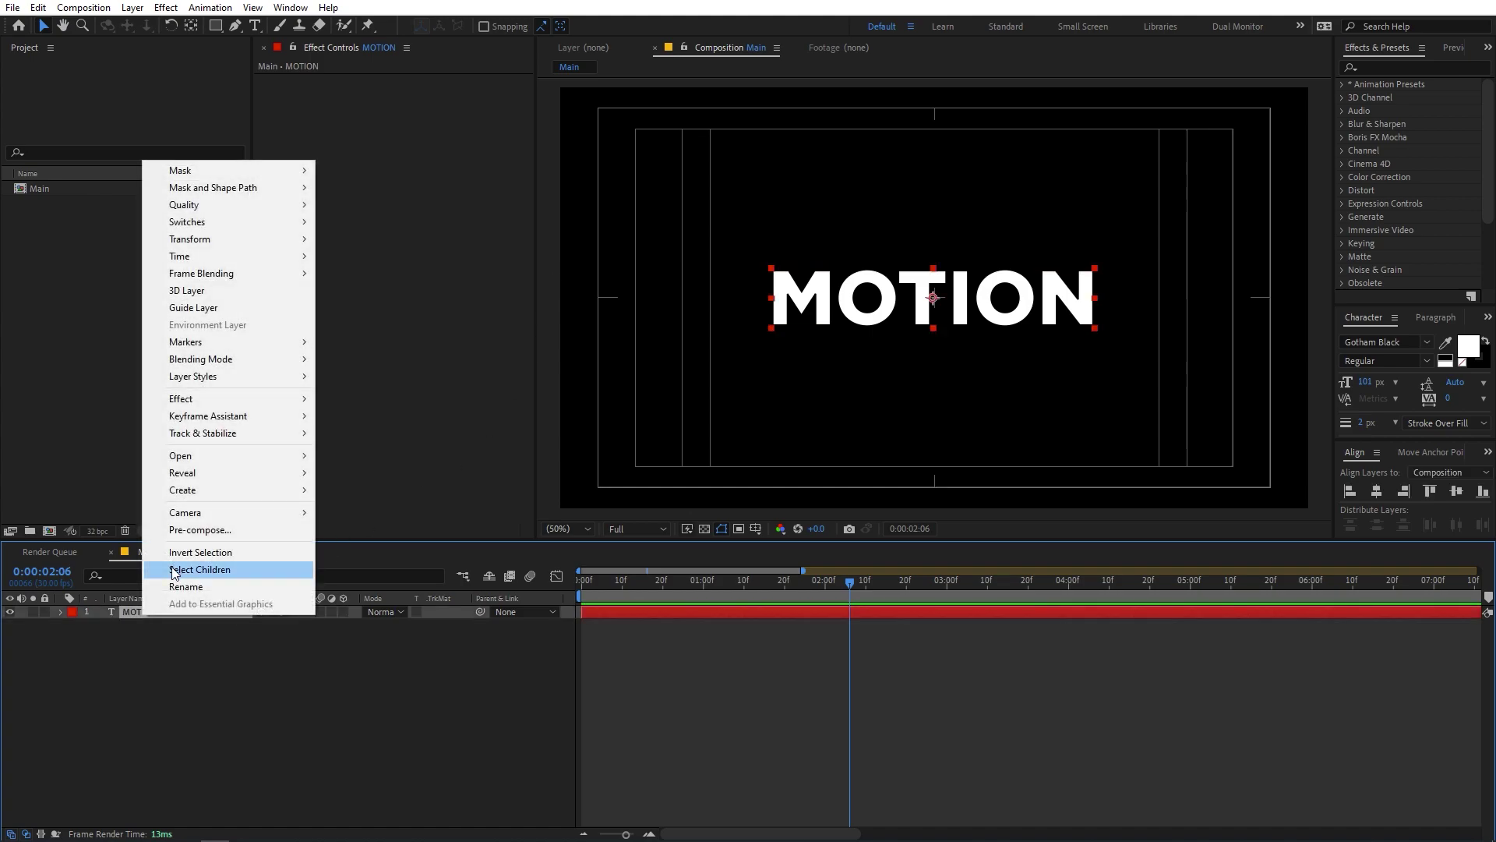
pyautogui.click(187, 531)
pyautogui.write('Text')
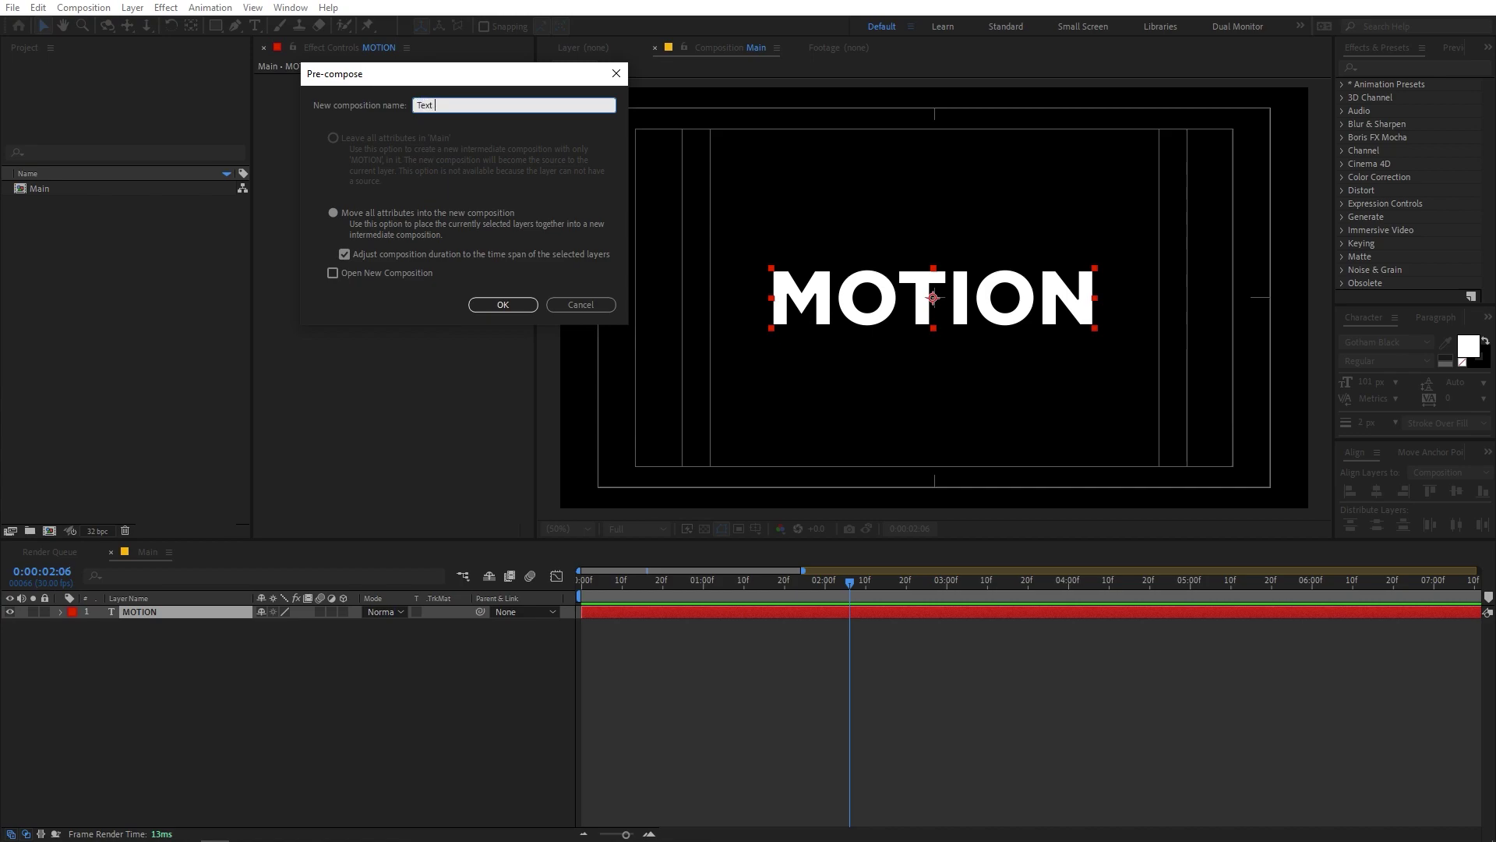
pyautogui.click(533, 304)
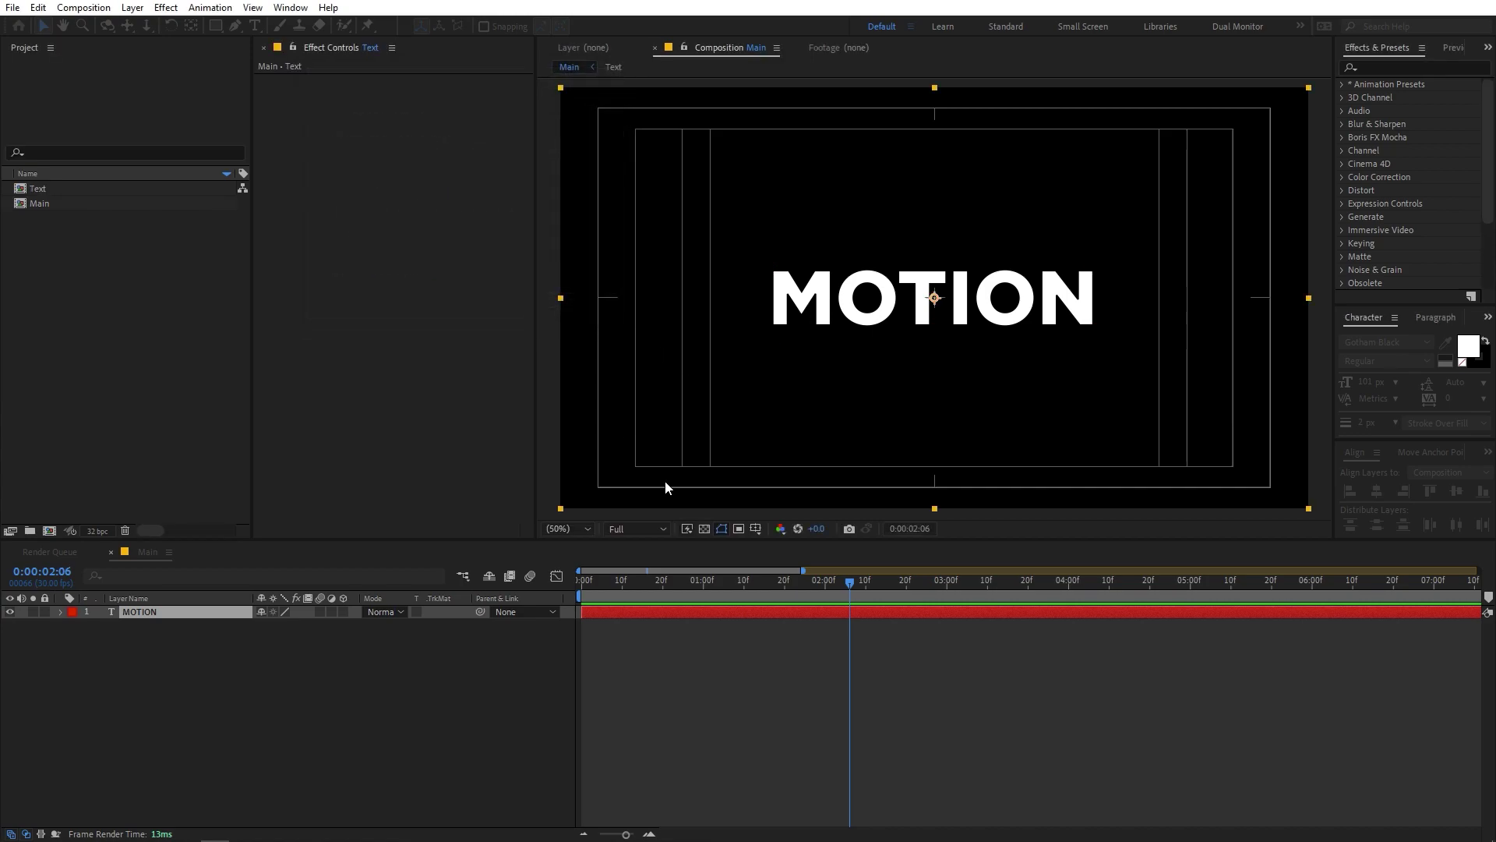
# Step: Duplicate the Text precomp layer in the Main timeline
pyautogui.click(881, 737)
pyautogui.moveTo(868, 613); pyautogui.dragTo(864, 670)
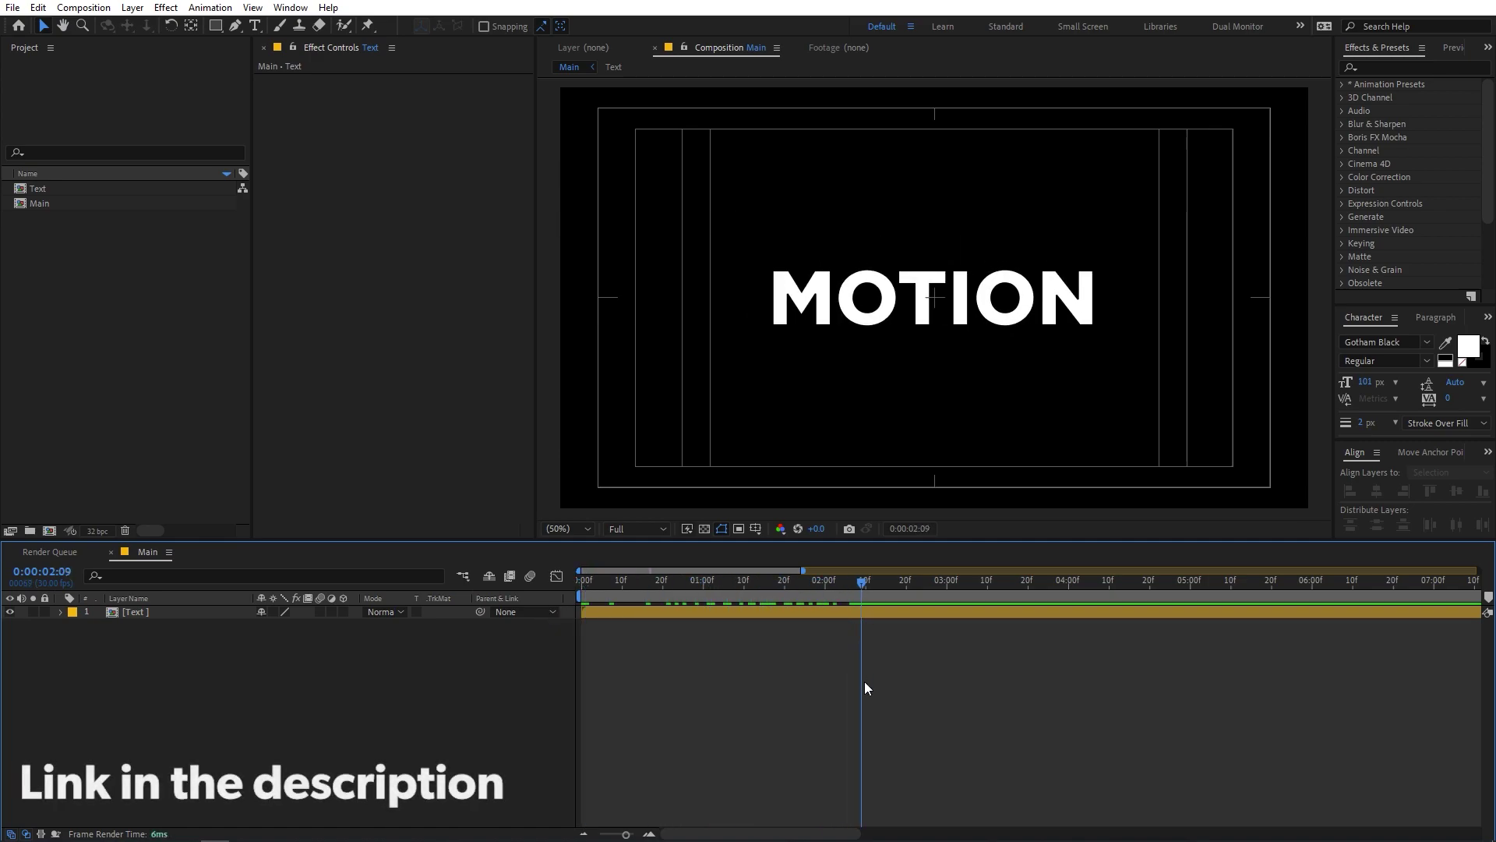
pyautogui.click(155, 613)
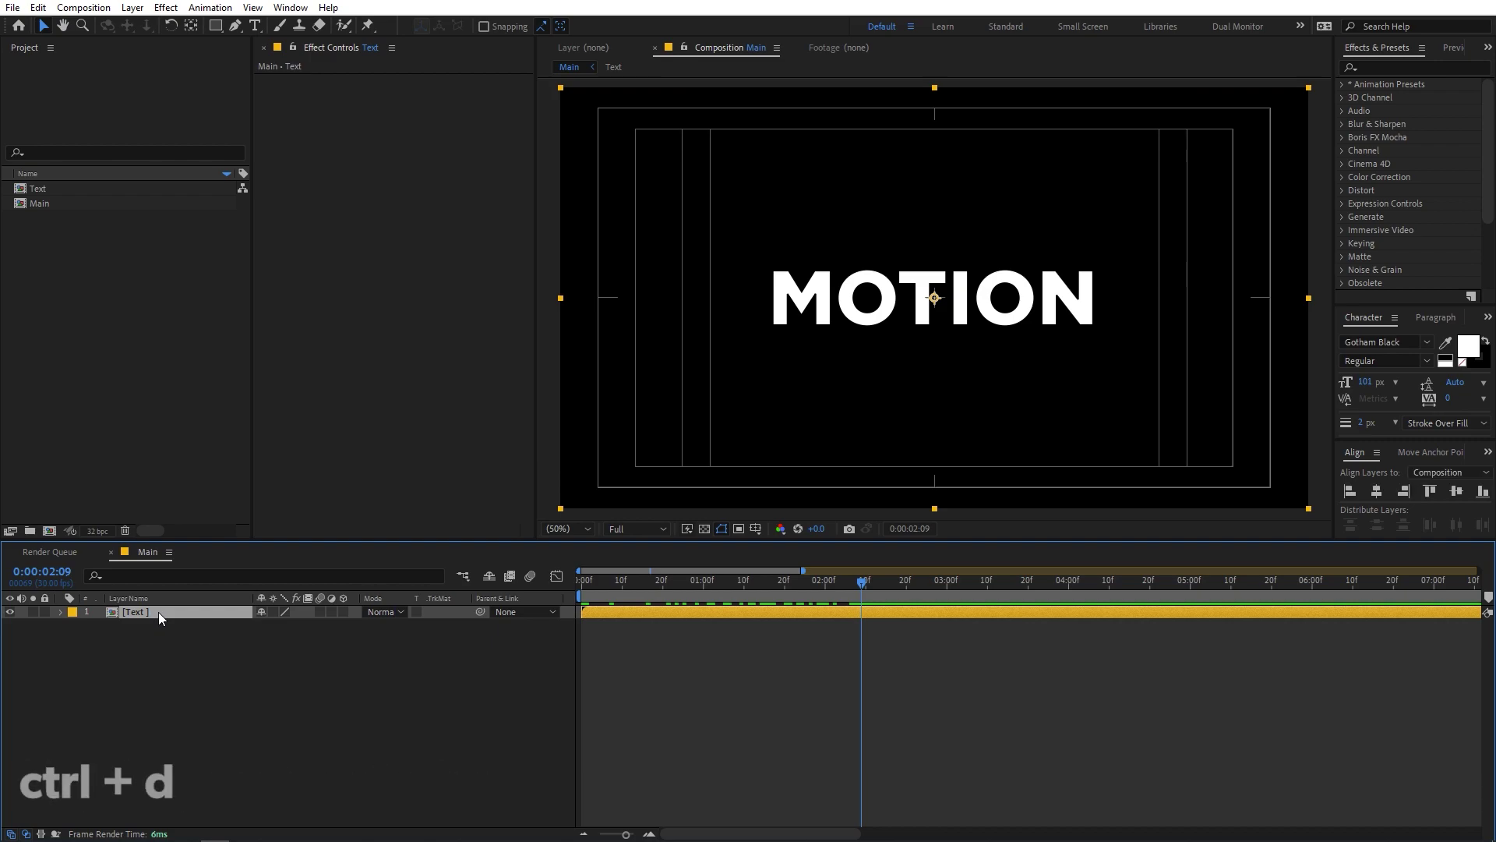
pyautogui.hotkey('ctrl', 'd')
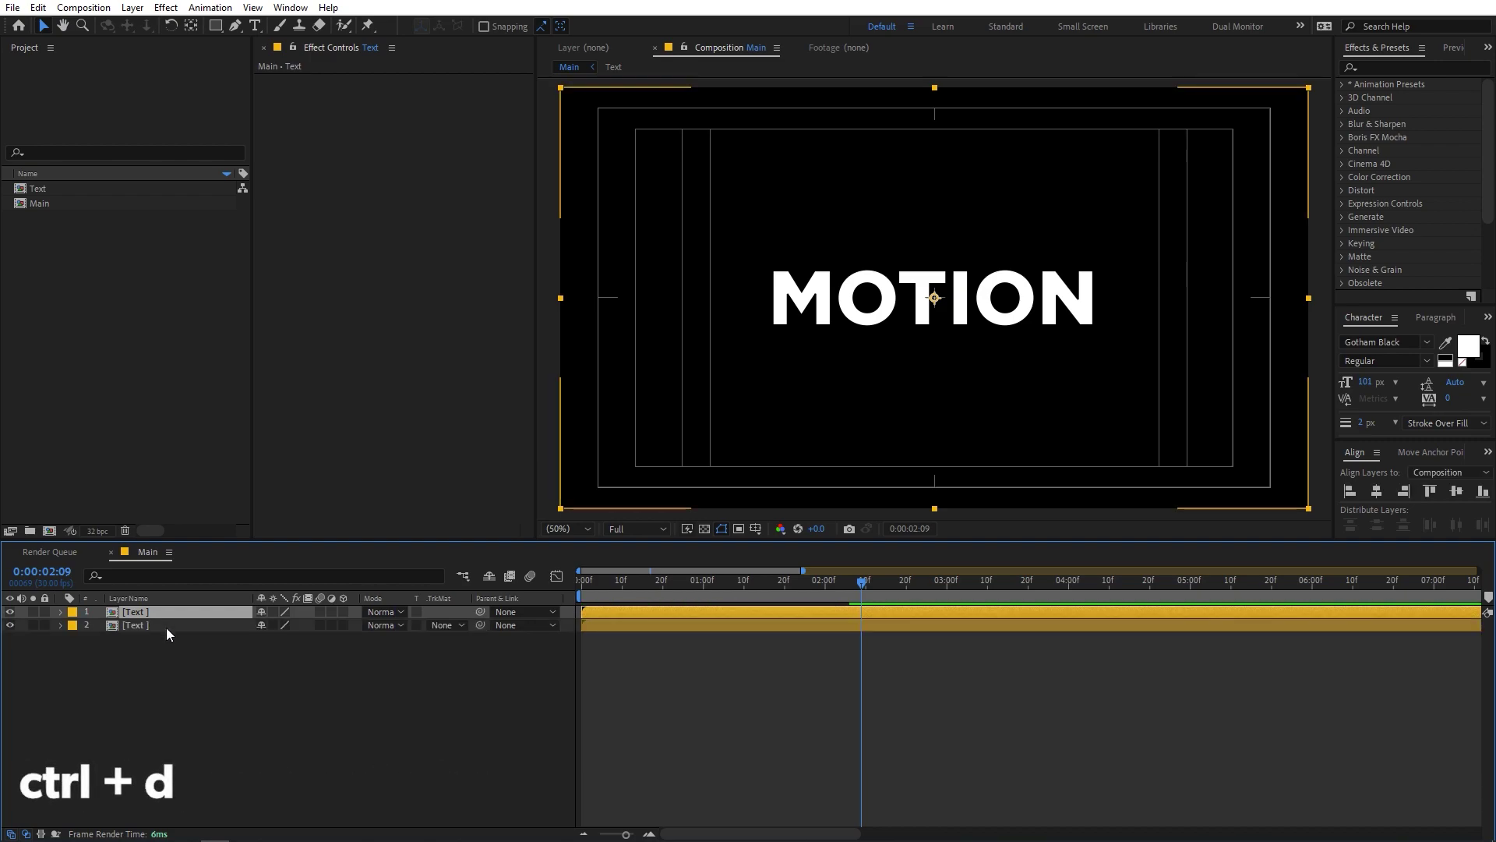
# Step: Find the Echo effect and apply it to the lower Text layer
pyautogui.click(166, 628)
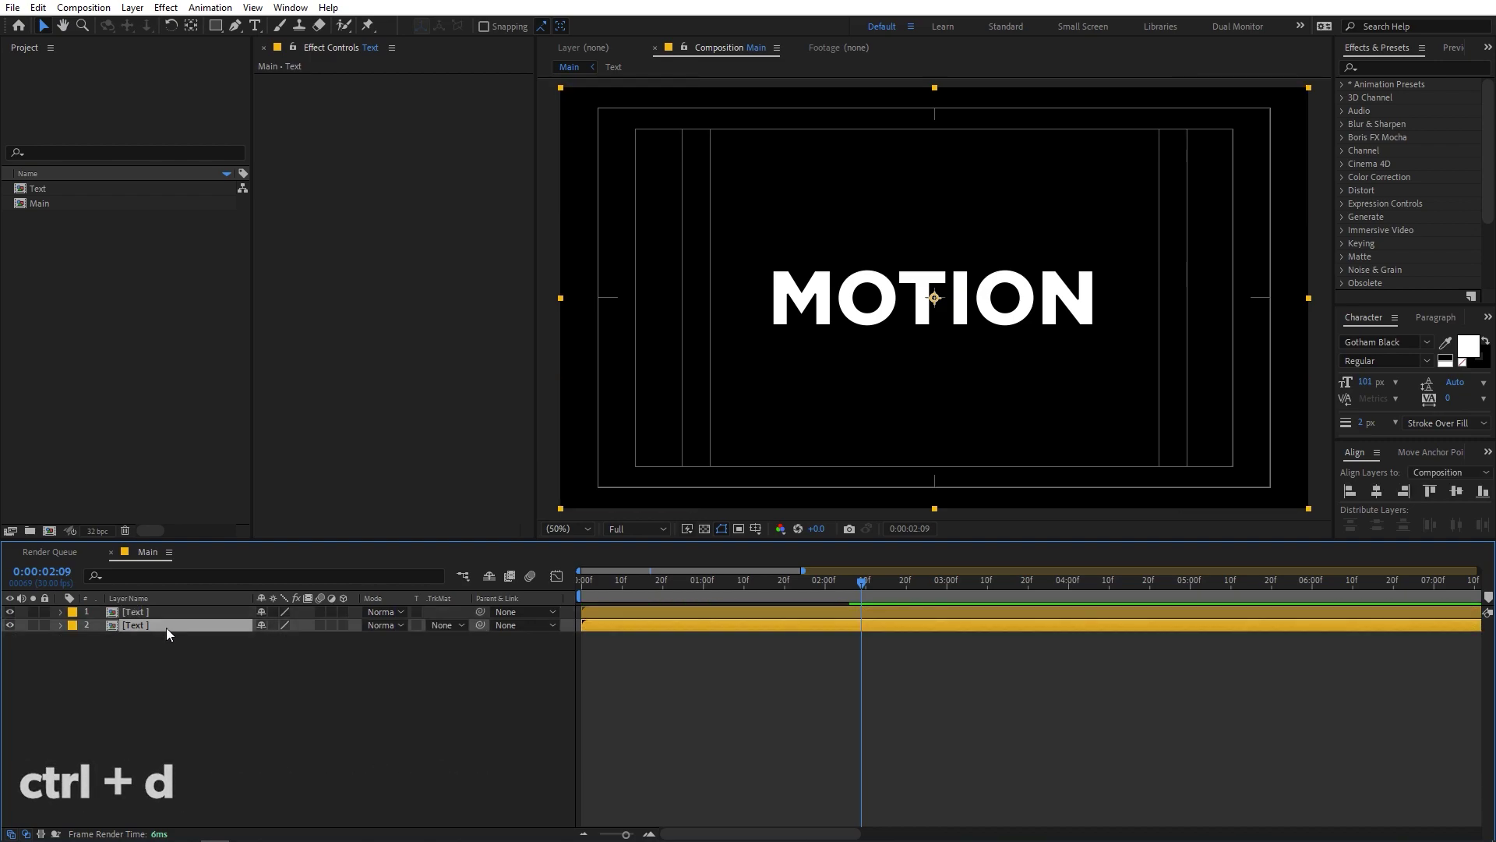
pyautogui.click(1378, 71)
pyautogui.write('ech')
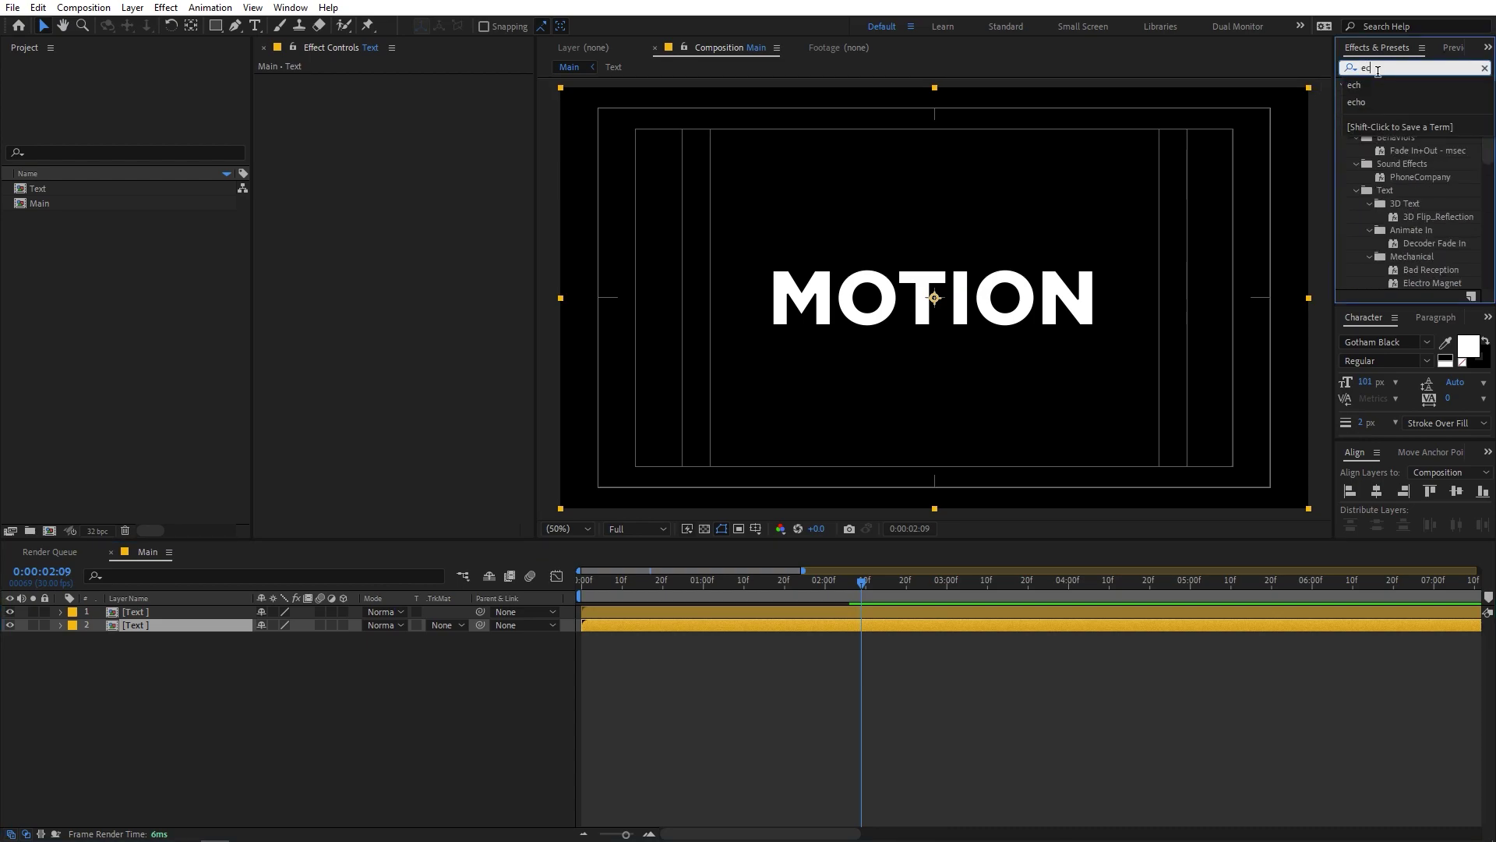
pyautogui.moveTo(1375, 151); pyautogui.dragTo(156, 635)
# Step: Check the echoed letter edges at 0:00:01:08, then open the Text precomp and show its transparency grid
pyautogui.moveTo(783, 586); pyautogui.dragTo(736, 638)
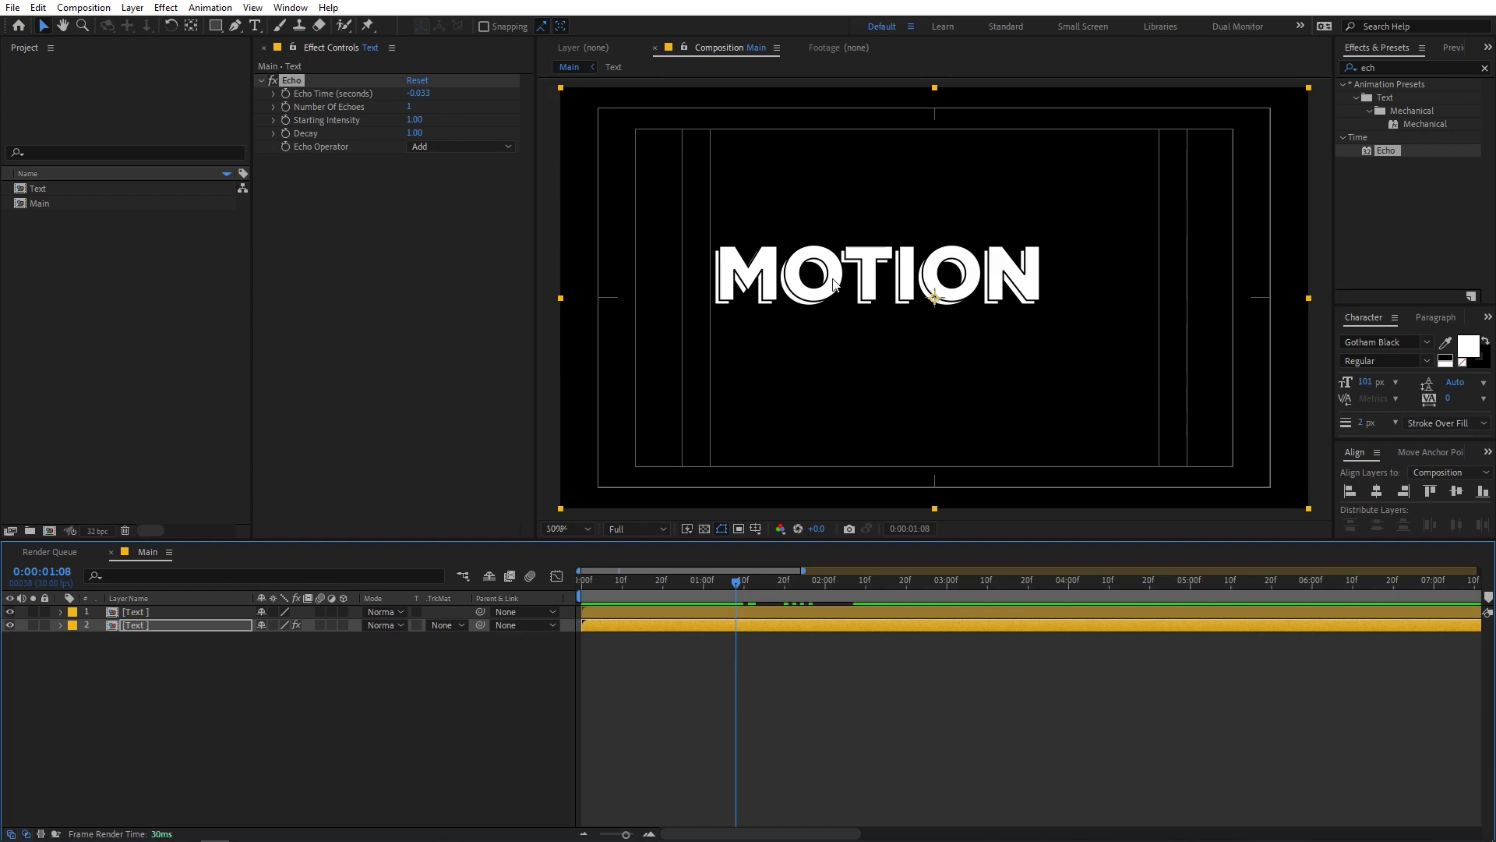
pyautogui.scroll(2, 835, 286)
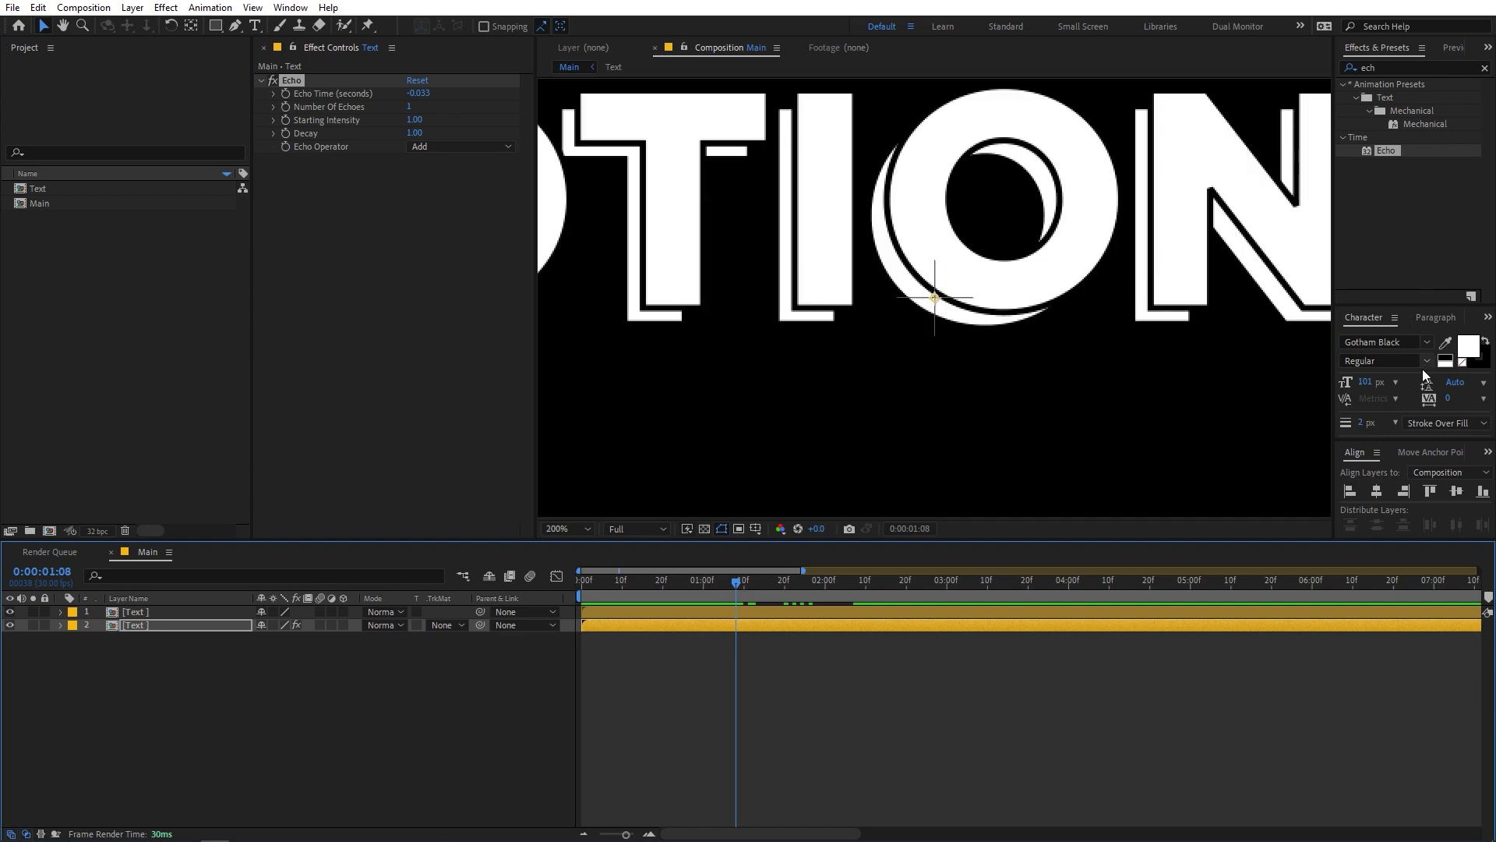
pyautogui.doubleClick(805, 611)
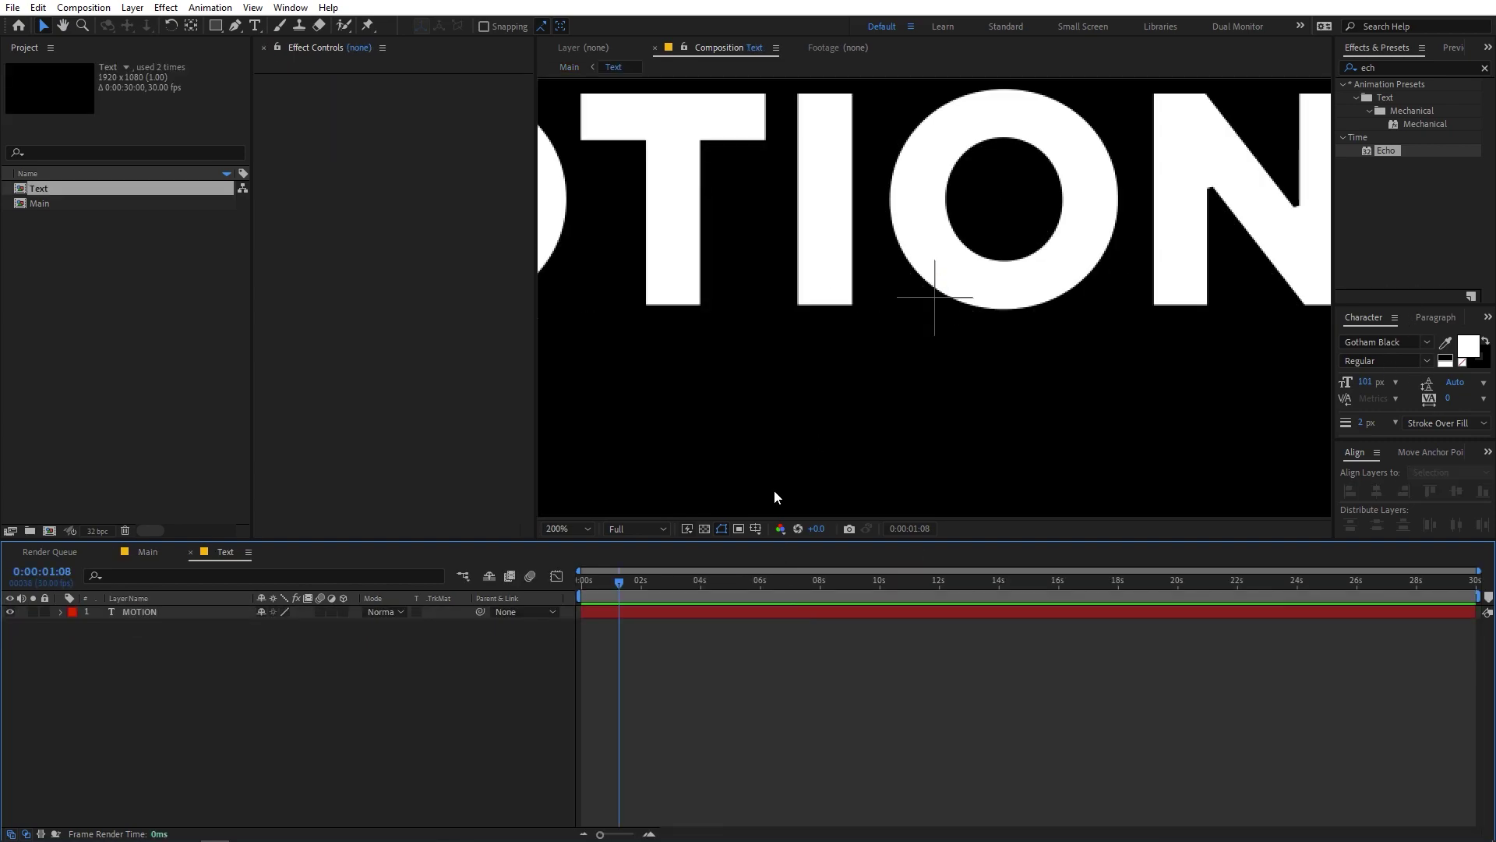
pyautogui.click(709, 533)
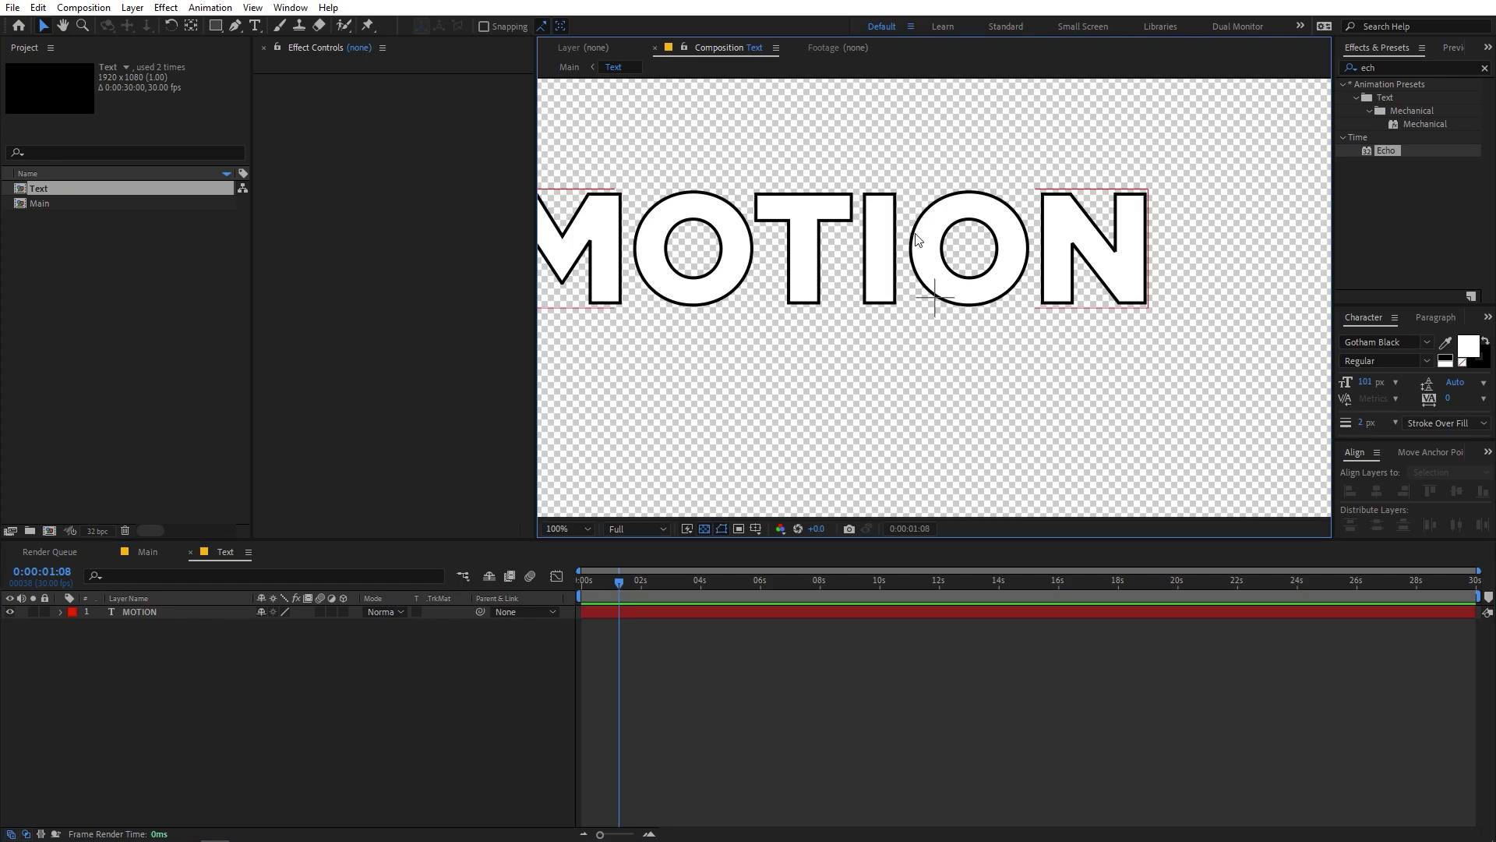
pyautogui.press('.')
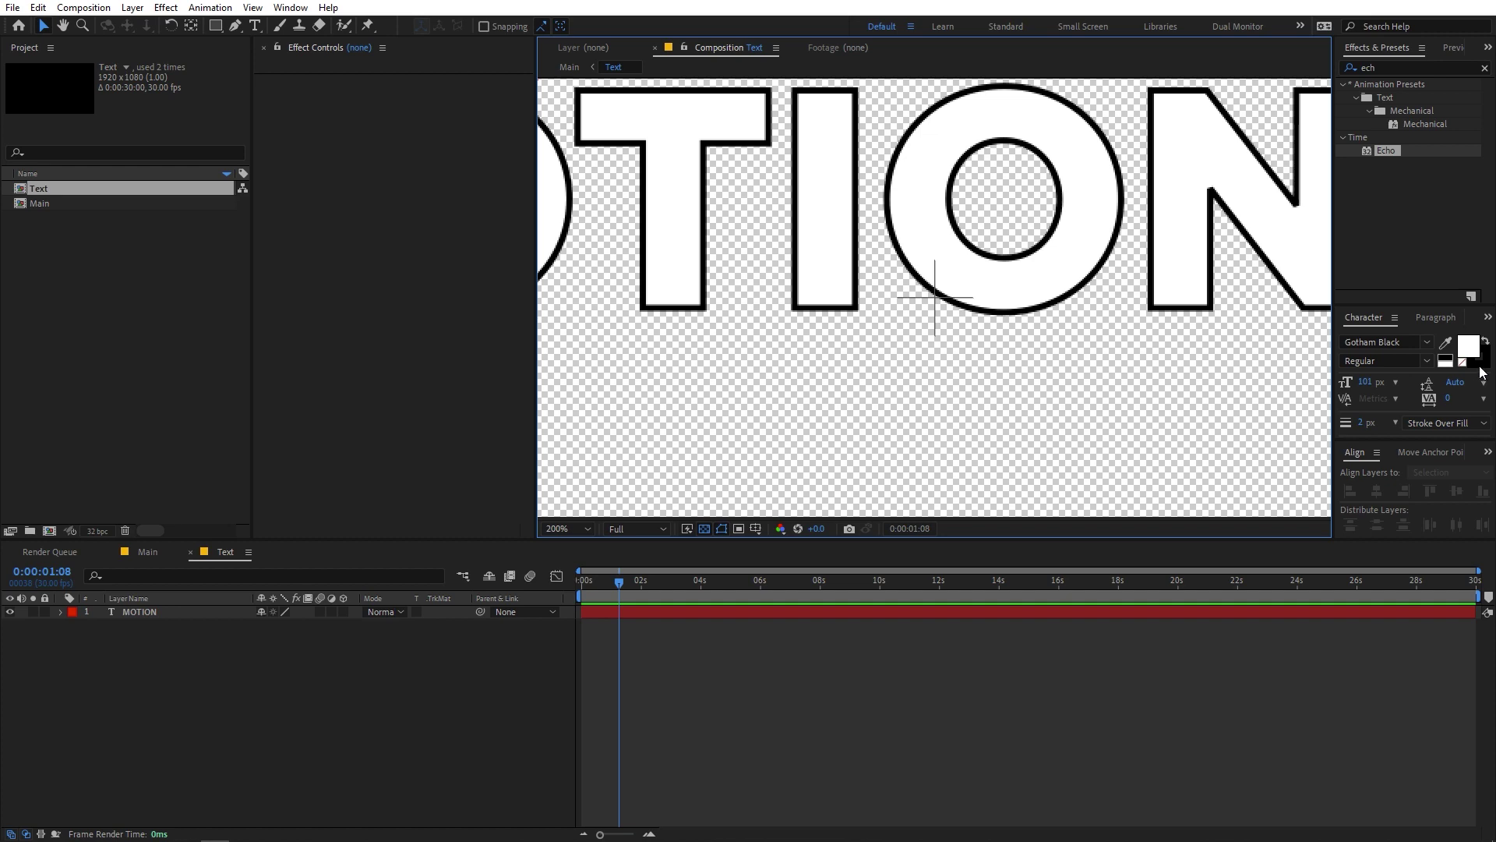
# Step: Set the MOTION text's stroke width to 0 px and return to the Main composition
pyautogui.moveTo(1366, 422); pyautogui.dragTo(1359, 426)
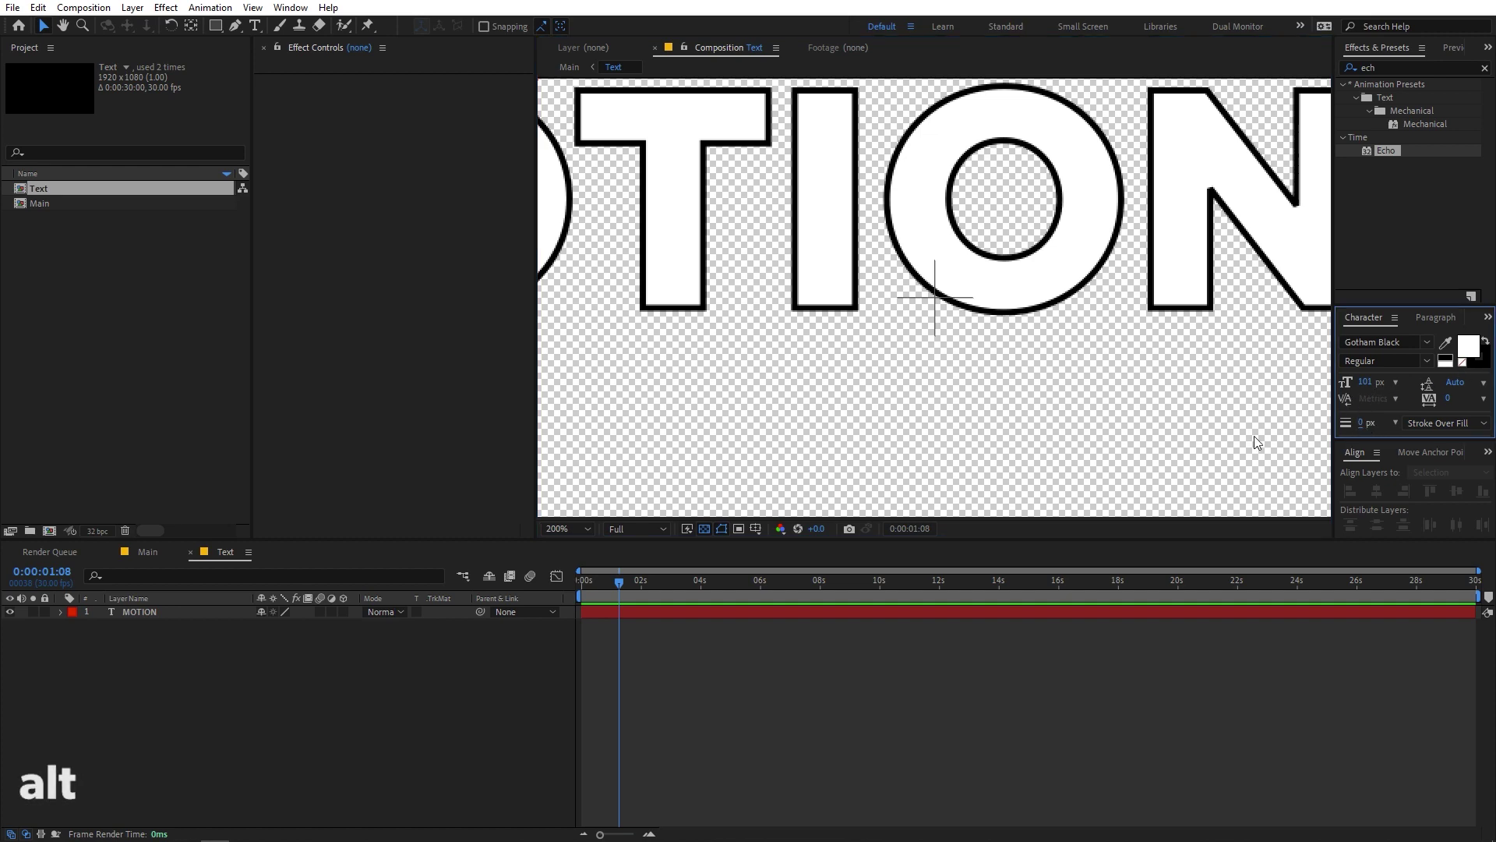
pyautogui.click(1114, 613)
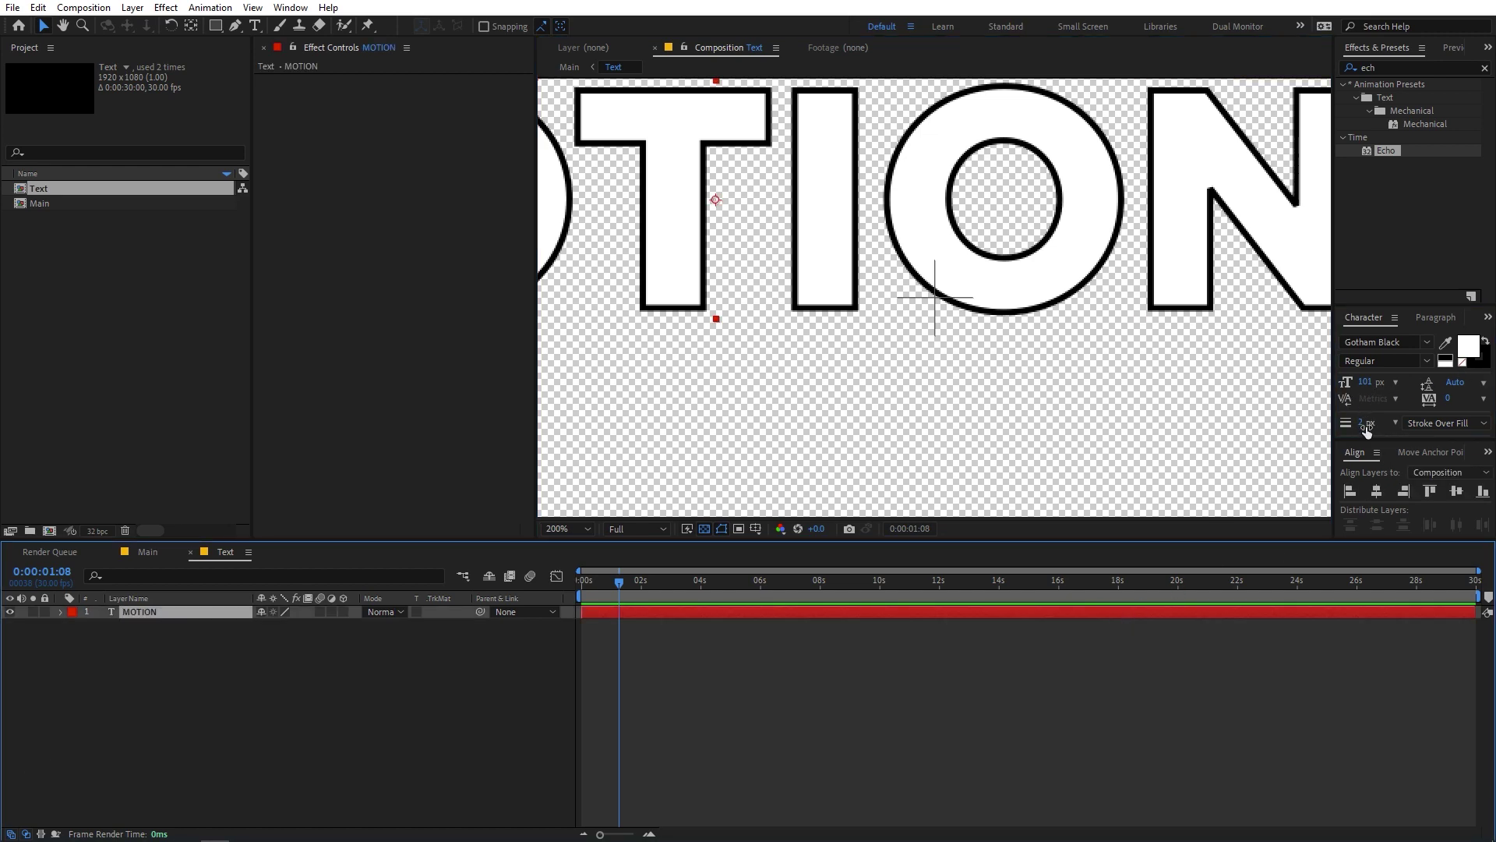
pyautogui.moveTo(1365, 428); pyautogui.dragTo(1169, 438)
pyautogui.click(1064, 670)
pyautogui.scroll(-1, 857, 247)
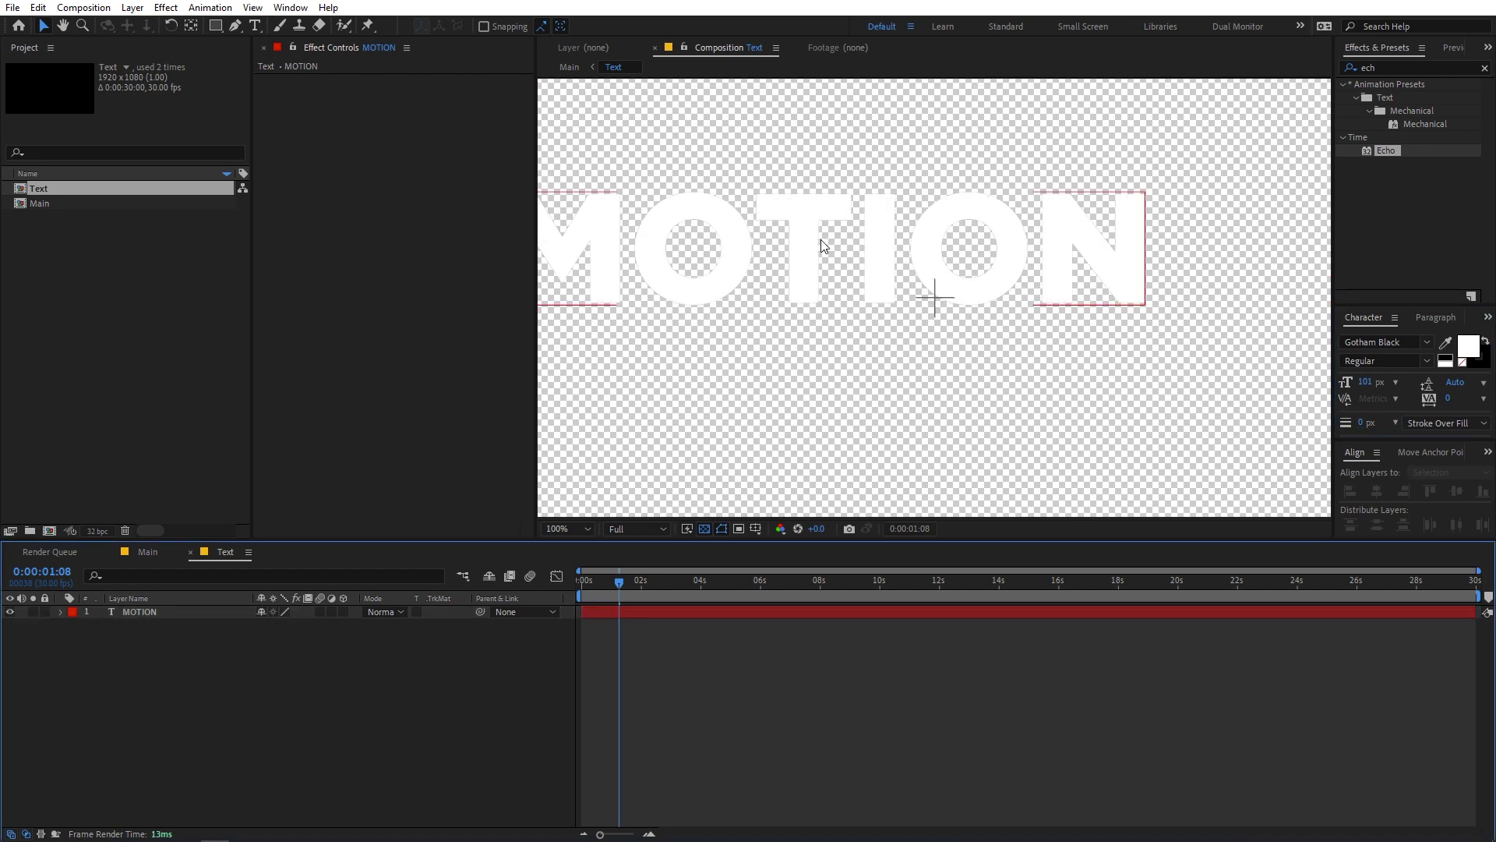
pyautogui.click(149, 552)
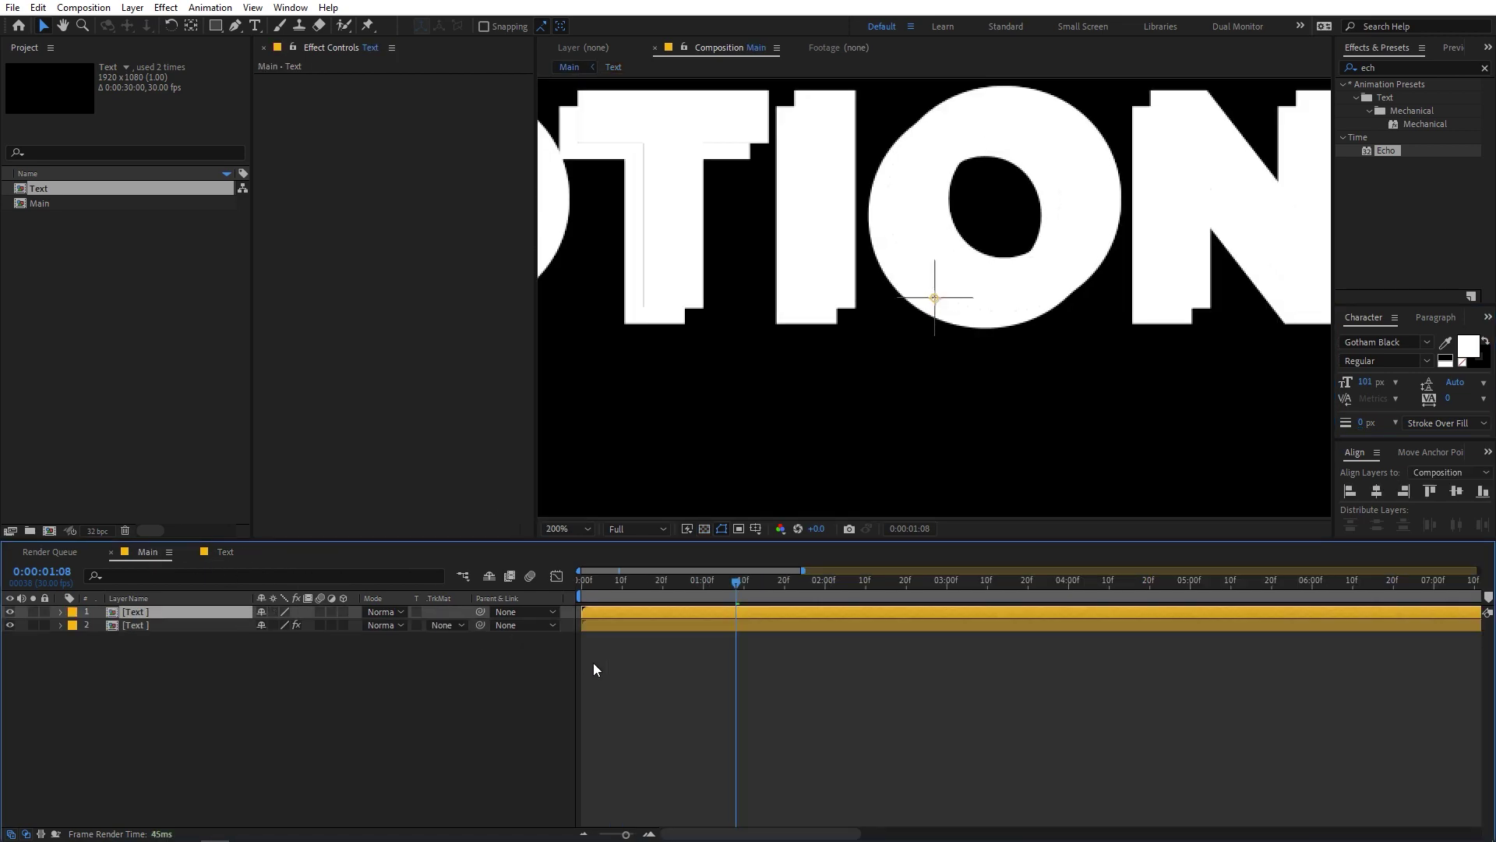
# Step: Set the Echo Time of the lower Text layer to -0.003 seconds
pyautogui.moveTo(655, 183); pyautogui.dragTo(731, 208)
pyautogui.moveTo(741, 597); pyautogui.dragTo(695, 613)
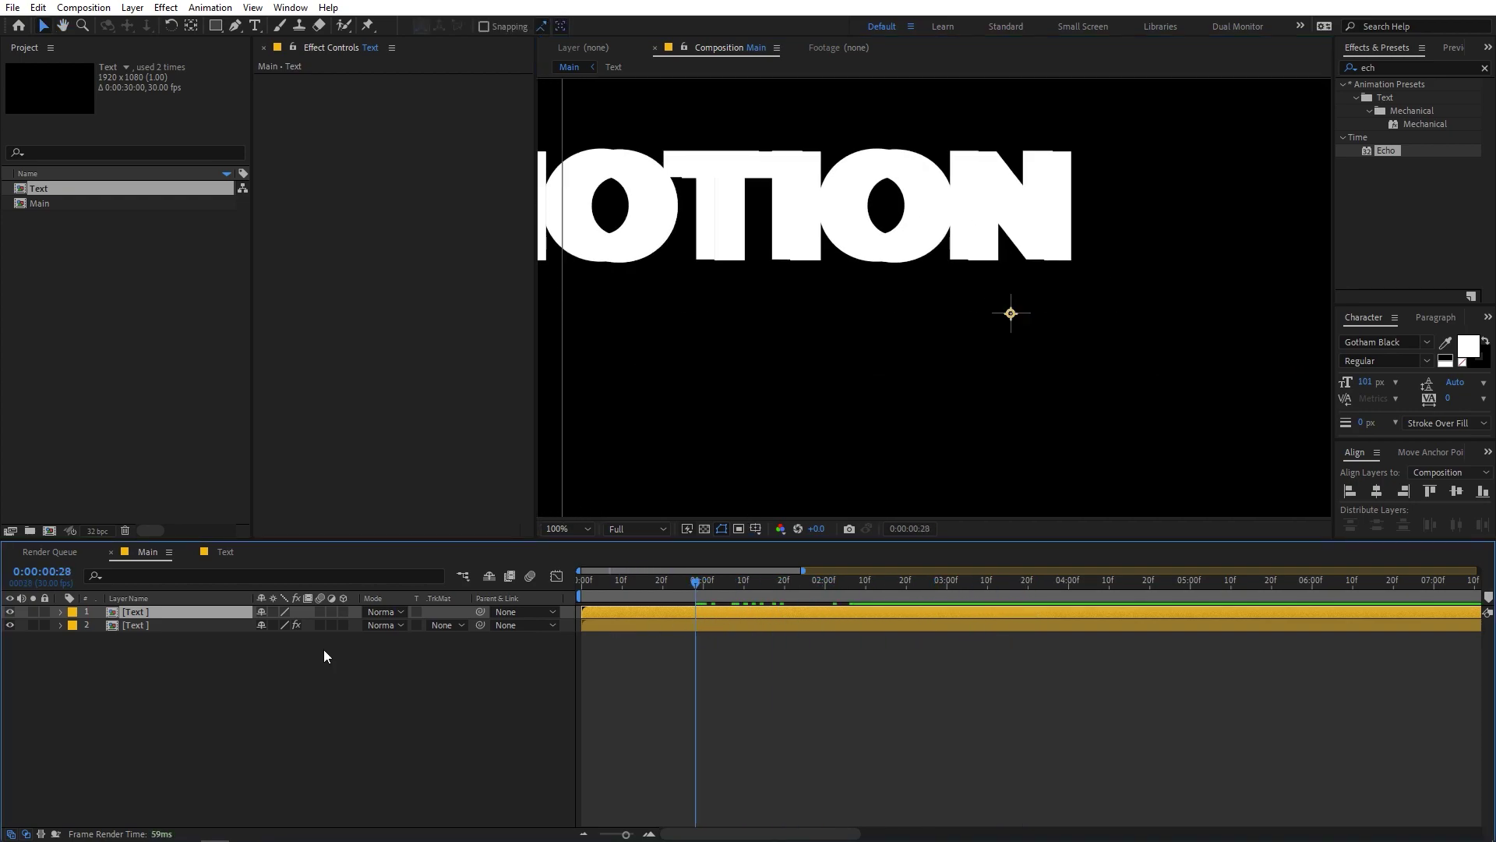
pyautogui.click(157, 627)
pyautogui.click(306, 81)
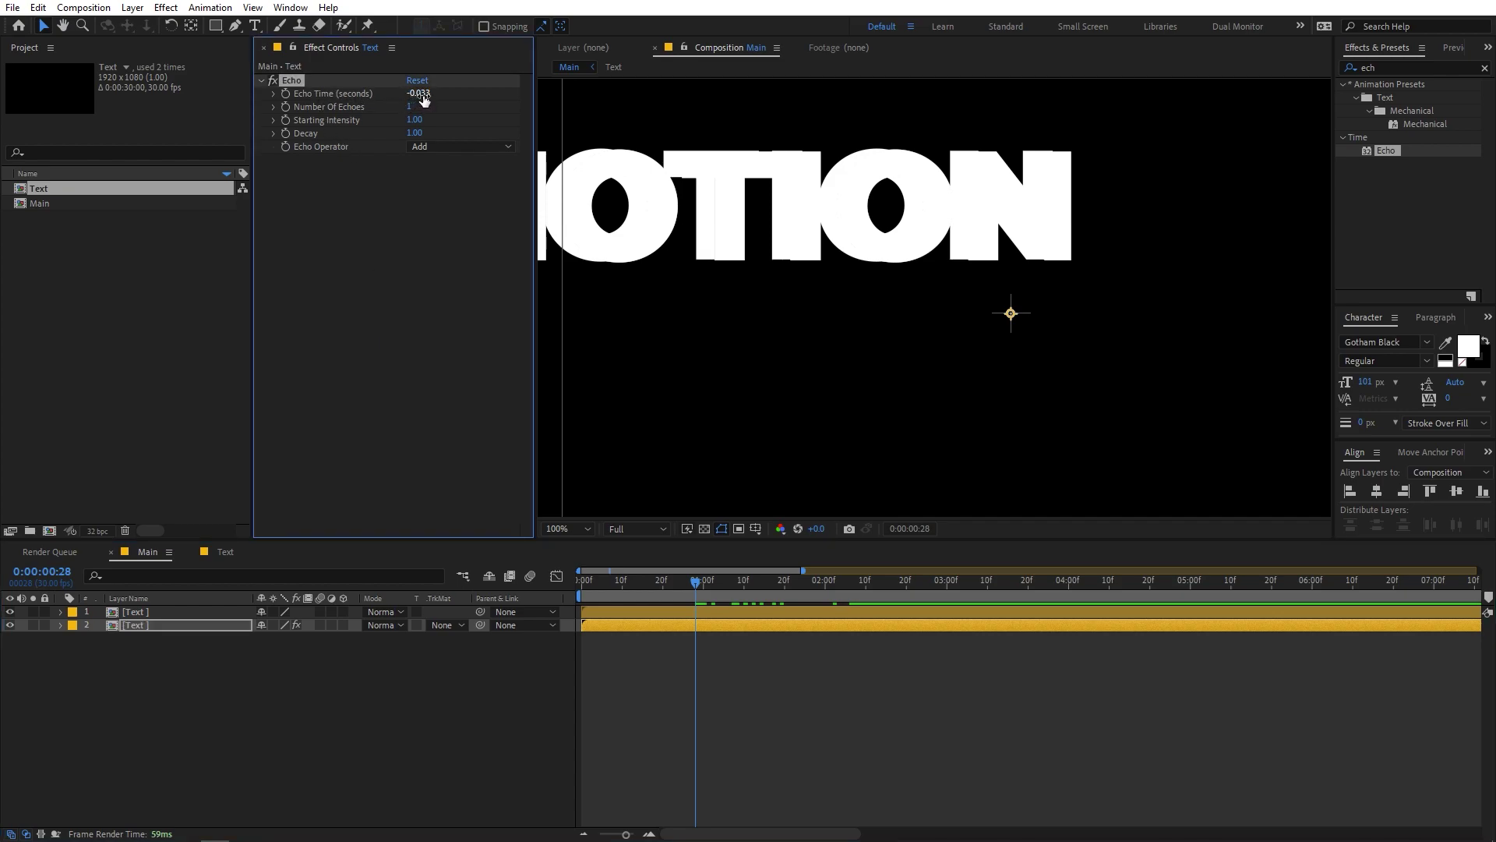
pyautogui.press('Right')
pyautogui.press('Left')
pyautogui.press('Left')
pyautogui.write('0')
pyautogui.click(436, 376)
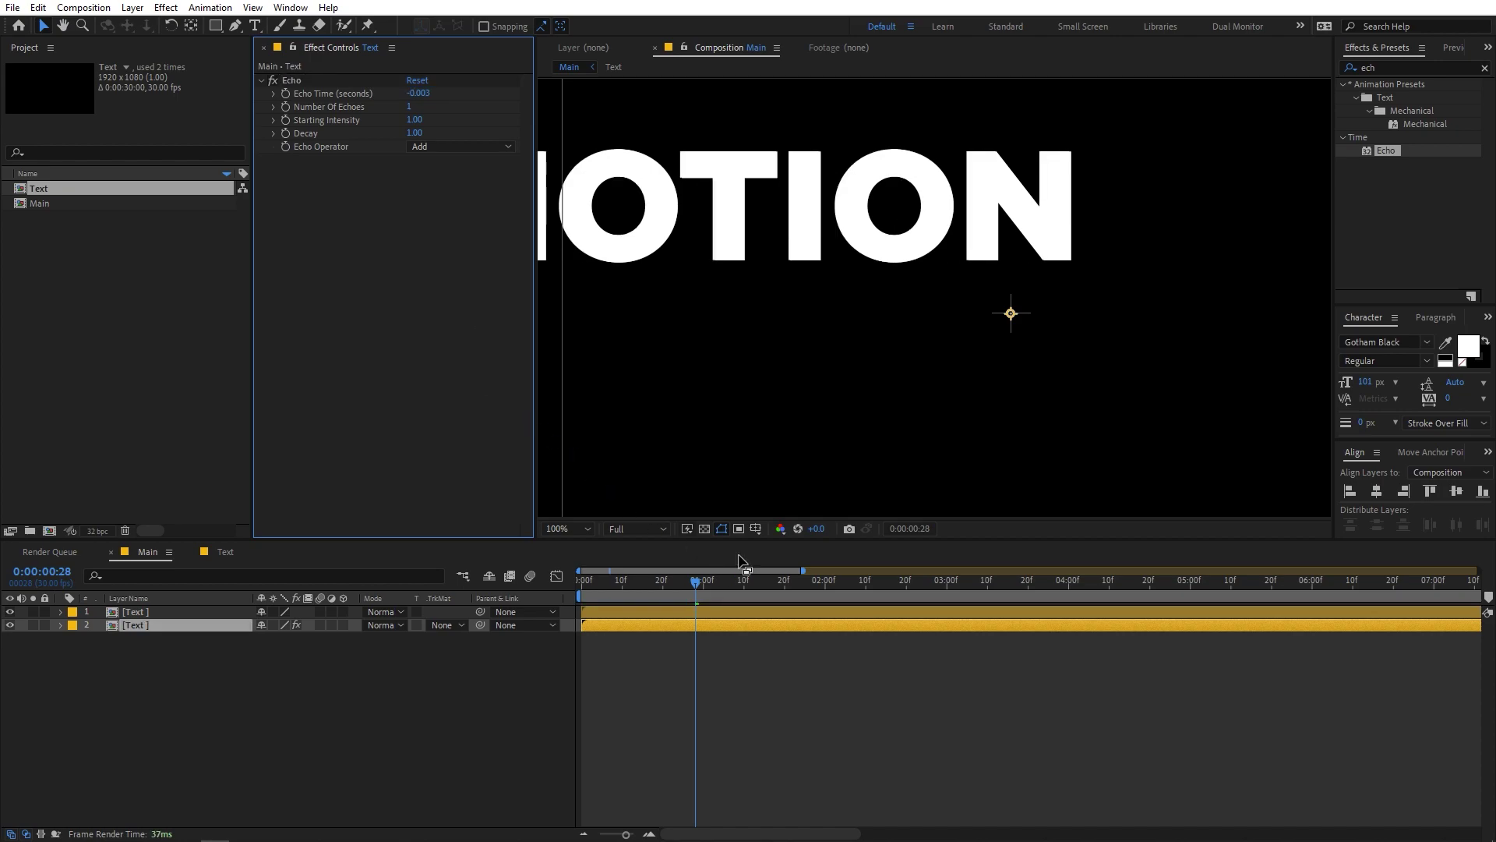
# Step: Examine the offset between the text and its echo at a letter corner, magnified around 0:00:01:01
pyautogui.press(',')
pyautogui.moveTo(687, 592)
pyautogui.mouseDown()
pyautogui.moveTo(727, 592)
pyautogui.moveTo(694, 600)
pyautogui.moveTo(707, 600)
pyautogui.mouseUp()
pyautogui.press('.')
pyautogui.press('.')
pyautogui.moveTo(907, 282); pyautogui.dragTo(1196, 407)
pyautogui.scroll(1, 948, 381)
pyautogui.moveTo(877, 444); pyautogui.dragTo(942, 234)
pyautogui.press('v')
pyautogui.press('.')
pyautogui.press('.')
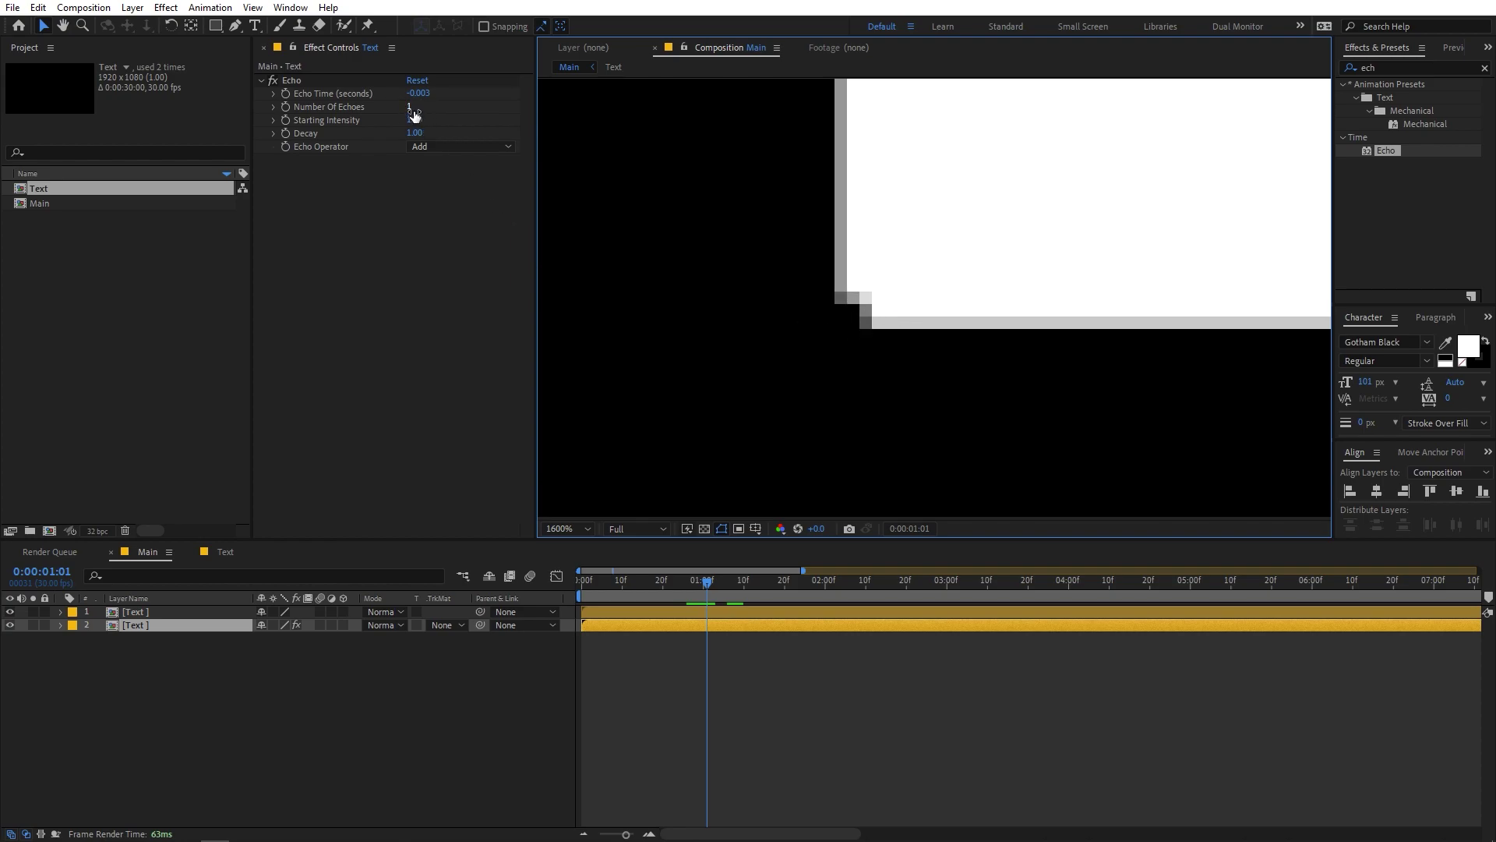
# Step: Raise the lower Text layer's Number Of Echoes to 31 and check the resulting trail
pyautogui.moveTo(417, 109); pyautogui.dragTo(438, 110)
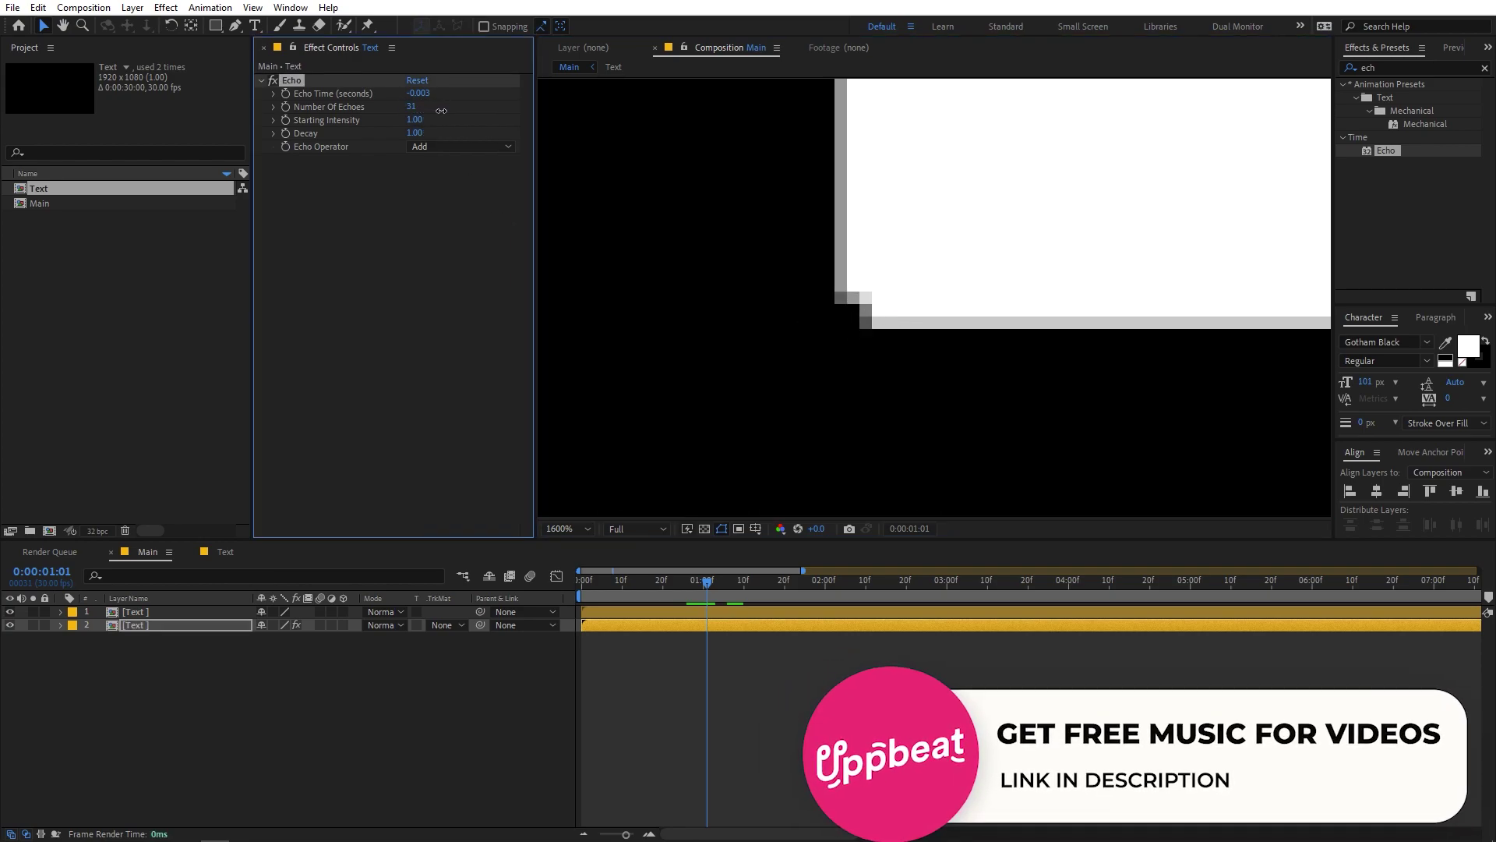
pyautogui.scroll(-10, 886, 250)
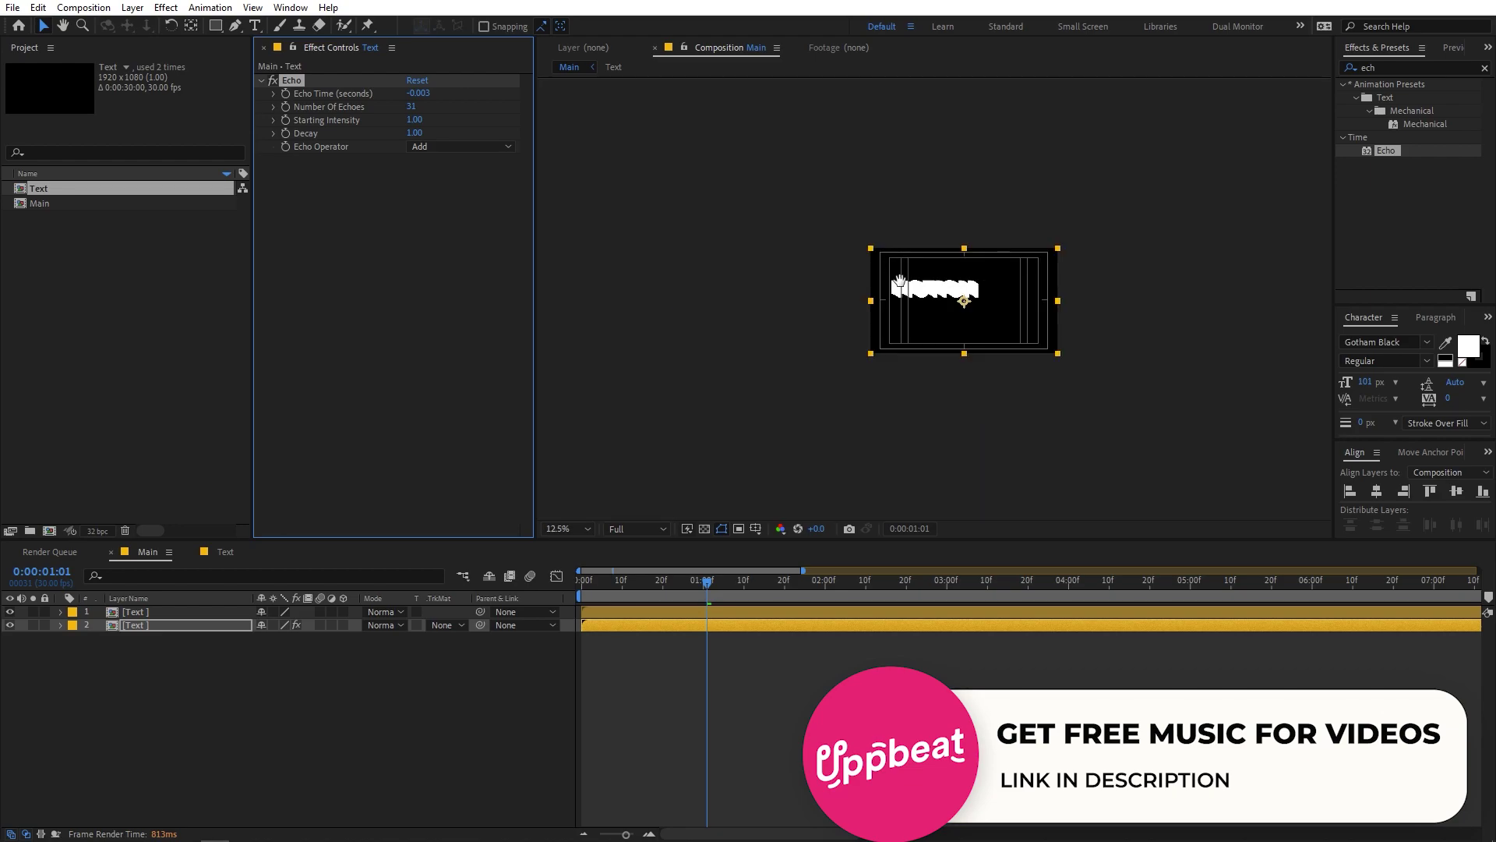
pyautogui.scroll(4, 896, 285)
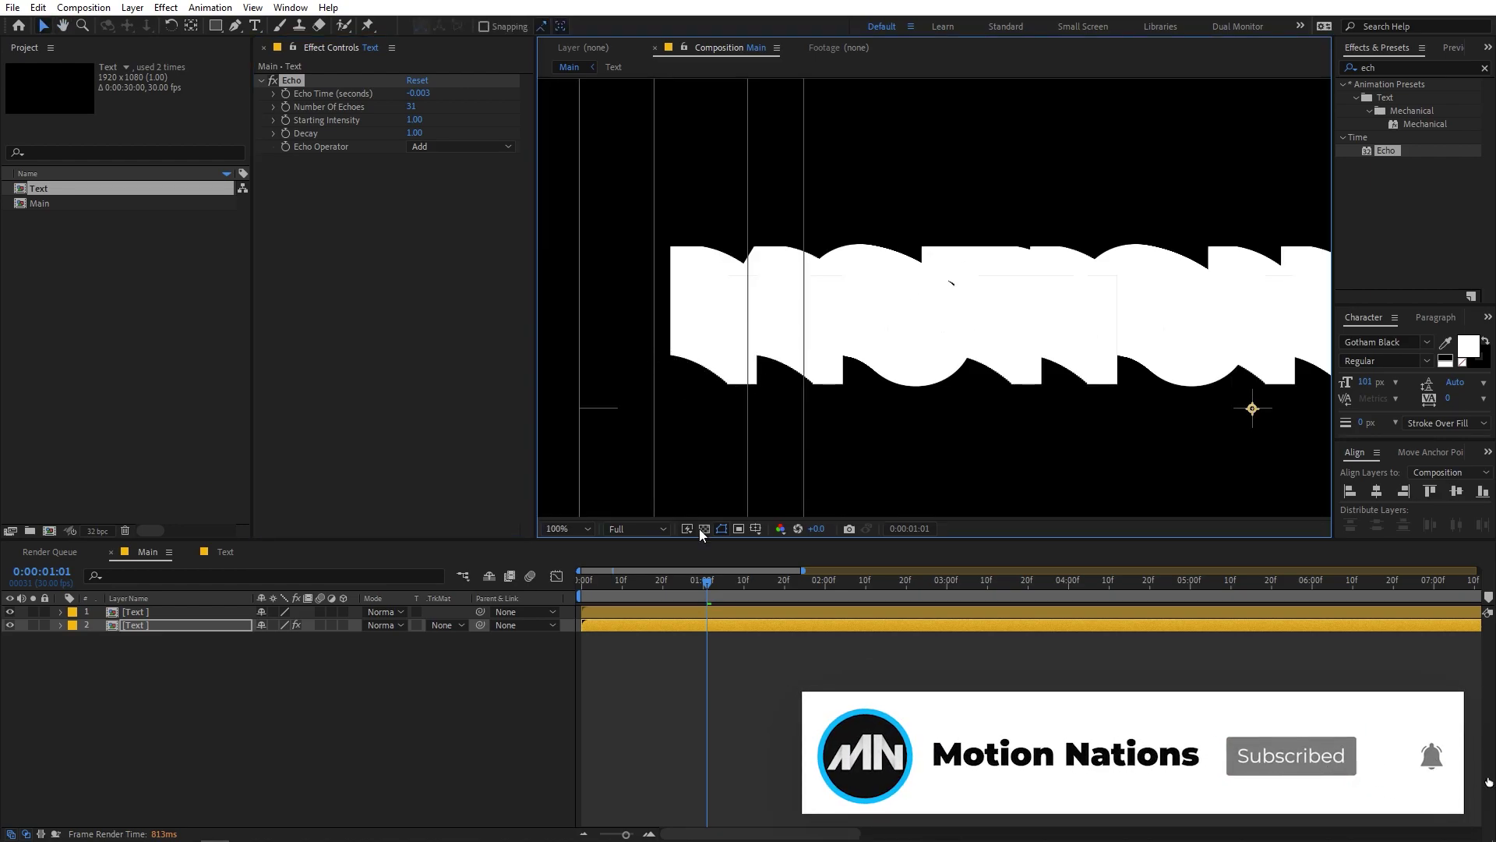
# Step: Apply a red Fill effect to the upper Text layer to separate it from the echo trail
pyautogui.click(617, 614)
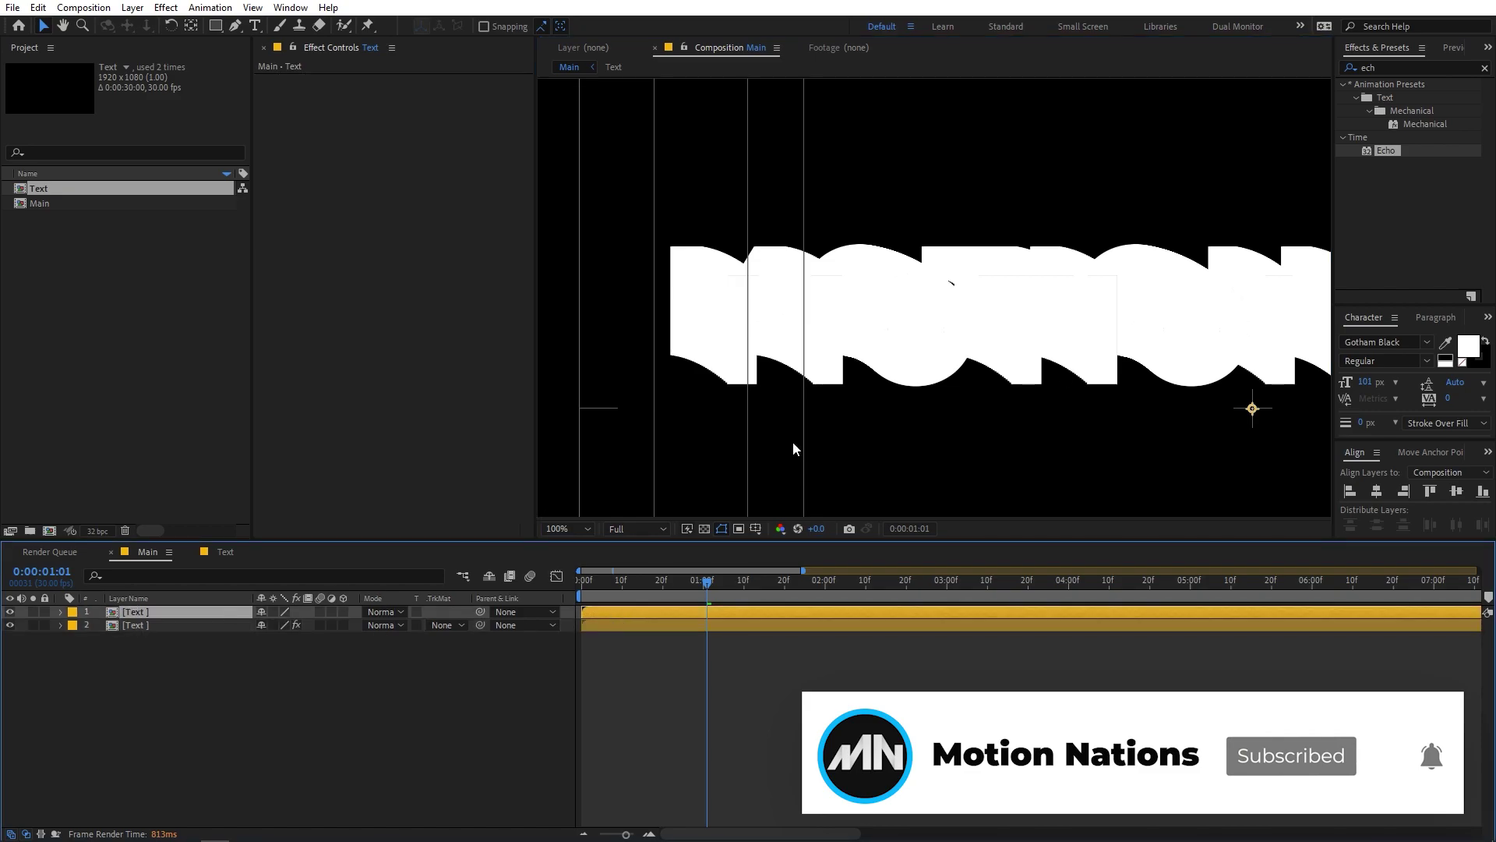
pyautogui.moveTo(1397, 70); pyautogui.dragTo(1110, 75)
pyautogui.write('fi')
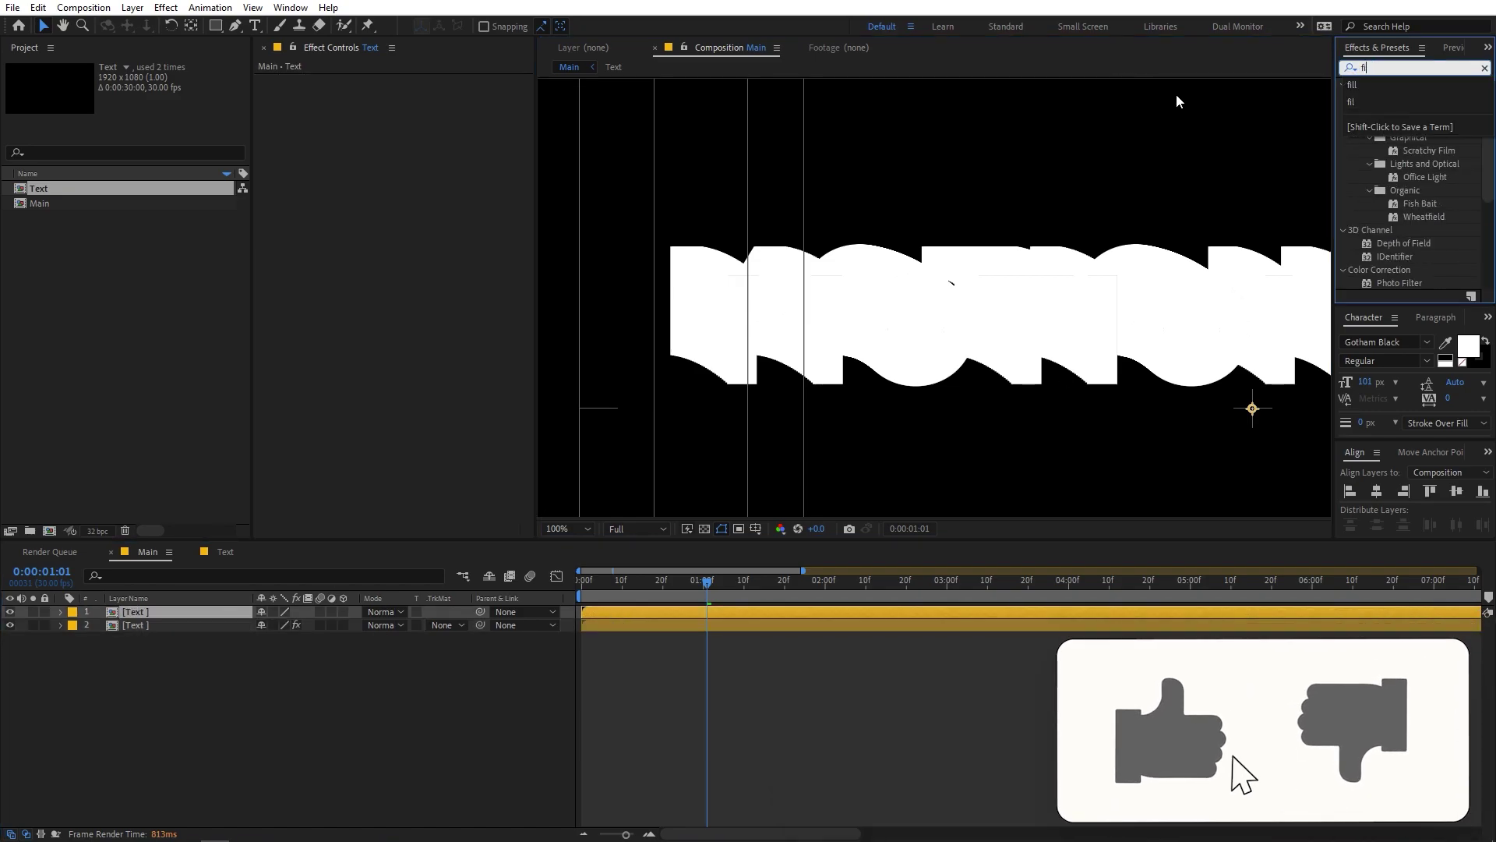
pyautogui.write('ll')
pyautogui.moveTo(1395, 165); pyautogui.dragTo(211, 612)
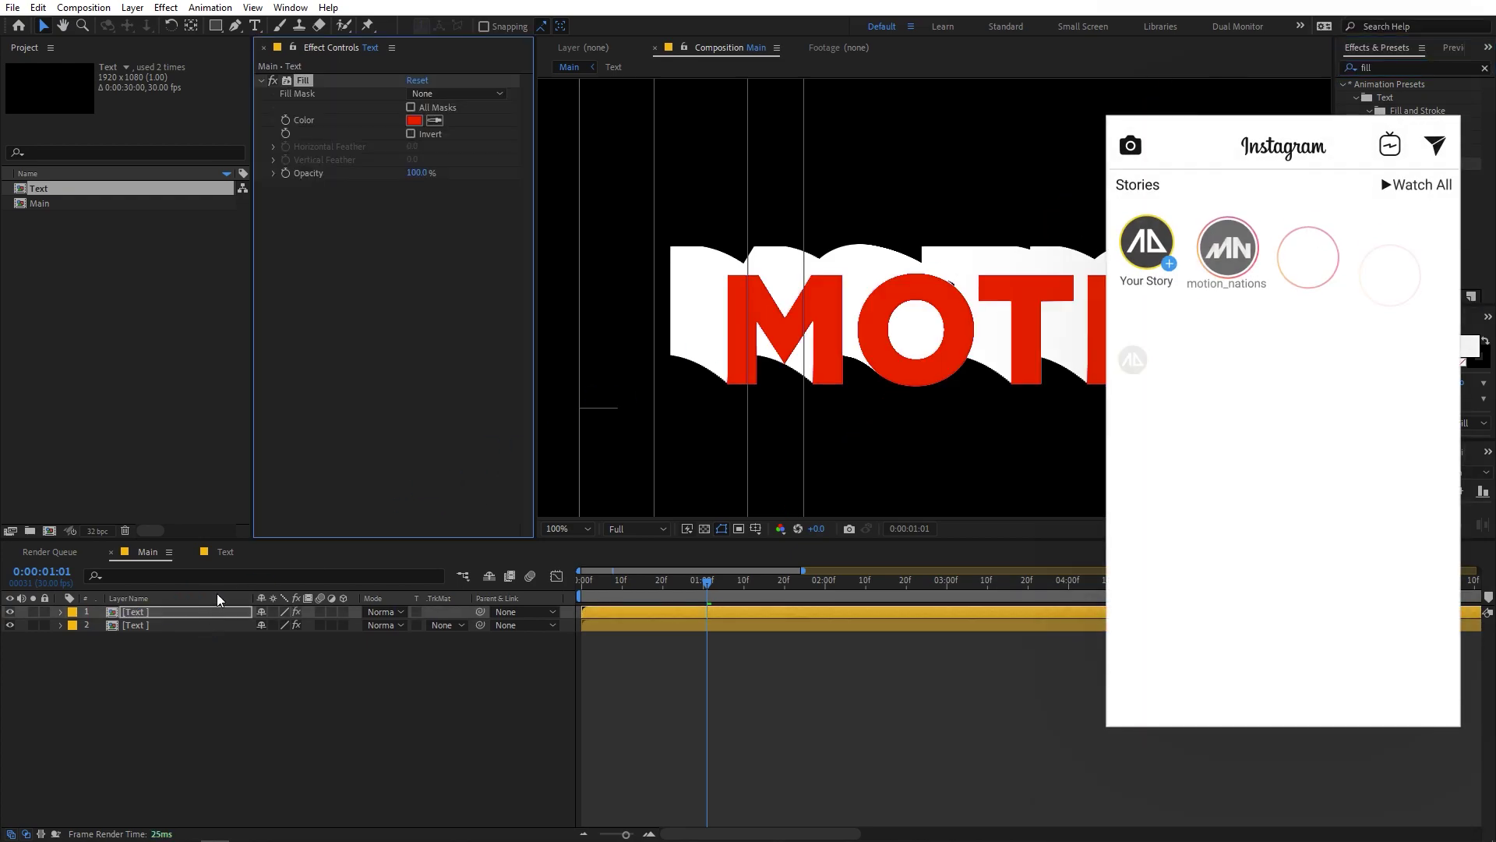
pyautogui.click(908, 708)
pyautogui.scroll(-1, 969, 348)
pyautogui.scroll(1, 969, 348)
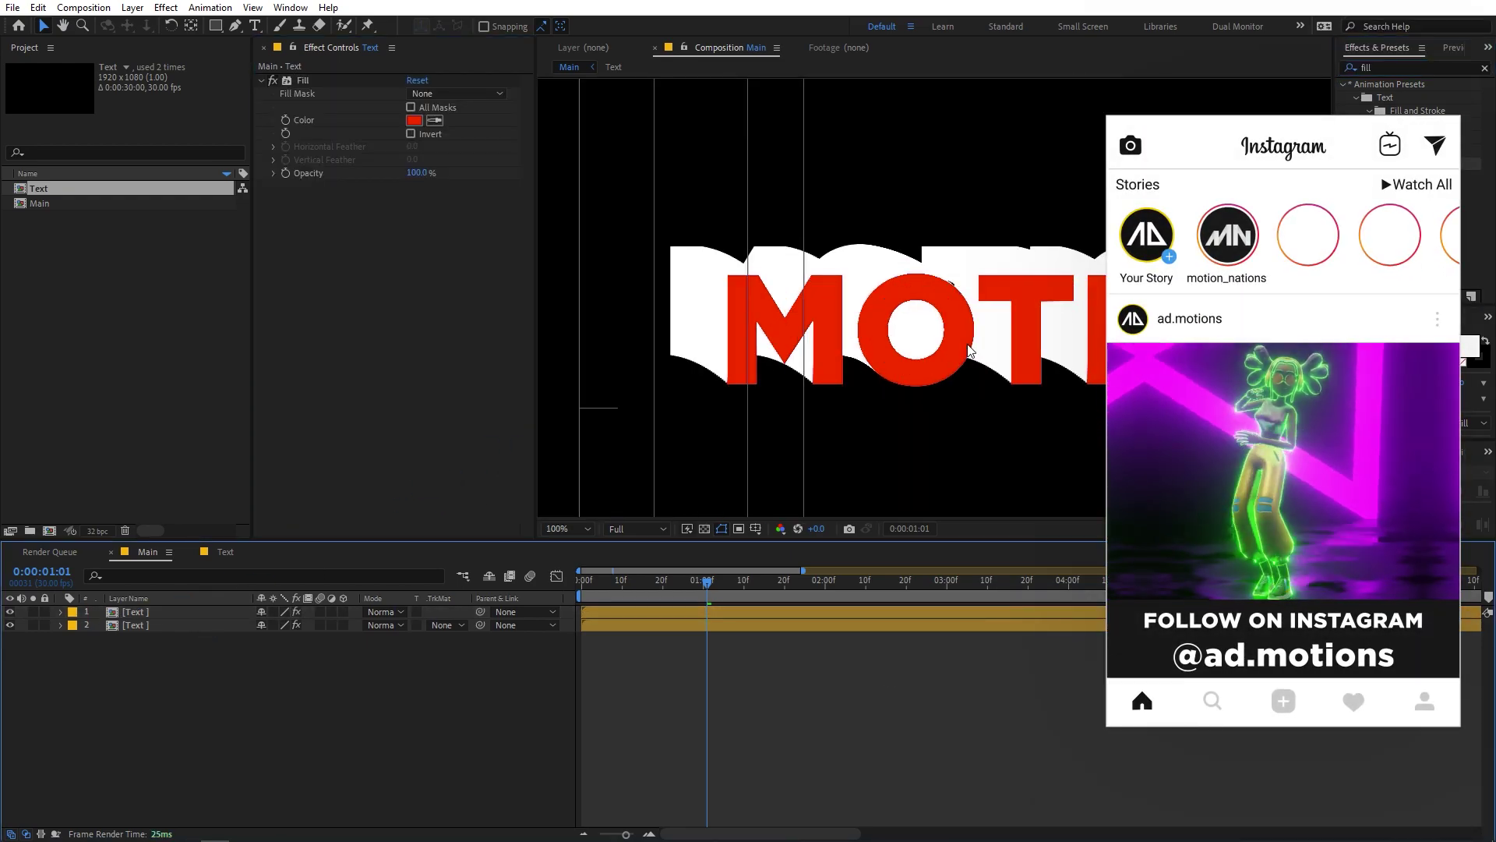
# Step: Preview the red text bouncing with its echo trail and fit the whole composition in the viewer
pyautogui.click(689, 612)
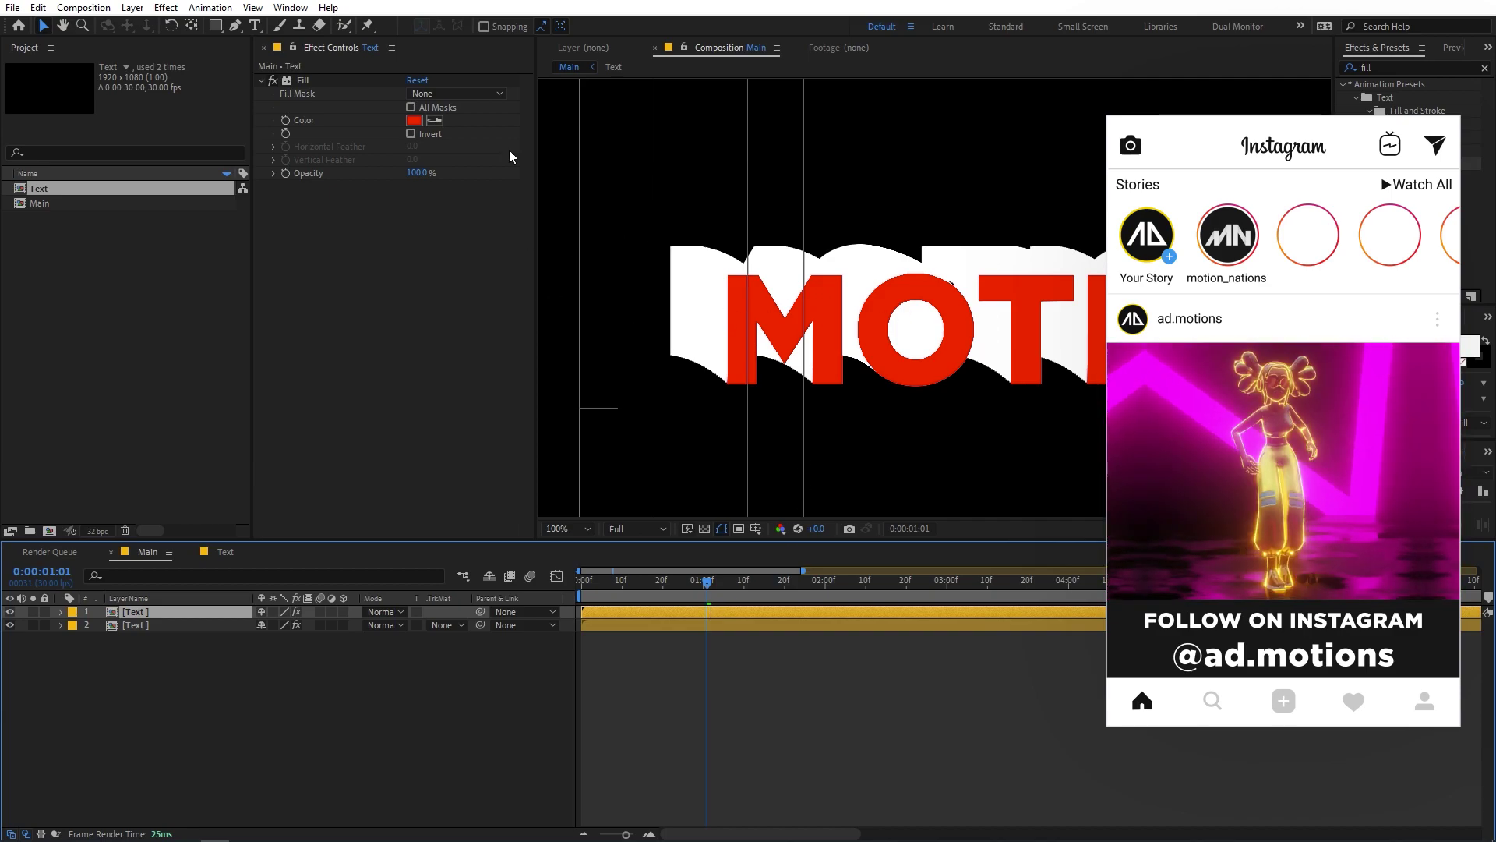
pyautogui.click(683, 627)
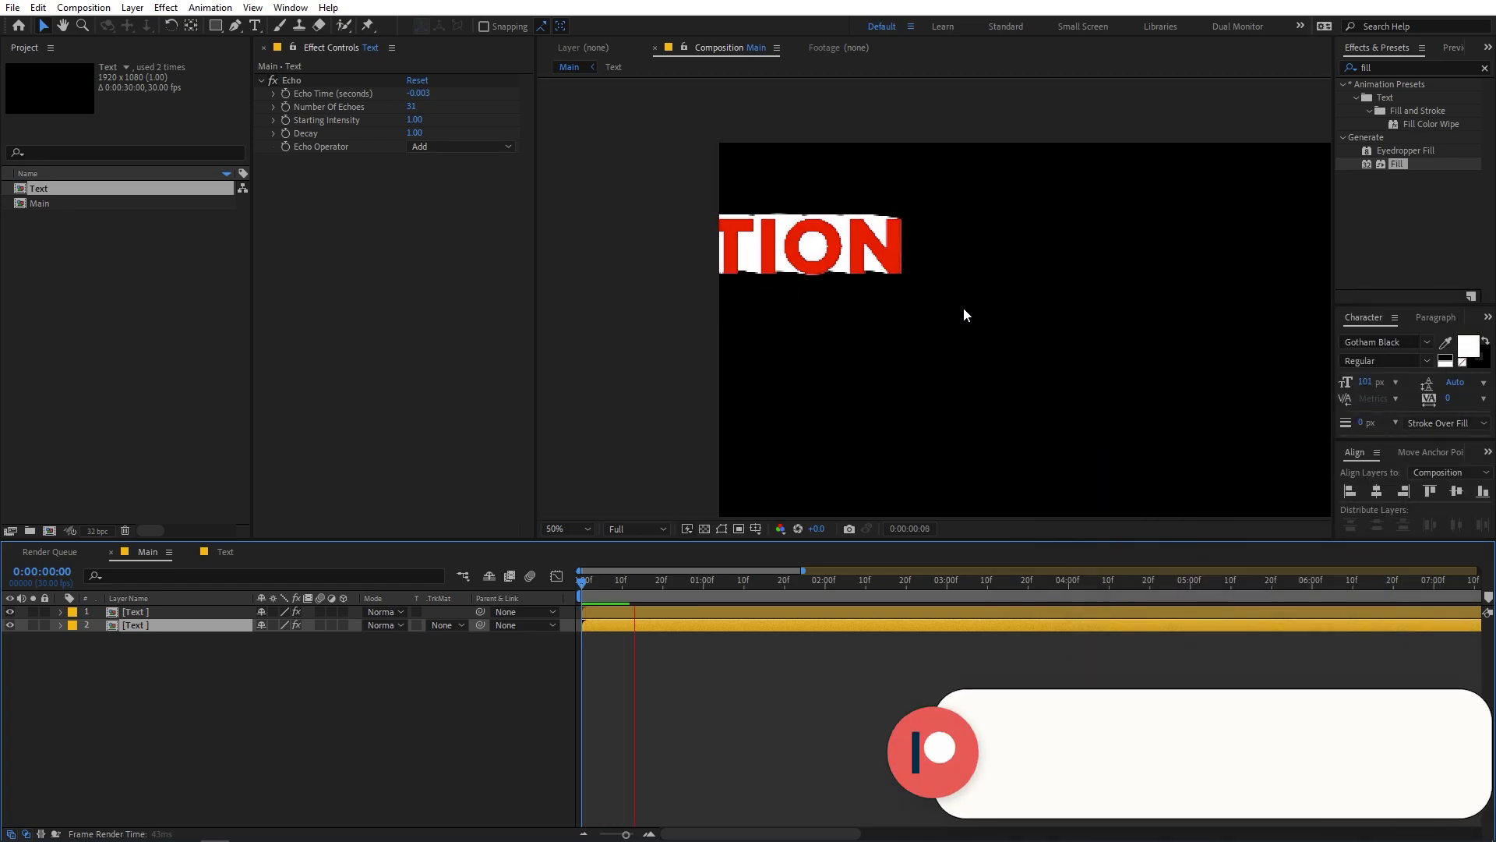
pyautogui.press('space')
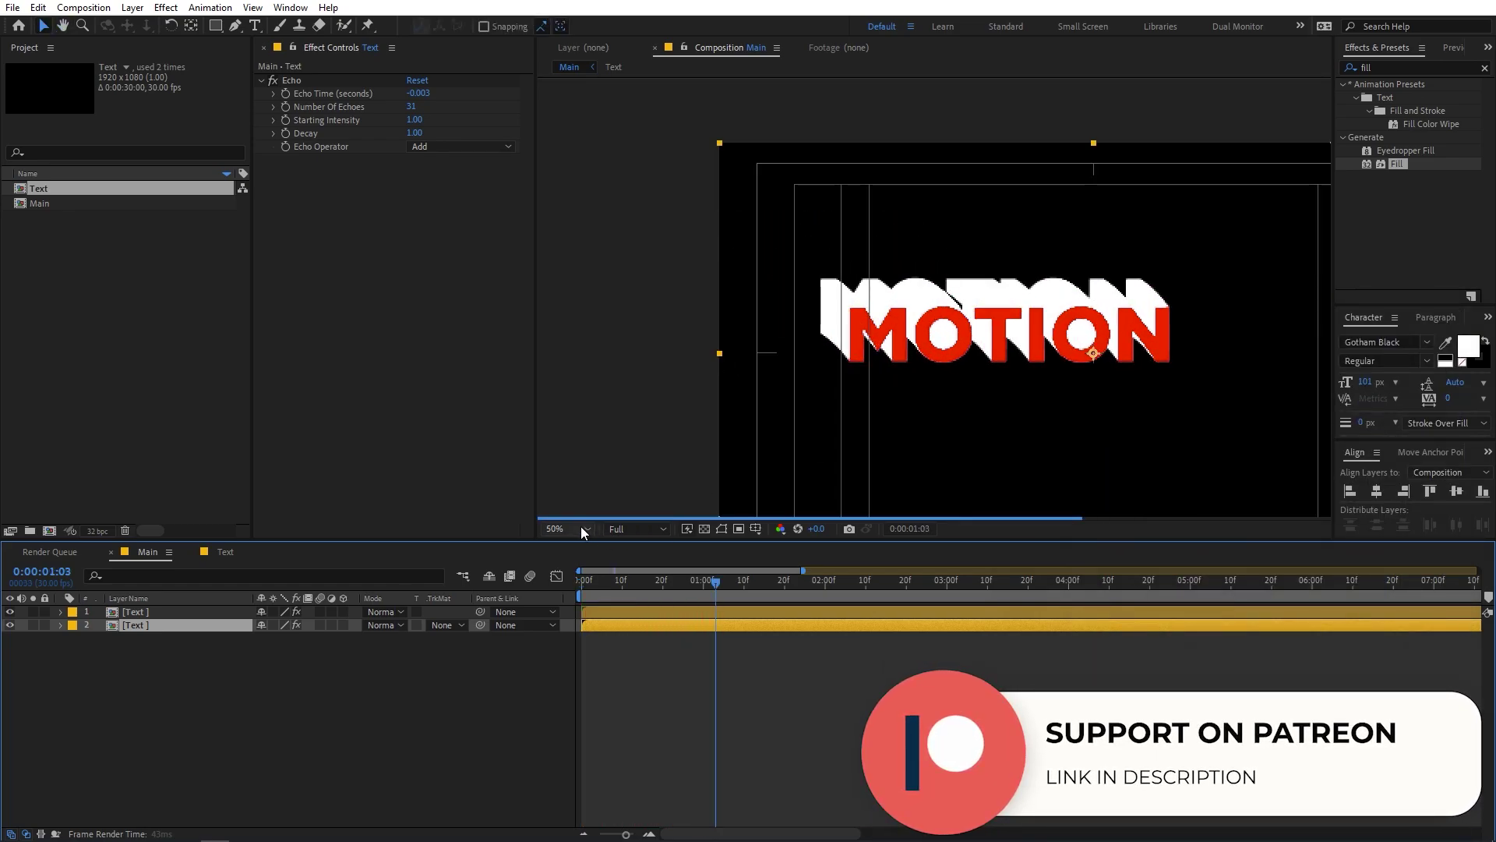
pyautogui.click(583, 530)
pyautogui.click(589, 556)
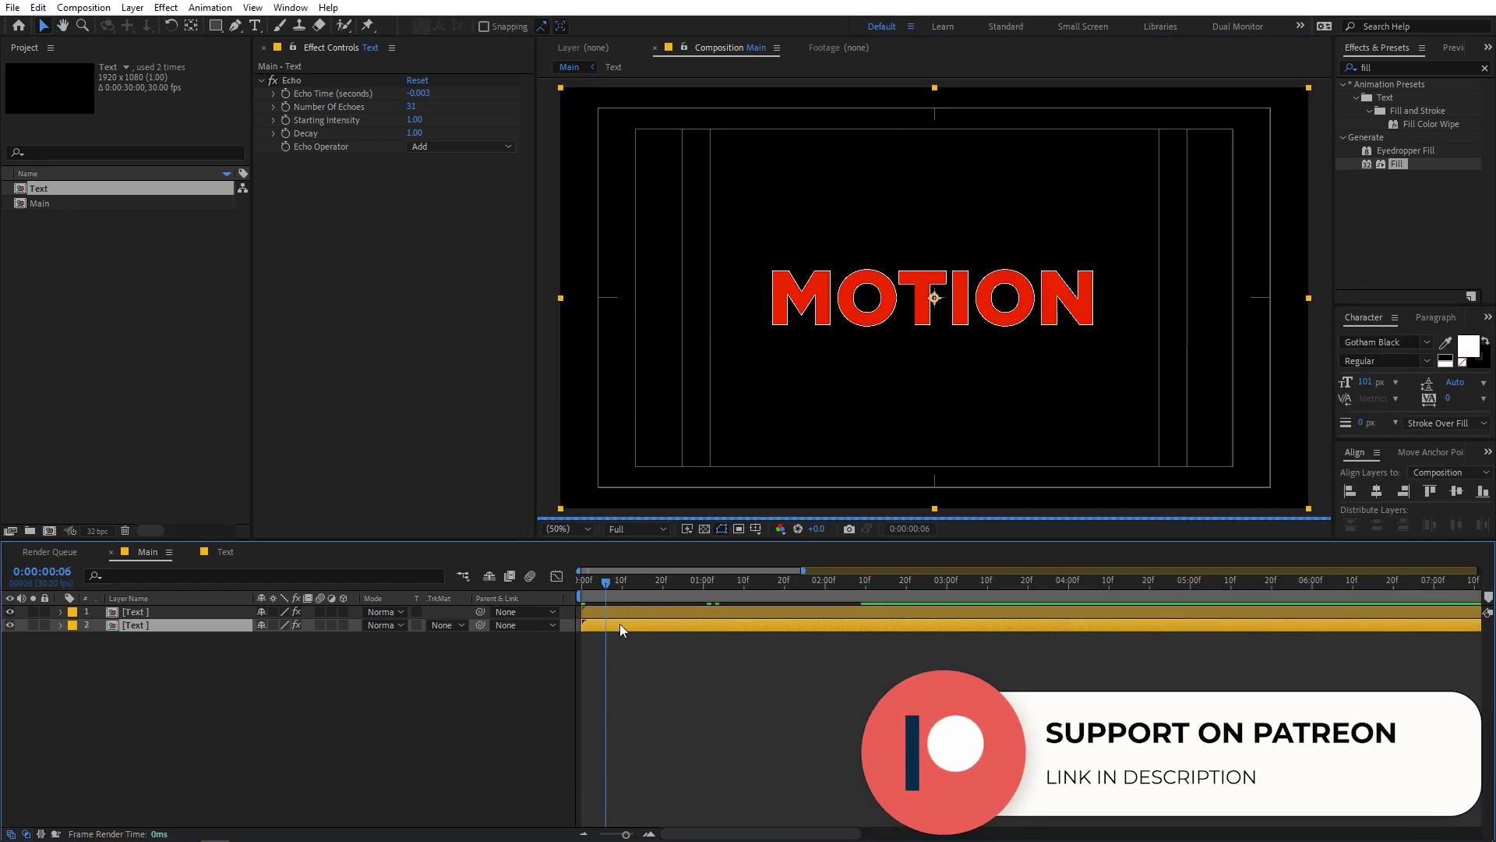
# Step: Set the lower Text layer's Number Of Echoes to 50 and check the trail around 0:00:01:03
pyautogui.moveTo(624, 580); pyautogui.dragTo(675, 584)
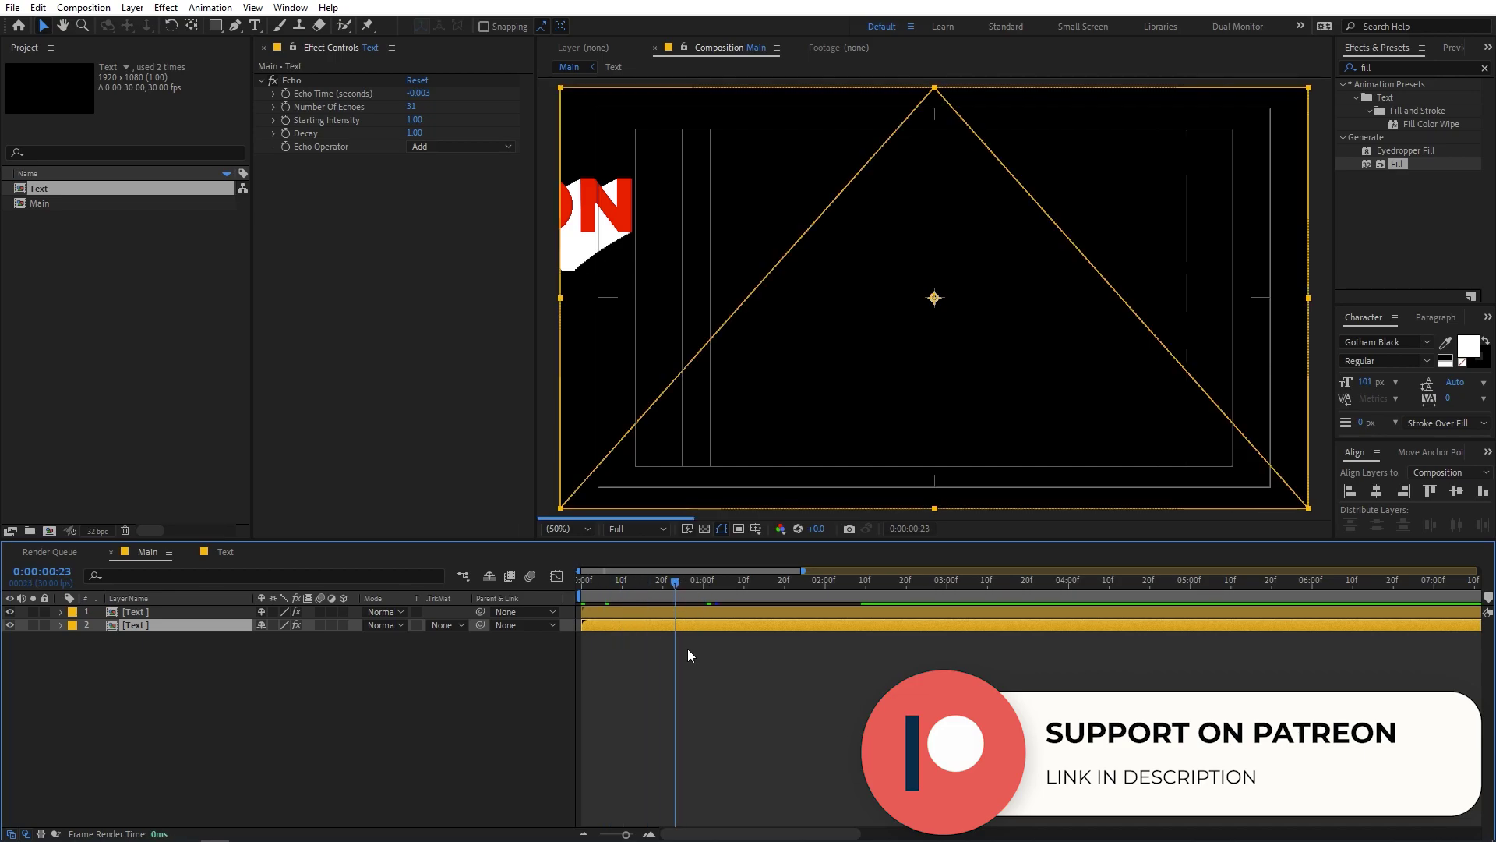
pyautogui.click(413, 107)
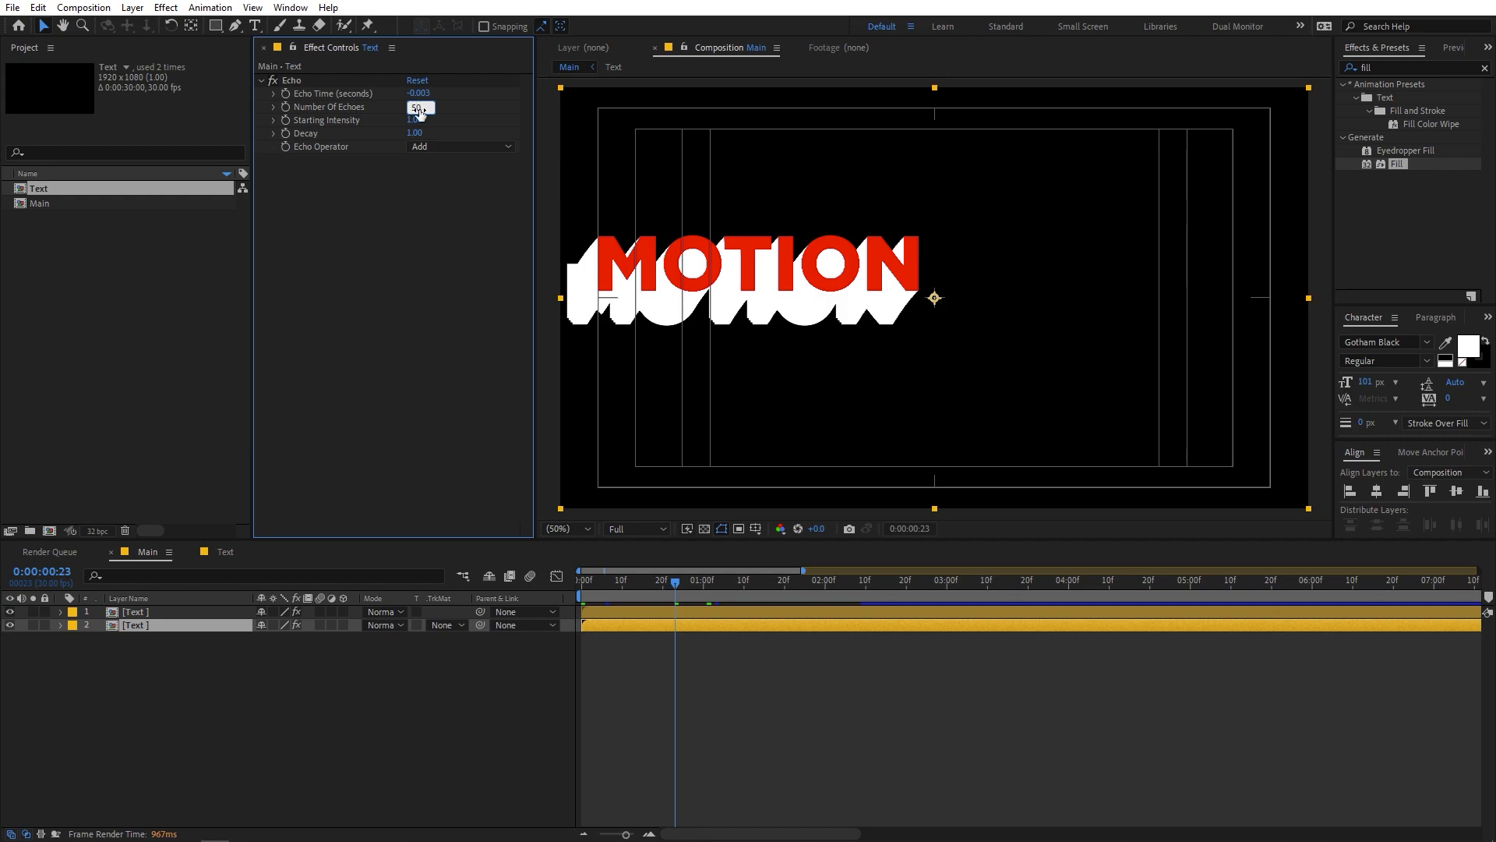
pyautogui.press('Return')
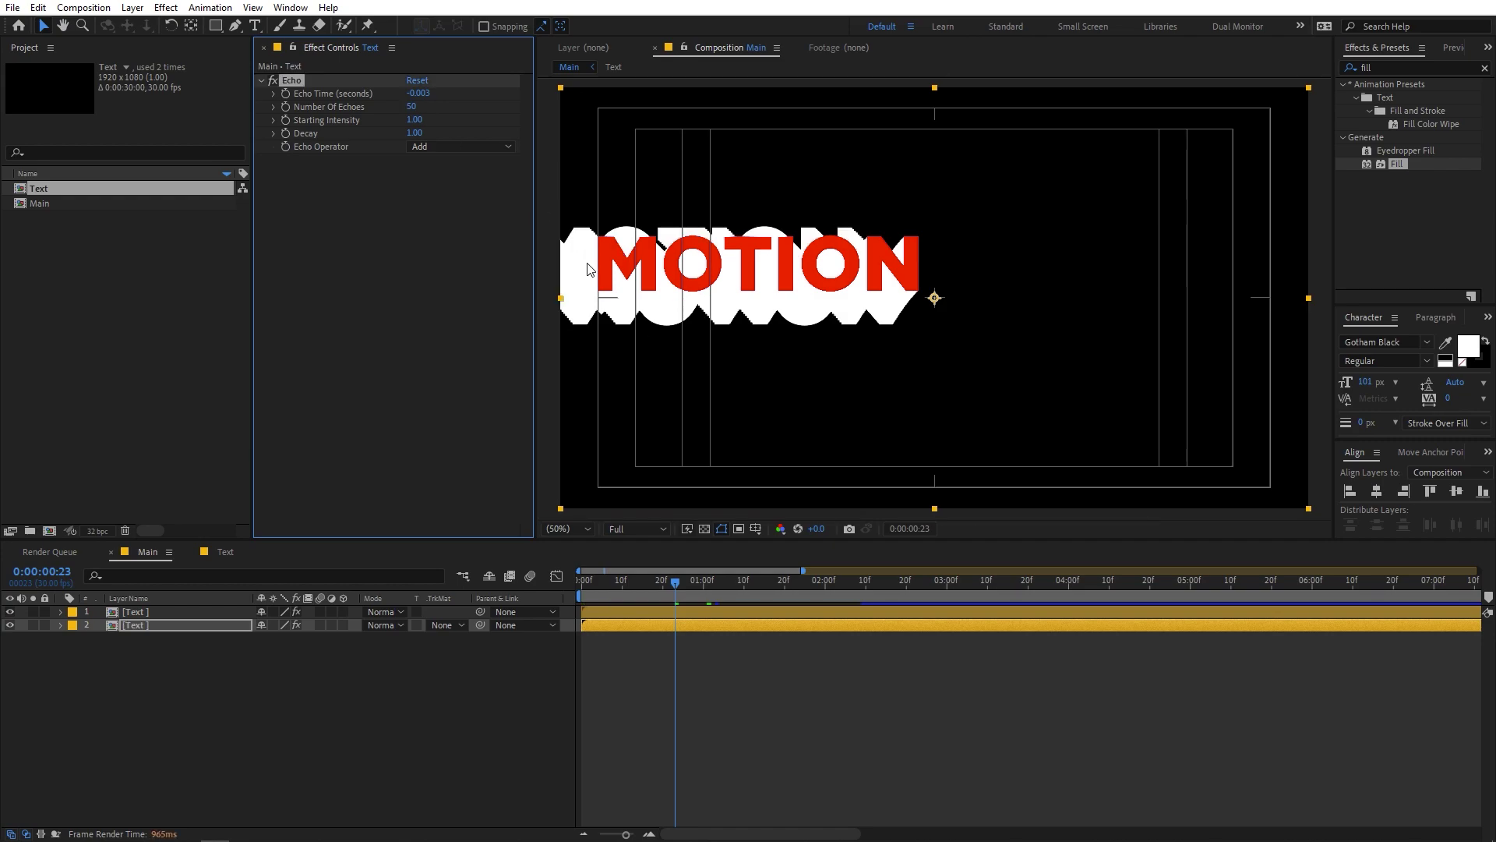
pyautogui.moveTo(677, 587); pyautogui.dragTo(717, 590)
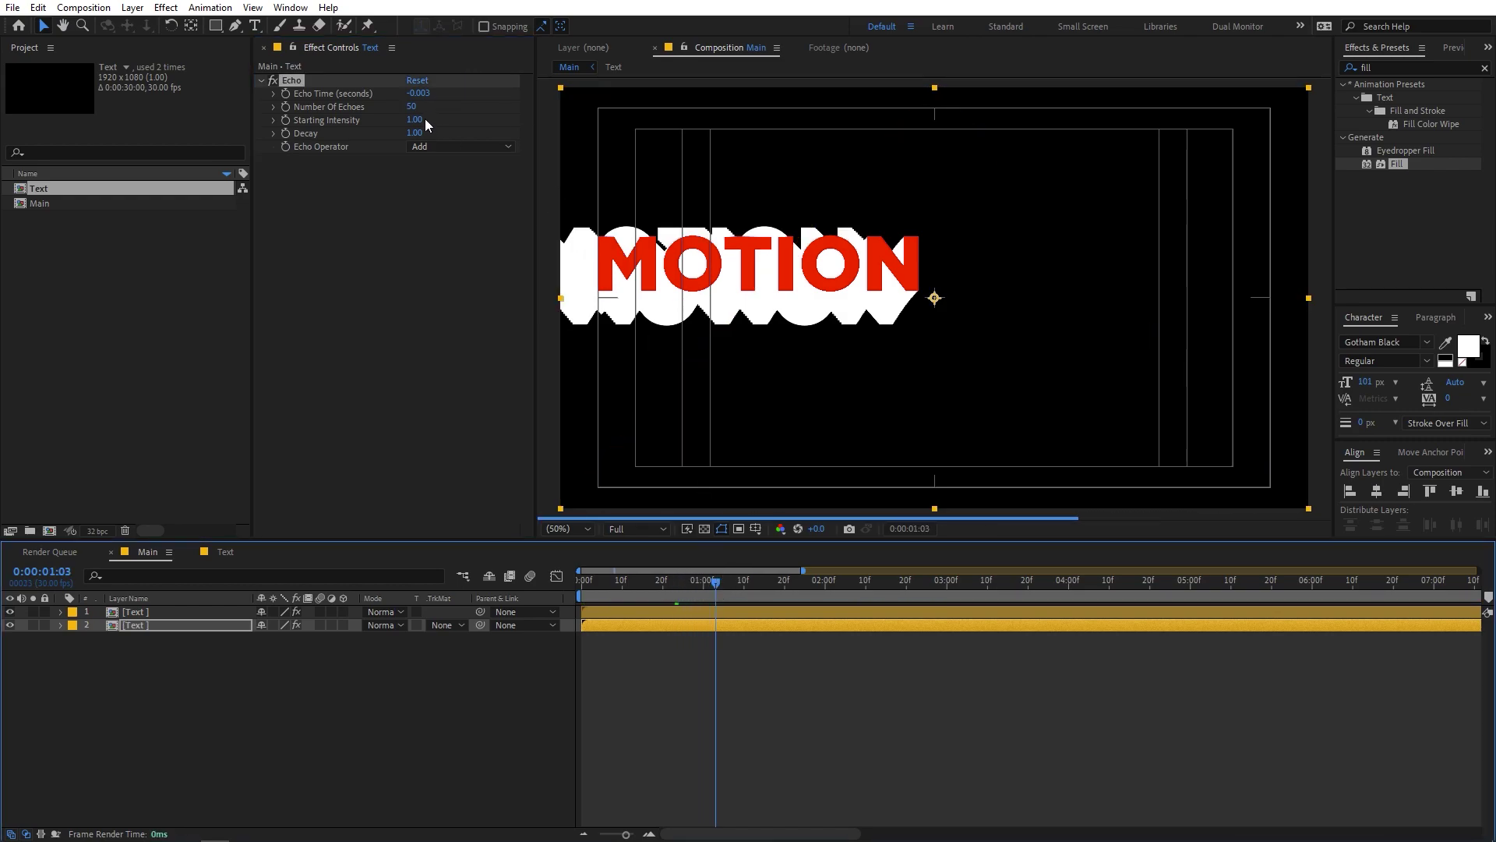
pyautogui.moveTo(411, 107); pyautogui.dragTo(477, 133)
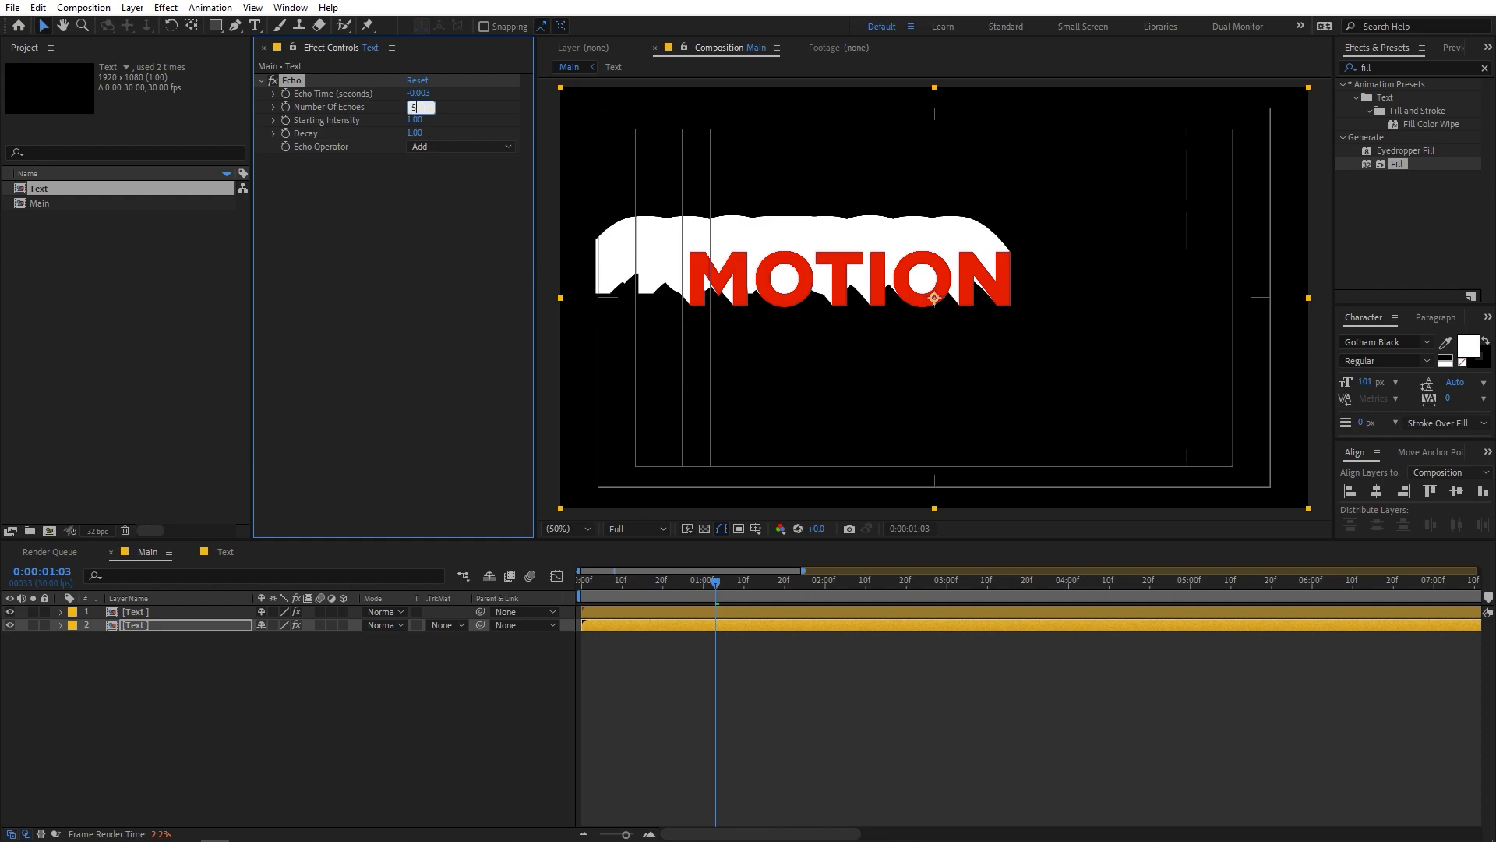
pyautogui.press('Return')
pyautogui.click(713, 687)
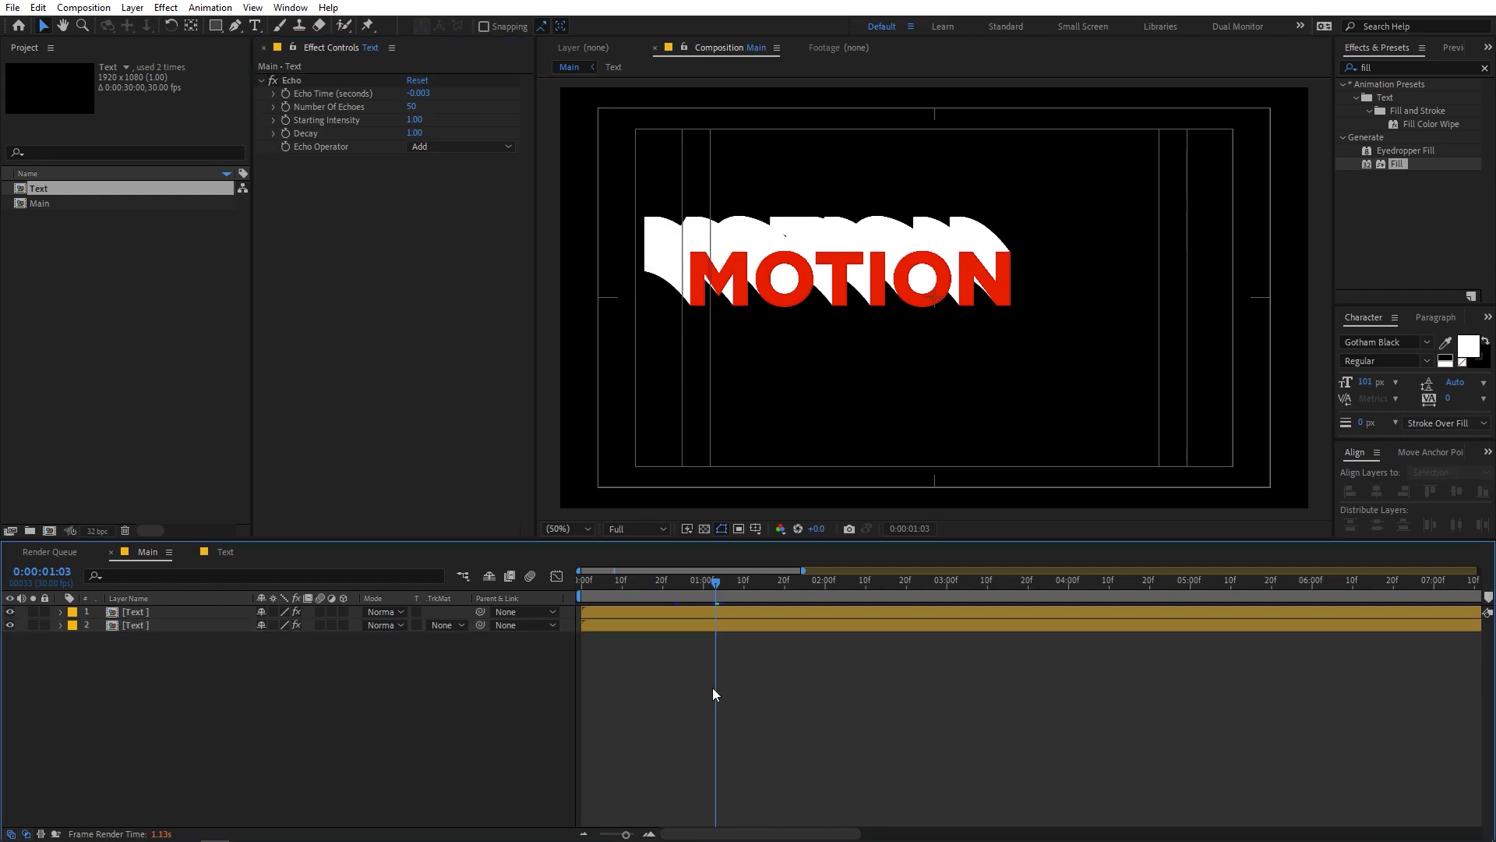
# Step: Apply a 4-Color Gradient effect to the lower Text layer
pyautogui.click(170, 625)
pyautogui.click(1356, 69)
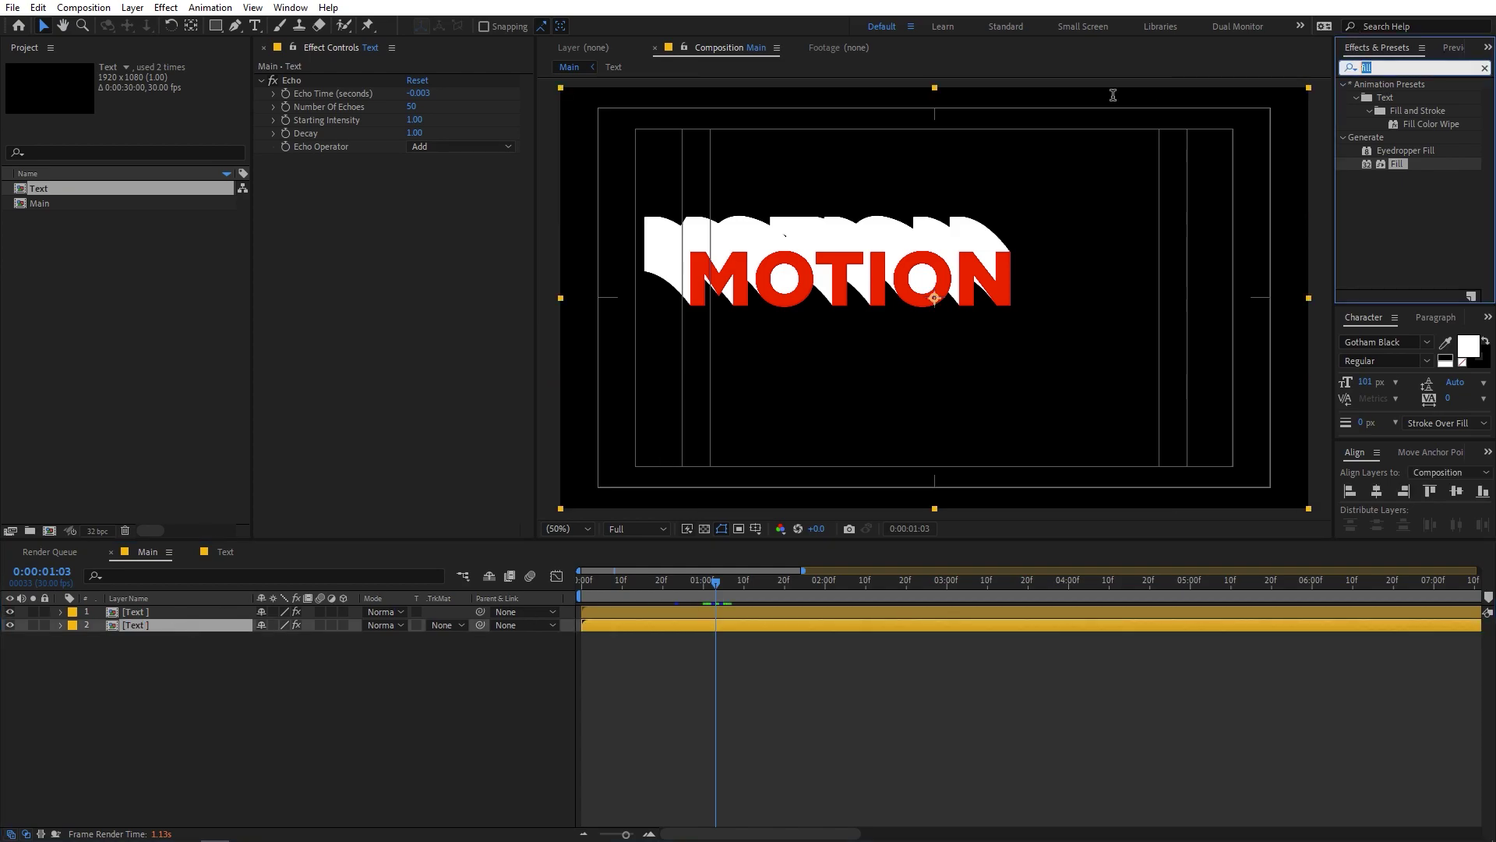
pyautogui.write('4')
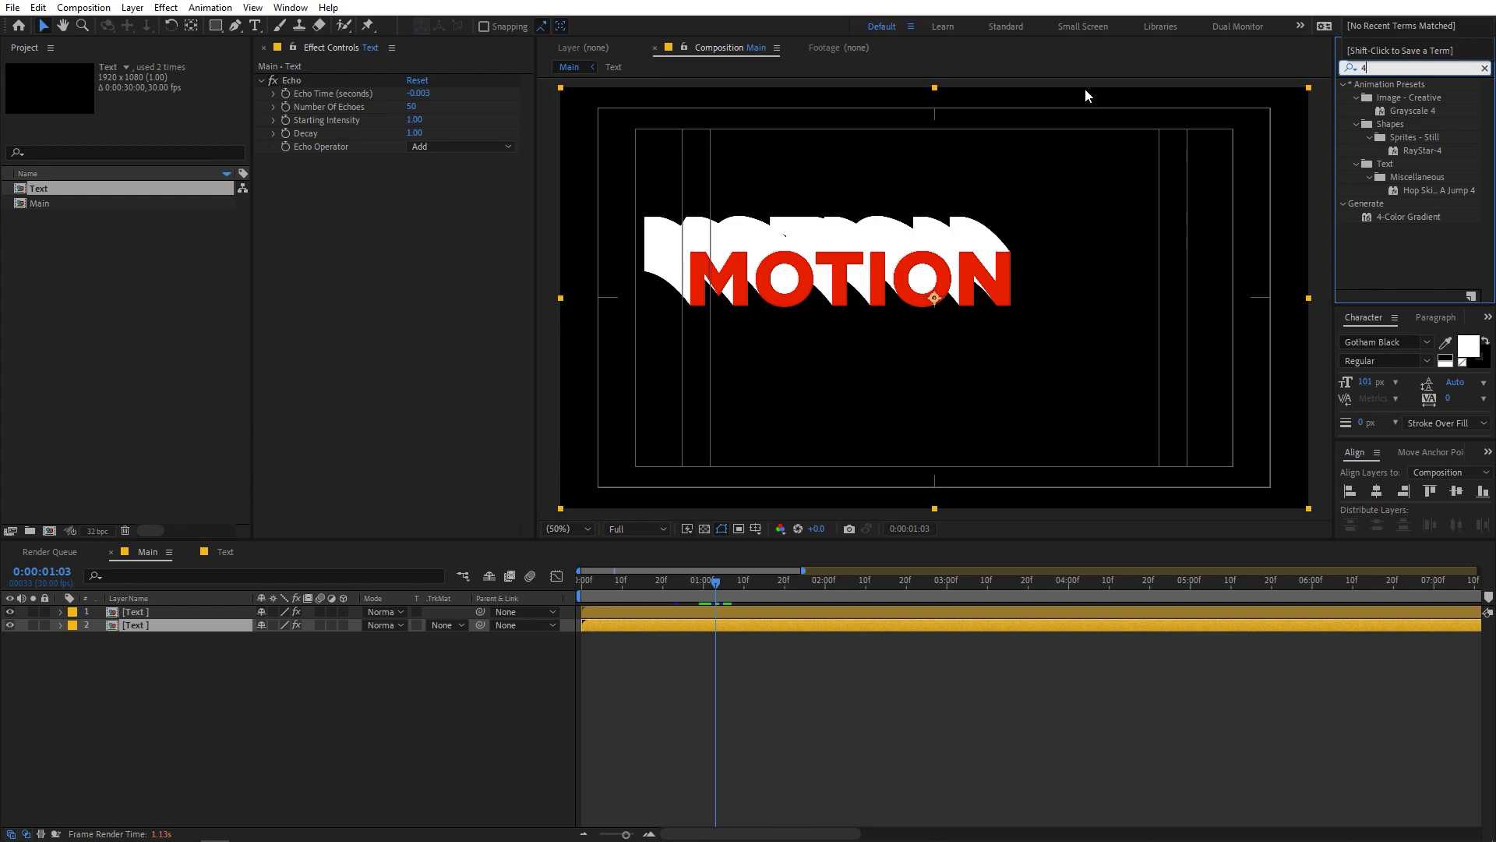
pyautogui.moveTo(1396, 217); pyautogui.dragTo(175, 622)
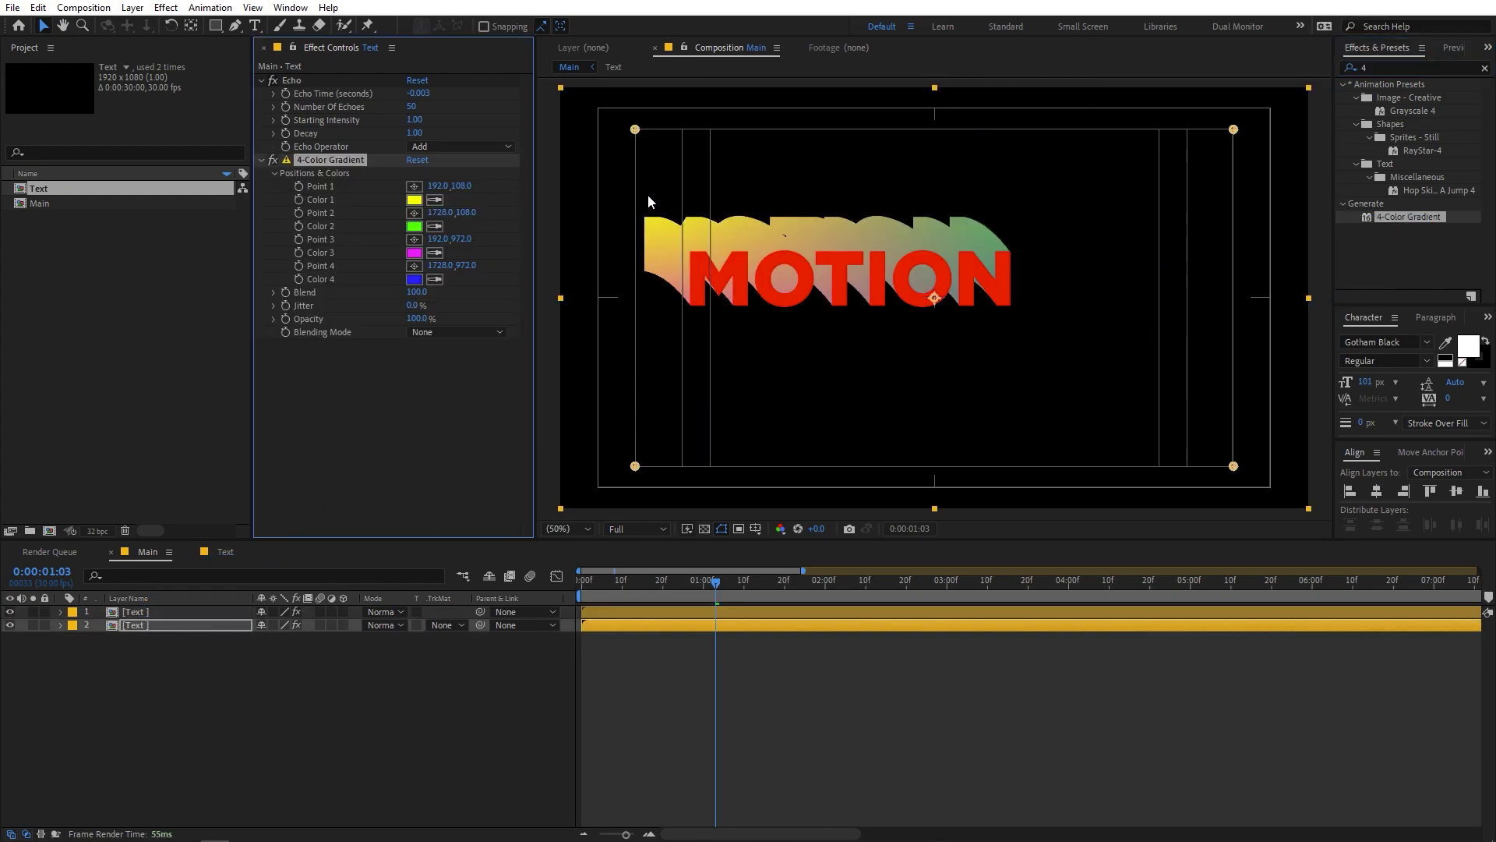
# Step: Bring the gradient's points closer to the echo trail: Point 1 to 202, 252, Point 3 to 202, 680 and Point 4 to 1150, 680
pyautogui.moveTo(635, 129); pyautogui.dragTo(639, 186)
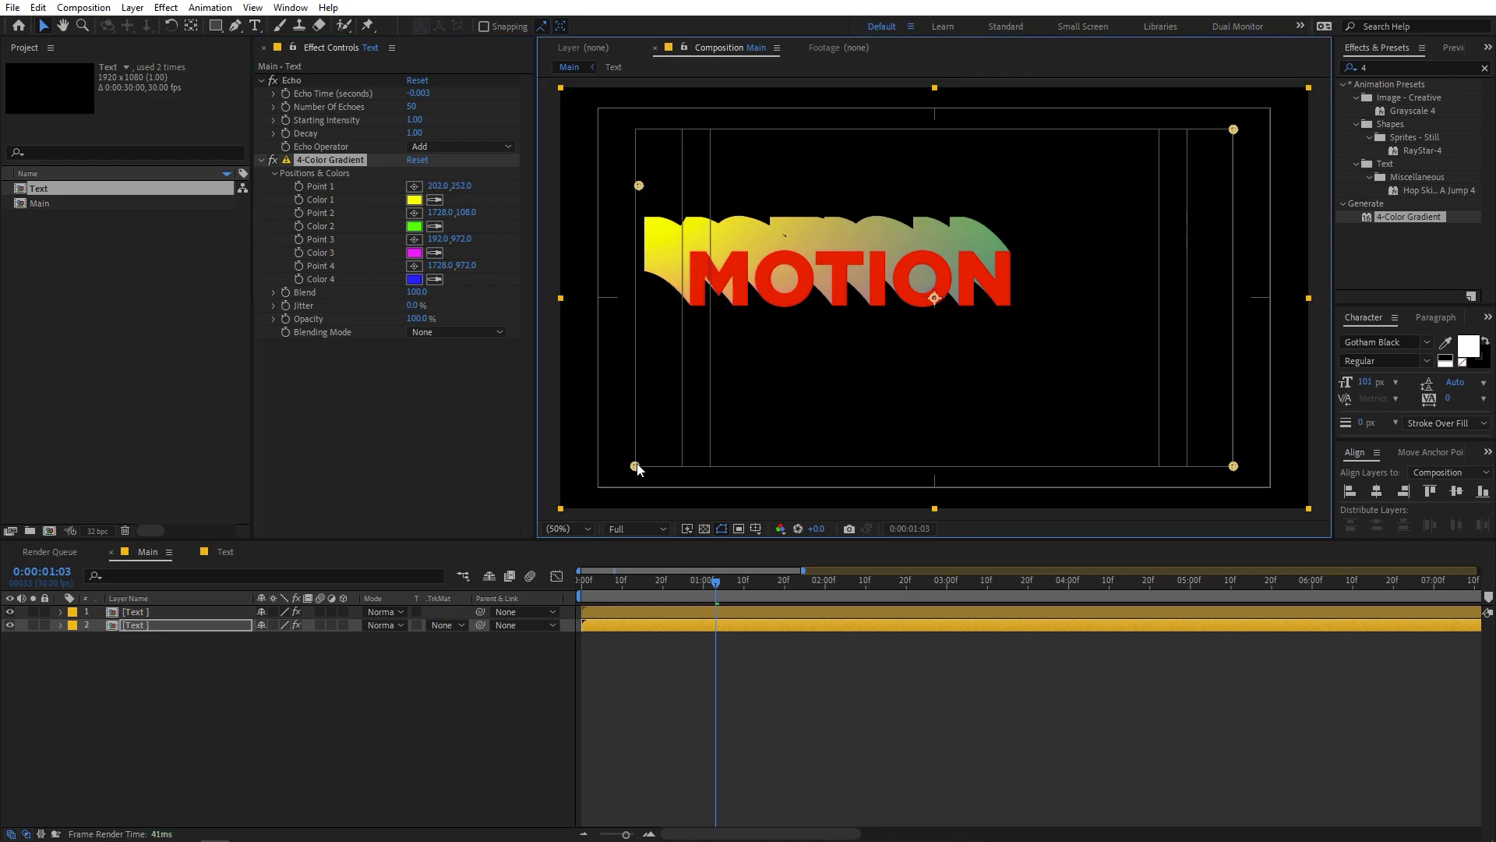
pyautogui.moveTo(640, 426); pyautogui.dragTo(638, 355)
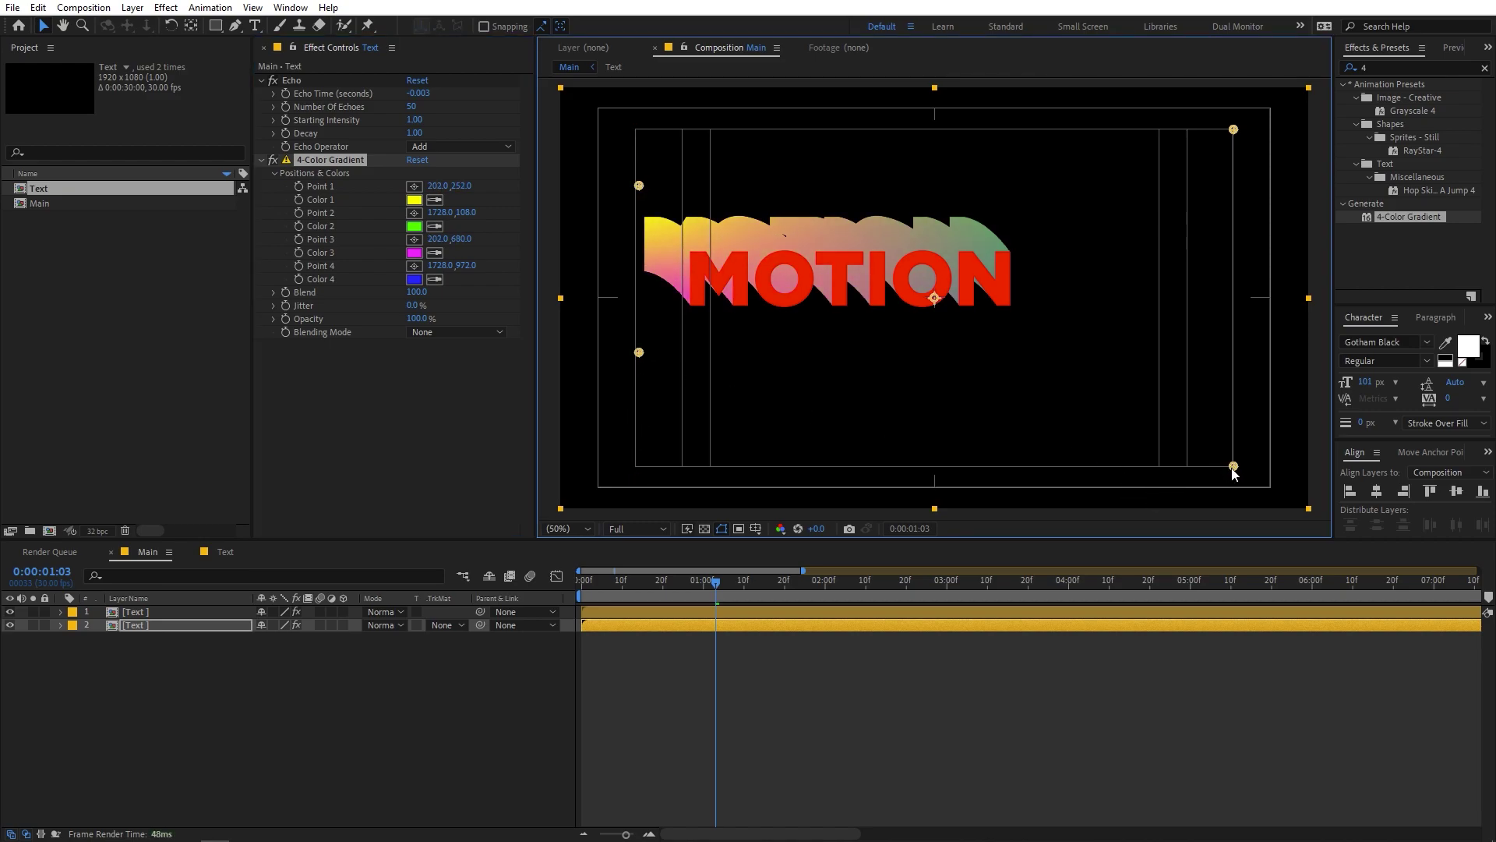
pyautogui.moveTo(1233, 468); pyautogui.dragTo(1008, 353)
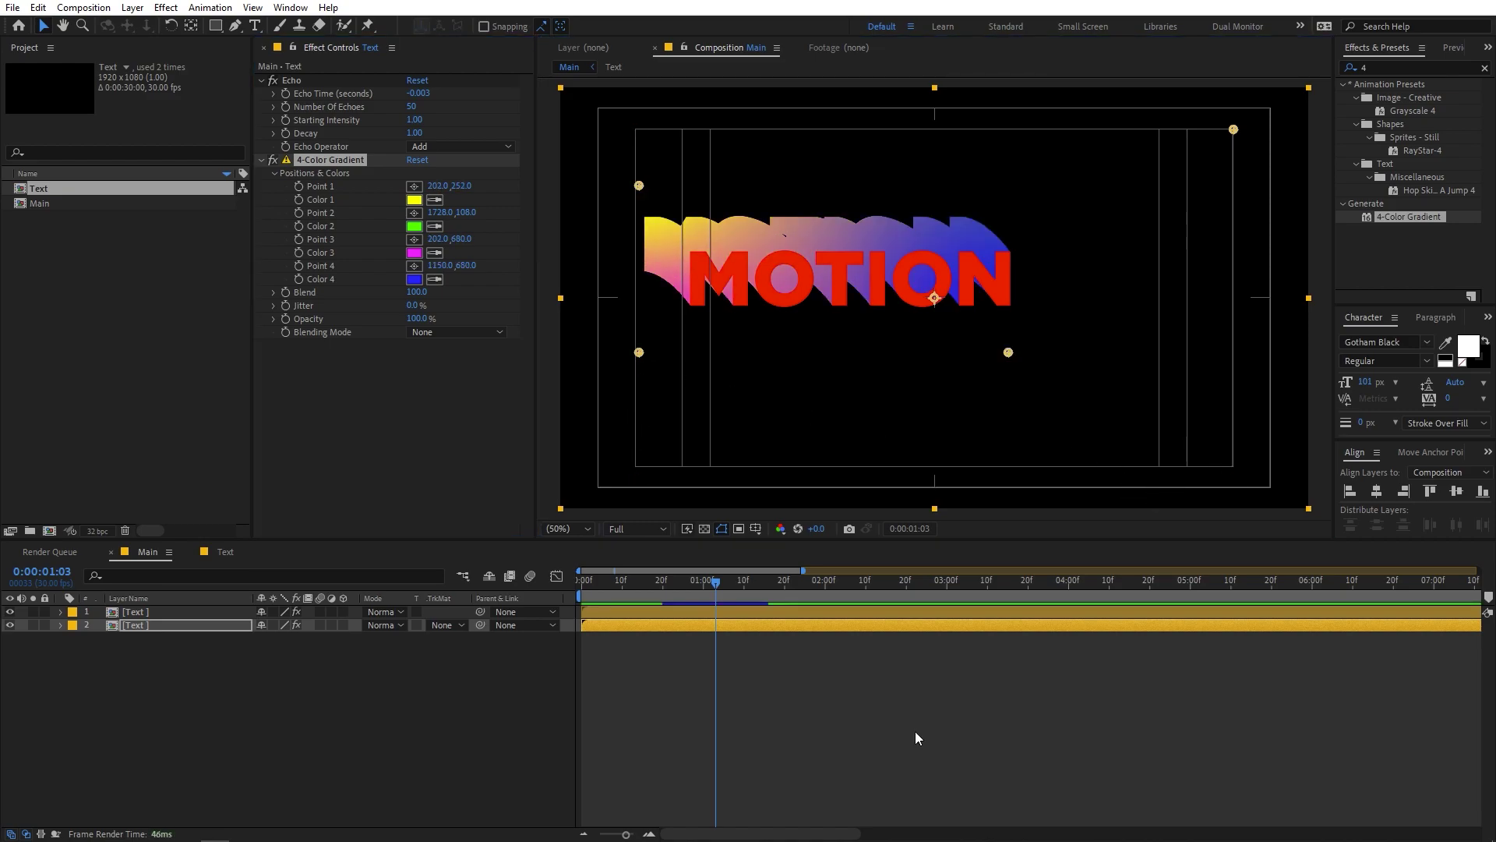
# Step: Recolor the 4-Color Gradient with cyan for Color 1, blue for Color 2, turquoise for Color 3 and magenta for Color 4
pyautogui.click(416, 201)
pyautogui.moveTo(360, 414); pyautogui.dragTo(360, 456)
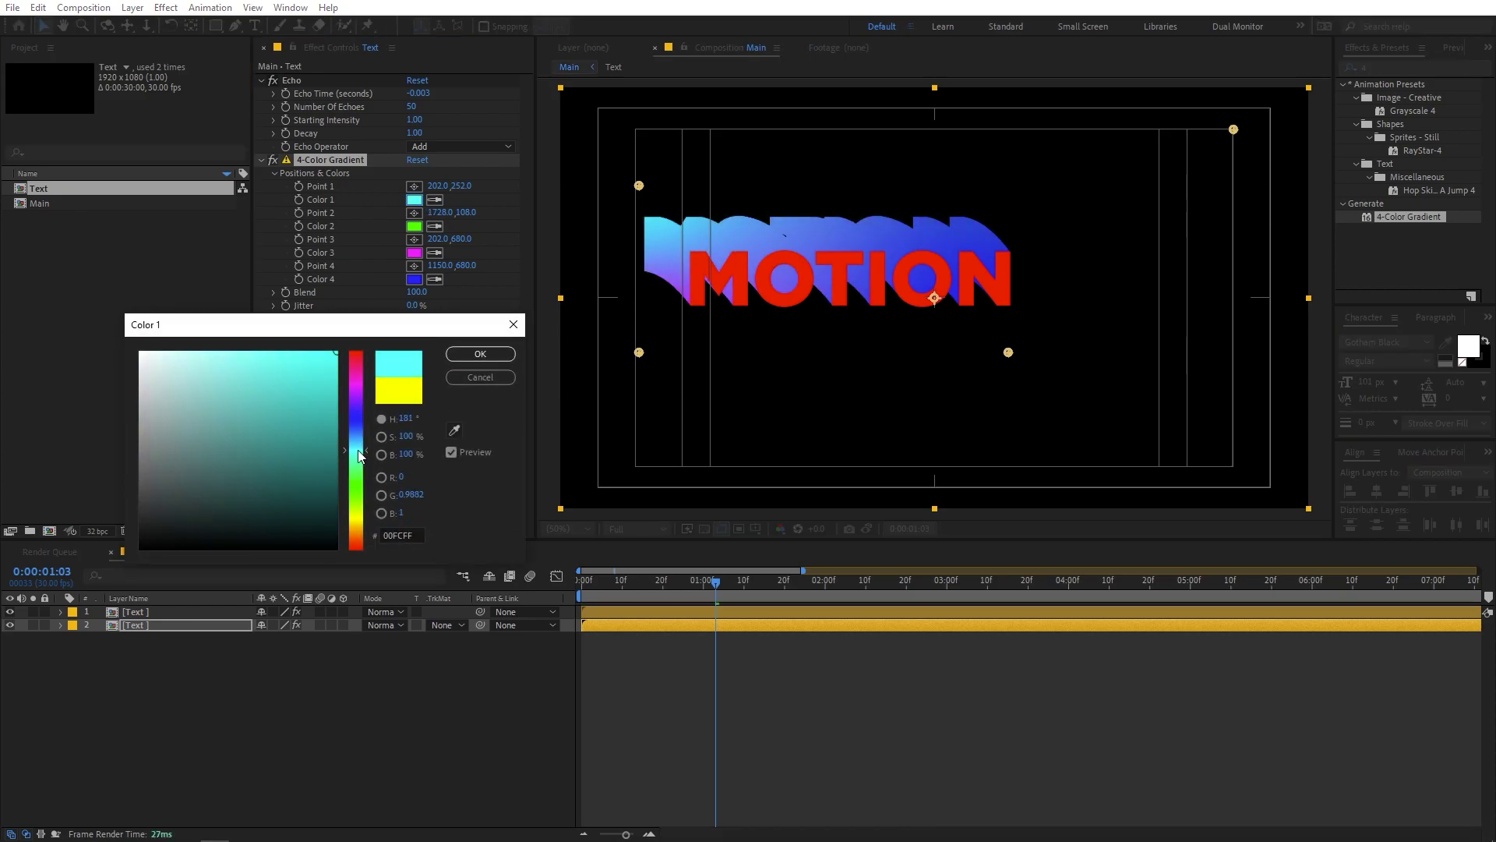
pyautogui.moveTo(287, 333); pyautogui.dragTo(348, 326)
pyautogui.click(543, 347)
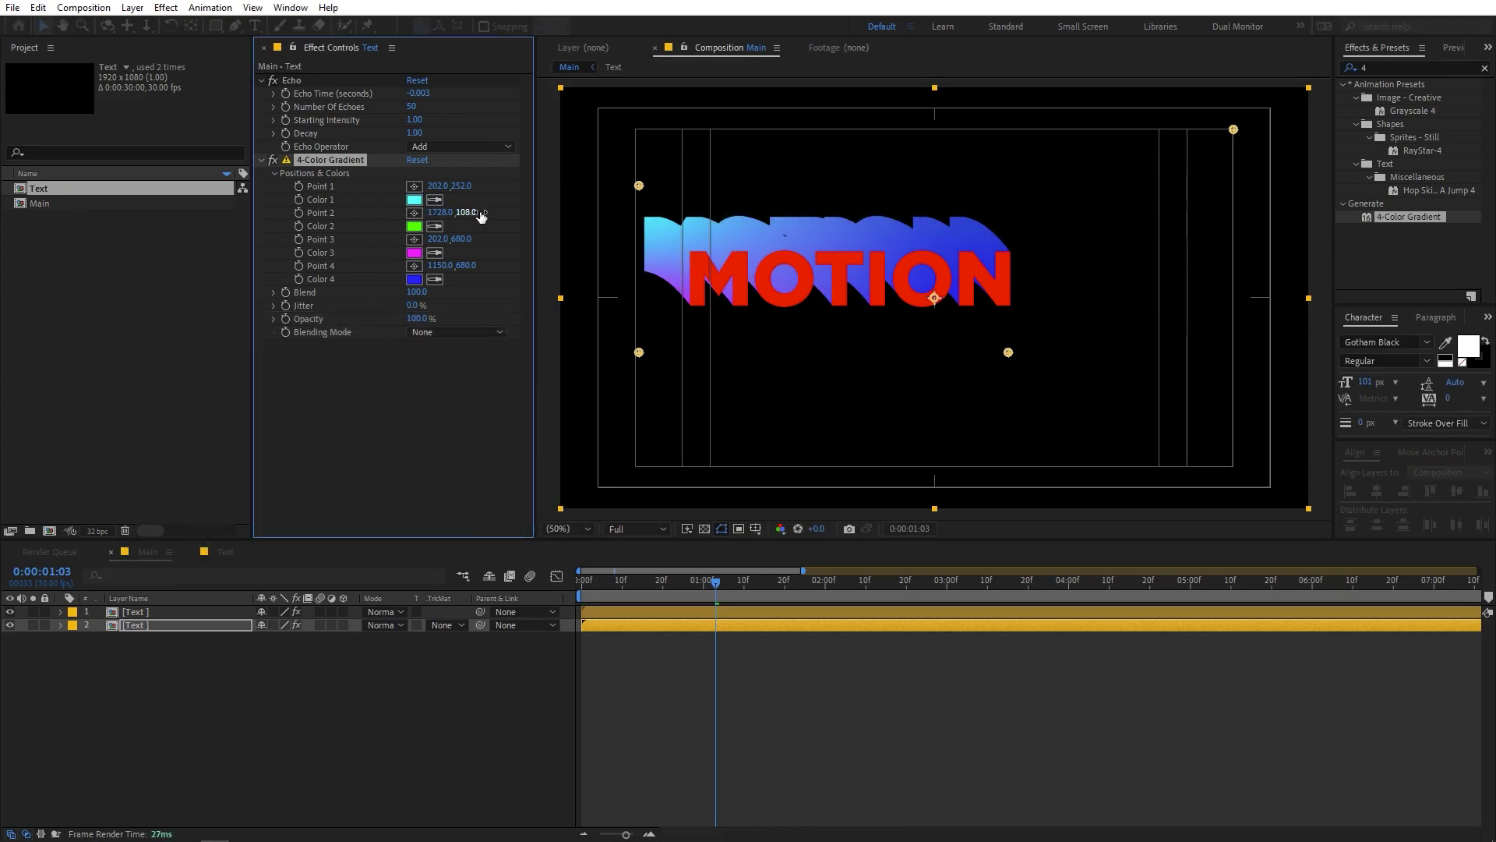
pyautogui.click(415, 227)
pyautogui.click(417, 392)
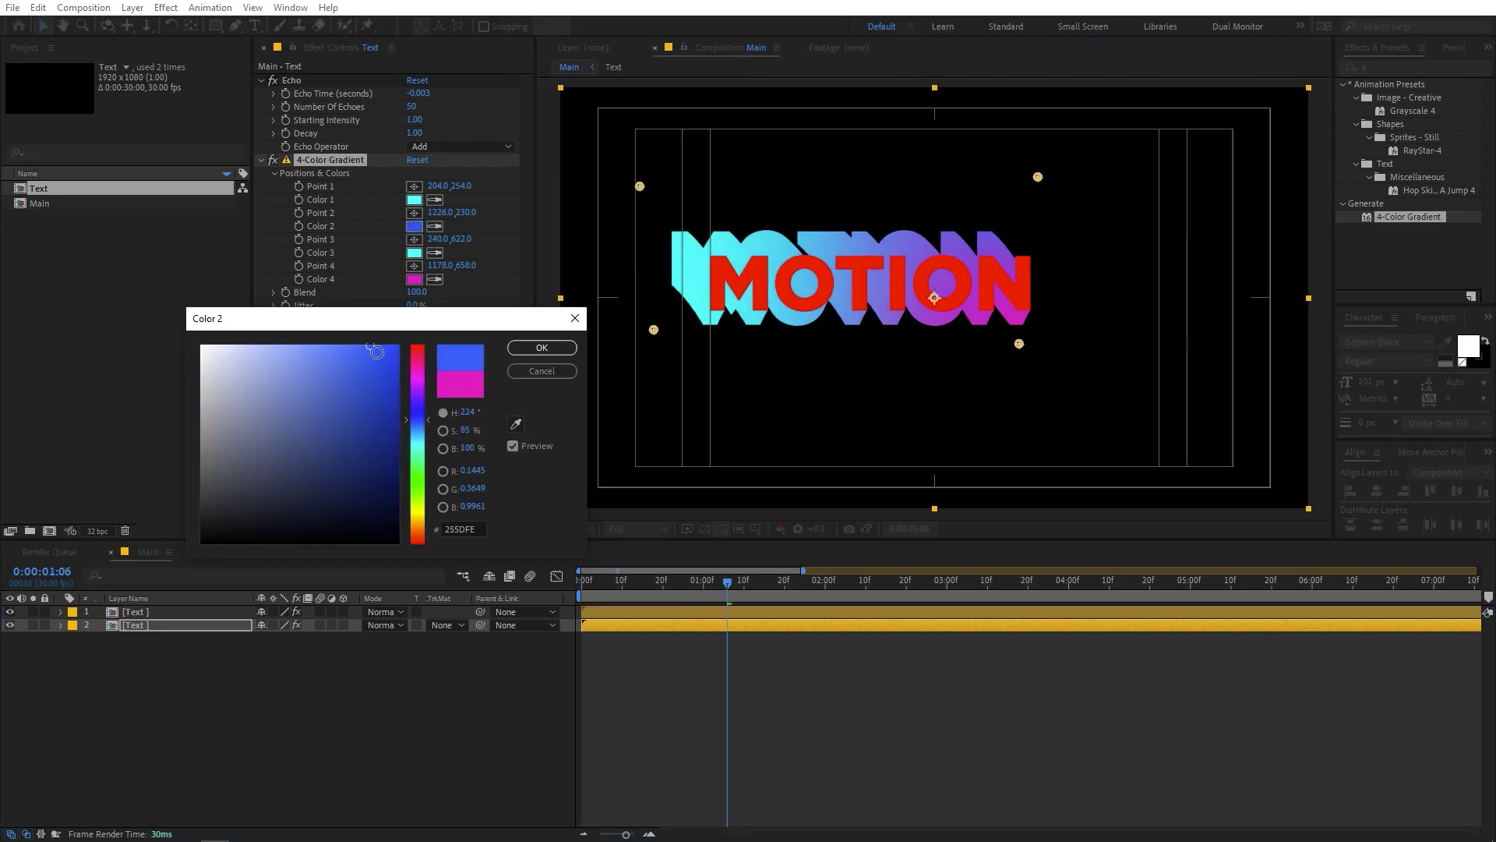
pyautogui.click(542, 347)
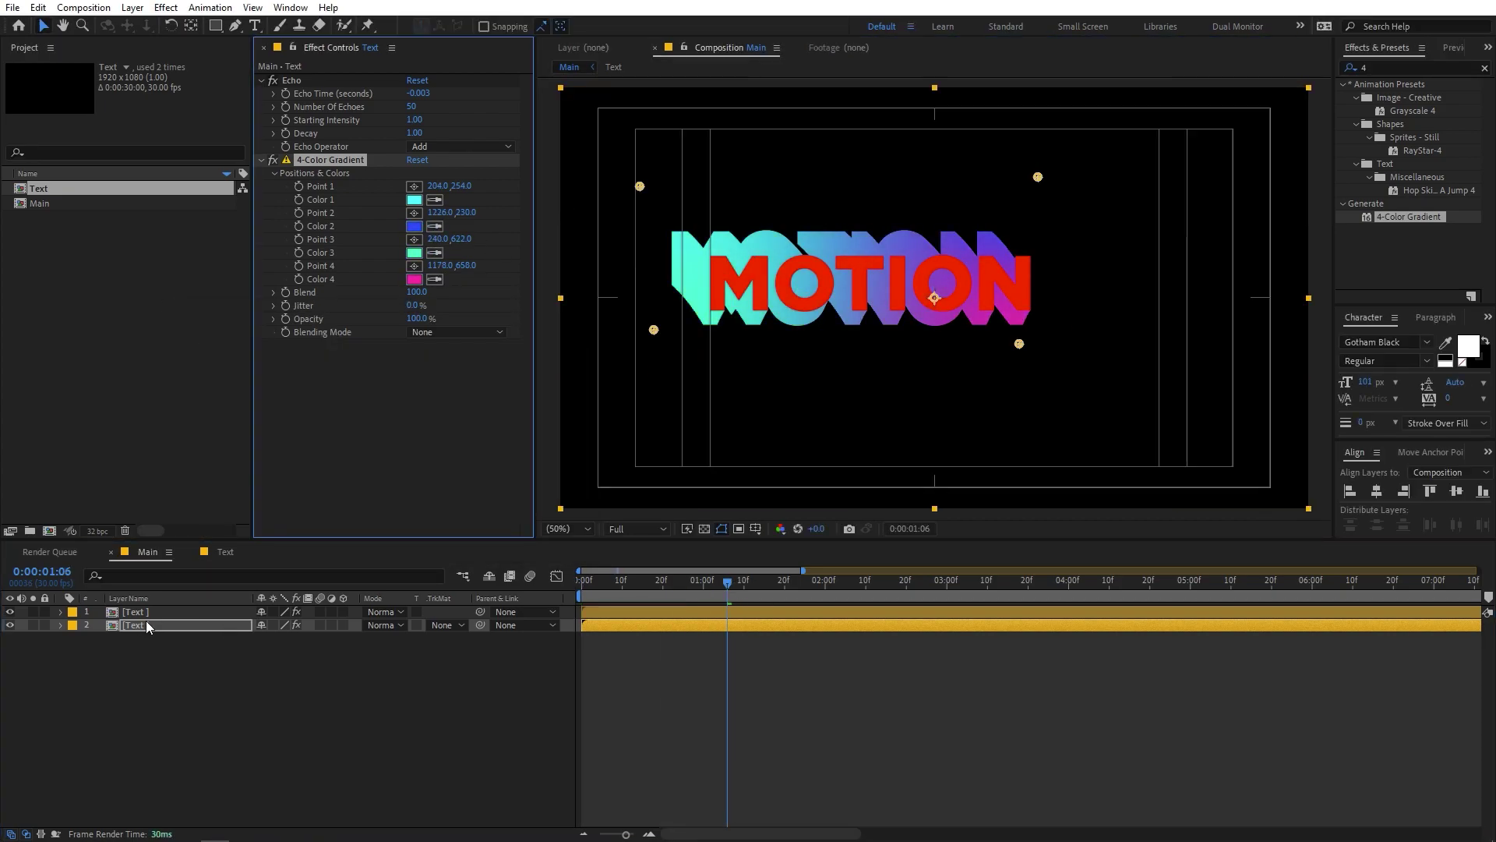
# Step: Delete the red Fill effect from the upper Text layer
pyautogui.click(136, 613)
pyautogui.click(293, 79)
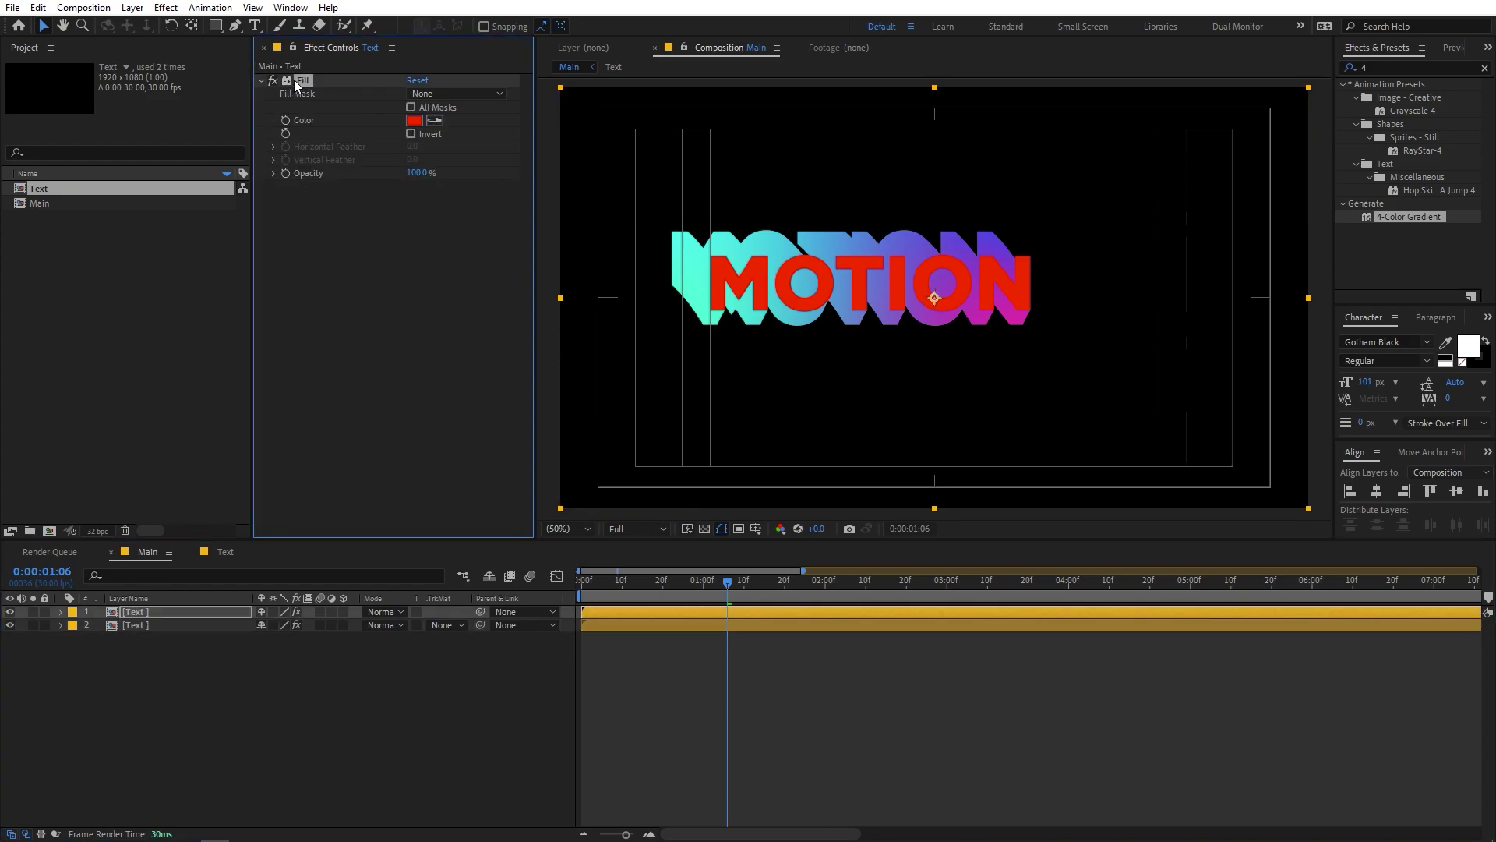
pyautogui.press('Delete')
# Step: Preview the text bouncing with its gradient trail from the start of the Main composition
pyautogui.click(665, 596)
pyautogui.press('Home')
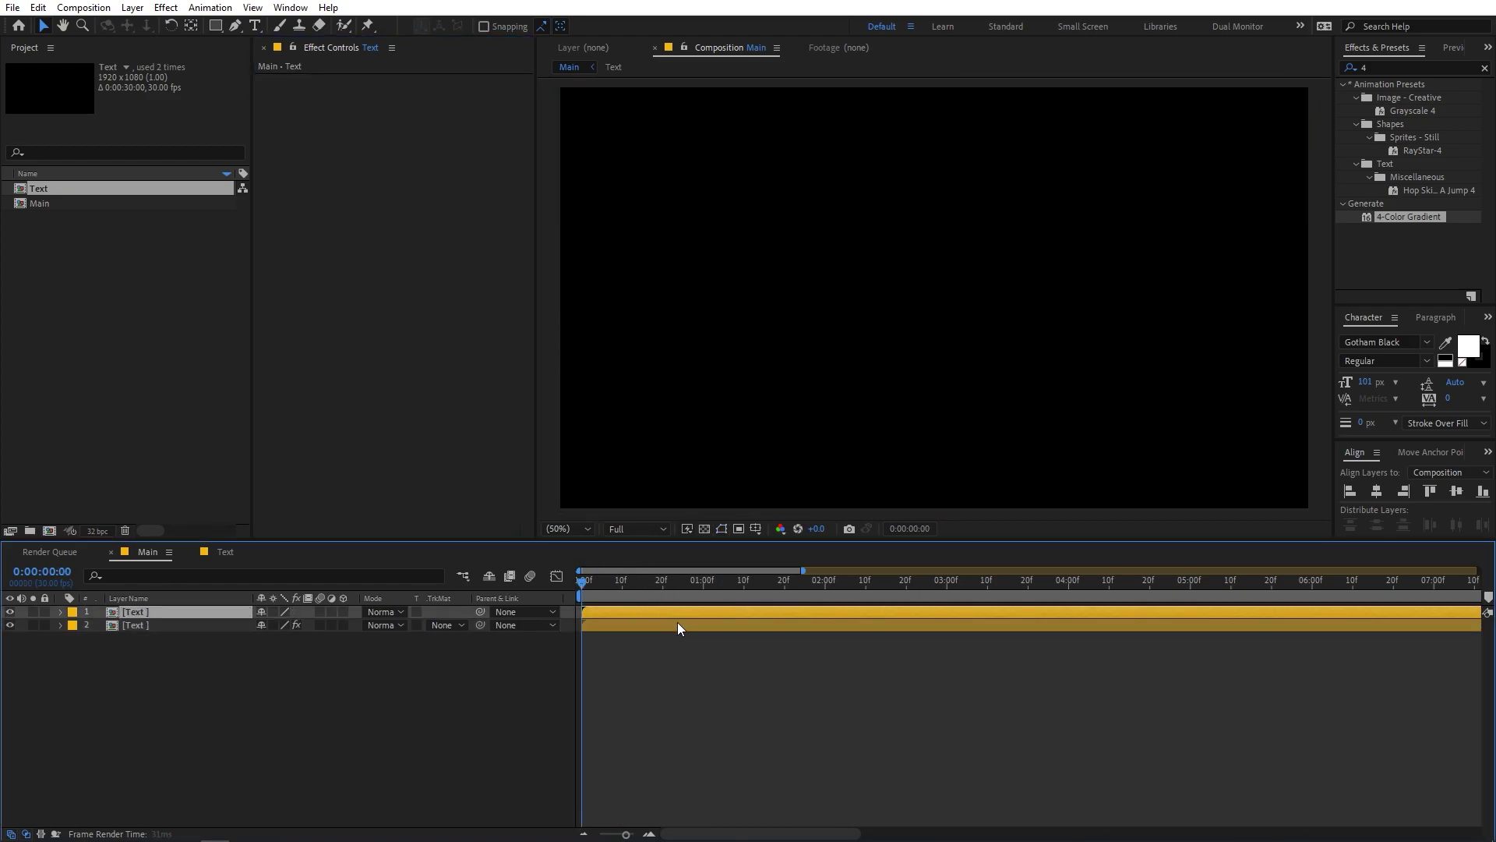
pyautogui.press('space')
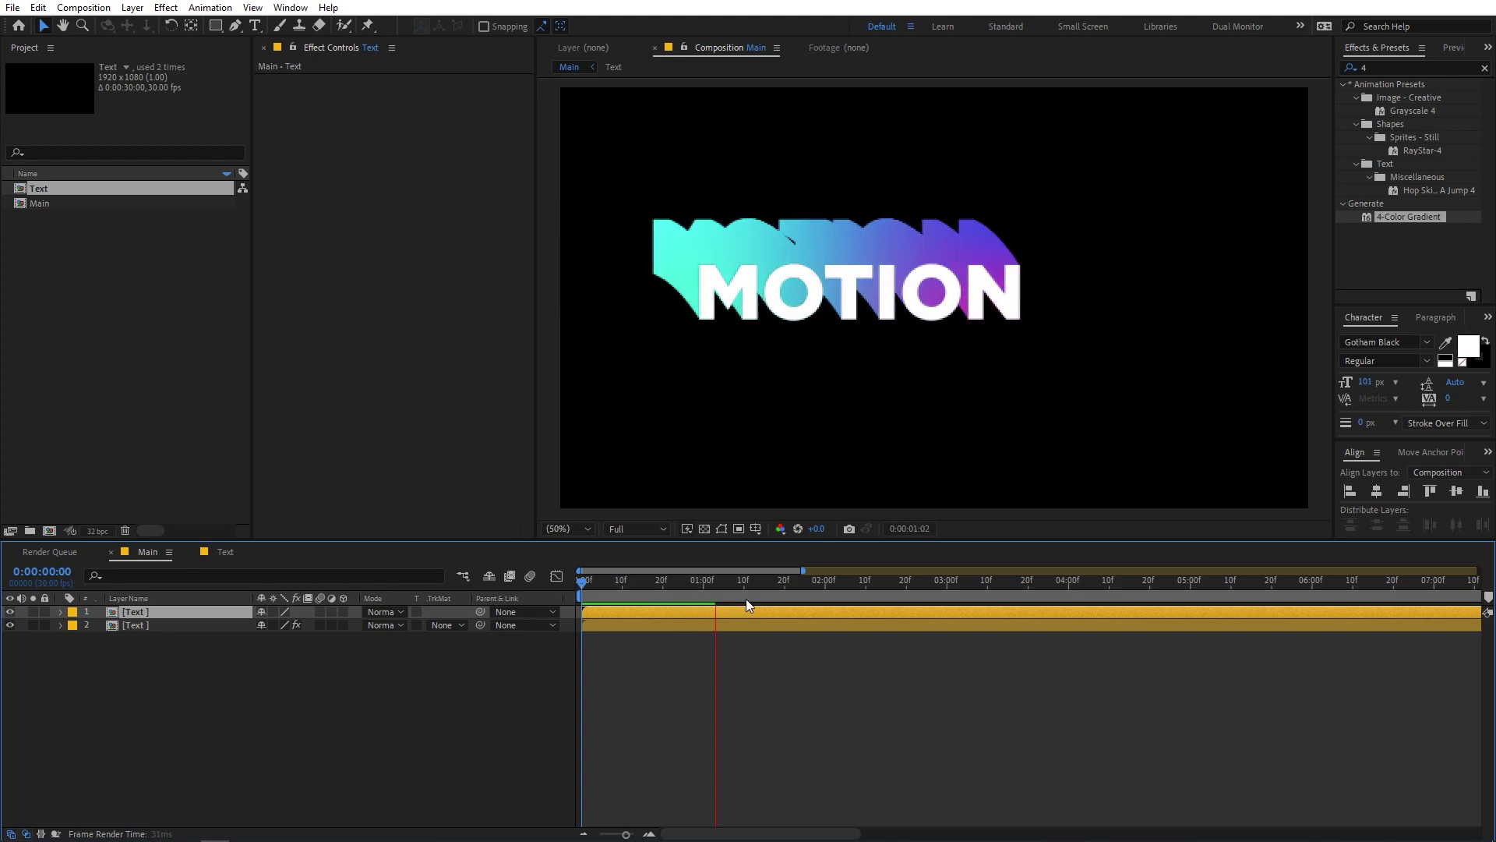
pyautogui.press('space')
pyautogui.press('space')
# Step: Fade out the lower Text layer with Opacity keyframes of 100% at 0:00:02:10 and 0% at 0:00:02:19
pyautogui.moveTo(746, 584); pyautogui.dragTo(865, 589)
pyautogui.click(823, 628)
pyautogui.press('t')
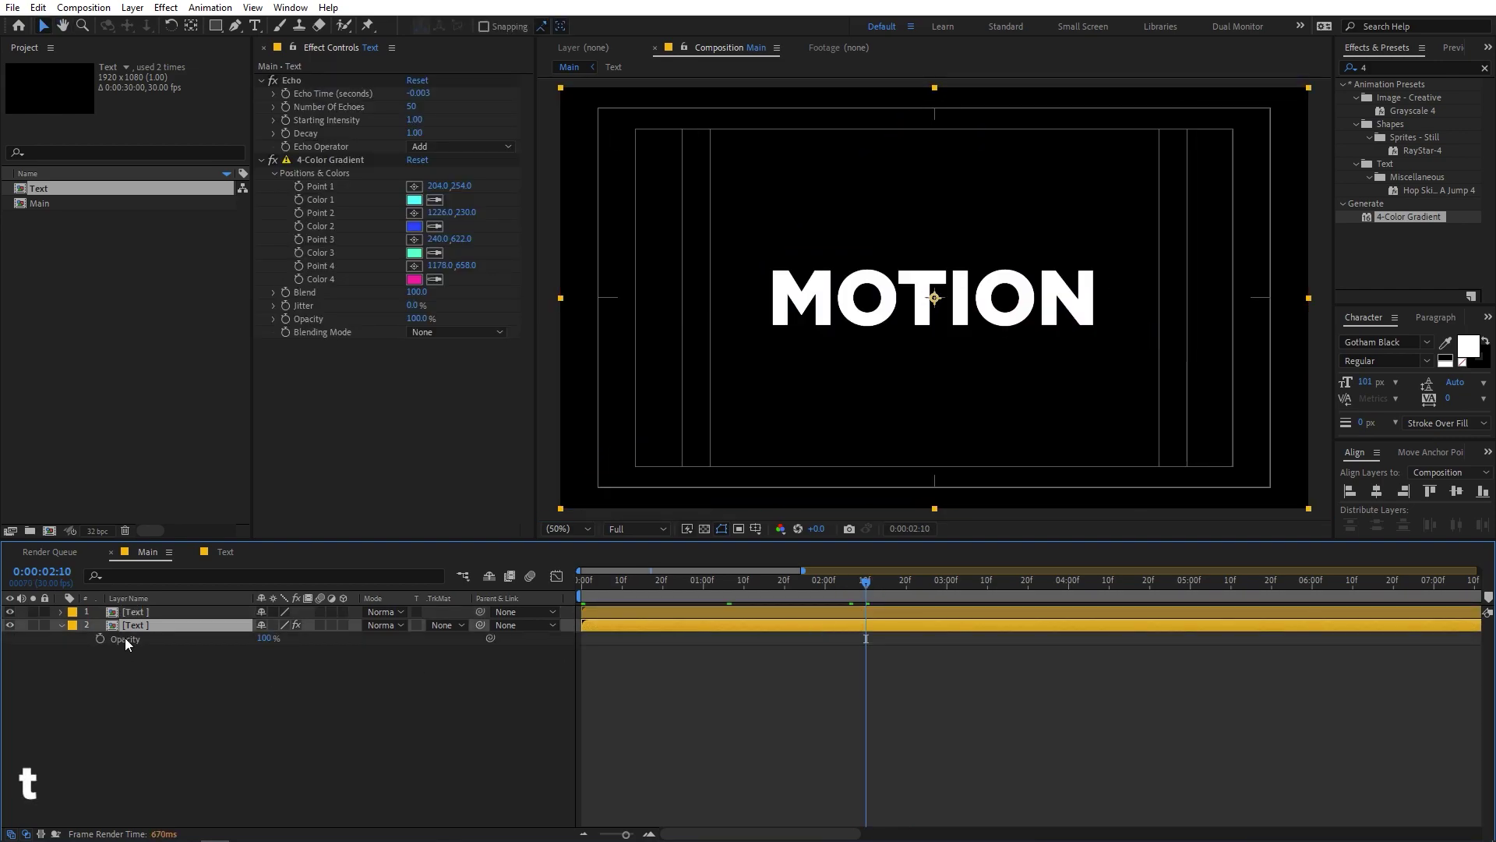
pyautogui.click(99, 638)
pyautogui.click(876, 585)
pyautogui.moveTo(877, 584); pyautogui.dragTo(901, 589)
pyautogui.moveTo(265, 639); pyautogui.dragTo(157, 650)
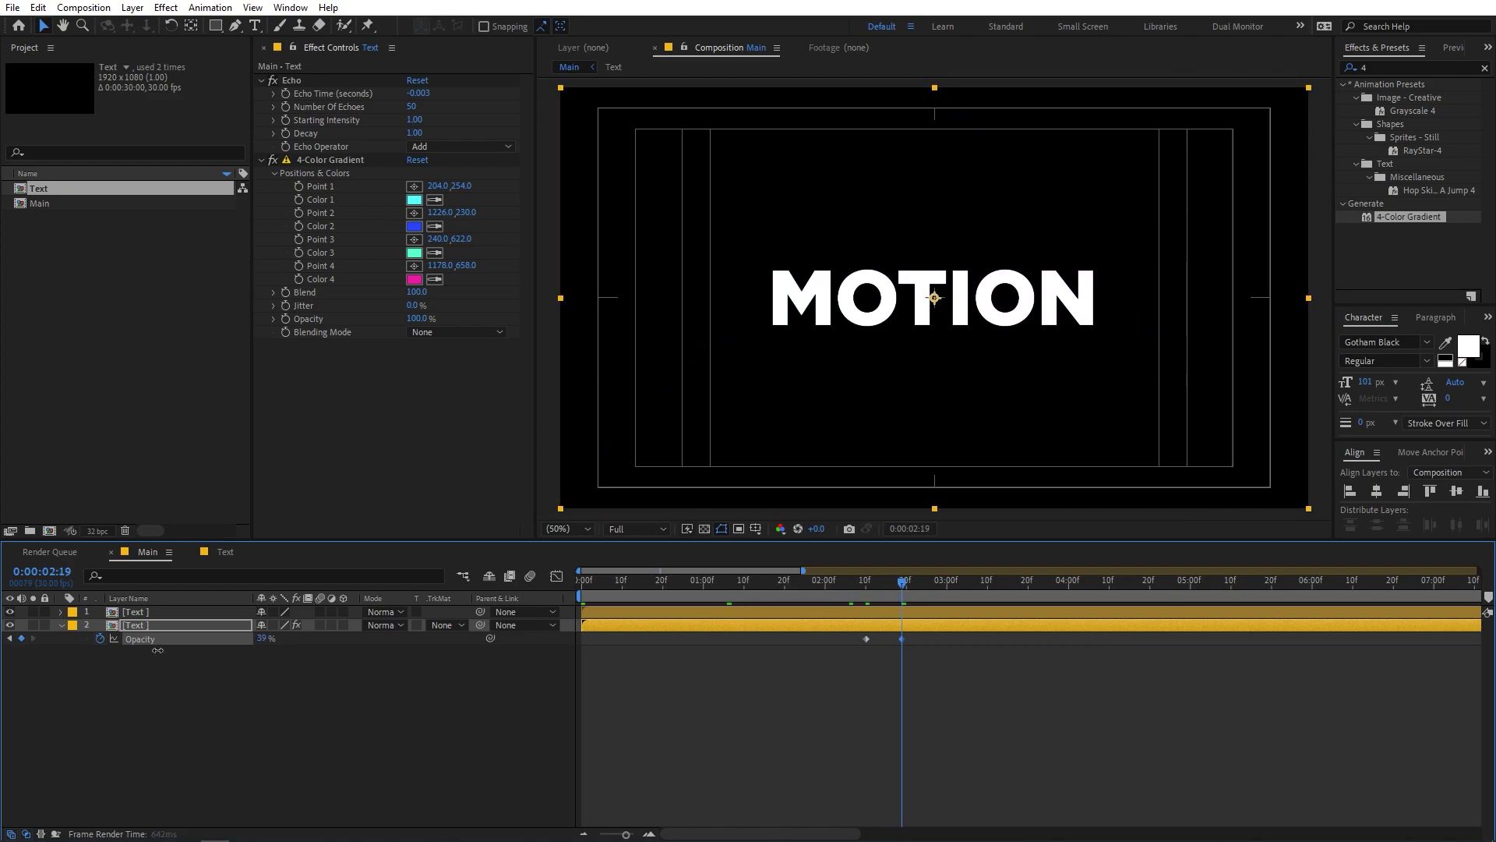
pyautogui.click(661, 715)
# Step: Inspect the letter edges up close and preview the animation to check the trail's fade-out
pyautogui.press('.')
pyautogui.press('.')
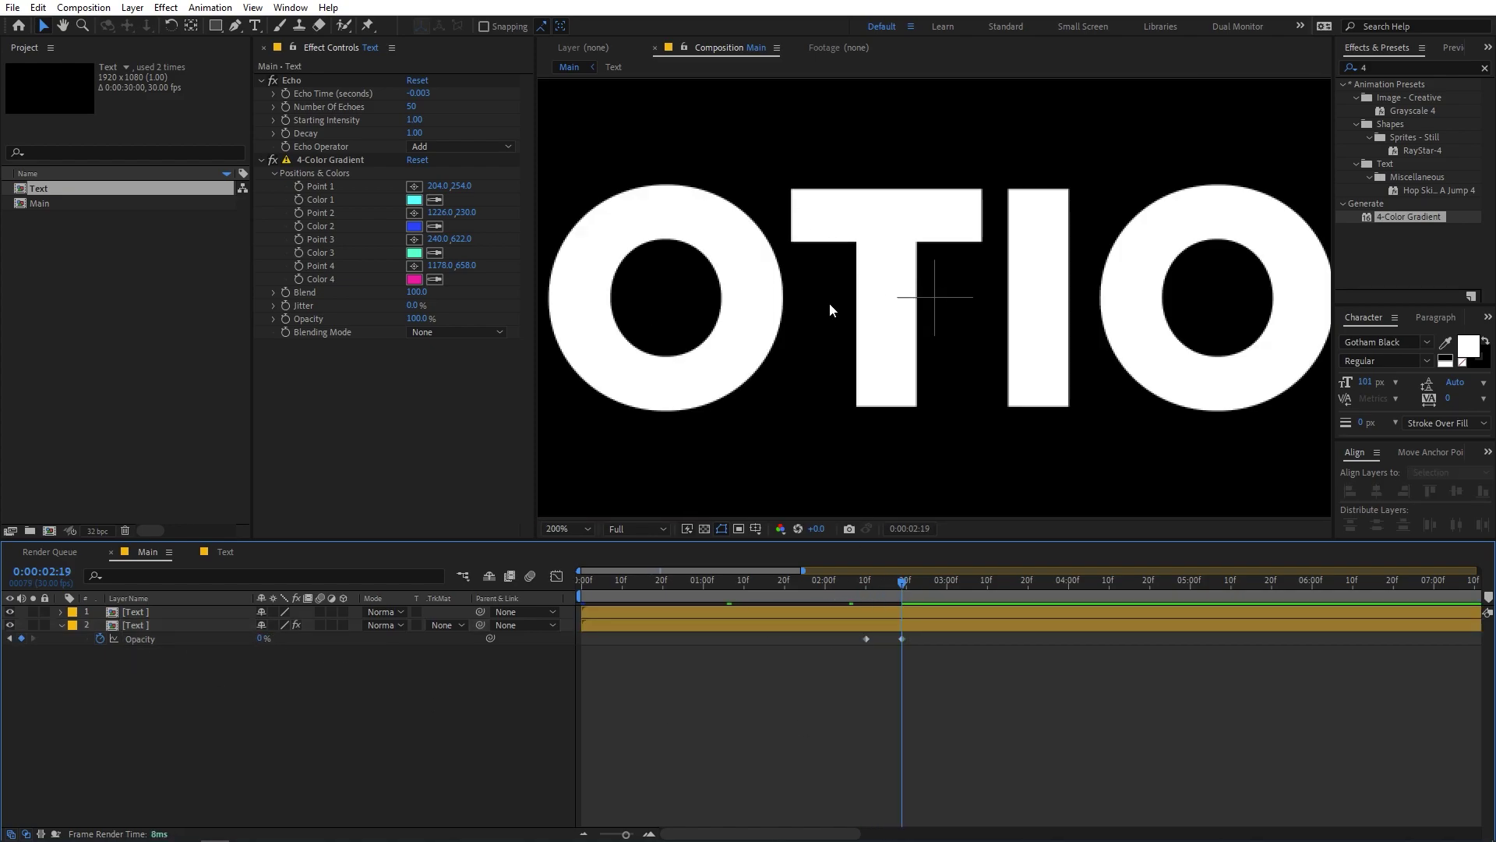
pyautogui.press('space')
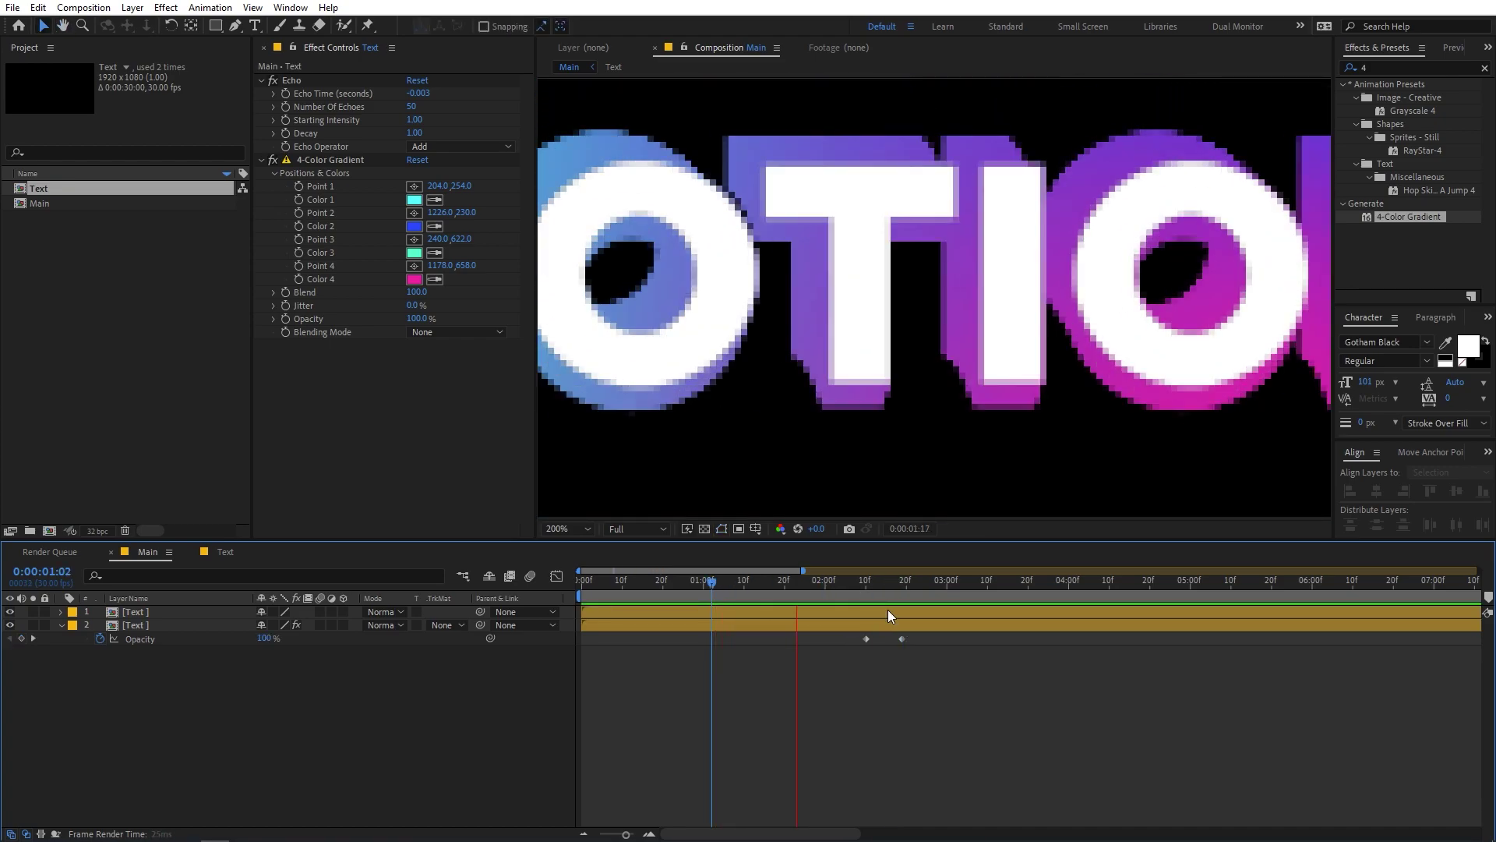
pyautogui.scroll(-5, 894, 393)
pyautogui.press('.')
pyautogui.press('.')
pyautogui.moveTo(872, 583); pyautogui.dragTo(746, 607)
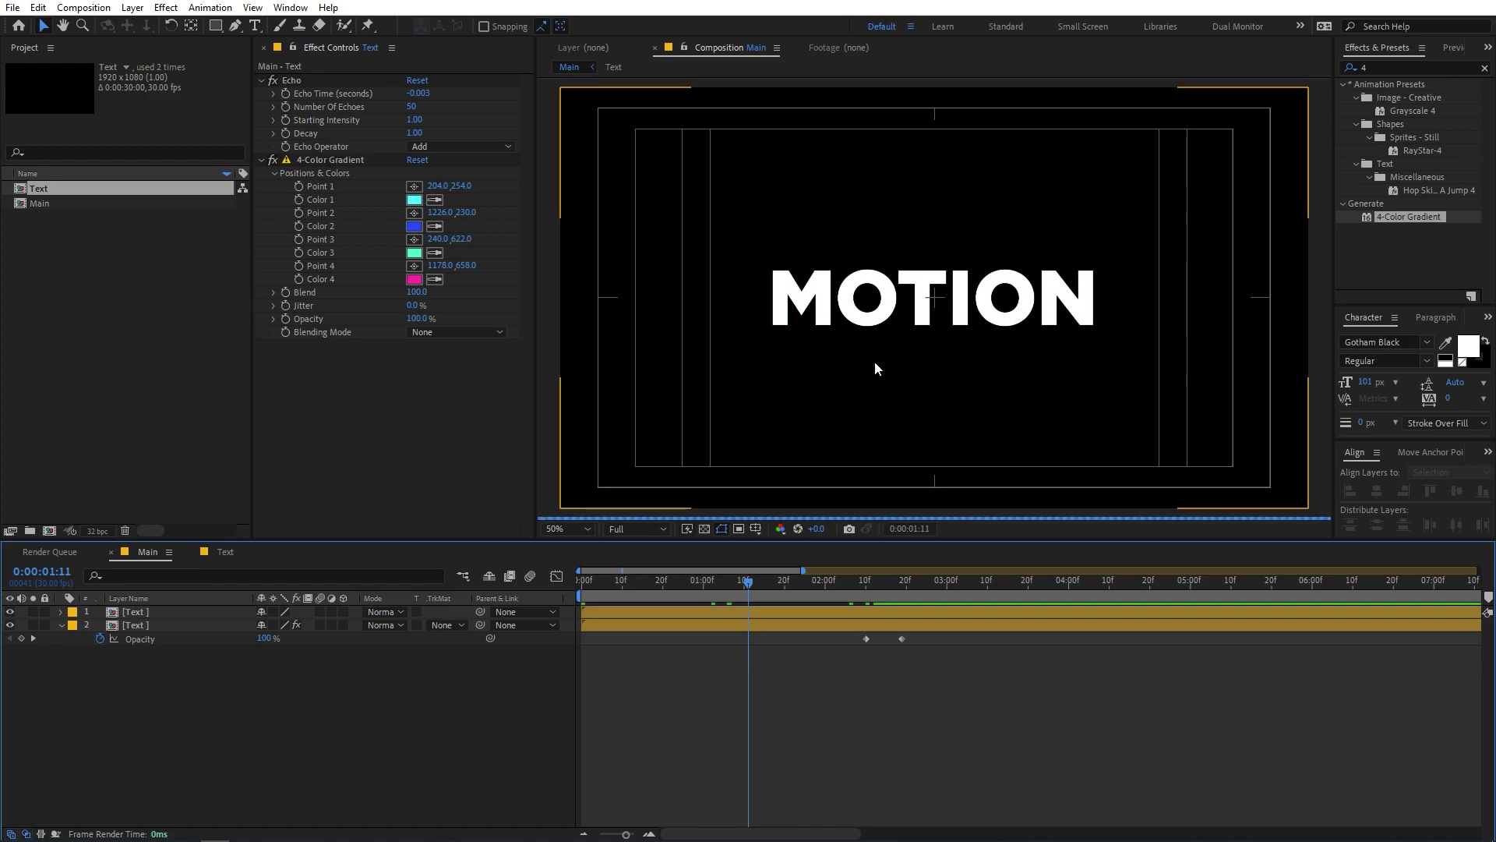
# Step: Duplicate the Text composition in the project
pyautogui.click(86, 265)
pyautogui.click(38, 191)
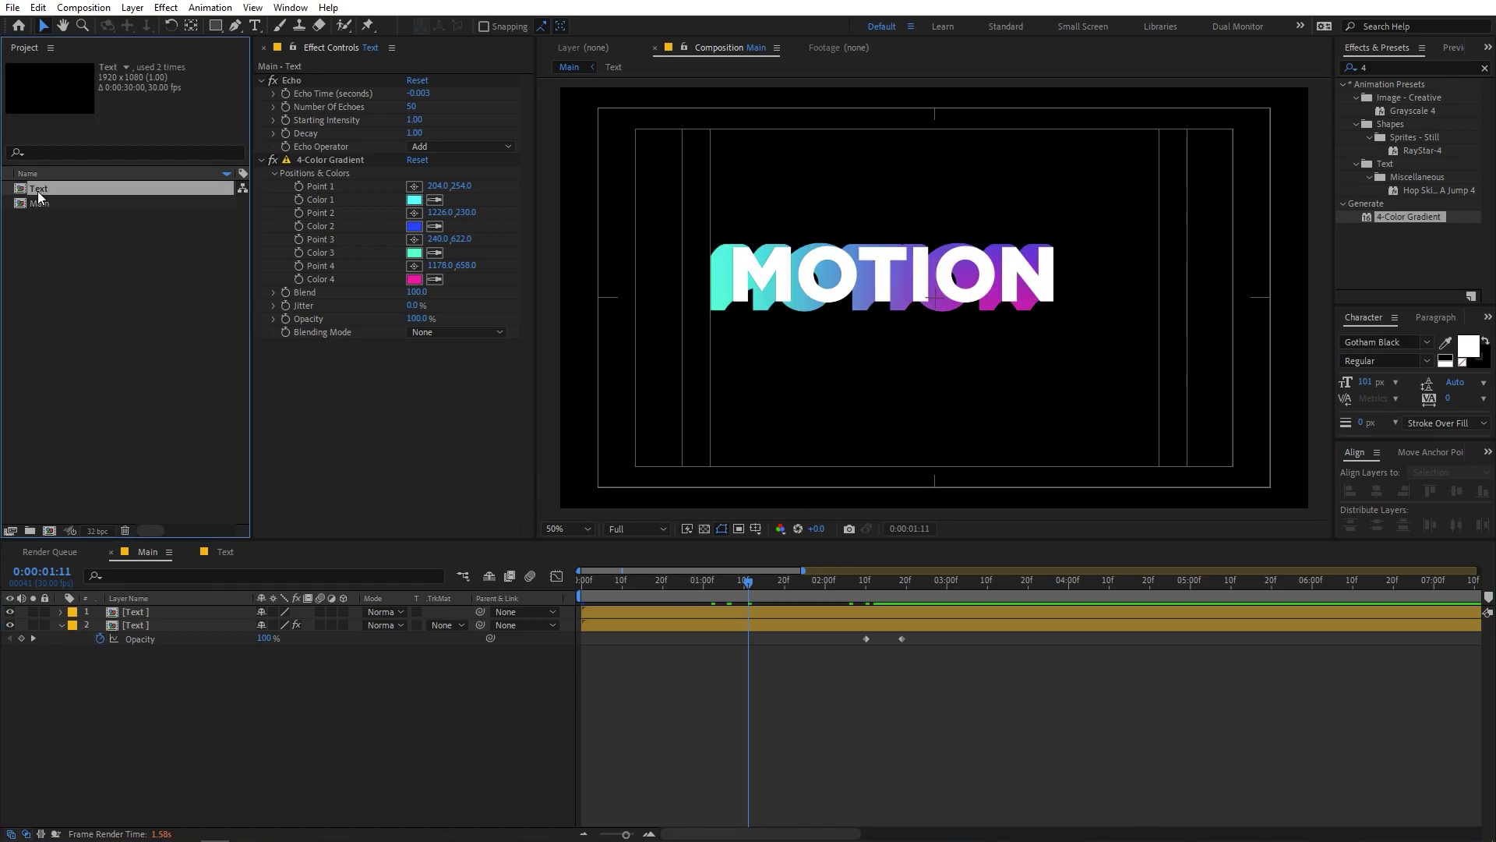
pyautogui.hotkey('ctrl', 'c')
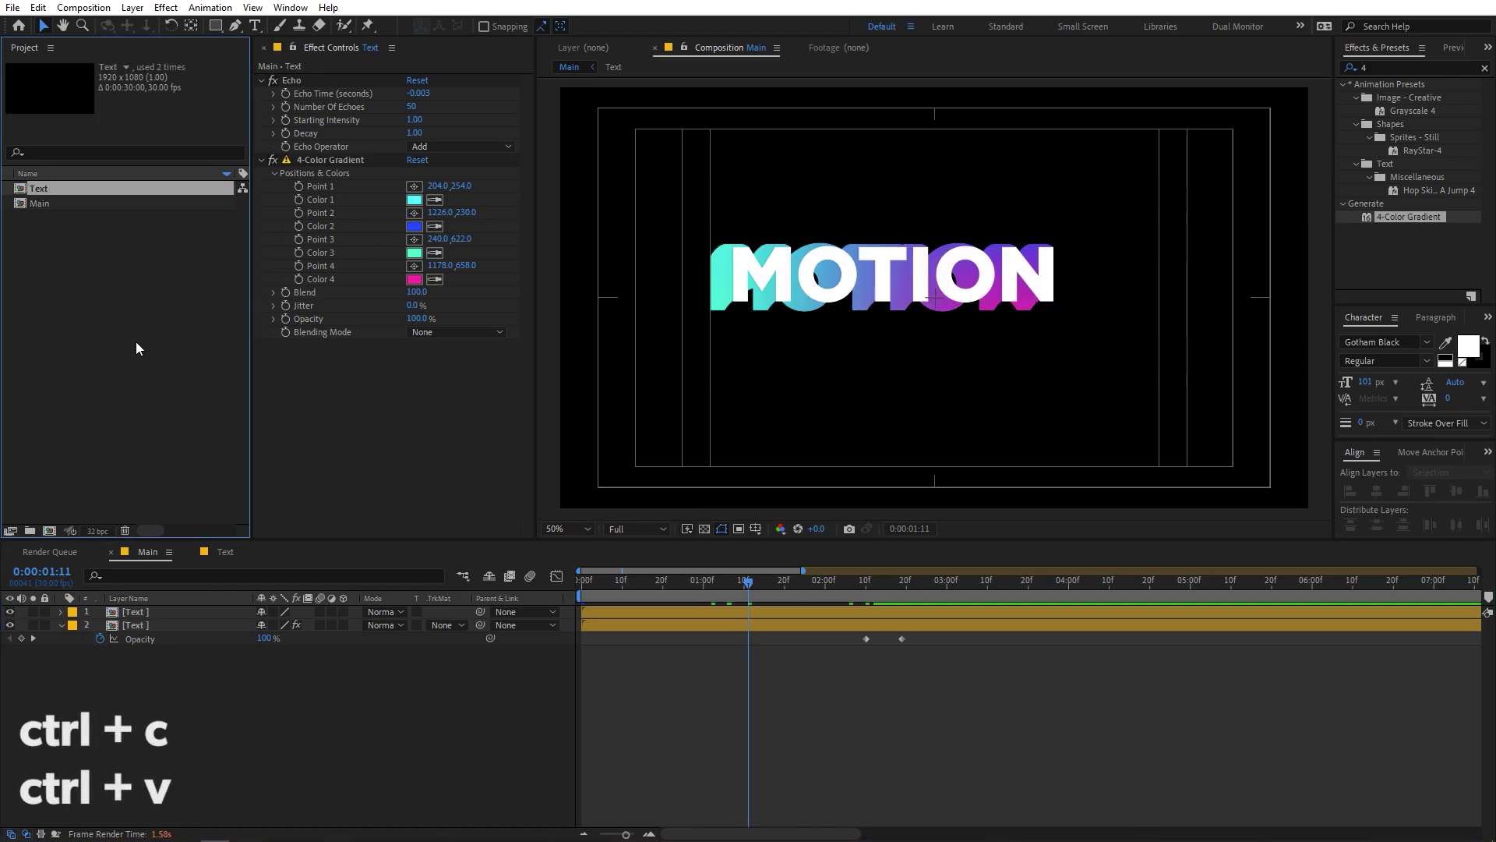
pyautogui.hotkey('ctrl', 'v')
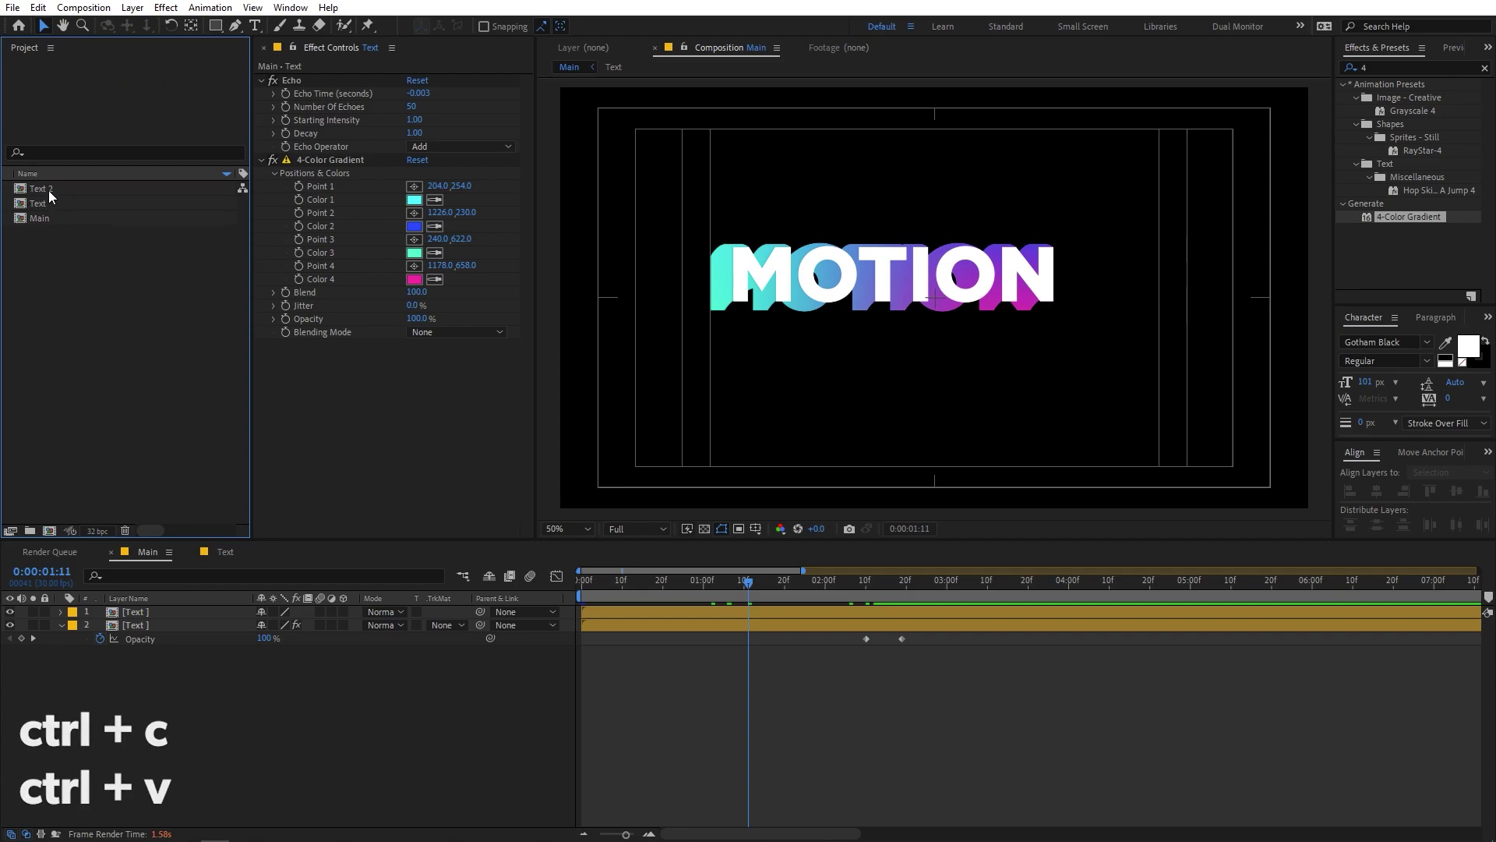
# Step: Open the Text 2 composition and change its MOTION text to NATIONS
pyautogui.doubleClick(49, 190)
pyautogui.moveTo(741, 581); pyautogui.dragTo(889, 606)
pyautogui.doubleClick(167, 617)
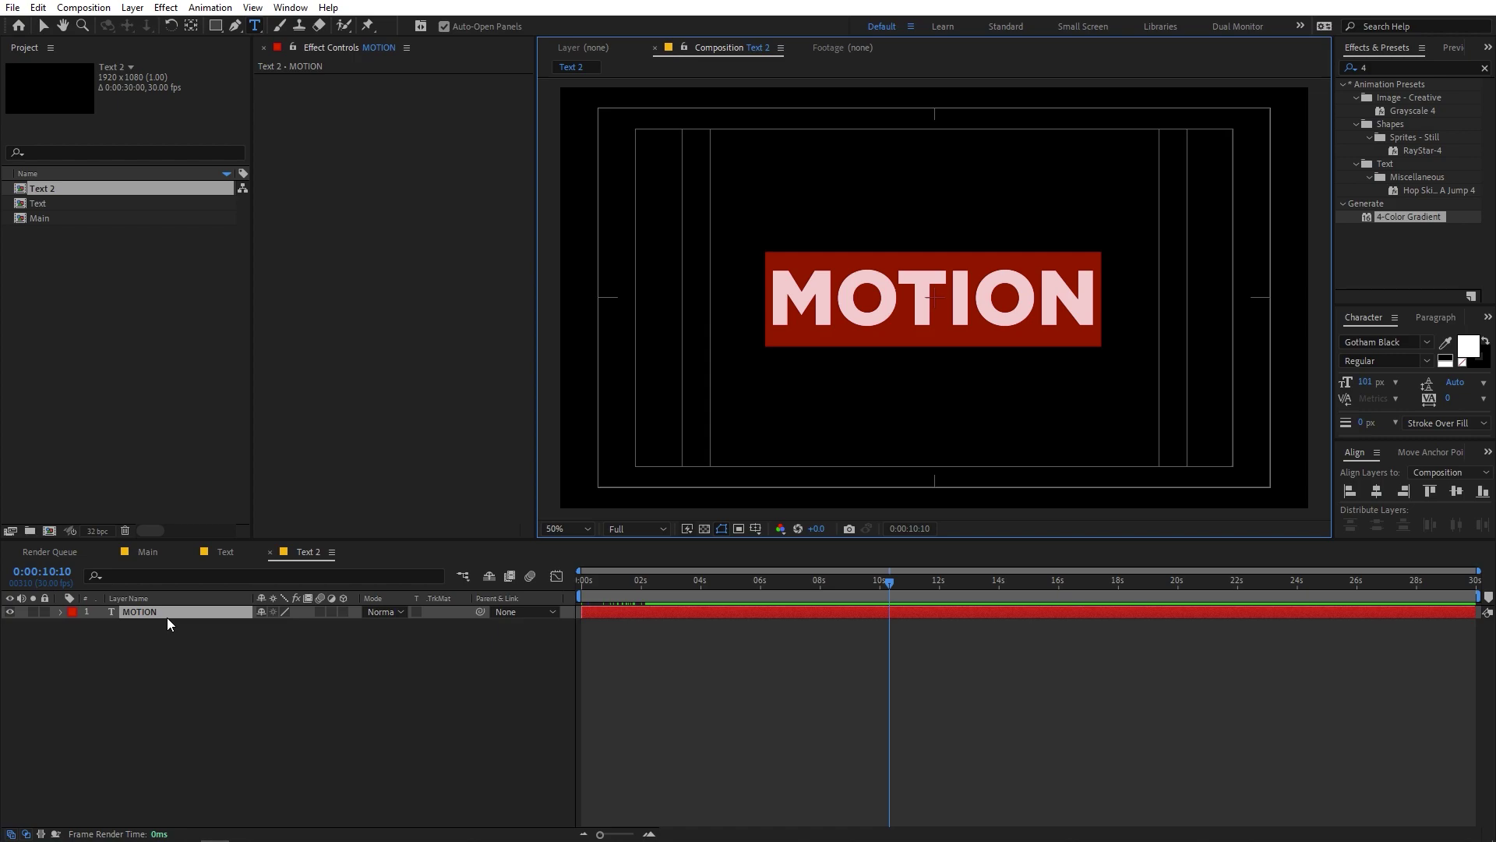
pyautogui.write('NATIONS')
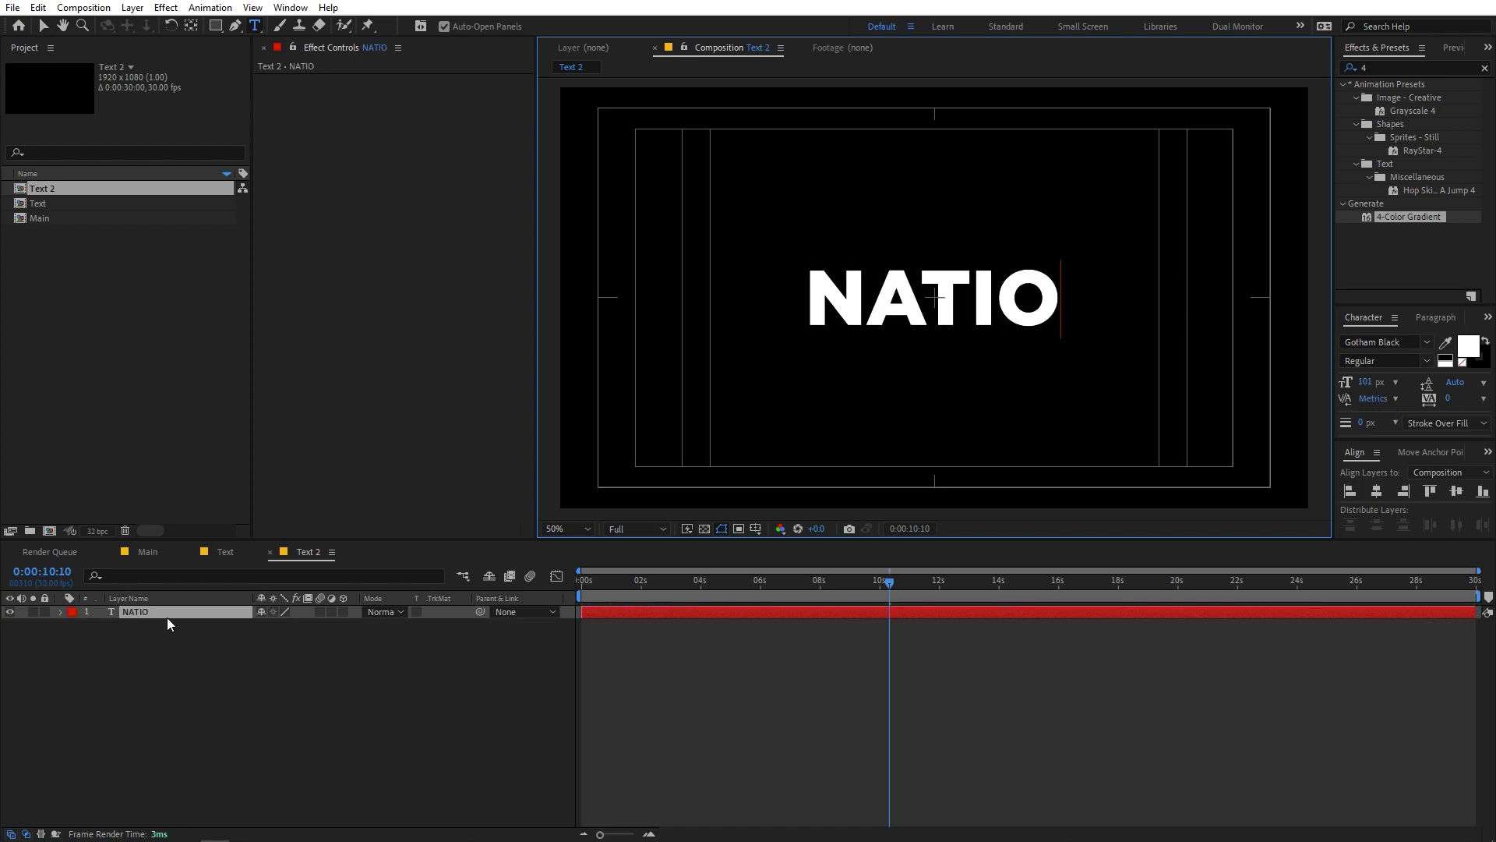
pyautogui.click(713, 723)
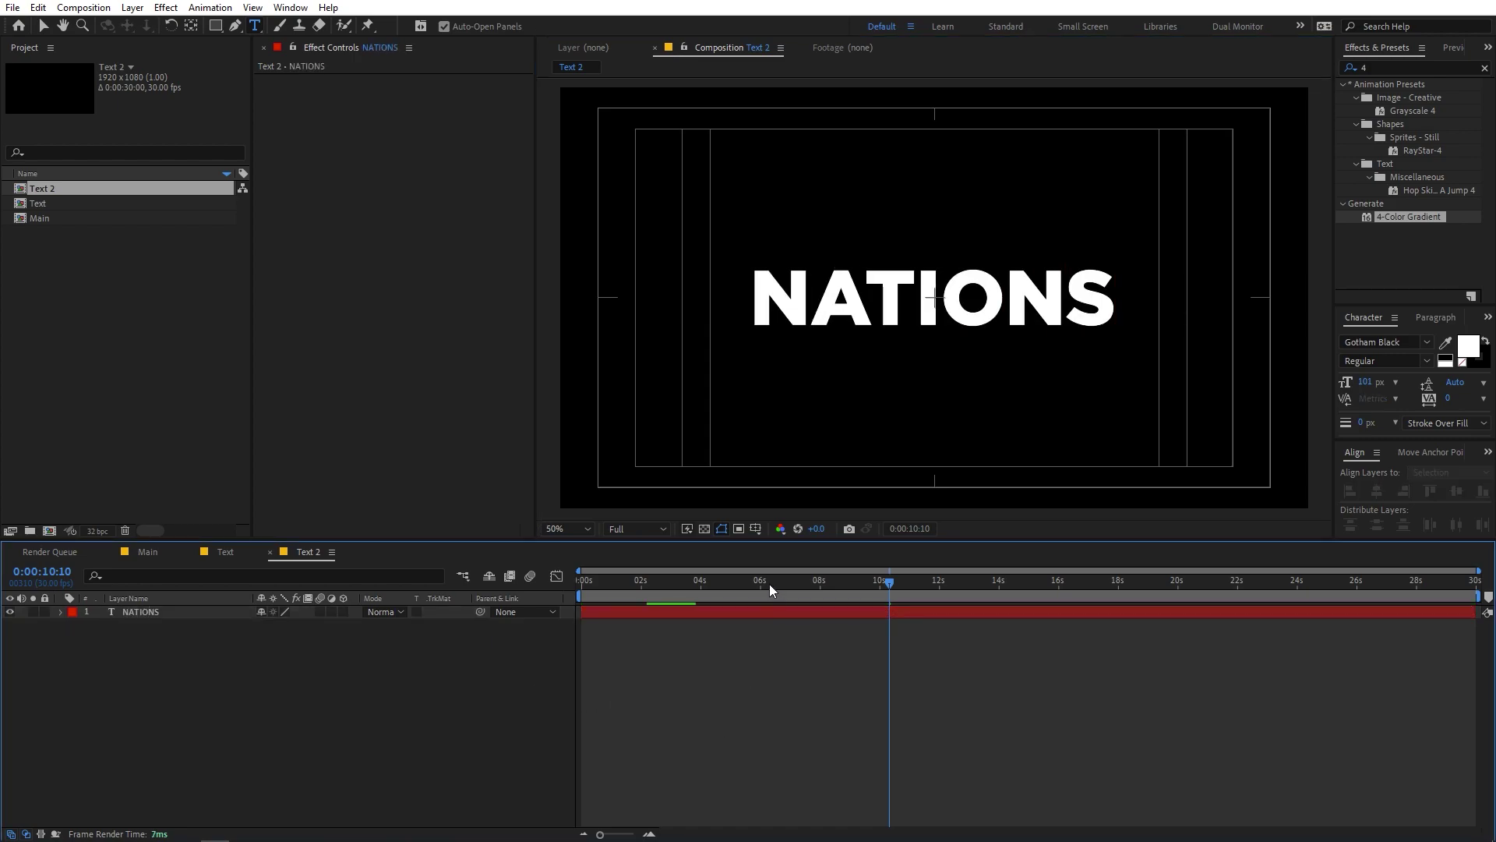
# Step: Preview the NATIONS text's bounce from the start and check its resting position near 0:00:04:29
pyautogui.press('Home')
pyautogui.press('space')
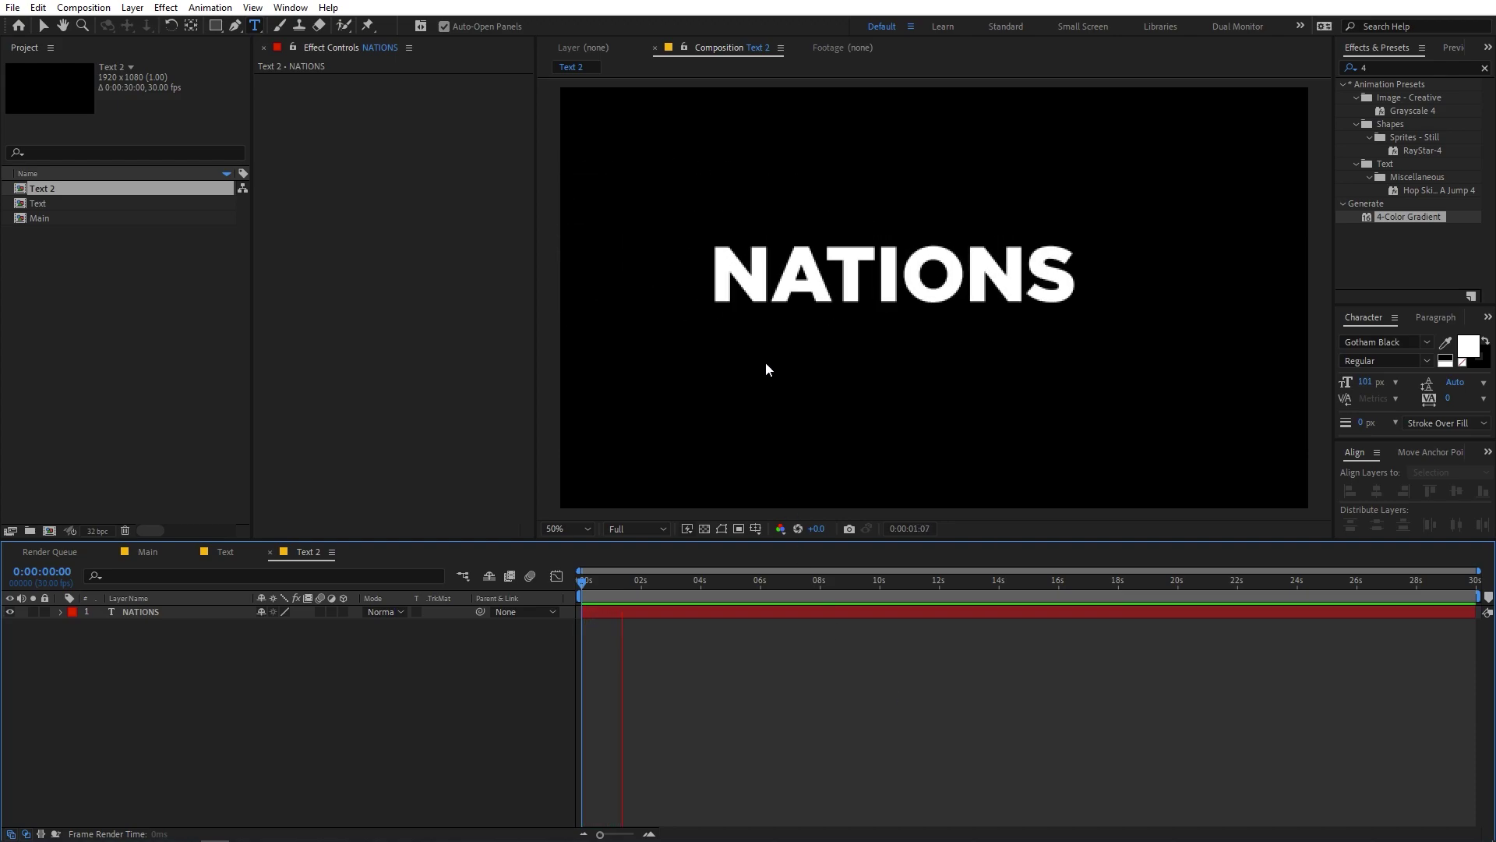
pyautogui.press("'")
pyautogui.press('space')
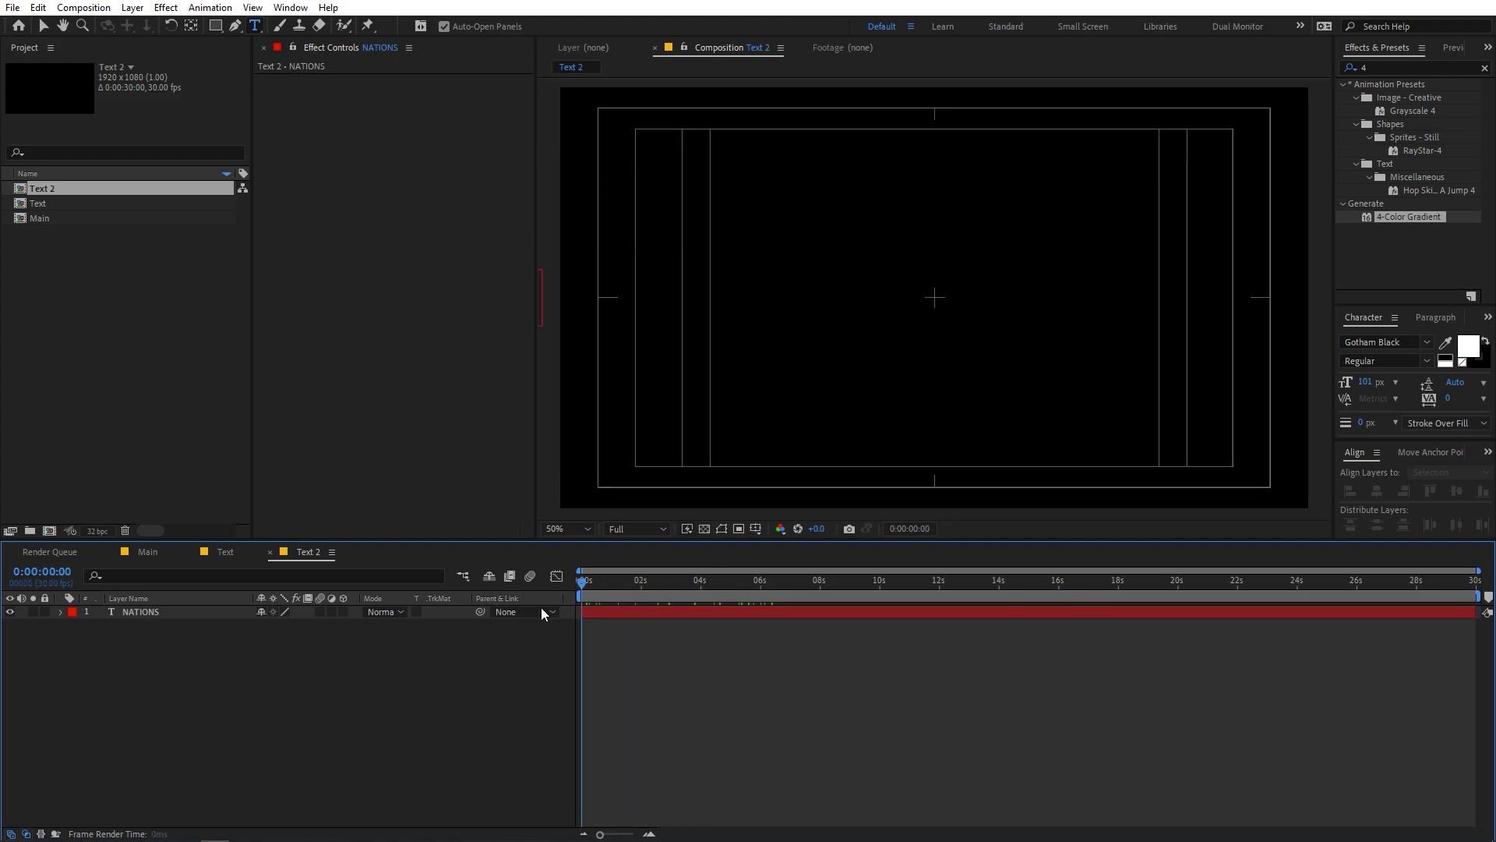
pyautogui.click(729, 633)
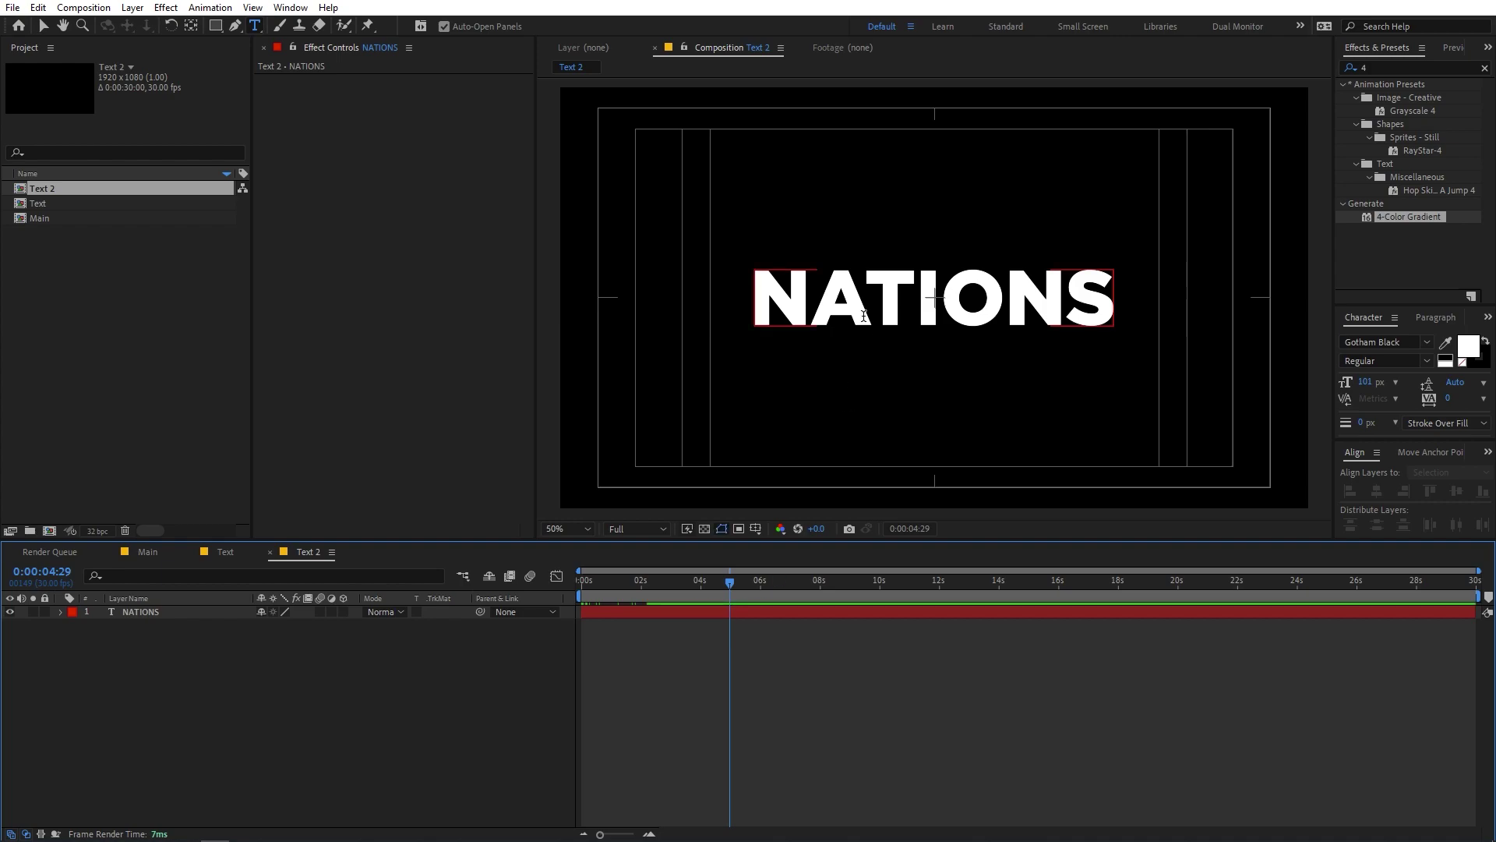
# Step: Change the launch angle in the NATIONS layer's Position expression to degreesToRadians(130)
pyautogui.click(124, 611)
pyautogui.click(60, 612)
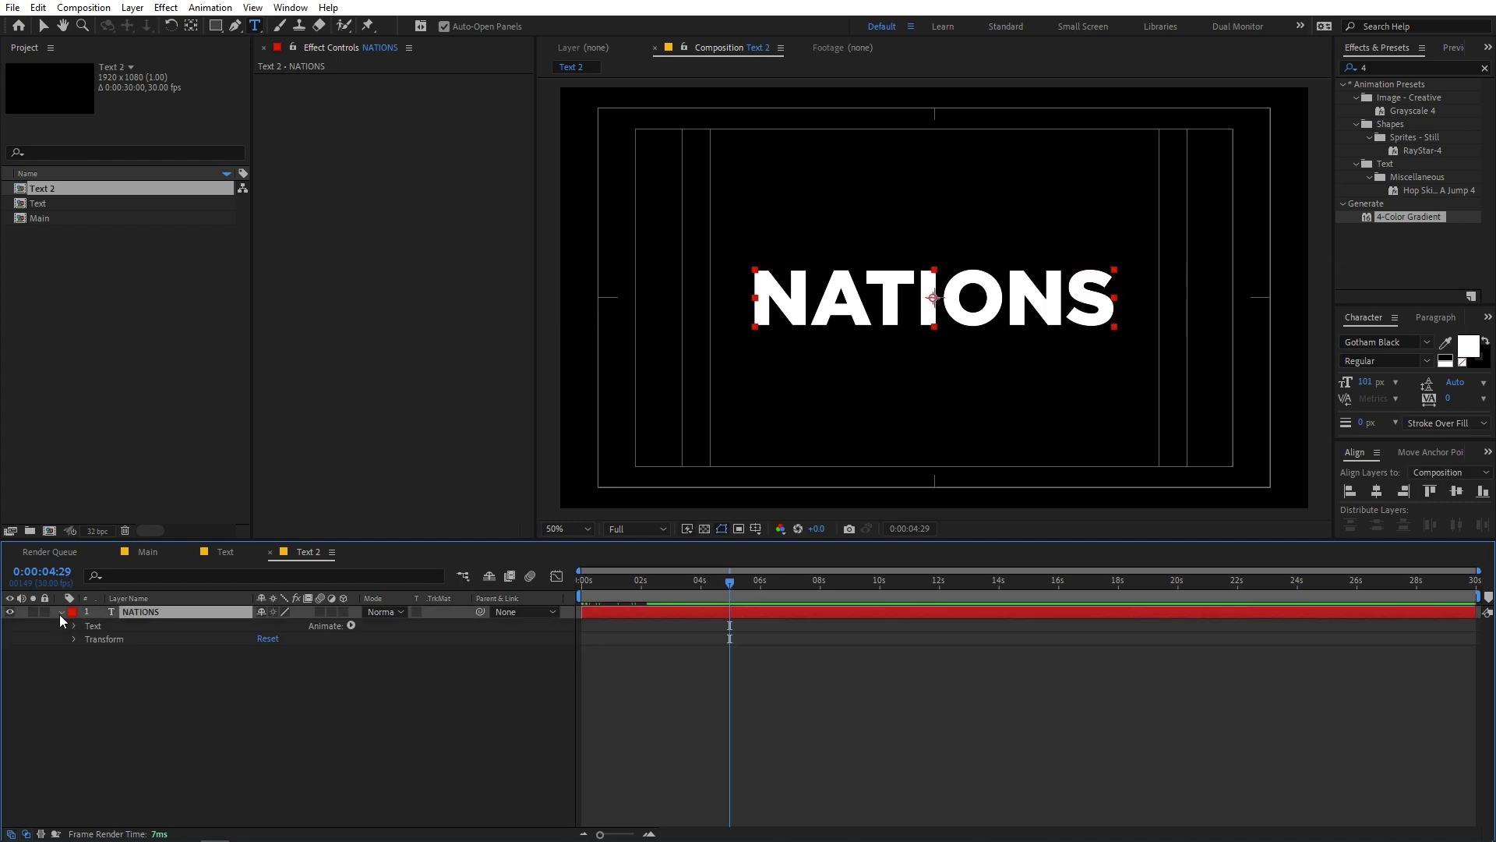
pyautogui.press('u')
pyautogui.press('u')
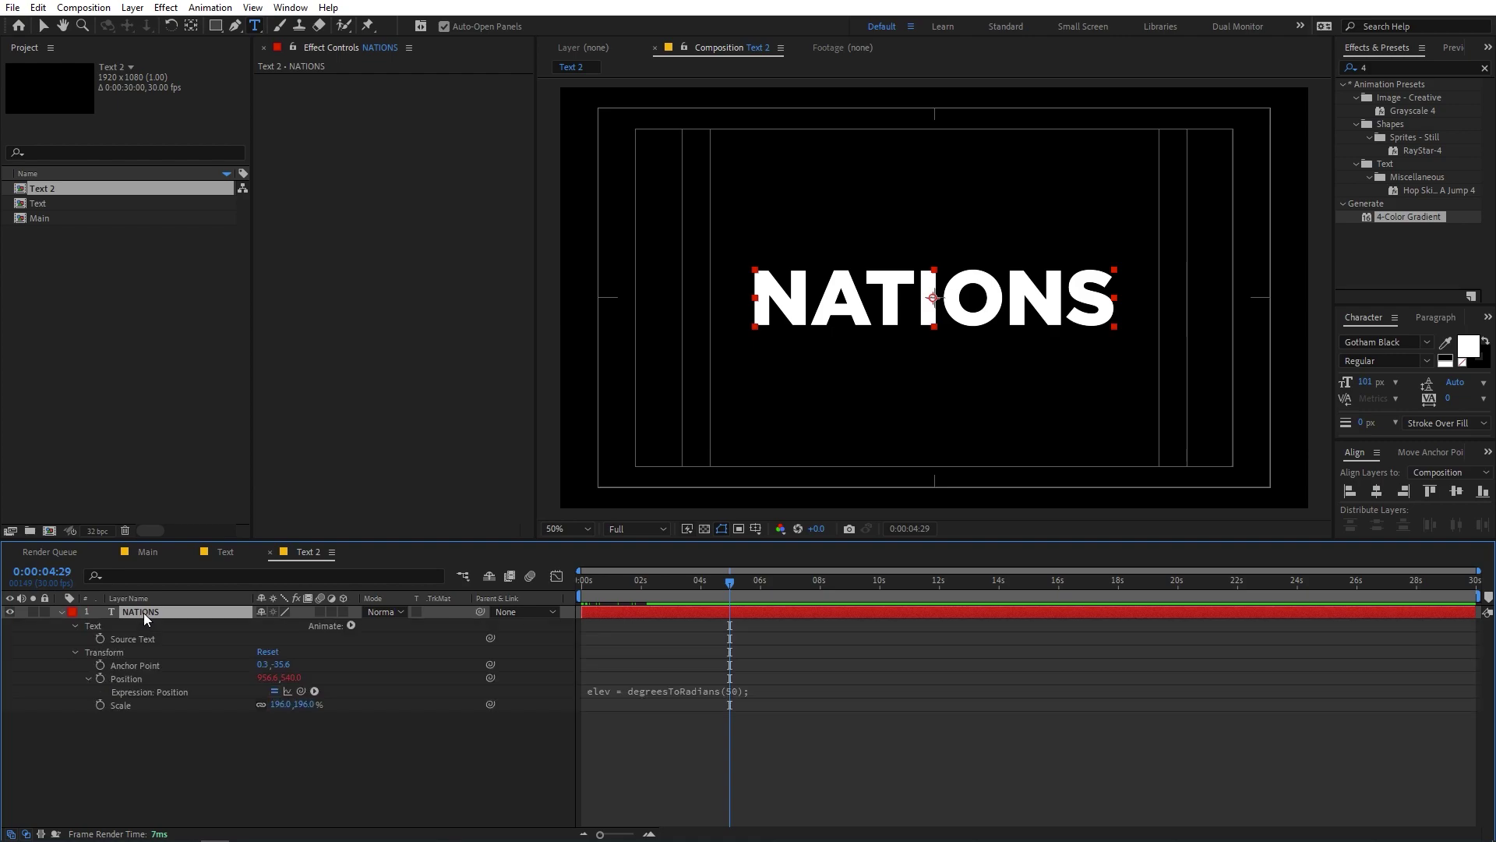
pyautogui.click(667, 692)
pyautogui.click(749, 703)
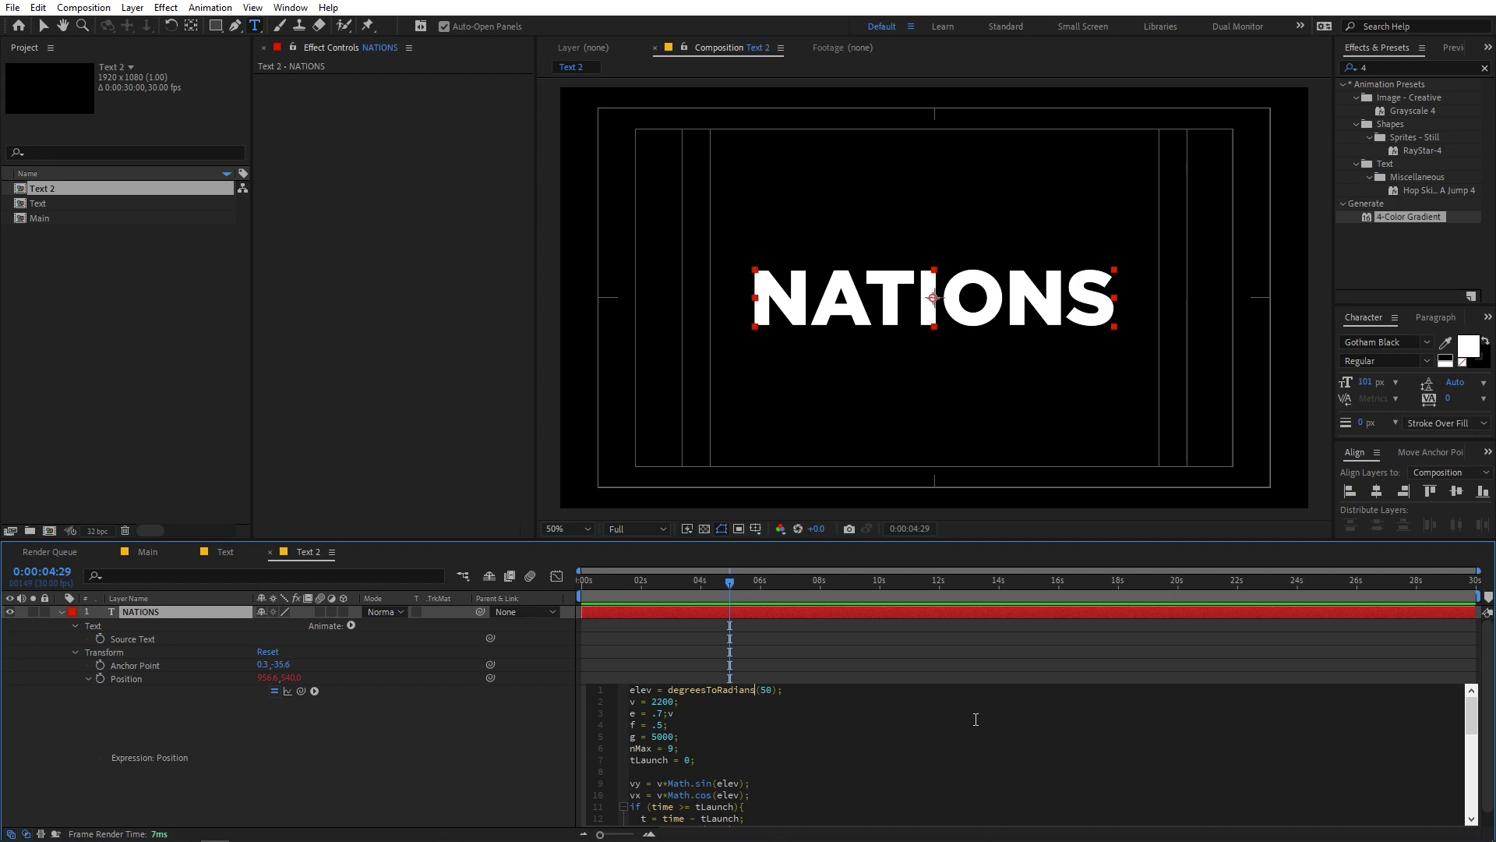
pyautogui.press('Up')
pyautogui.click(771, 689)
pyautogui.hotkey('shift', 'Right')
pyautogui.hotkey('shift', 'Right')
pyautogui.write('130')
pyautogui.click(844, 635)
# Step: Move the NATIONS layer horizontally so that it enters from outside the composition's right edge
pyautogui.press('Home')
pyautogui.scroll(-4, 948, 277)
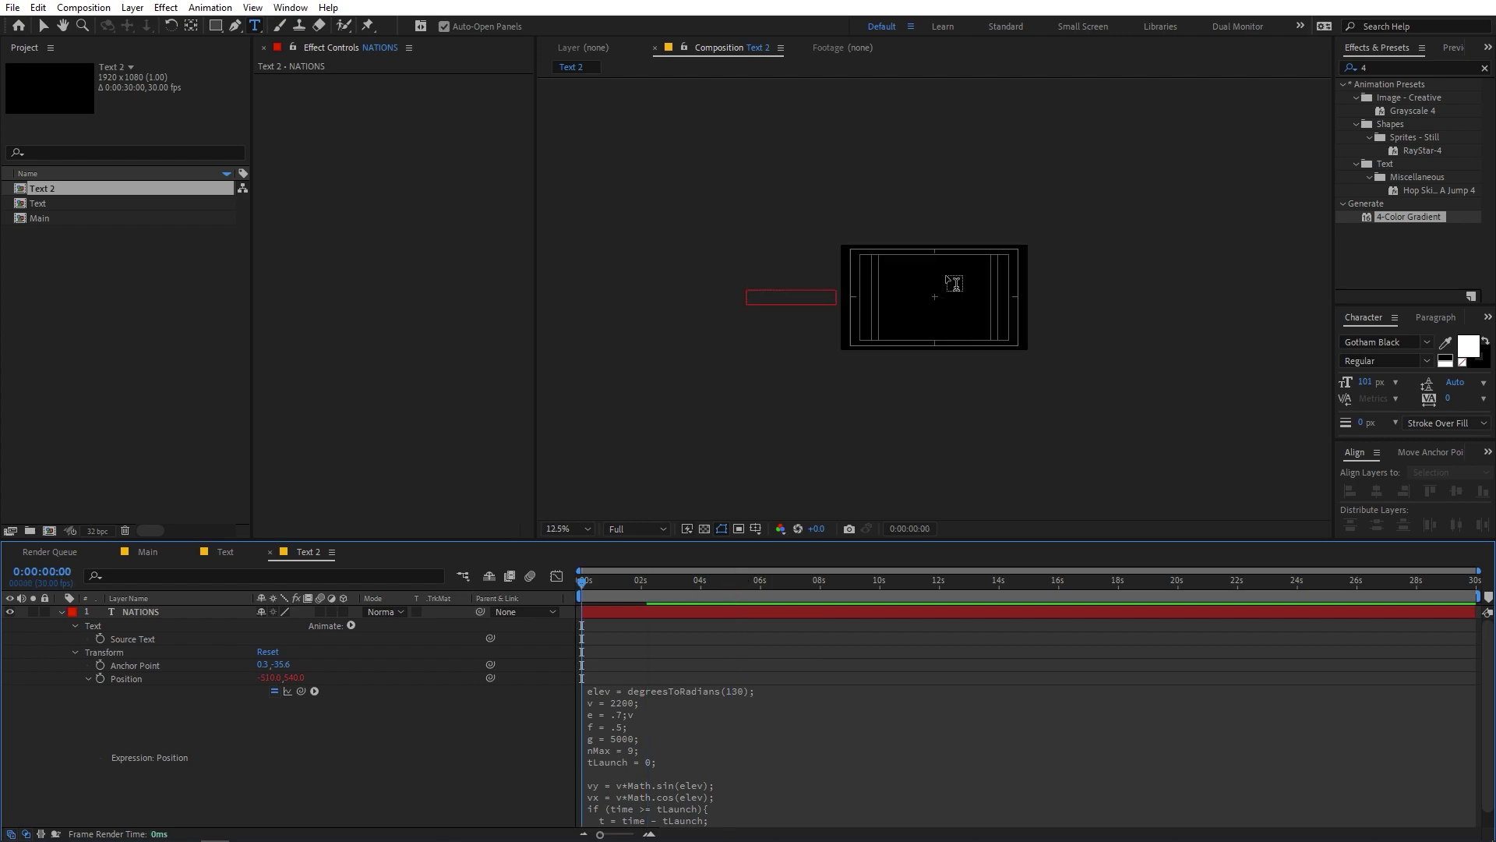
pyautogui.moveTo(592, 592); pyautogui.dragTo(616, 594)
pyautogui.press('v')
pyautogui.moveTo(624, 586); pyautogui.dragTo(747, 586)
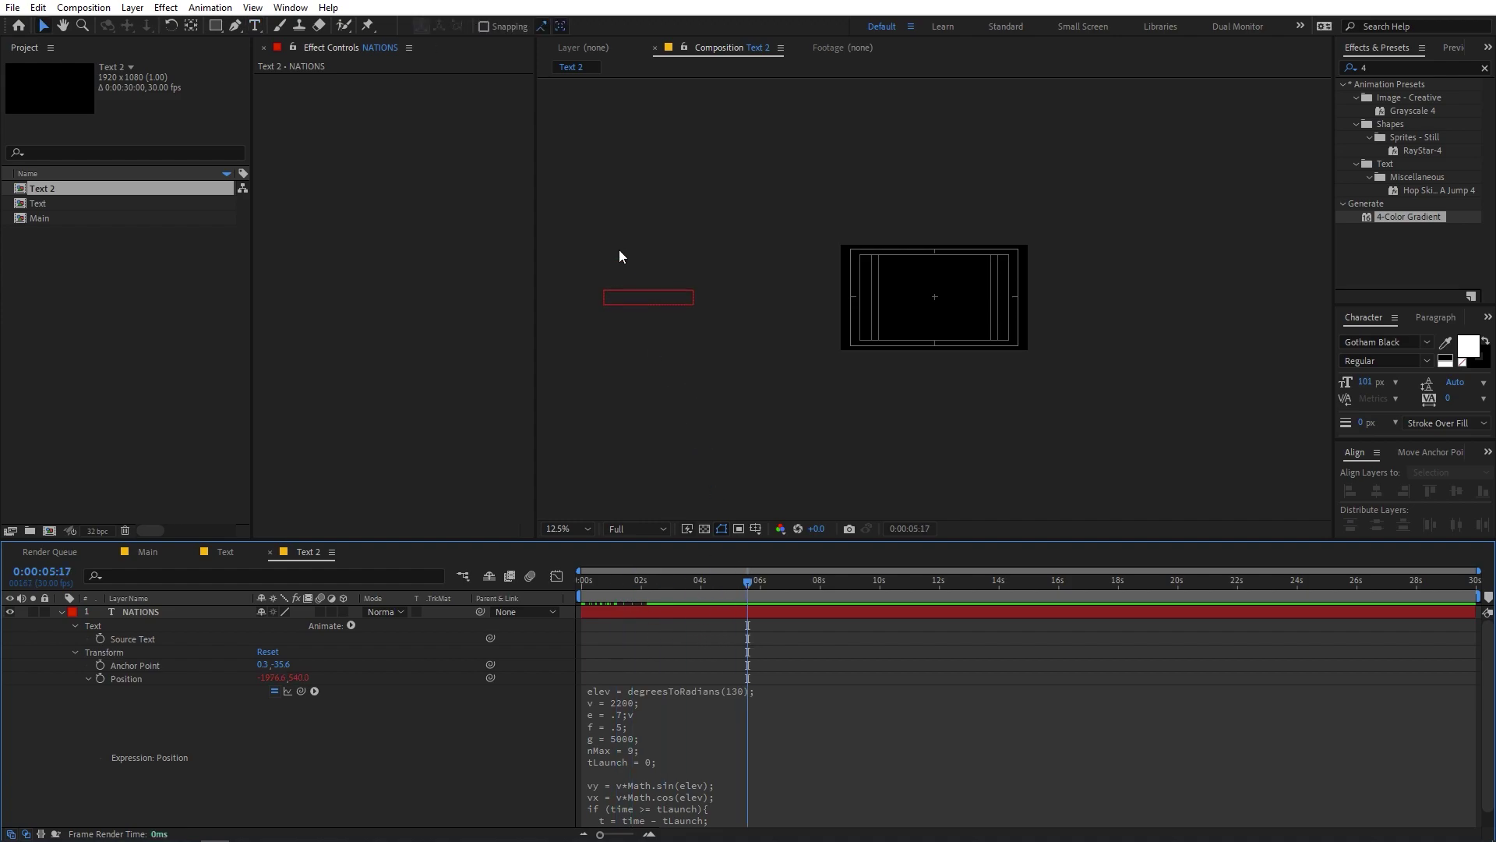
pyautogui.click(639, 302)
pyautogui.scroll(1, 650, 304)
pyautogui.scroll(-1, 634, 306)
pyautogui.moveTo(658, 296); pyautogui.dragTo(1074, 300)
pyautogui.scroll(2, 969, 296)
# Step: Preview the NATIONS text bouncing in from the opposite side and return to the Main composition
pyautogui.press('space')
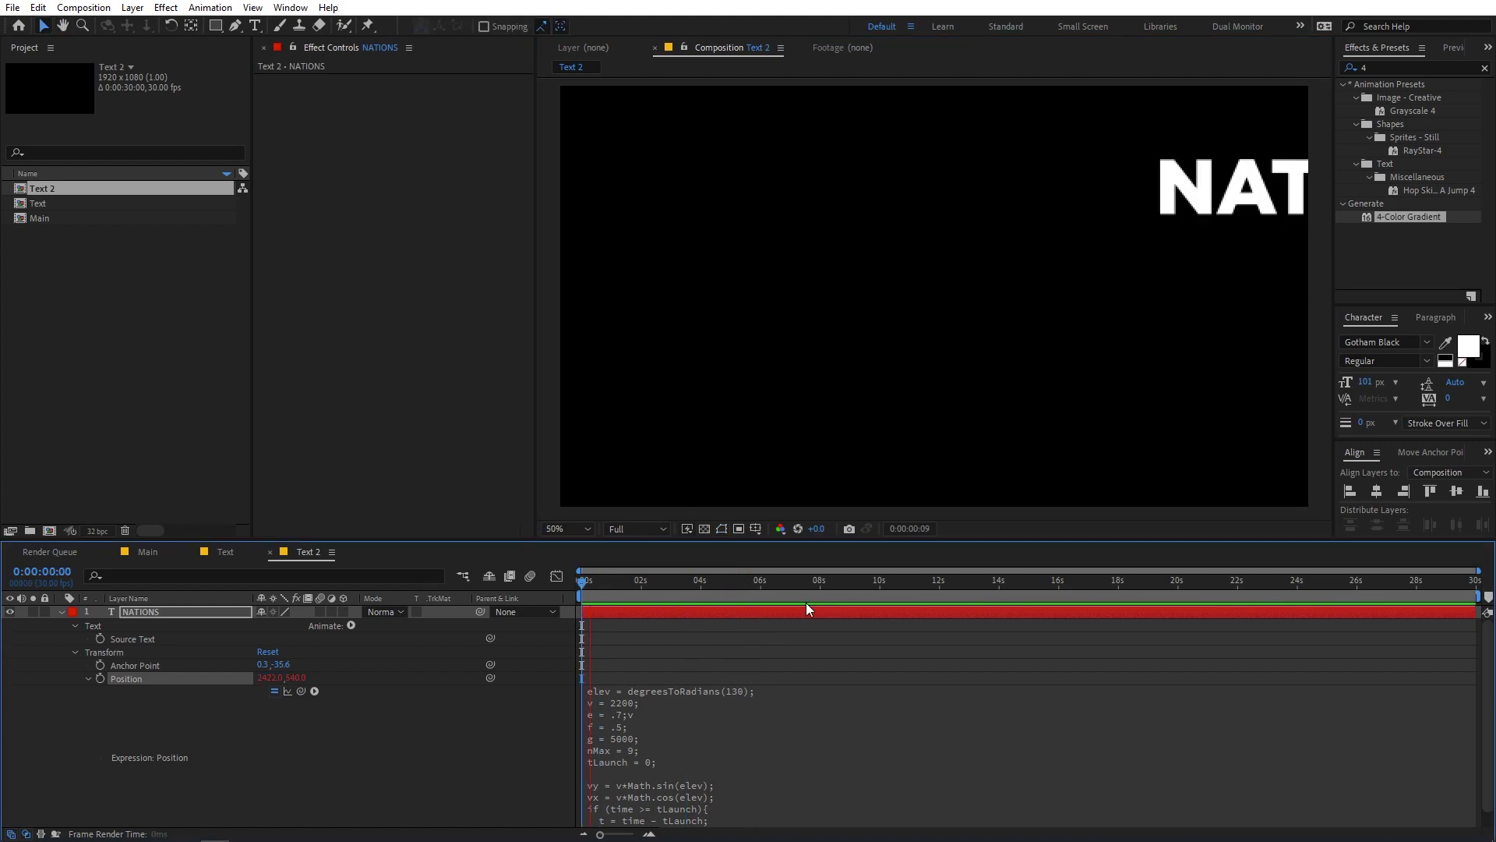
pyautogui.hotkey('ctrl', 'd')
pyautogui.press('space')
pyautogui.click(146, 551)
pyautogui.click(138, 405)
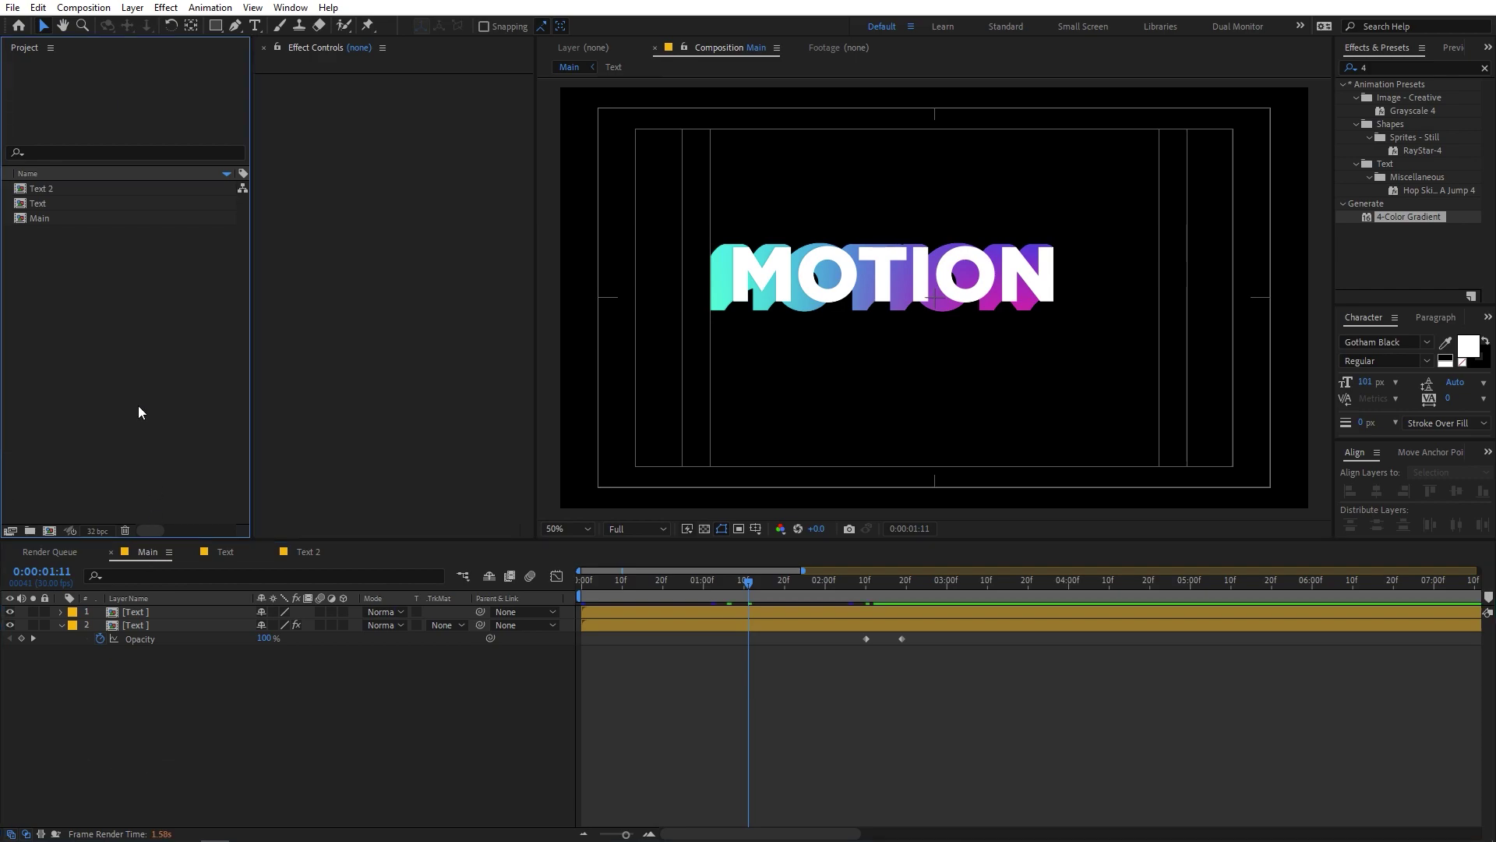
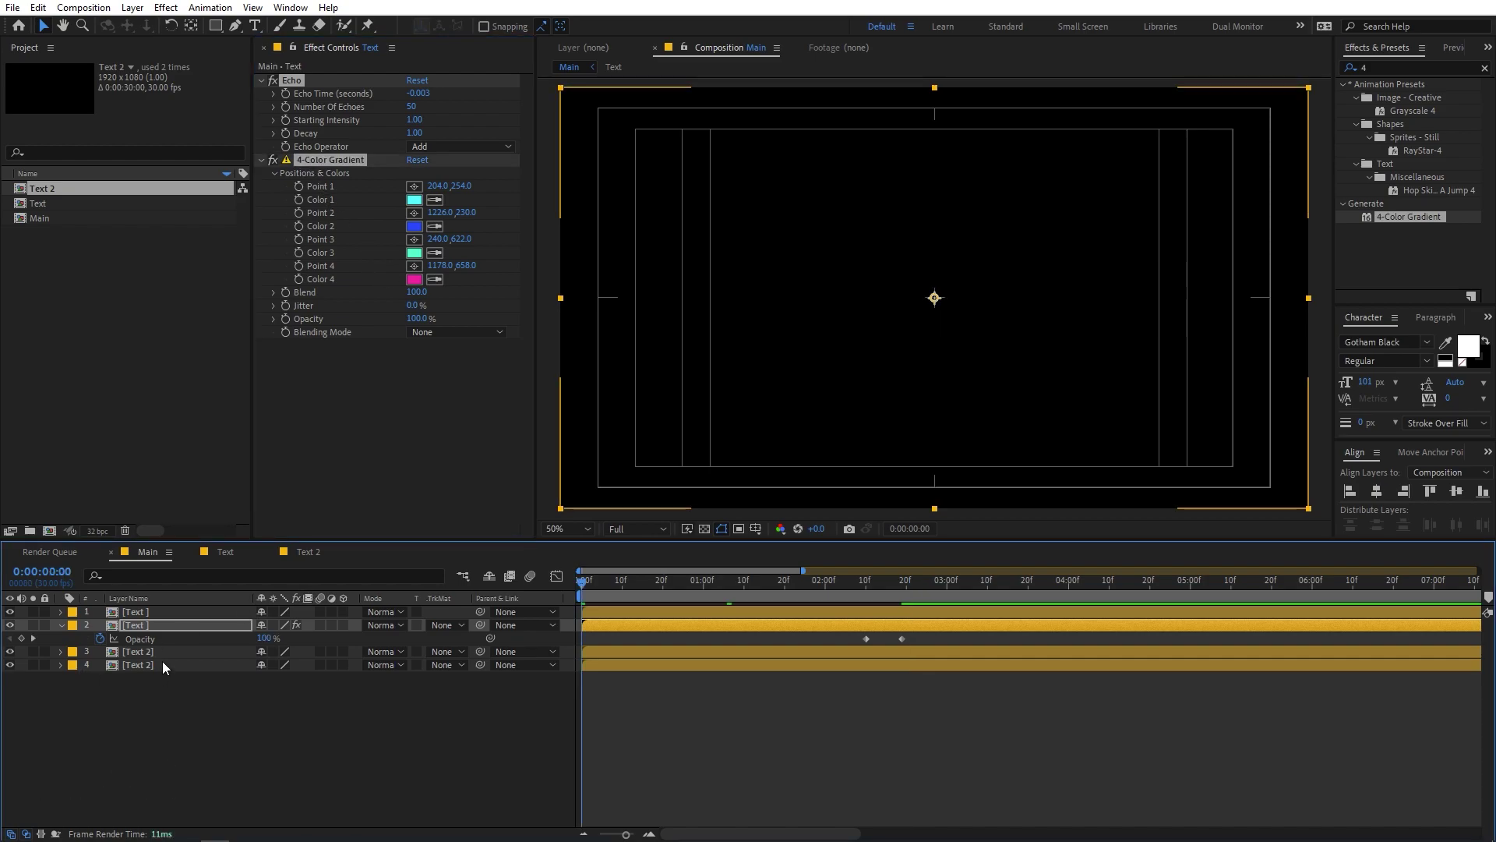
# Step: Paste the Echo and 4-Color Gradient effects onto the bottom Text 2 layer and preview both trails
pyautogui.click(162, 664)
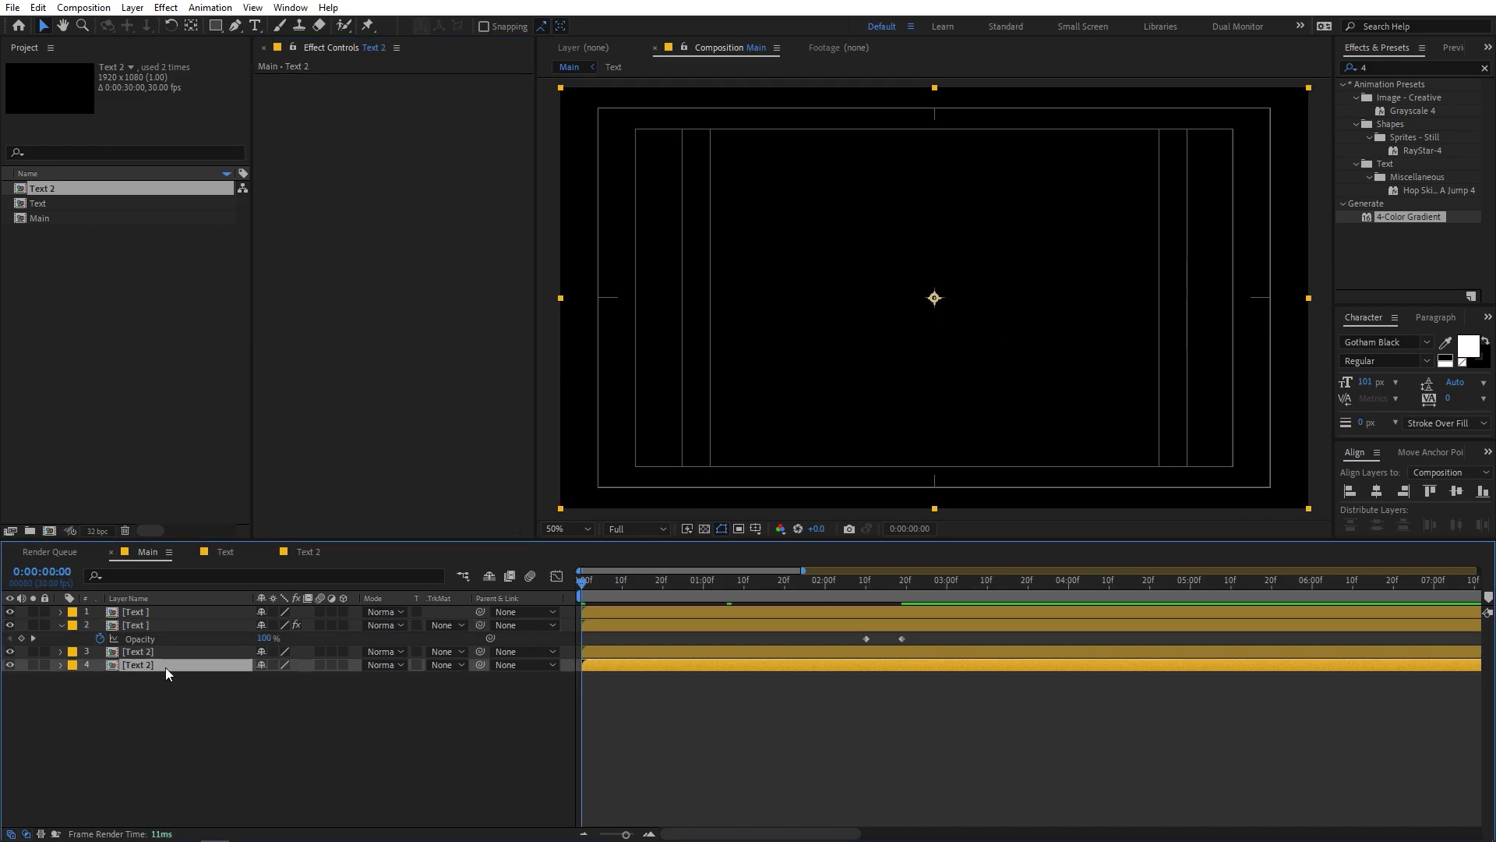
pyautogui.hotkey('ctrl', 'v')
pyautogui.click(816, 740)
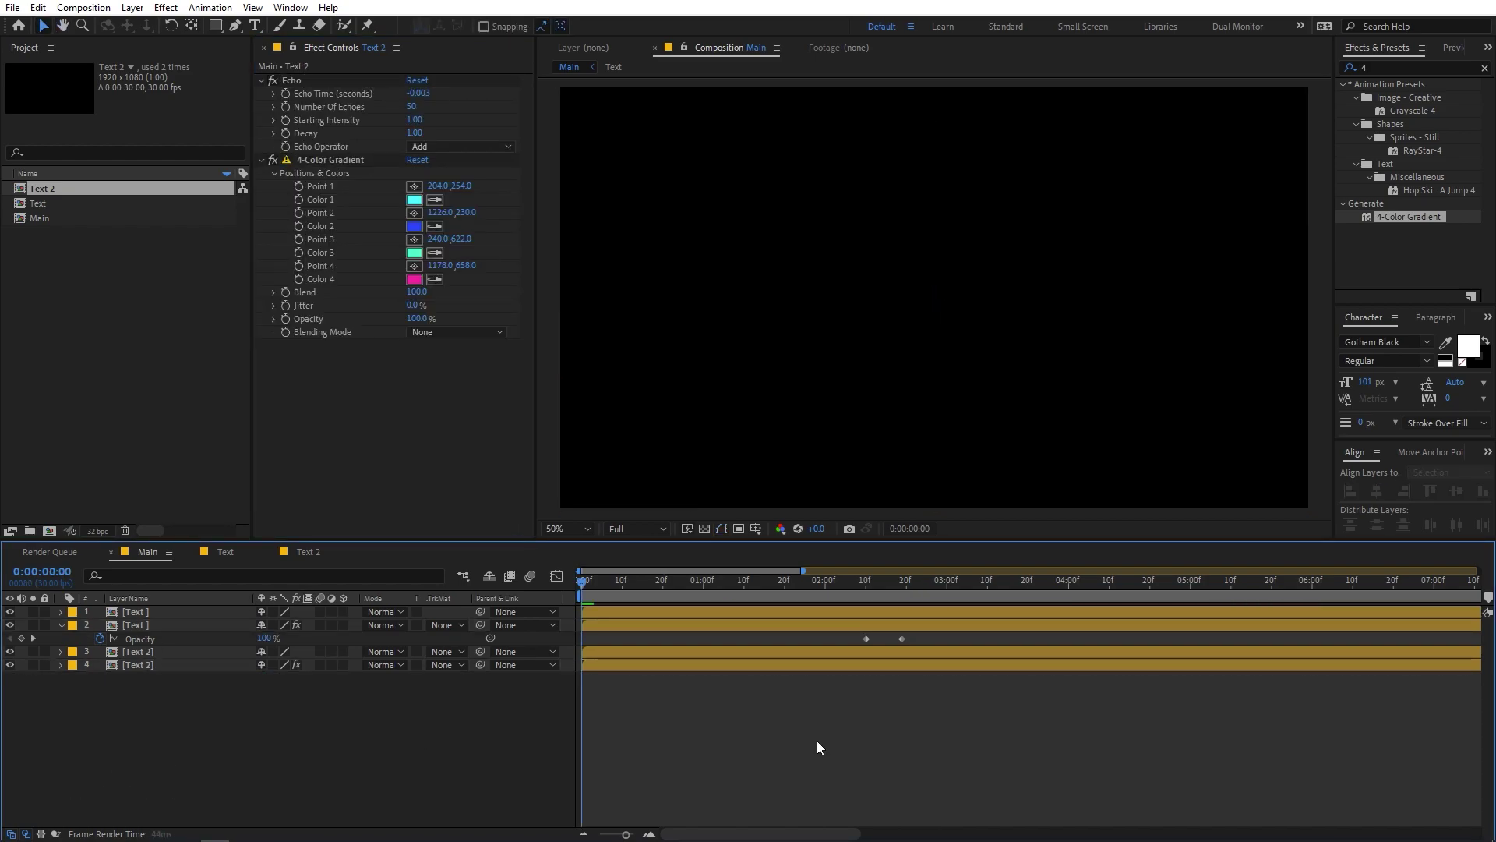
pyautogui.press('space')
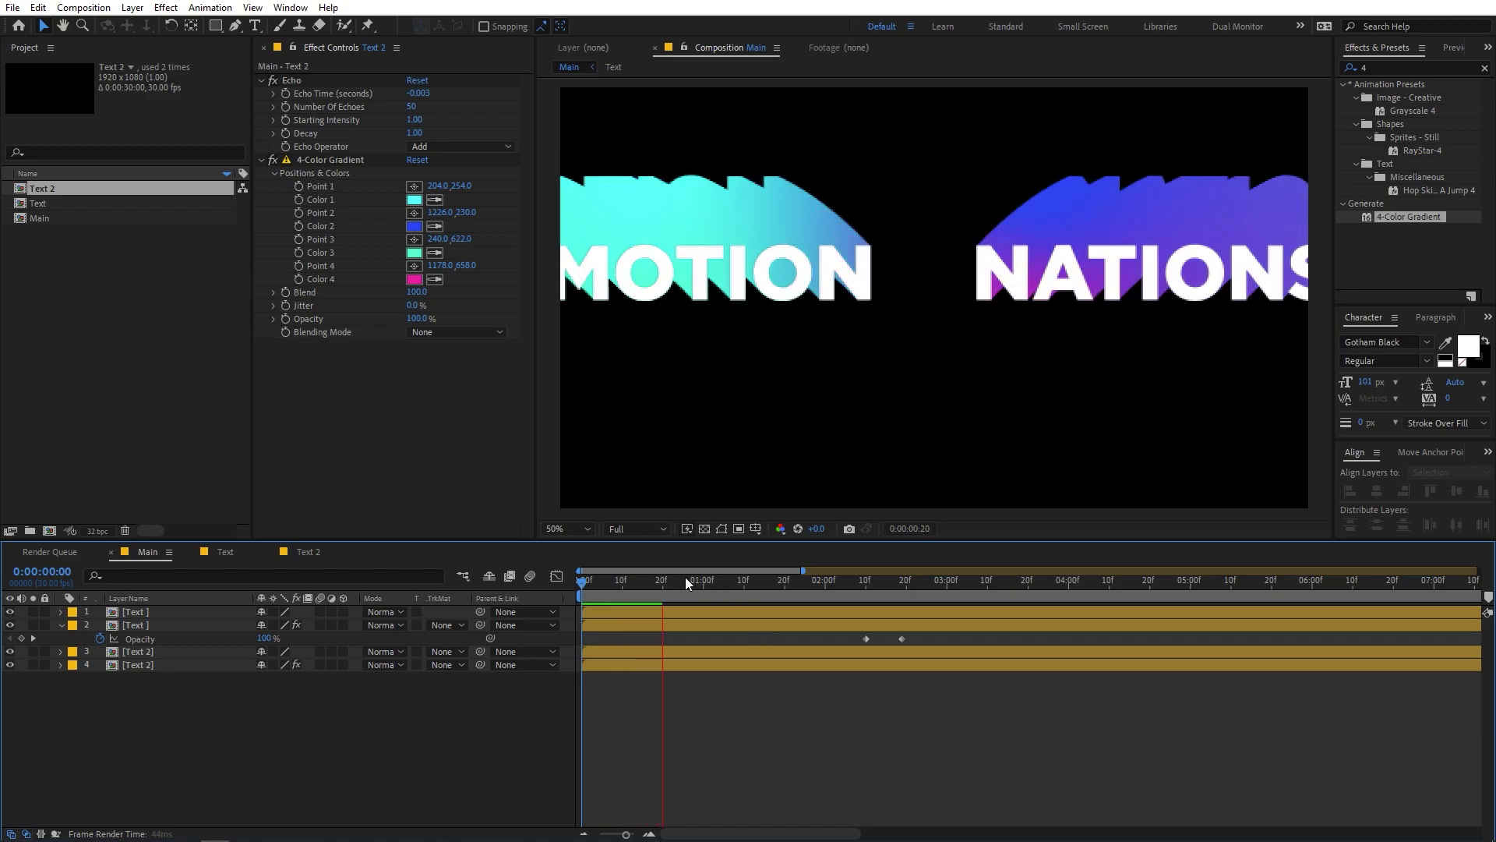
# Step: At 0:00:02:19, move both Text layers up so that MOTION sits higher than NATIONS
pyautogui.moveTo(717, 593); pyautogui.dragTo(904, 594)
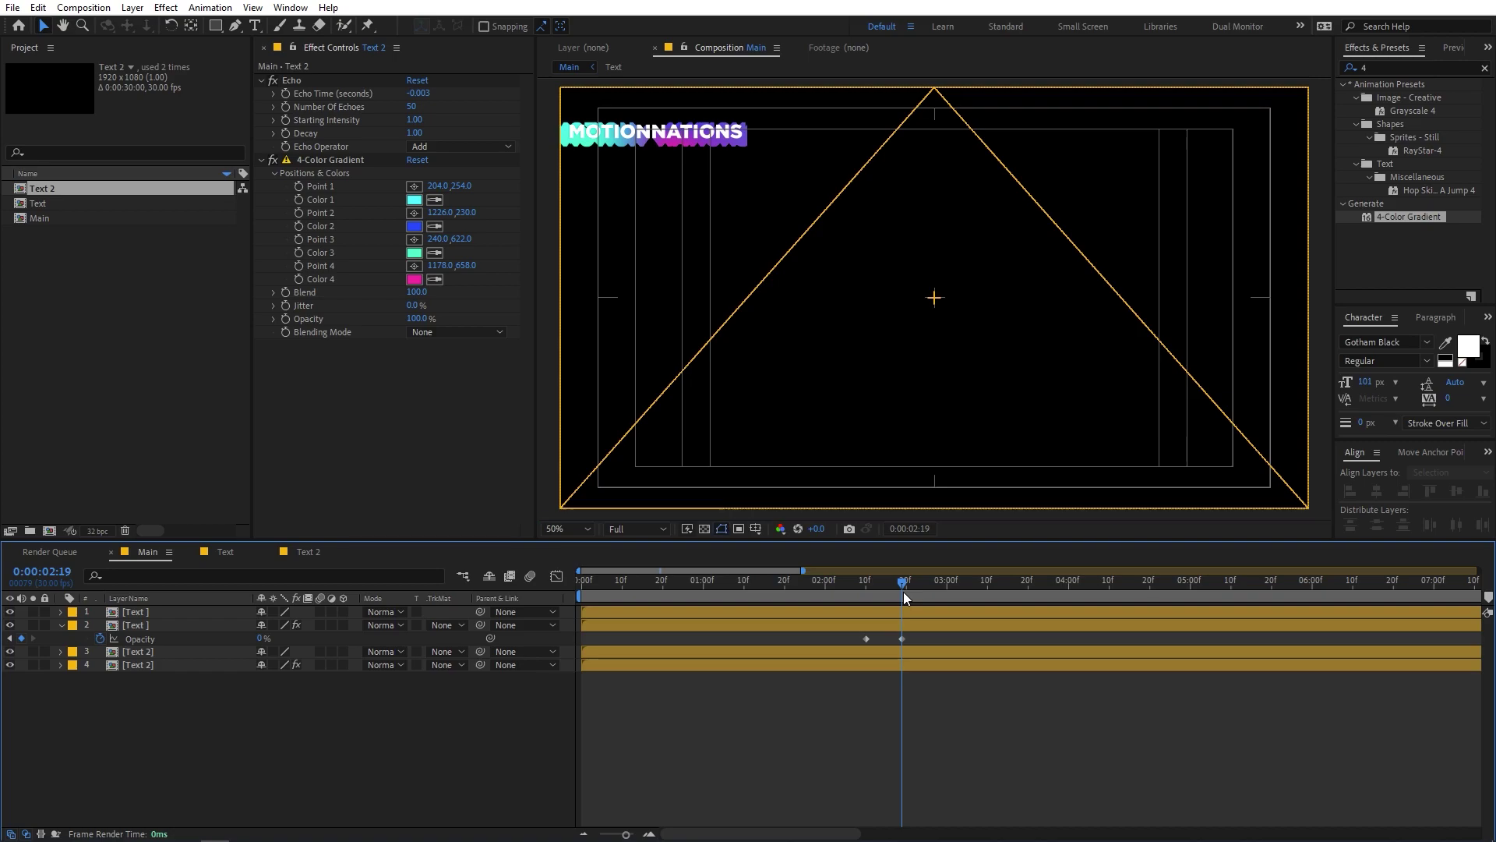
pyautogui.click(149, 626)
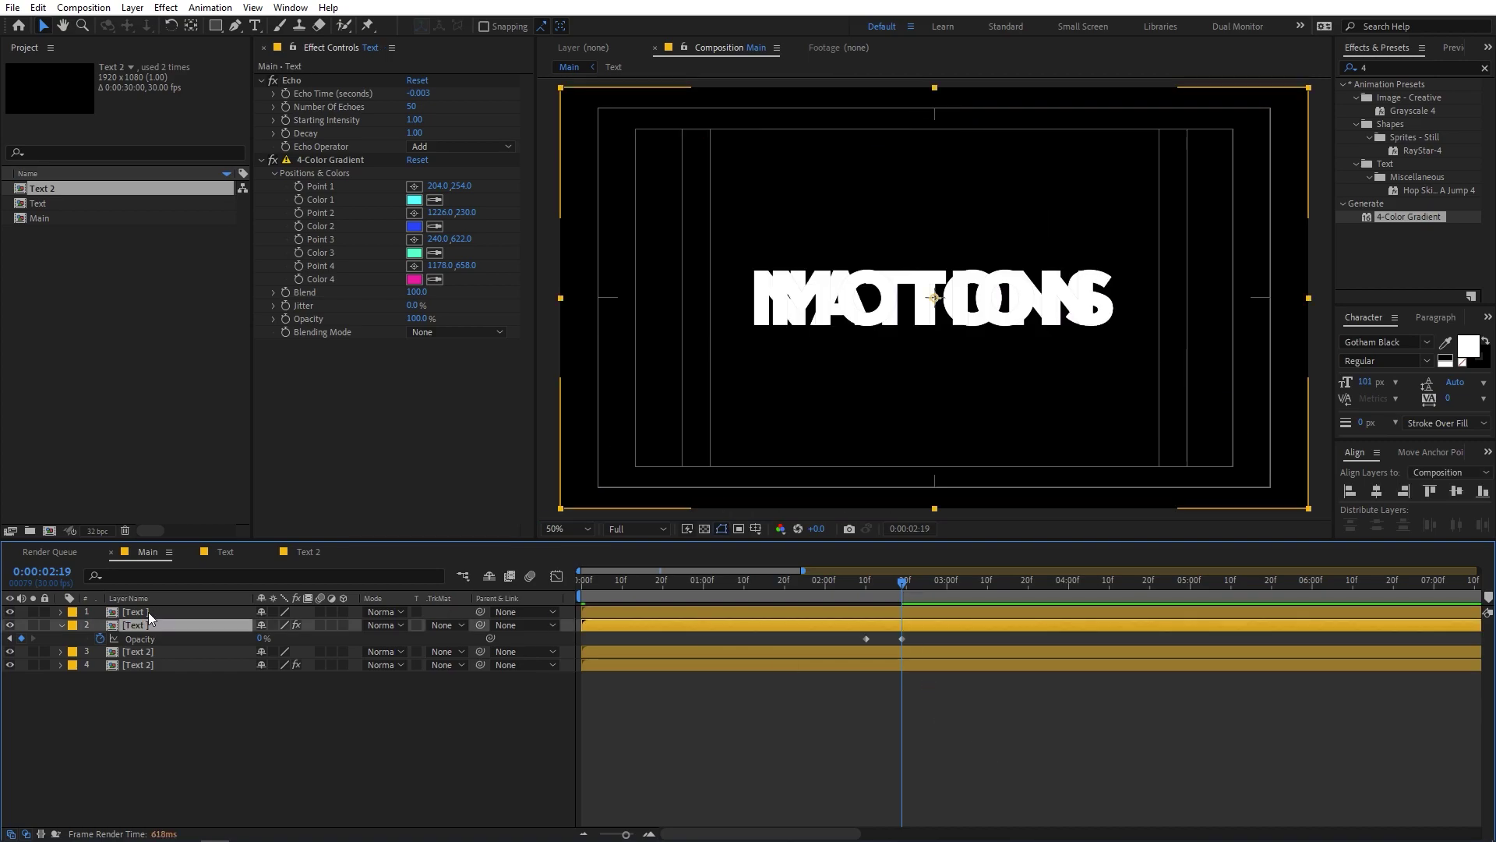
pyautogui.keyDown('shift'); pyautogui.click(147, 611); pyautogui.keyUp('shift')
pyautogui.hotkey('shift', 'Up')
pyautogui.hotkey('shift', 'Up')
pyautogui.hotkey('shift', 'Up')
pyautogui.hotkey('shift', 'Up')
pyautogui.hotkey('shift', 'Up')
pyautogui.hotkey('shift', 'Up')
pyautogui.hotkey('shift', 'Up')
pyautogui.hotkey('shift', 'Up')
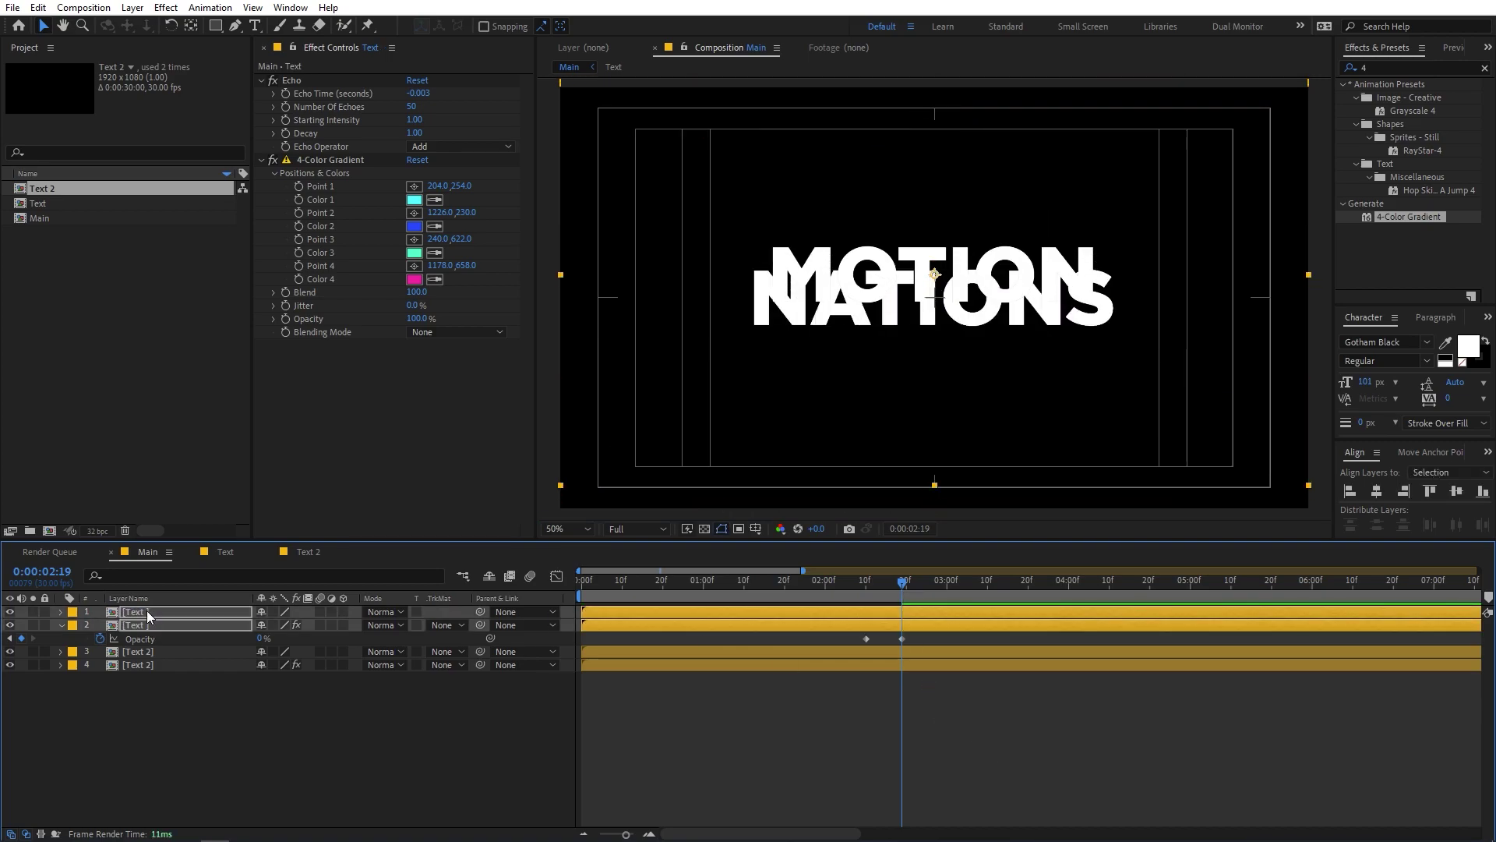
# Step: Move both Text 2 layers down so that NATIONS sits clear below MOTION
pyautogui.click(152, 658)
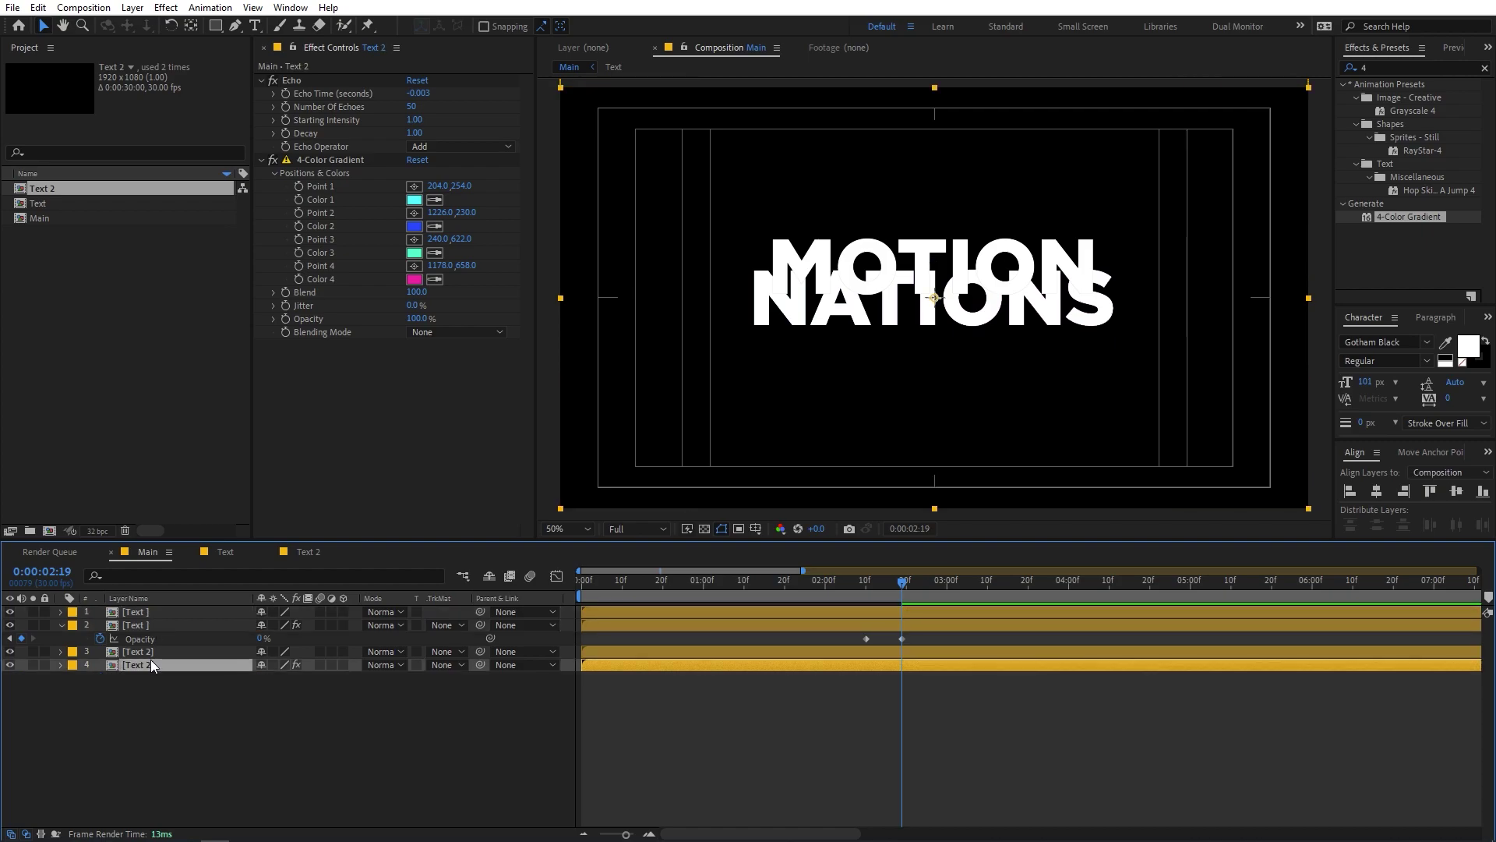
pyautogui.keyDown('shift'); pyautogui.click(149, 653); pyautogui.keyUp('shift')
pyautogui.hotkey('shift', 'Down')
pyautogui.hotkey('shift', 'Down')
pyautogui.hotkey('shift', 'Down')
pyautogui.hotkey('shift', 'Down')
pyautogui.hotkey('shift', 'Down')
pyautogui.hotkey('shift', 'Down')
pyautogui.hotkey('shift', 'Down')
pyautogui.hotkey('shift', 'Down')
pyautogui.hotkey('shift', 'Down')
pyautogui.hotkey('shift', 'Down')
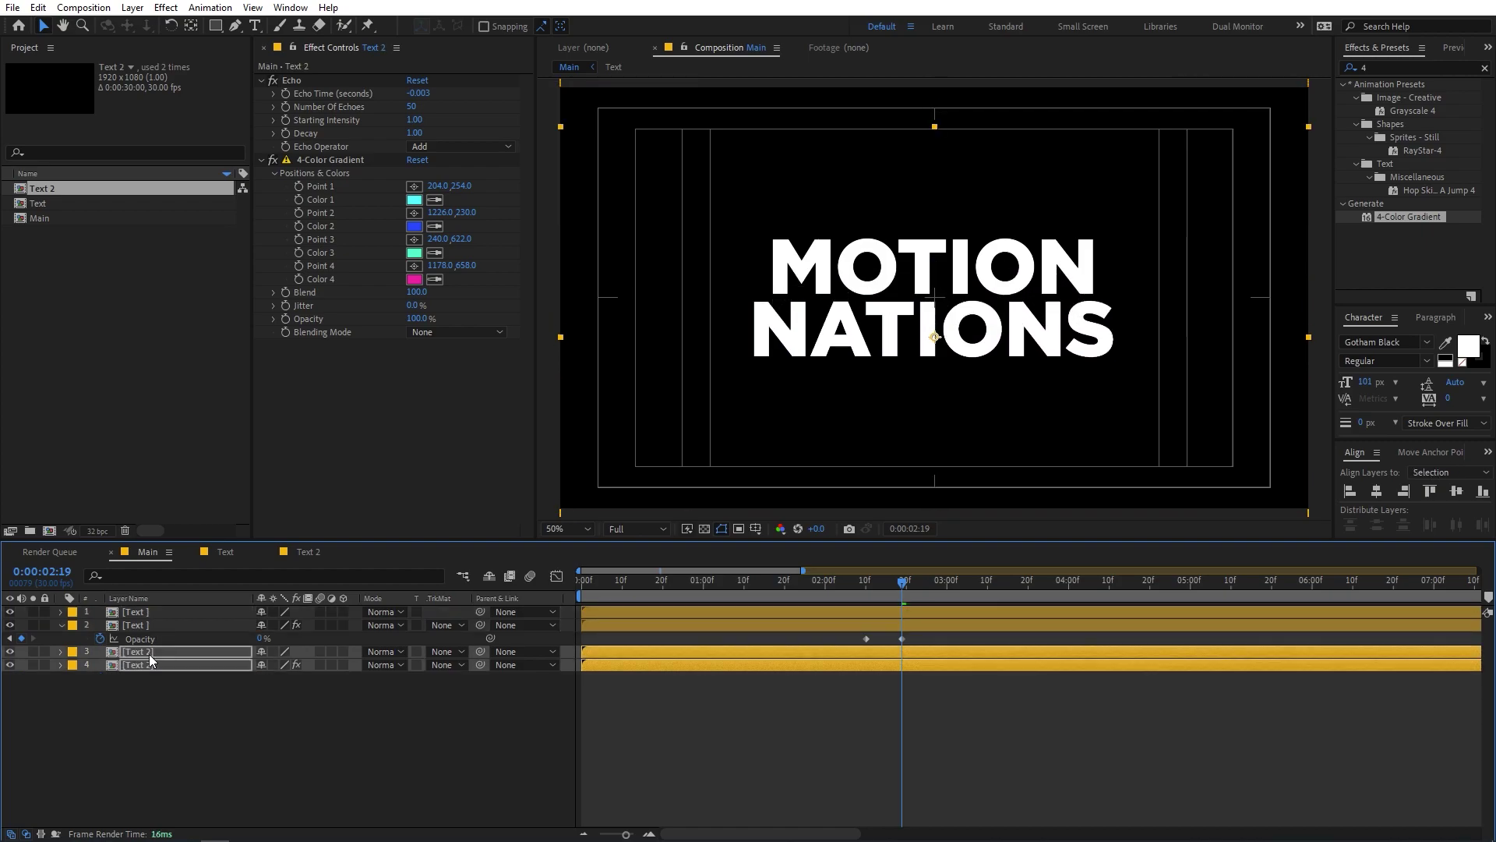
# Step: Nudge all four text layers up together to recentre the two-line title vertically
pyautogui.keyDown('shift'); pyautogui.click(170, 615); pyautogui.keyUp('shift')
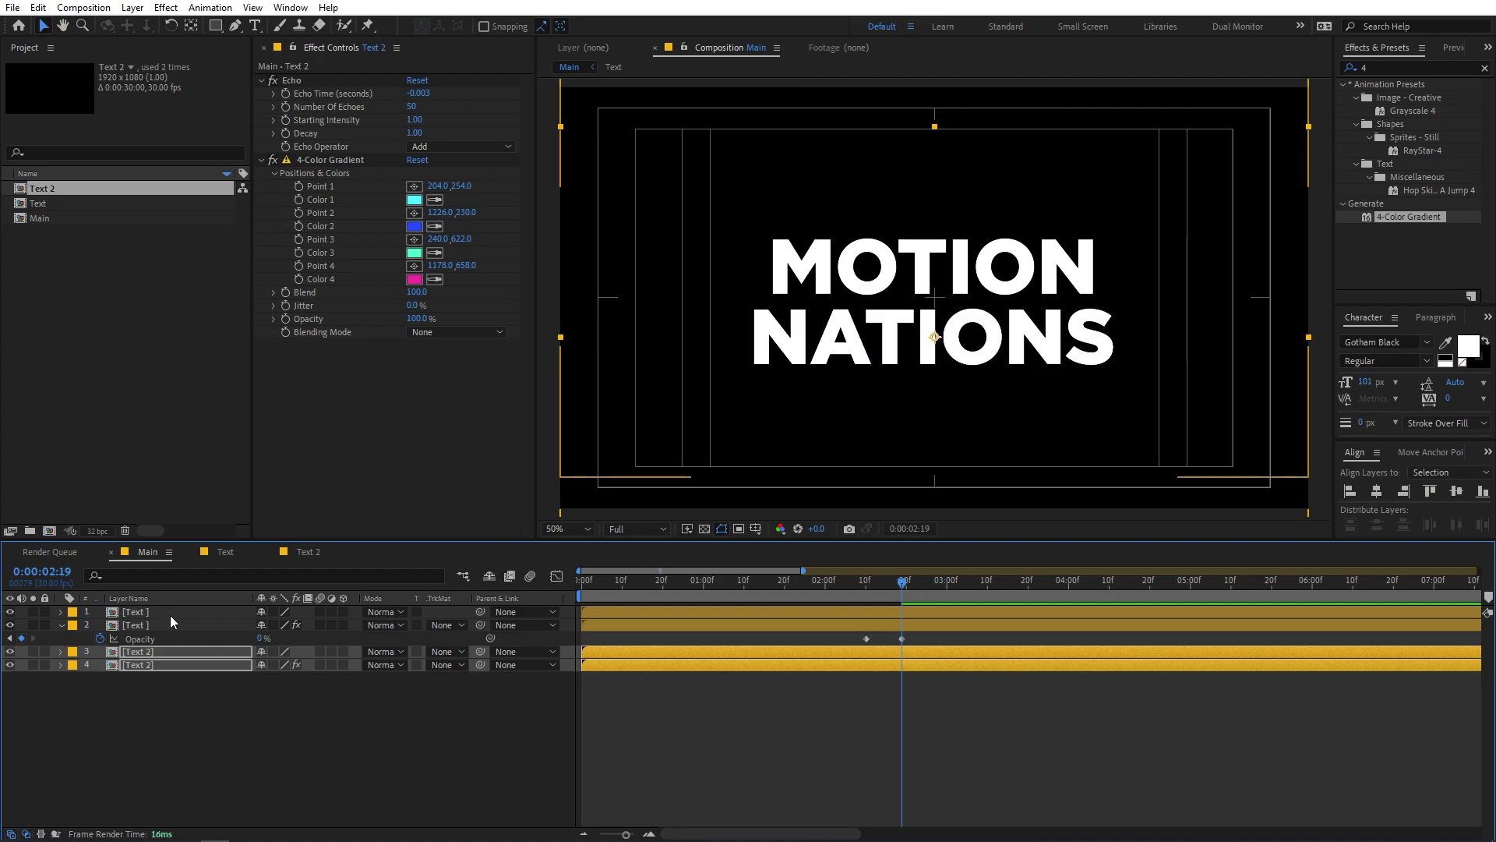
pyautogui.hotkey('shift', 'Up')
pyautogui.hotkey('shift', 'Up')
pyautogui.hotkey('shift', 'Up')
pyautogui.hotkey('shift', 'Up')
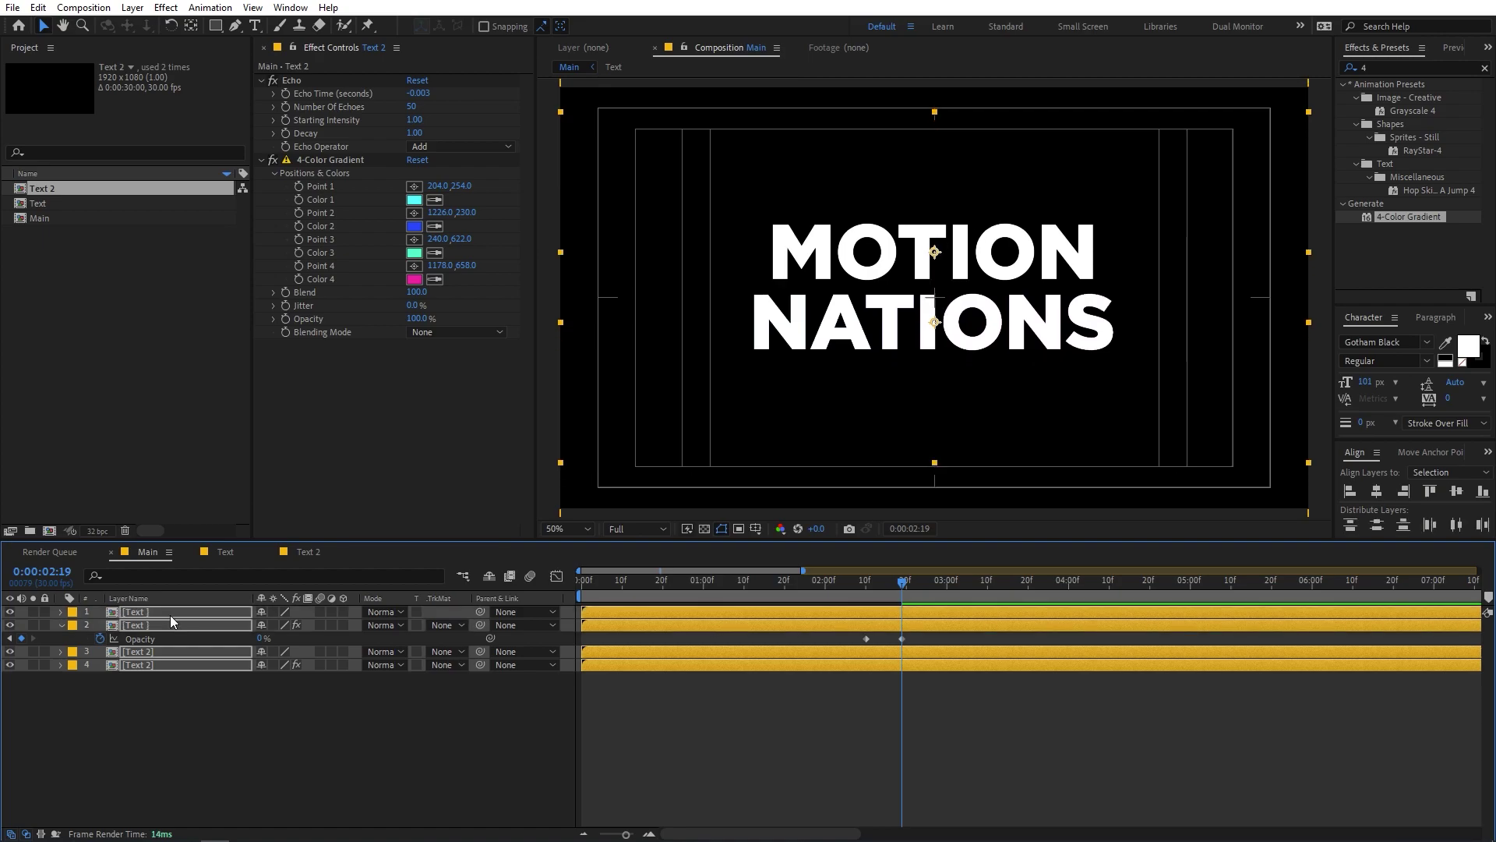
# Step: Copy the Opacity fade keyframes from the lower Text layer to the bottom Text 2 layer at 0:00:02:10 and preview the animation
pyautogui.moveTo(910, 635); pyautogui.dragTo(811, 643)
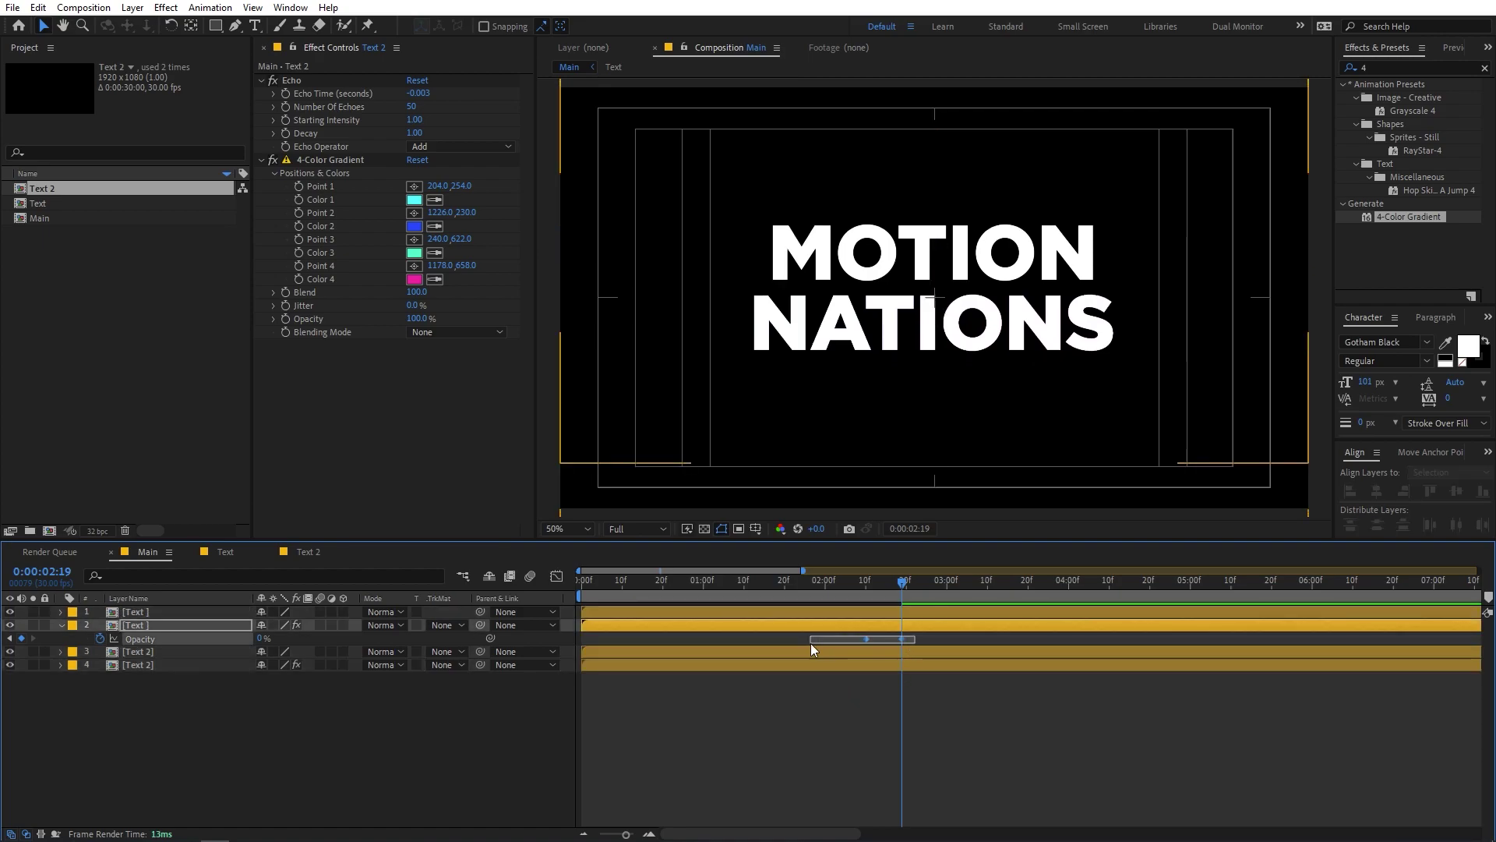
pyautogui.click(865, 592)
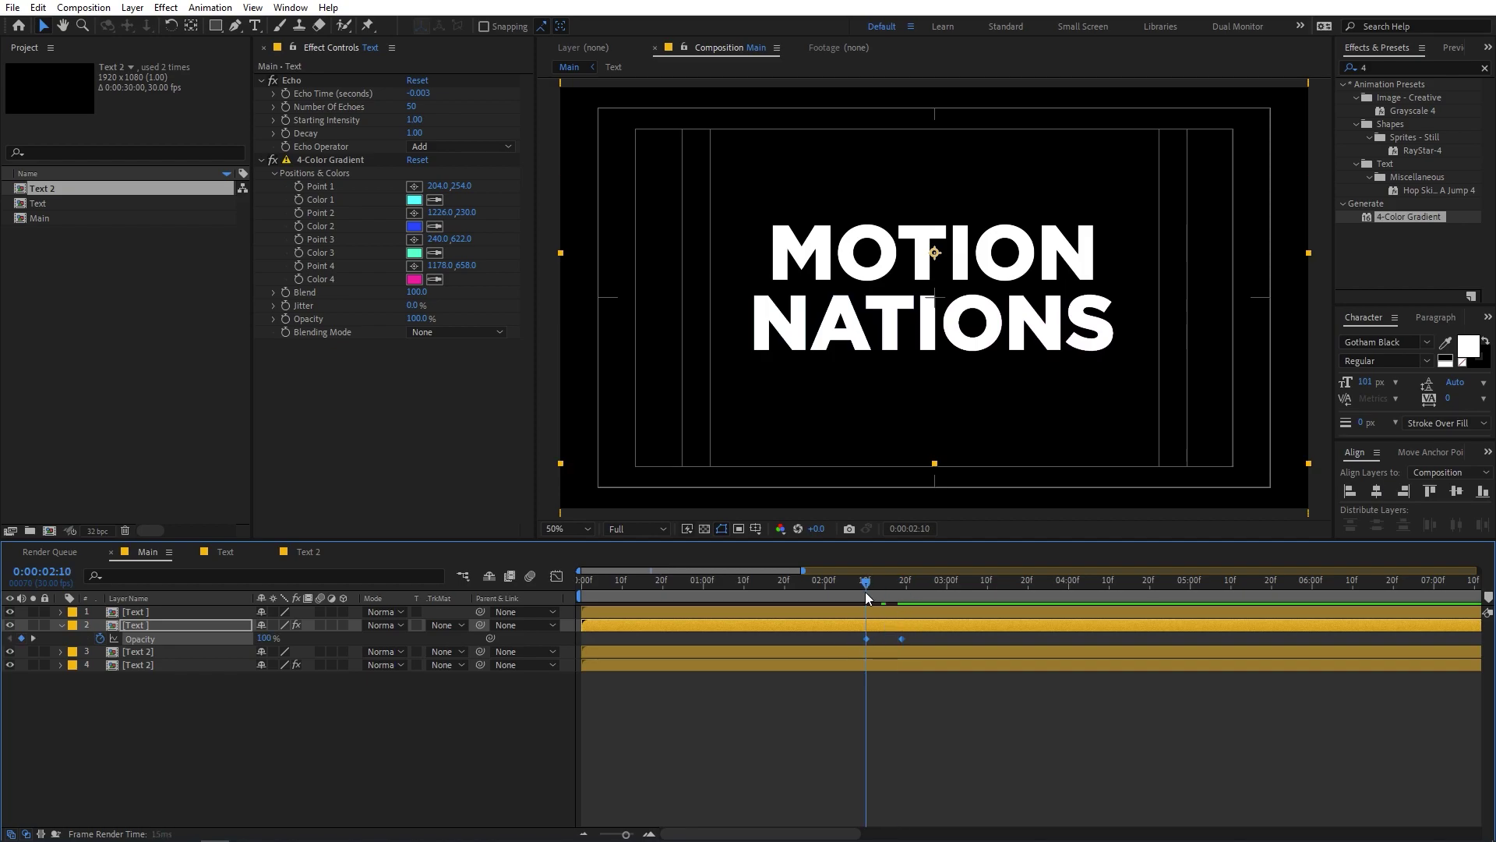
pyautogui.click(873, 666)
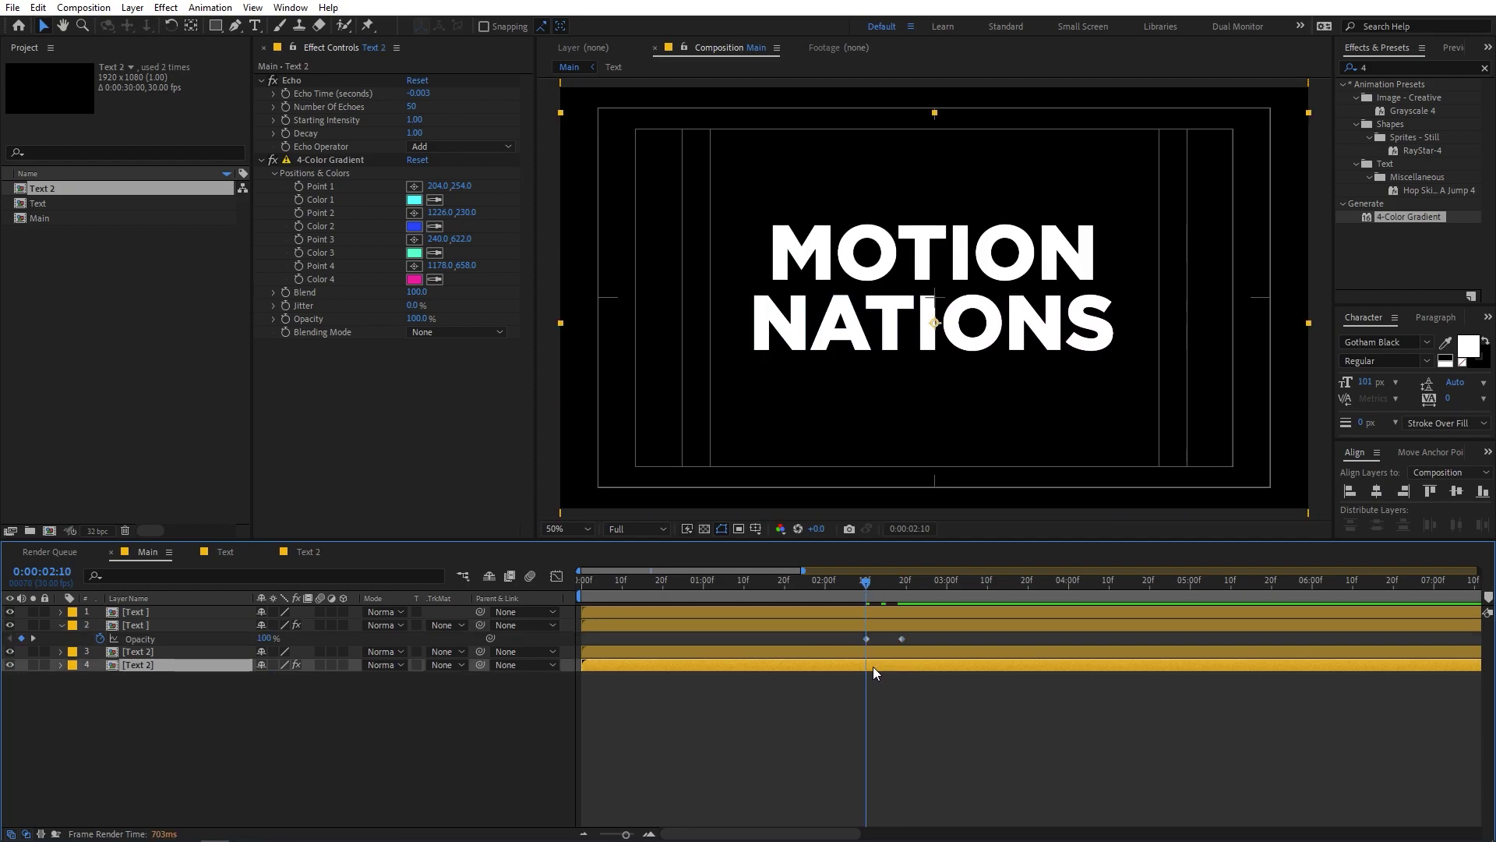
pyautogui.hotkey('ctrl', 'v')
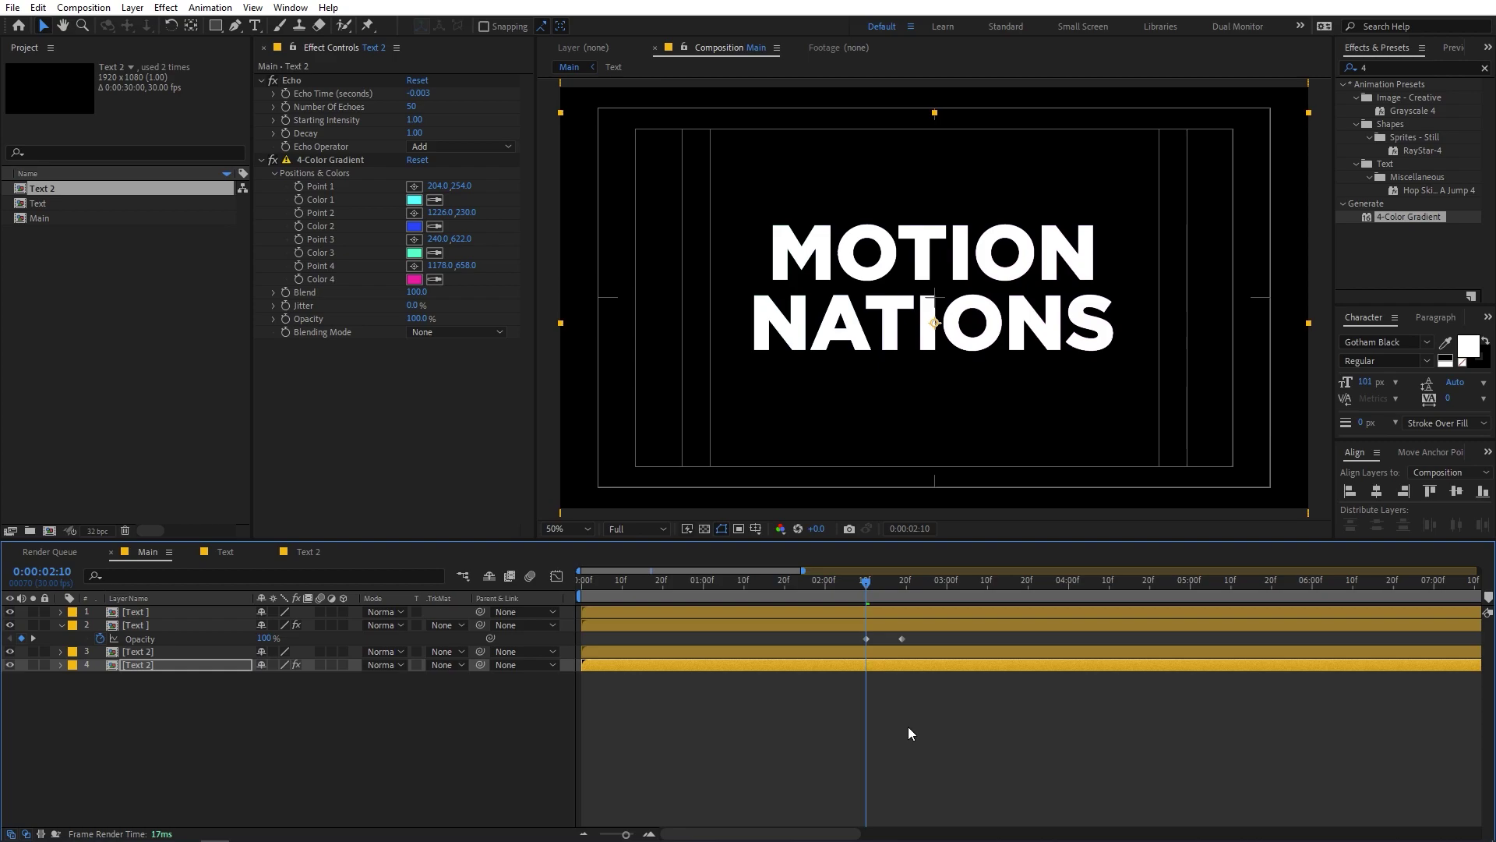
pyautogui.hotkey('ctrl', 'v')
pyautogui.press('Home')
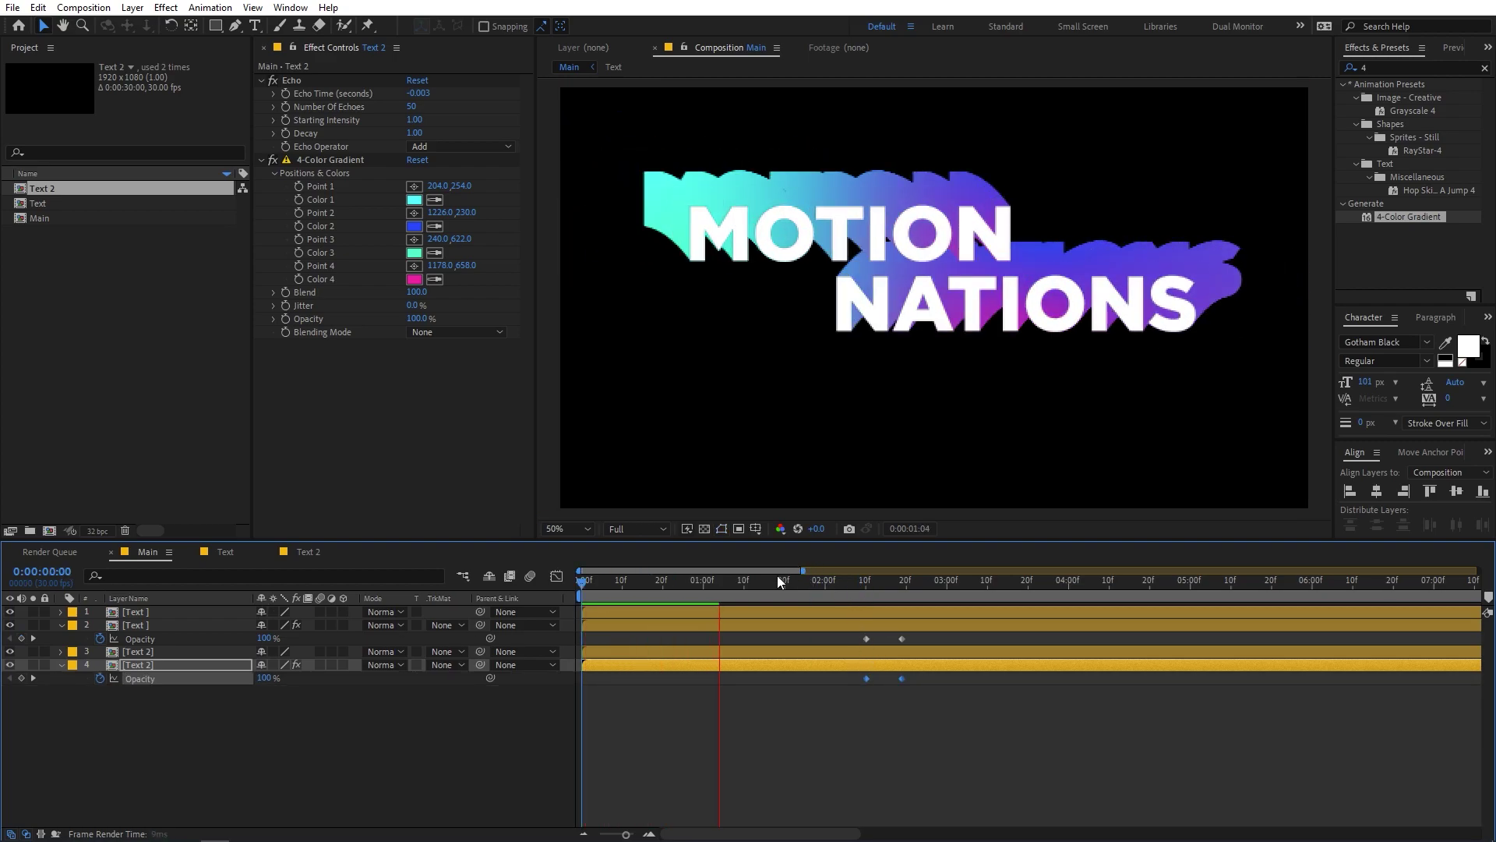
pyautogui.press('space')
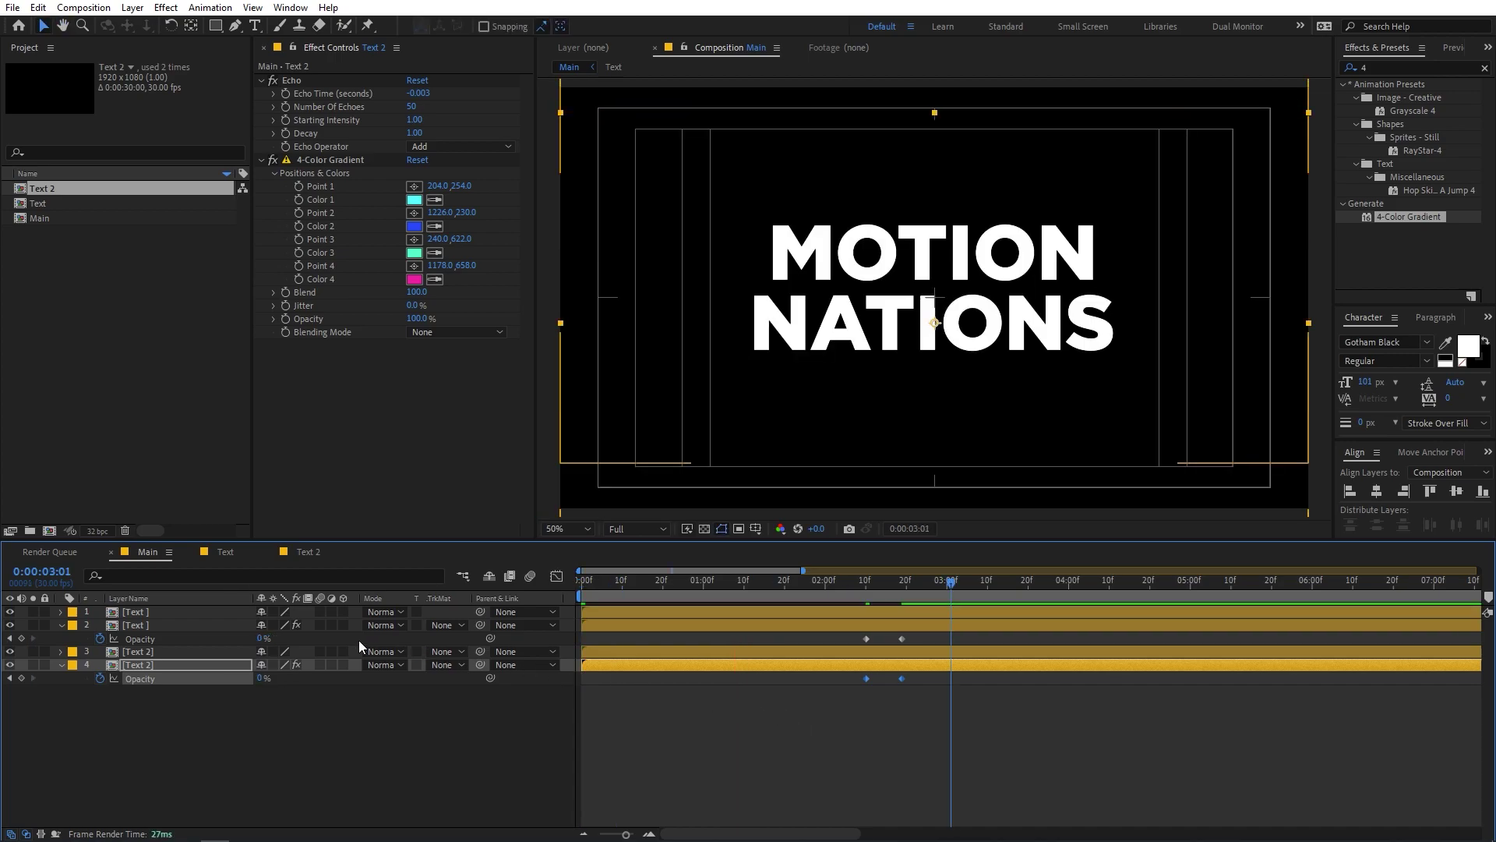
# Step: Open the Text precomposition and replace the word MOTION with ANIMATION
pyautogui.doubleClick(175, 624)
pyautogui.click(139, 611)
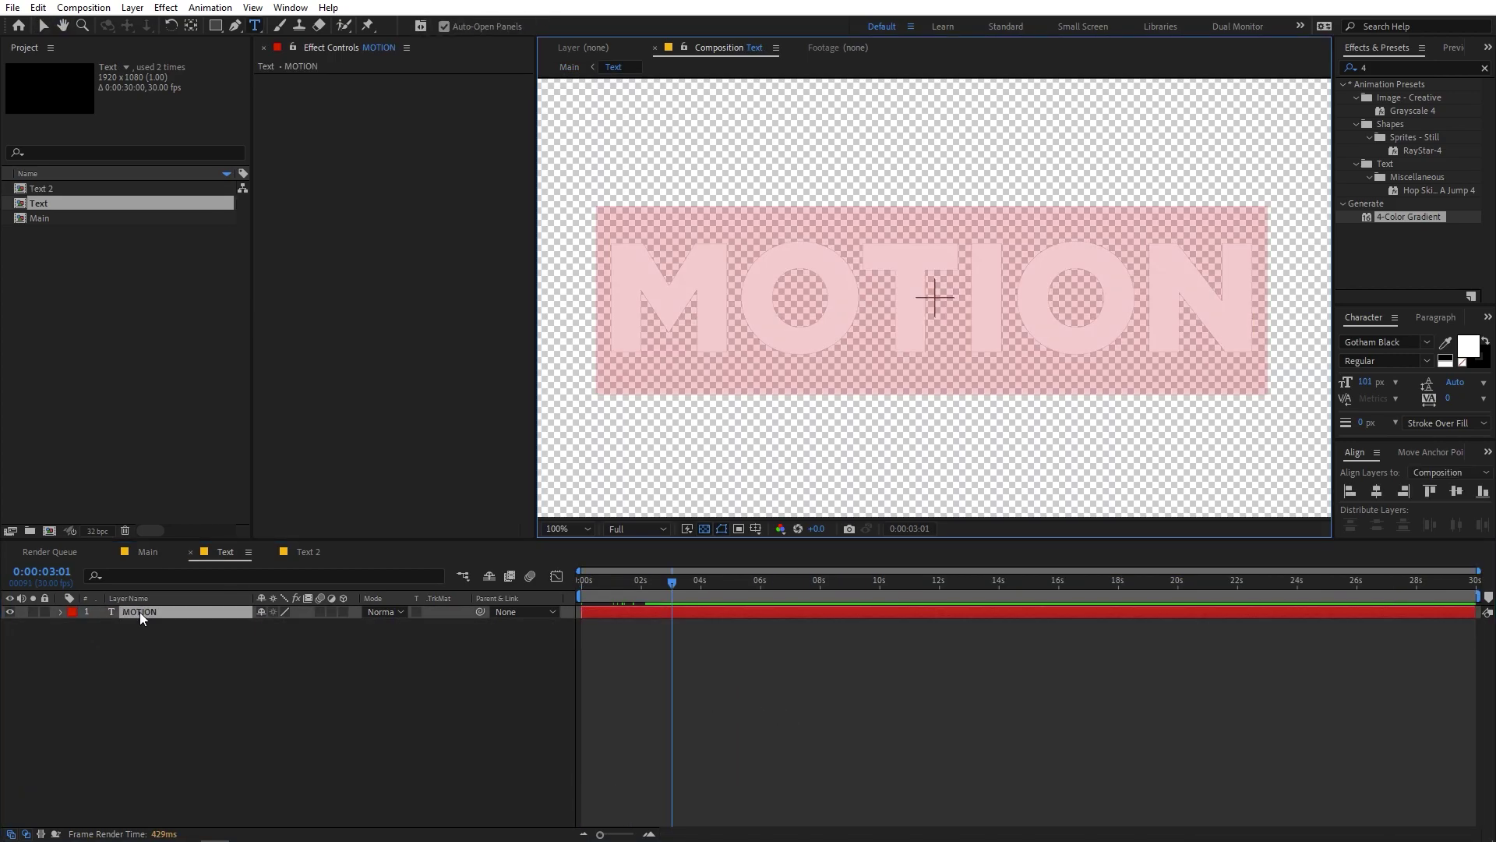
pyautogui.write('ANIMAT')
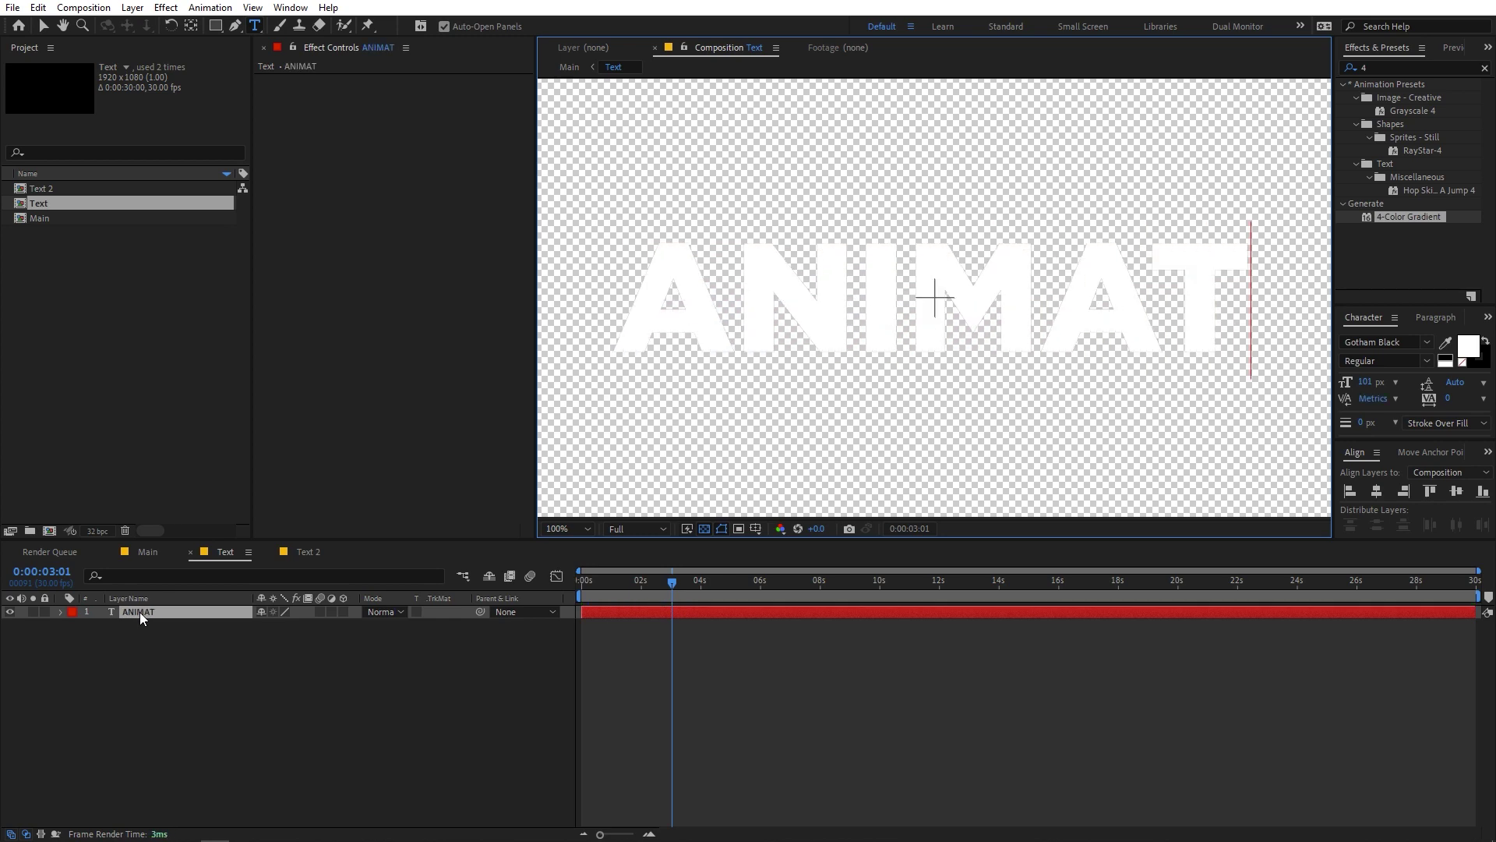
pyautogui.write('ION')
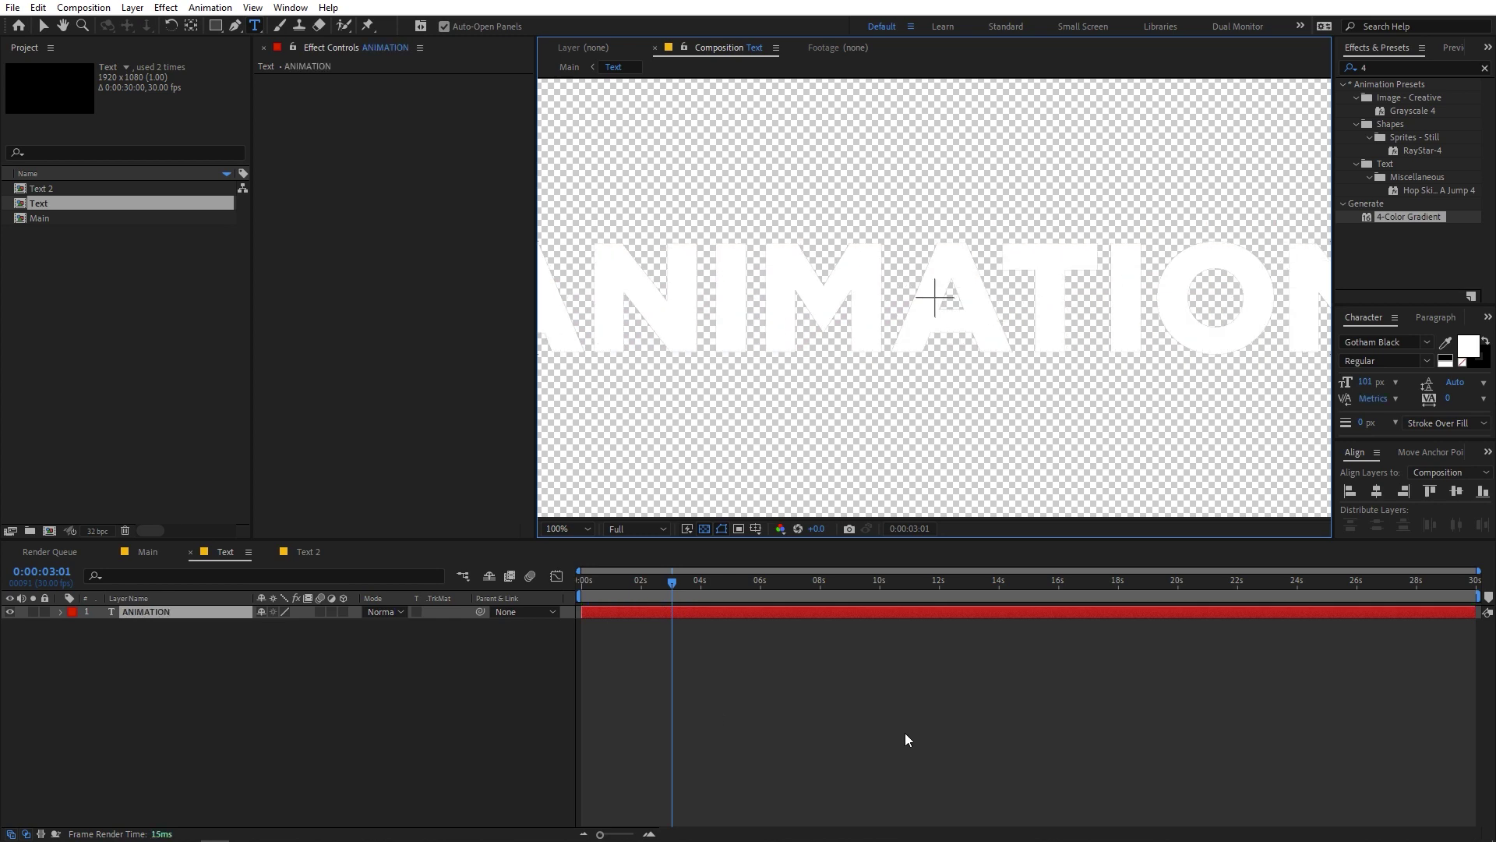
# Step: Scale down the ANIMATION text layer so its width roughly matches the original word
pyautogui.doubleClick(1071, 342)
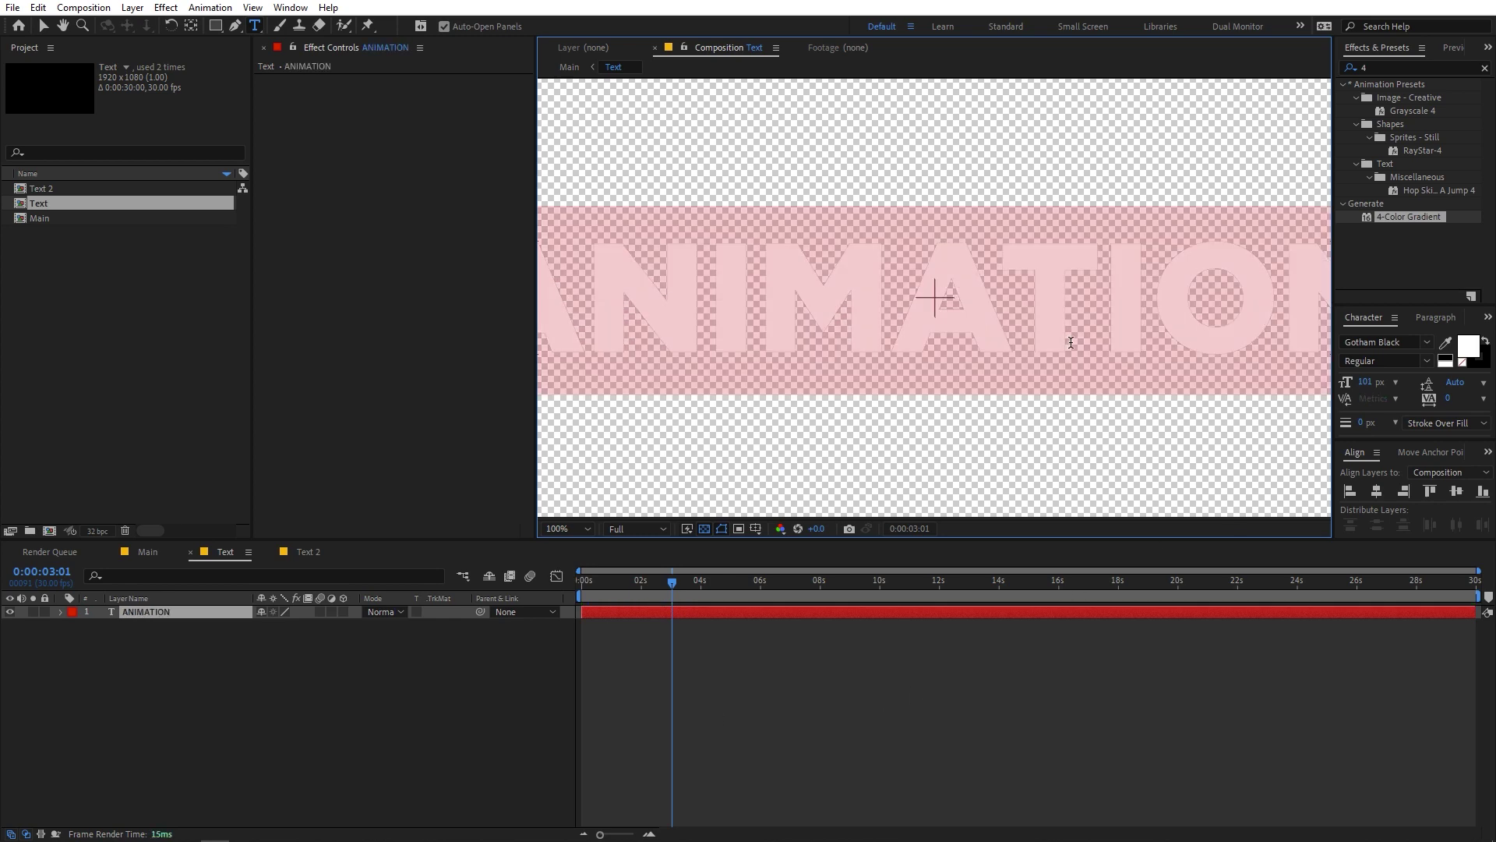
pyautogui.click(166, 611)
pyautogui.press('s')
pyautogui.moveTo(277, 624); pyautogui.dragTo(227, 625)
# Step: Return to the Main composition and preview the ANIMATION NATIONS title from the start
pyautogui.click(143, 552)
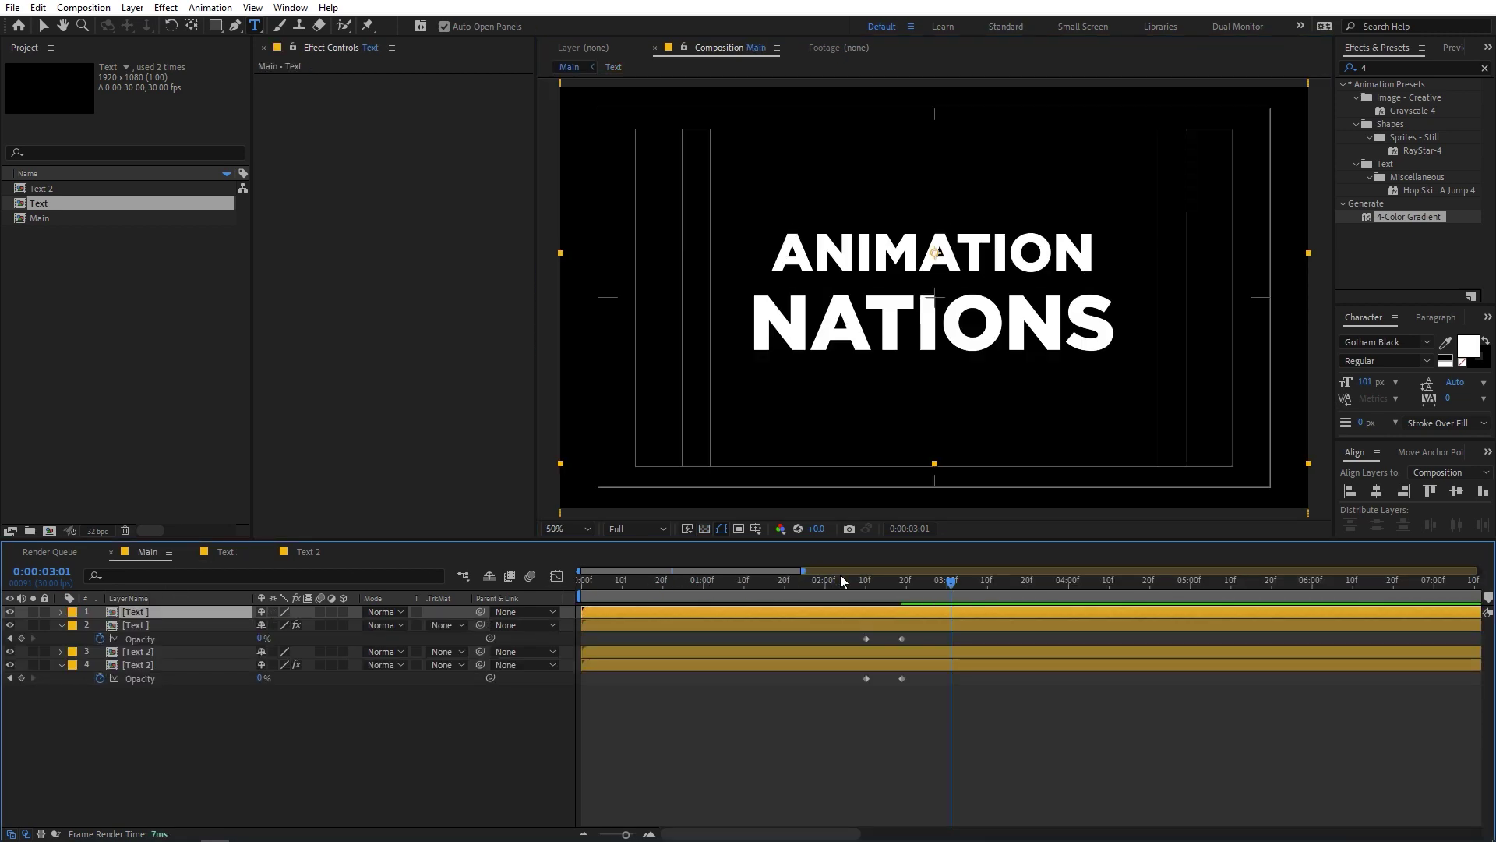
pyautogui.press('Home')
pyautogui.press('space')
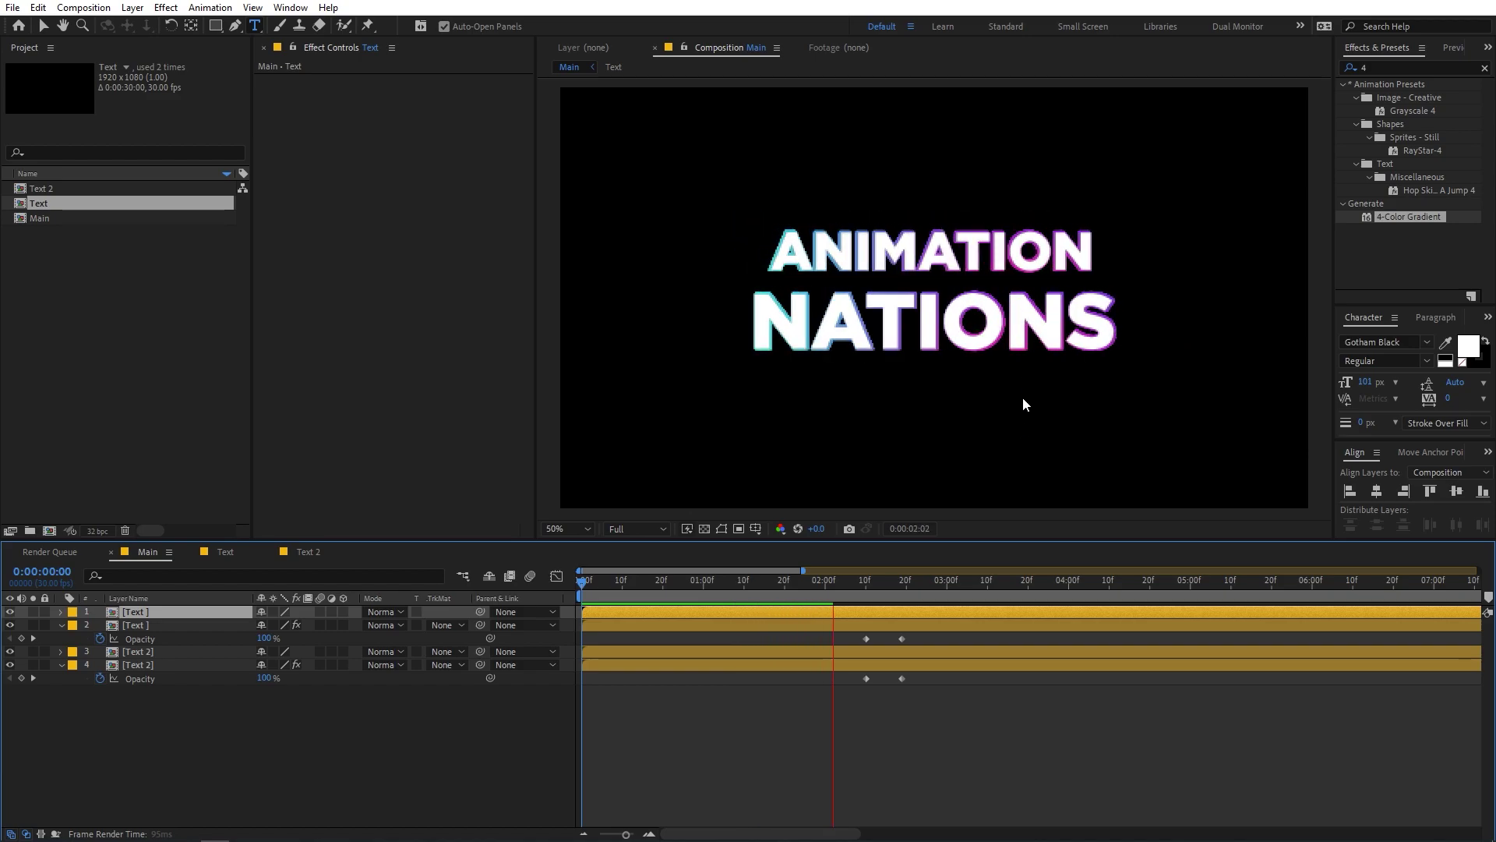
pyautogui.press('space')
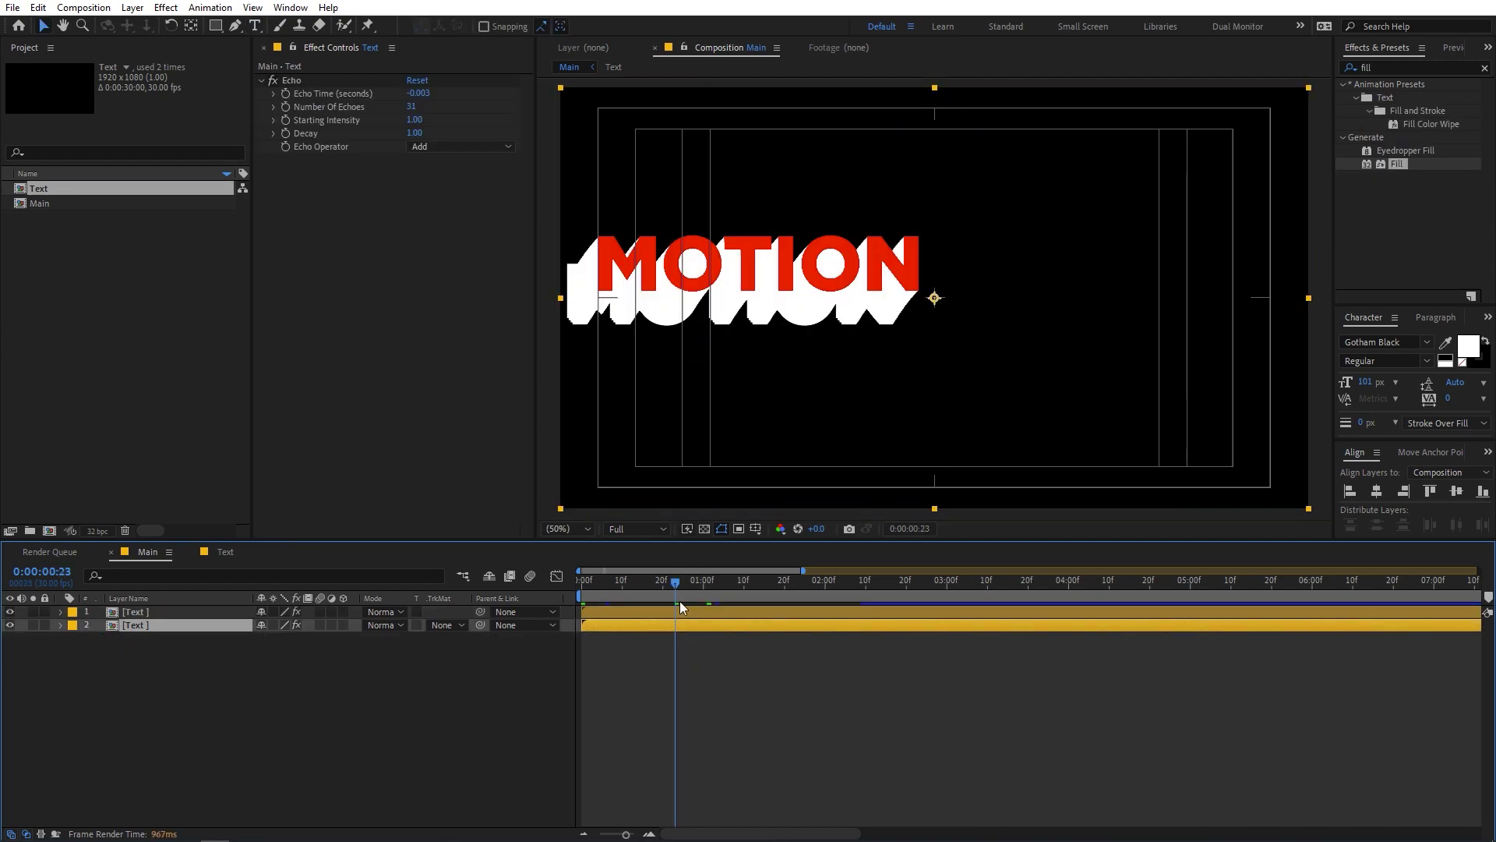
# Step: Set the Echo effect's Number Of Echoes to 50 and view the trail at 0:00:01:03
pyautogui.click(413, 107)
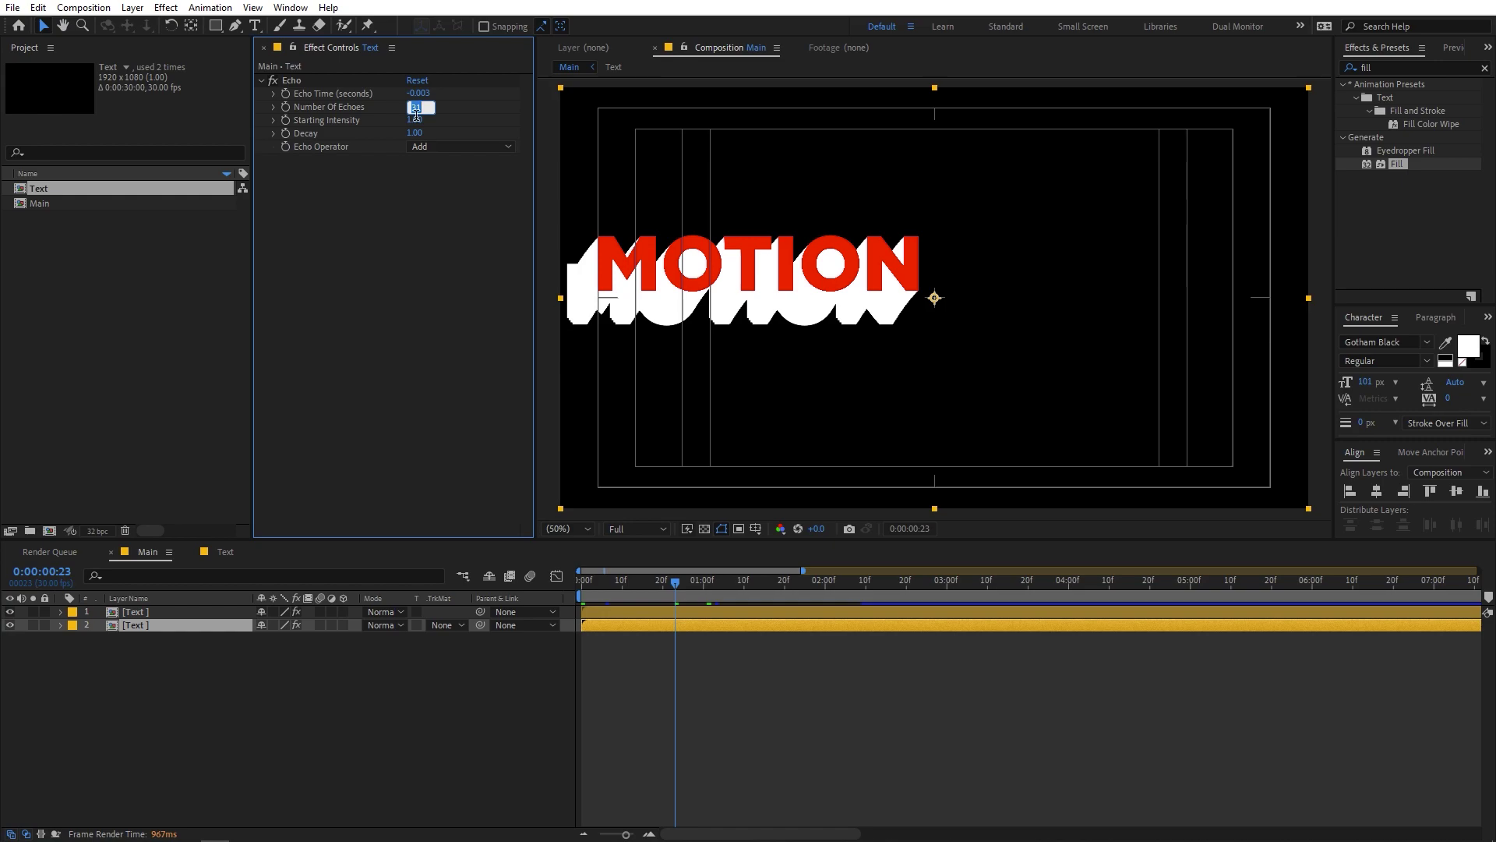
pyautogui.press('Return')
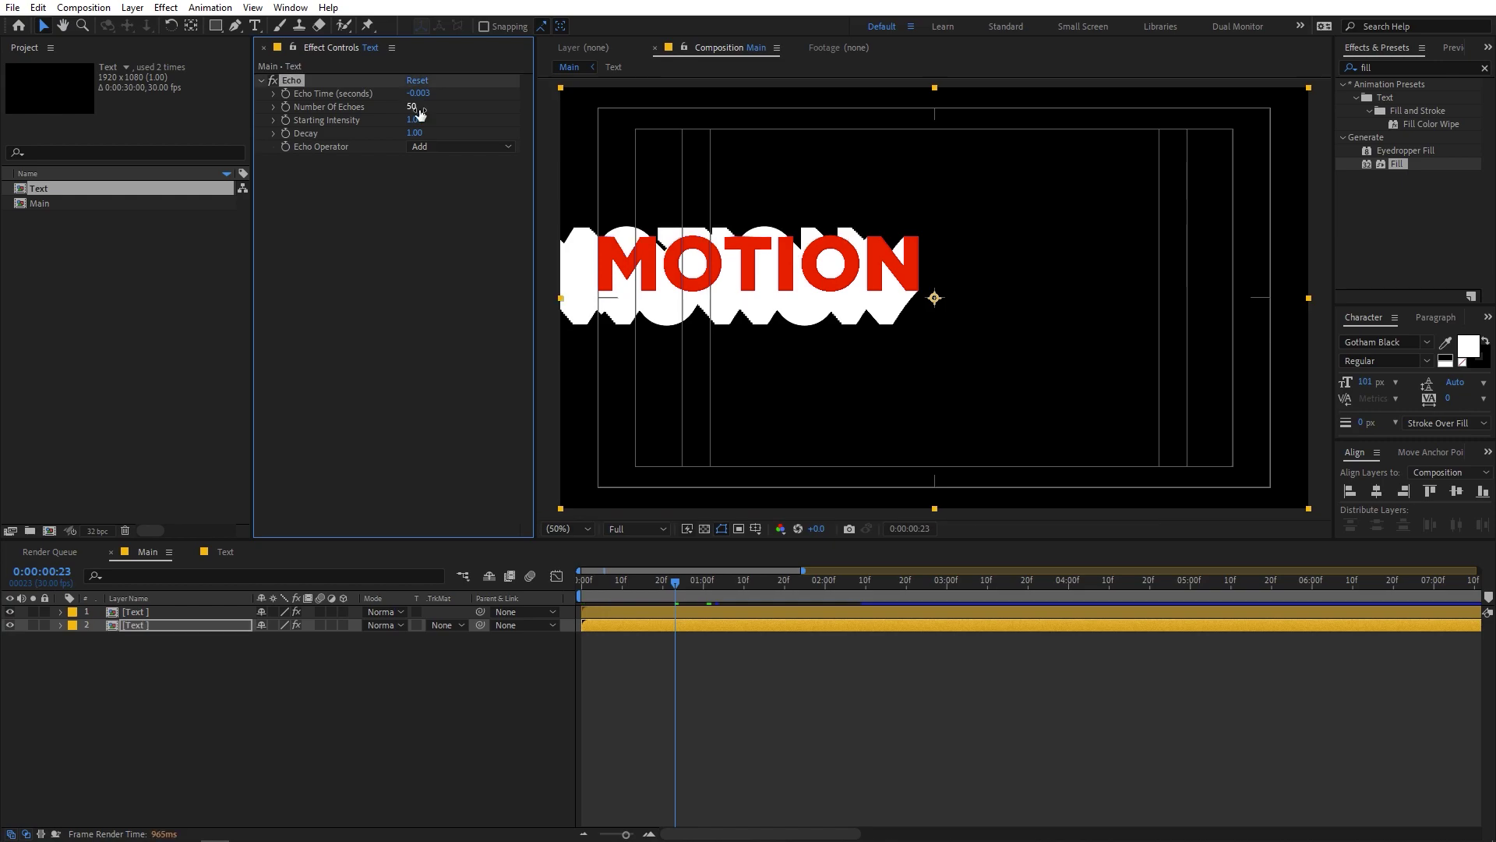
pyautogui.click(715, 589)
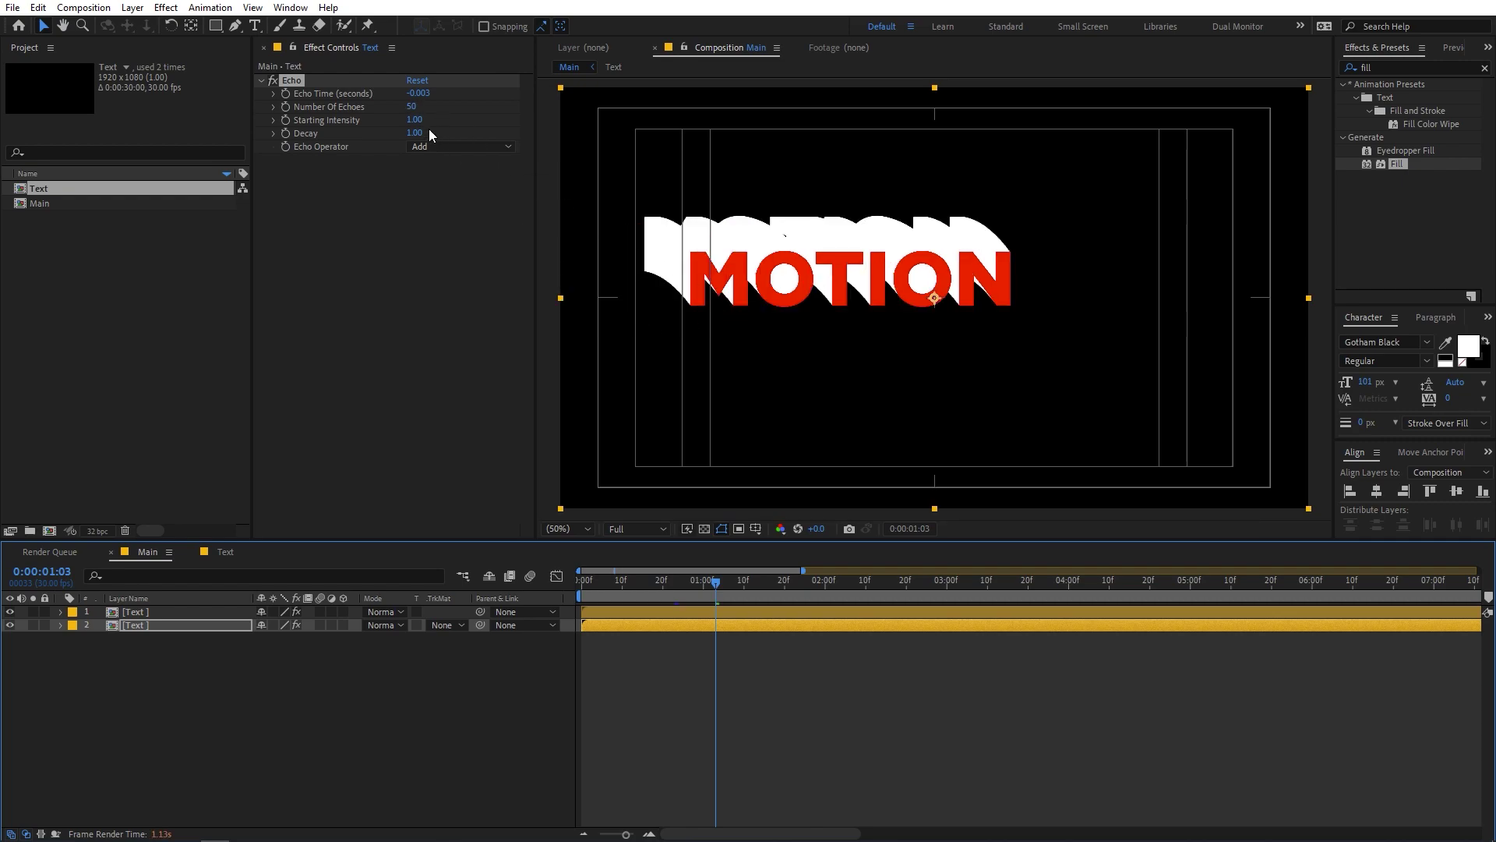
# Step: Try a much higher Number Of Echoes for the trail, and restore the value to 50
pyautogui.moveTo(414, 106); pyautogui.dragTo(455, 107)
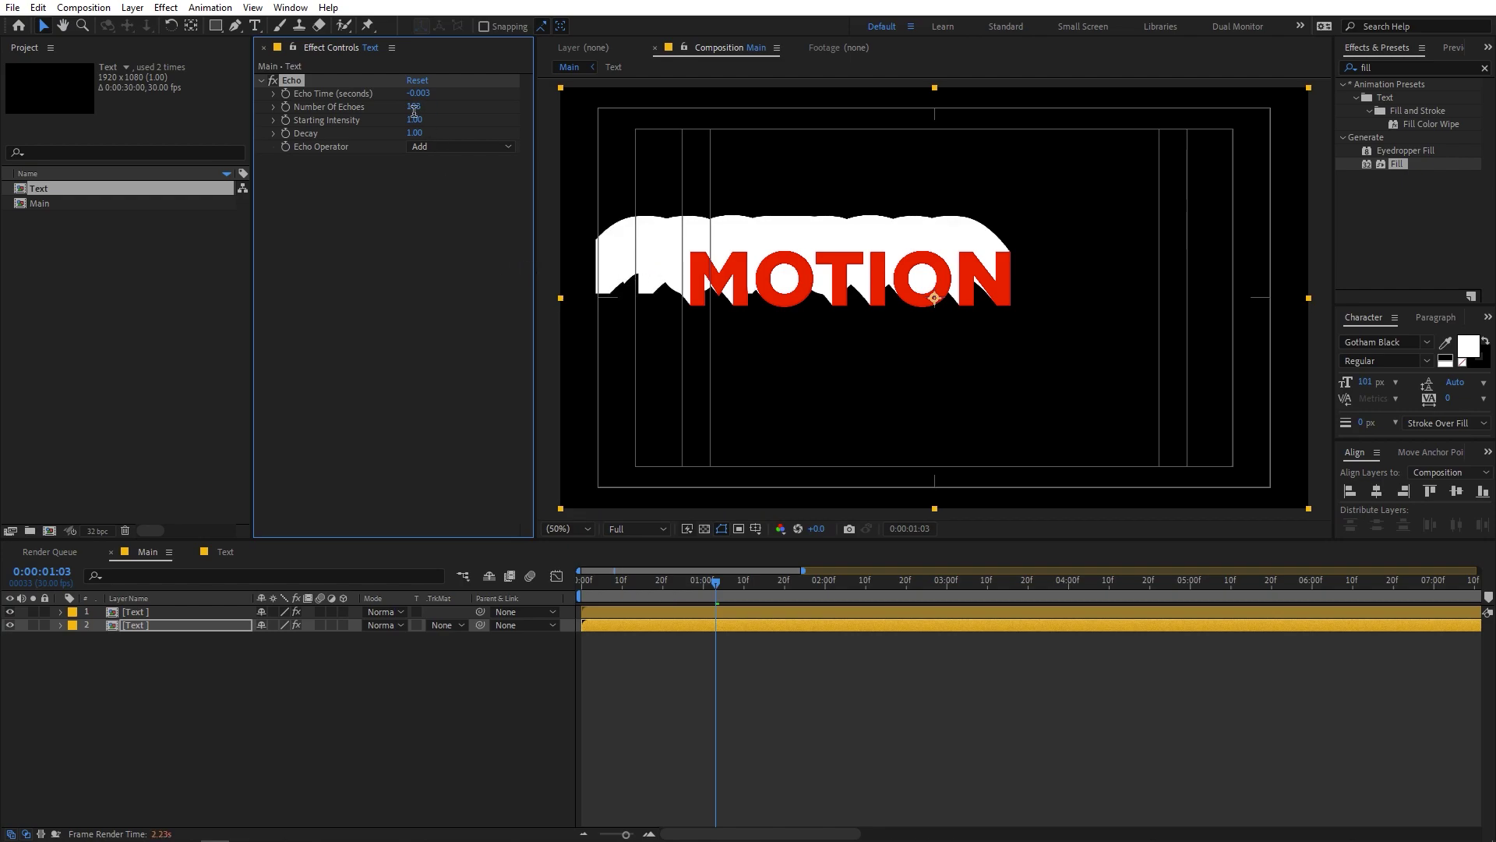
pyautogui.click(415, 106)
pyautogui.write('50')
pyautogui.press('Return')
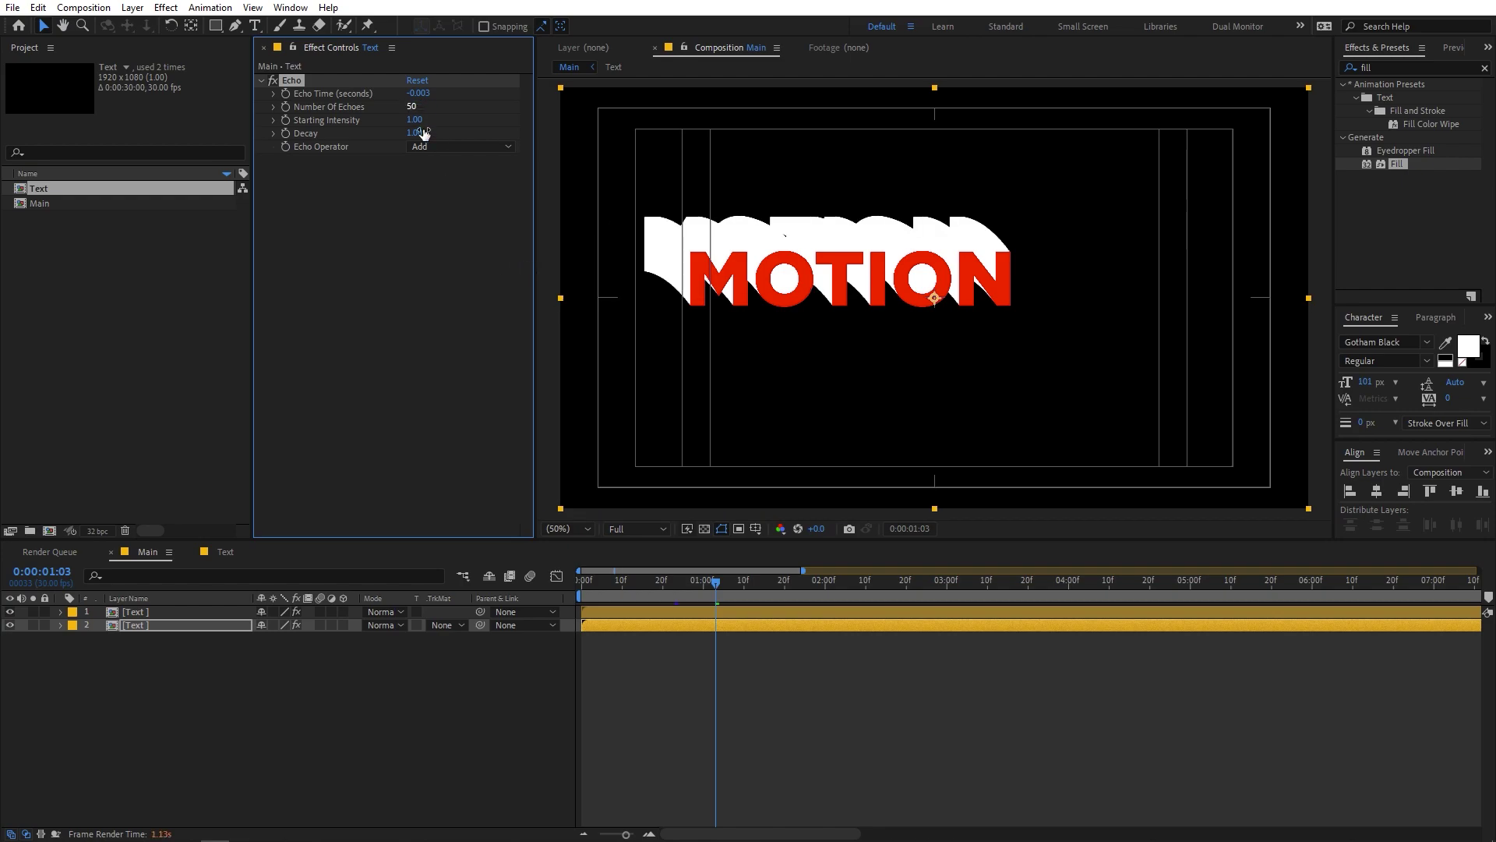
pyautogui.click(709, 689)
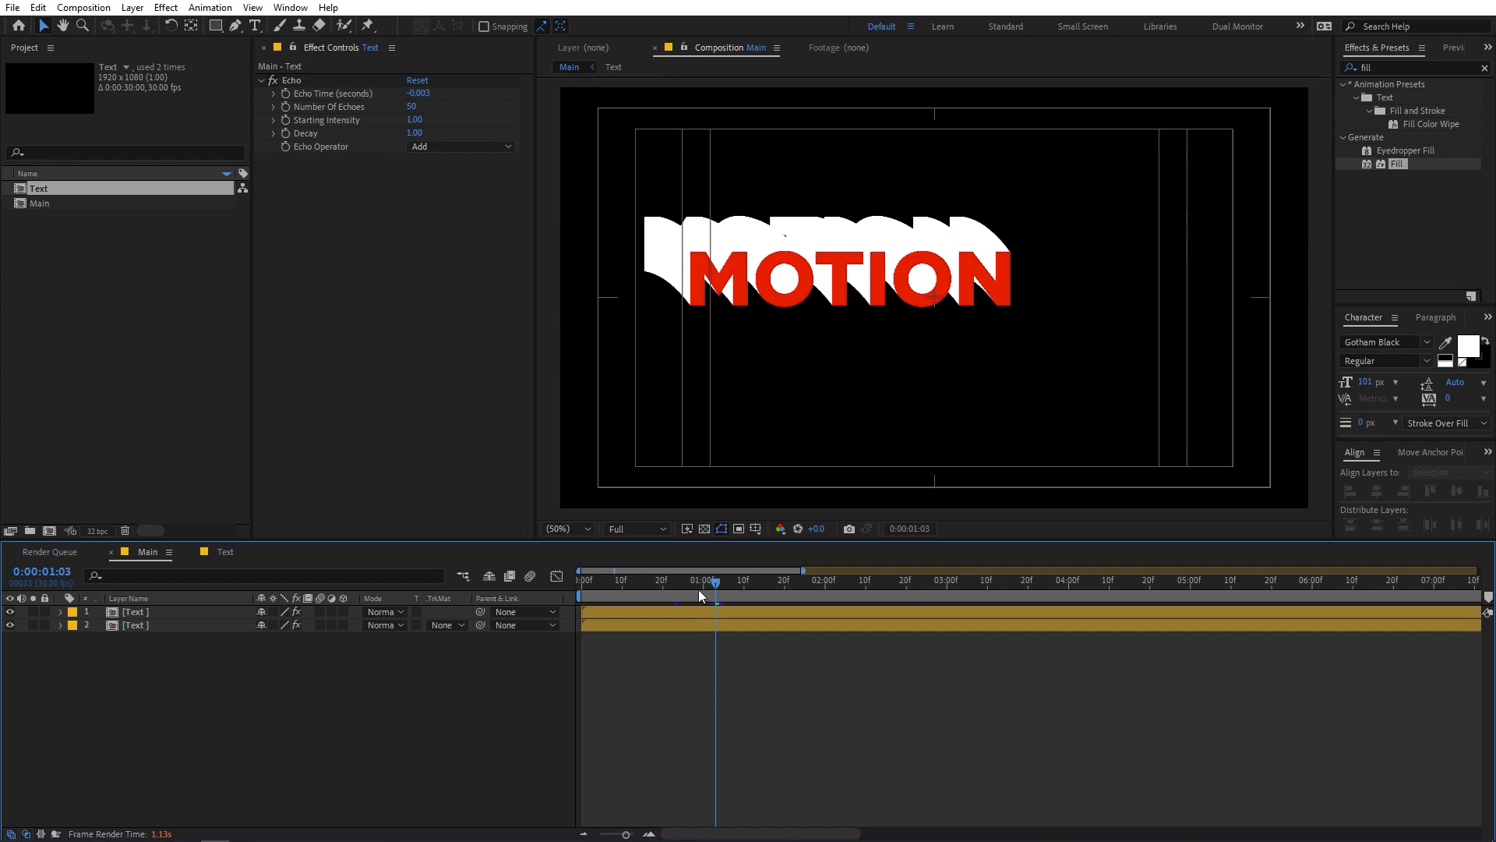
# Step: Find the 4-Color Gradient effect and apply it to the lower Text layer with the echo trail
pyautogui.click(171, 625)
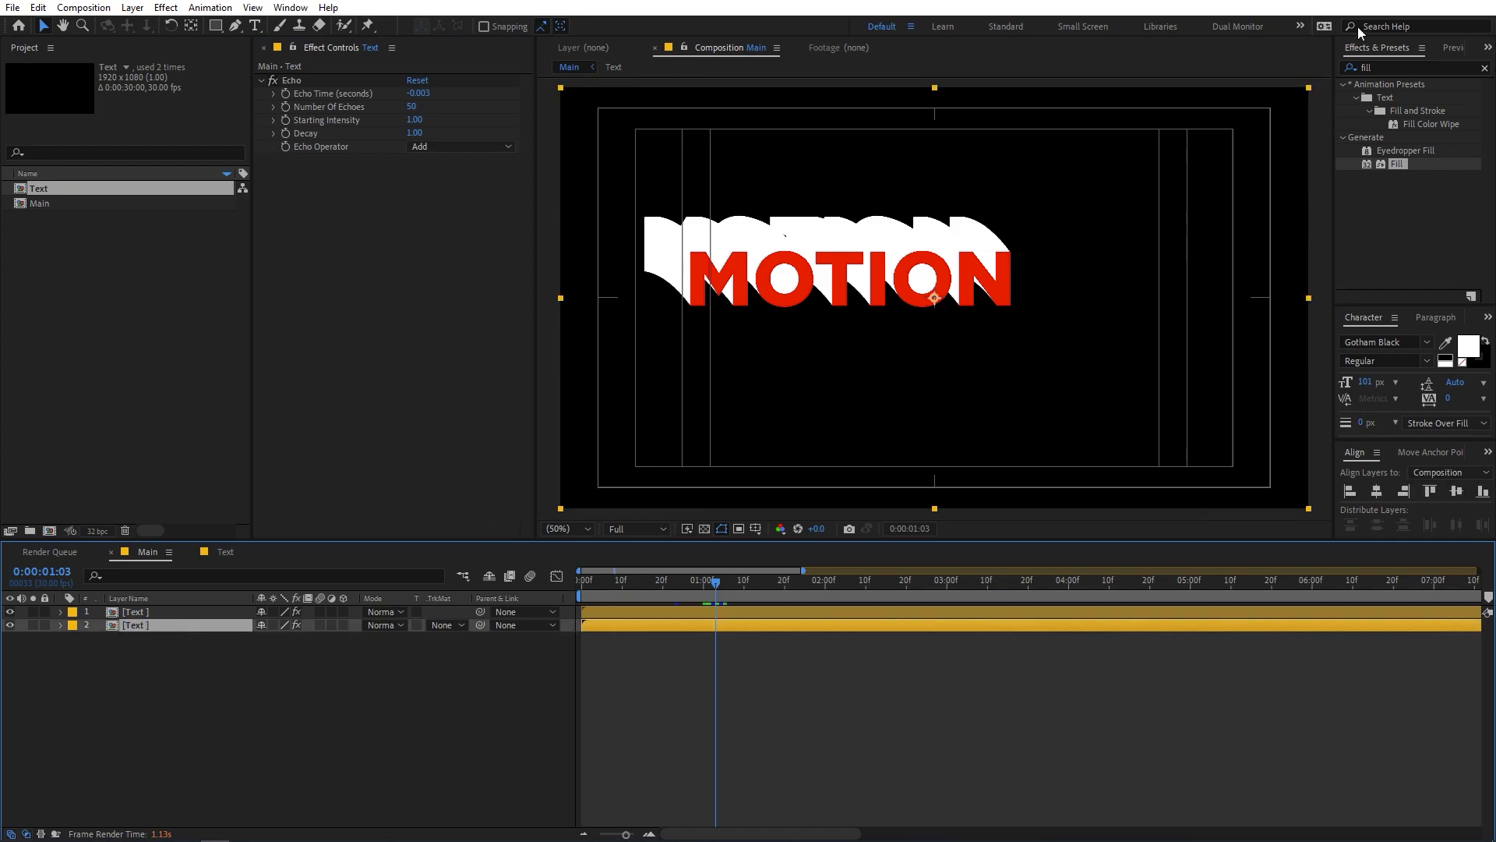
pyautogui.click(1391, 74)
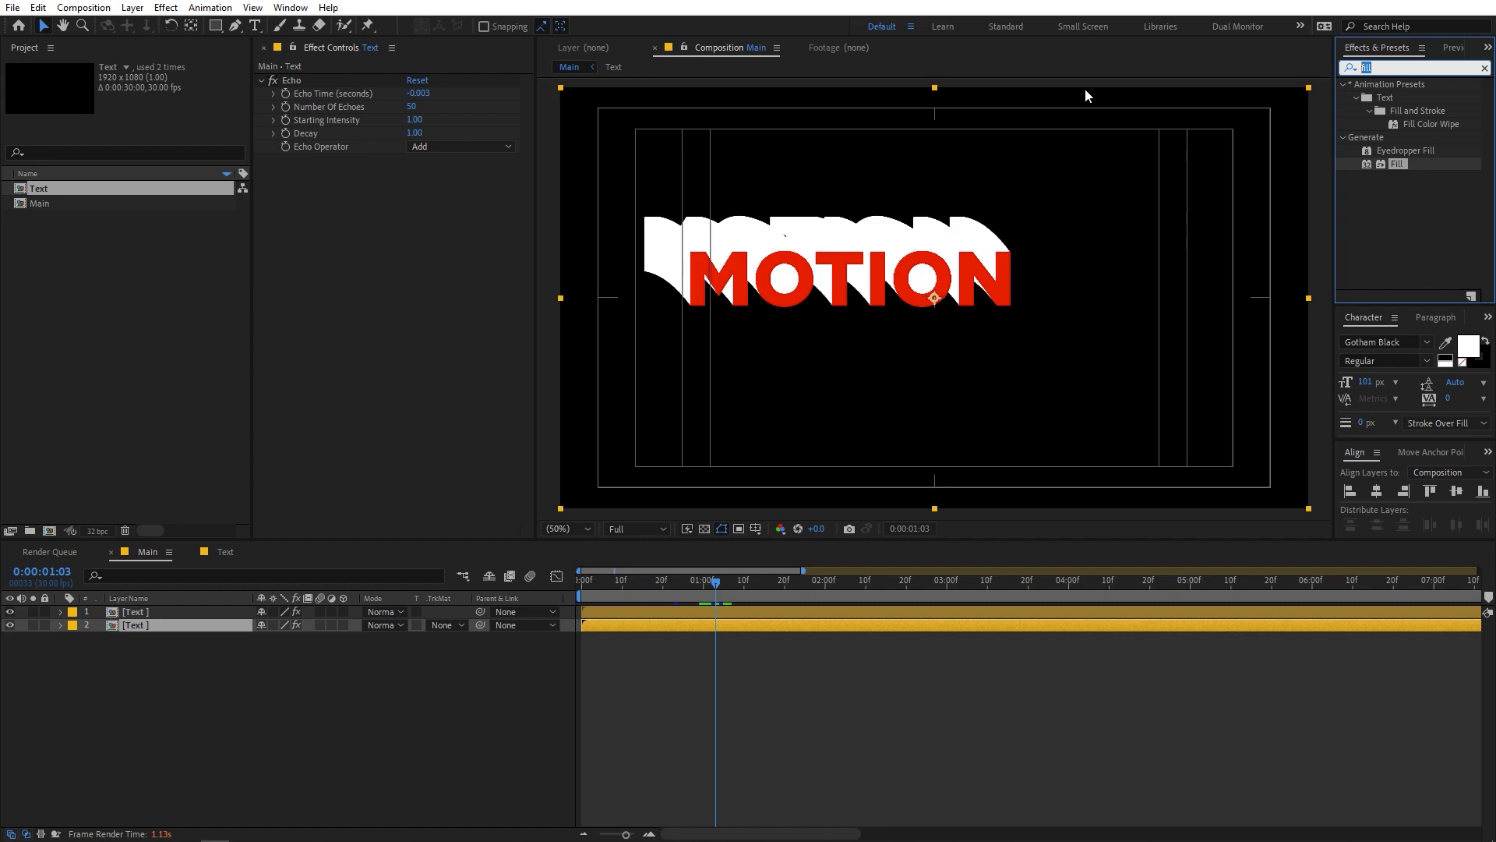
pyautogui.write('4')
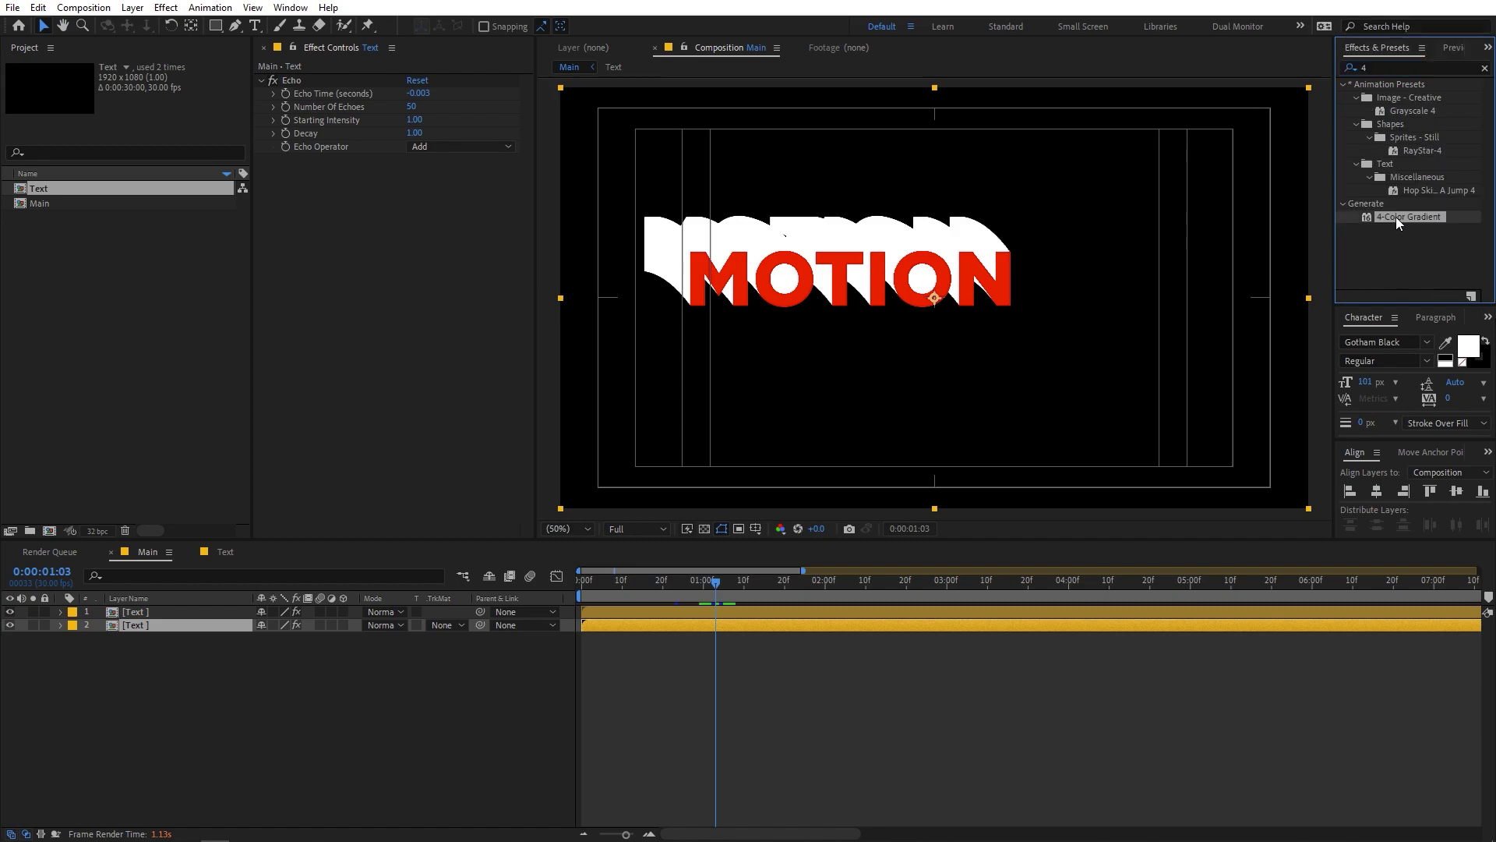
pyautogui.moveTo(1396, 217); pyautogui.dragTo(175, 622)
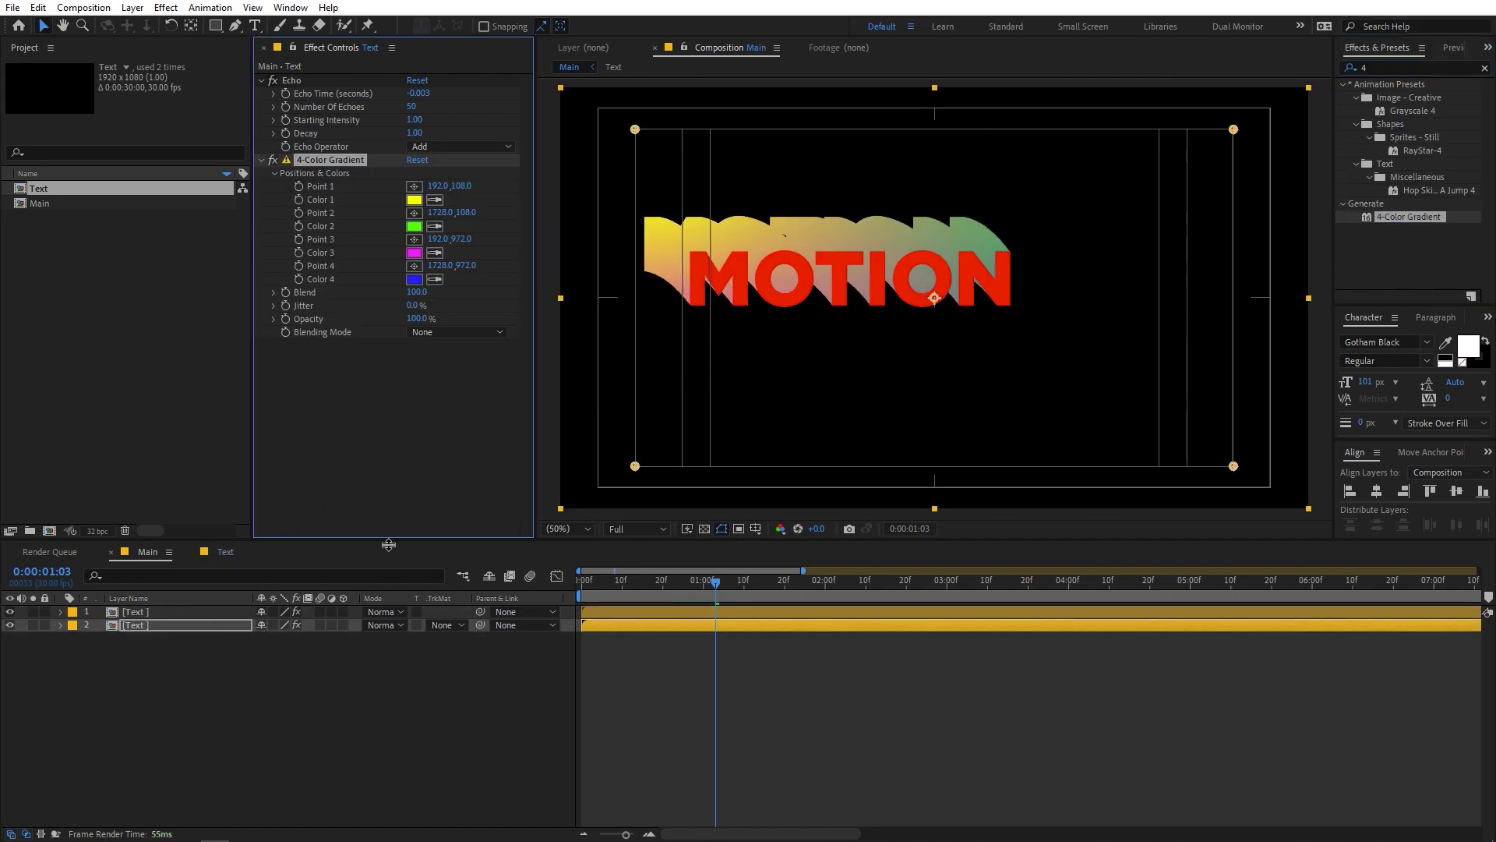
# Step: Move the 4-Color Gradient's Point 1 to 202, 252, Point 3 to 202, 680 and Point 4 to 1150, 680 around the MOTION trail
pyautogui.moveTo(636, 131); pyautogui.dragTo(639, 186)
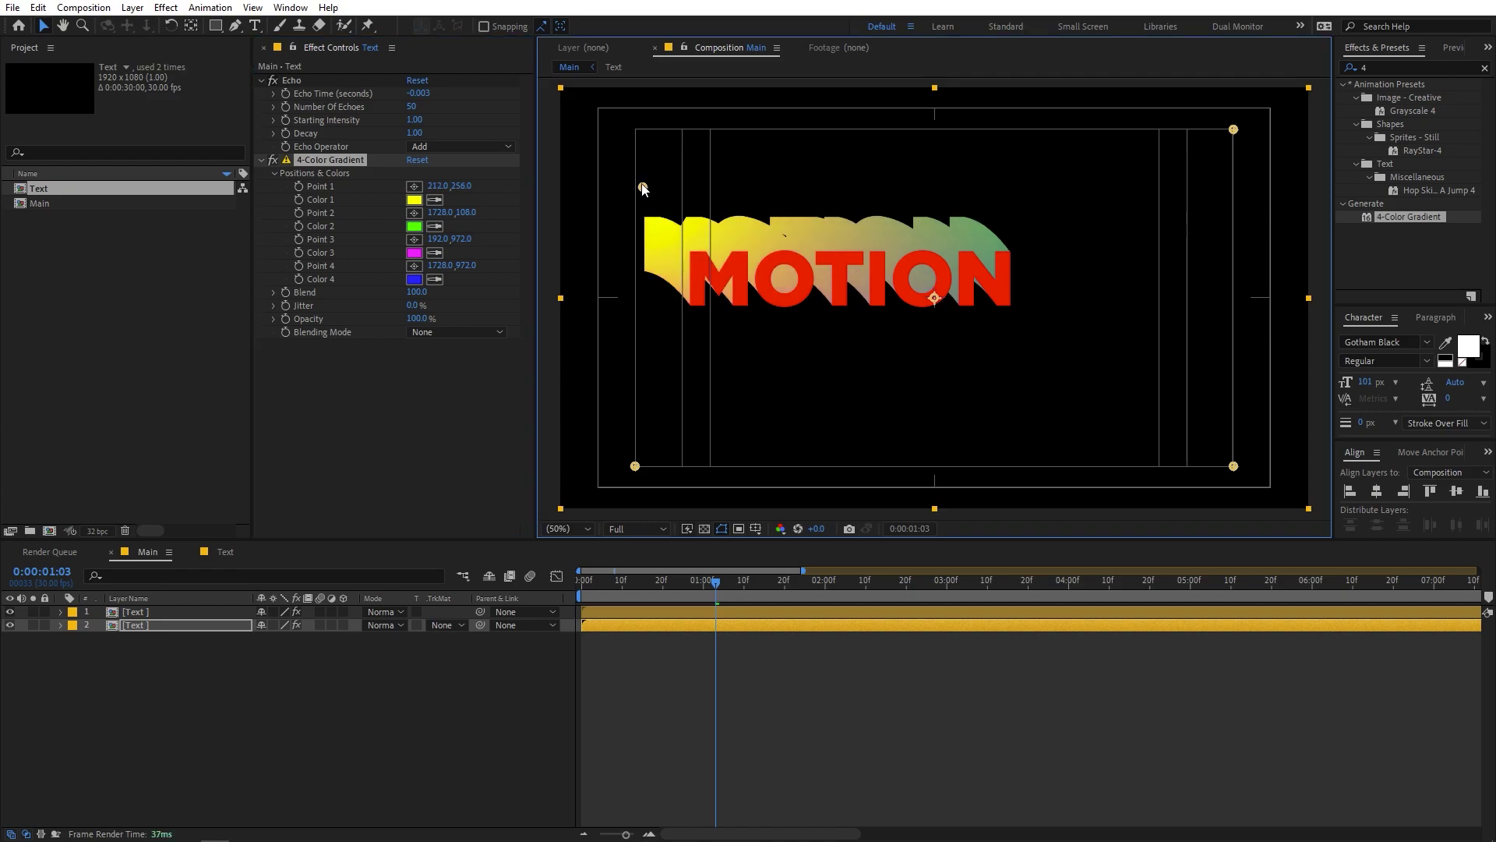
pyautogui.moveTo(635, 466); pyautogui.dragTo(640, 360)
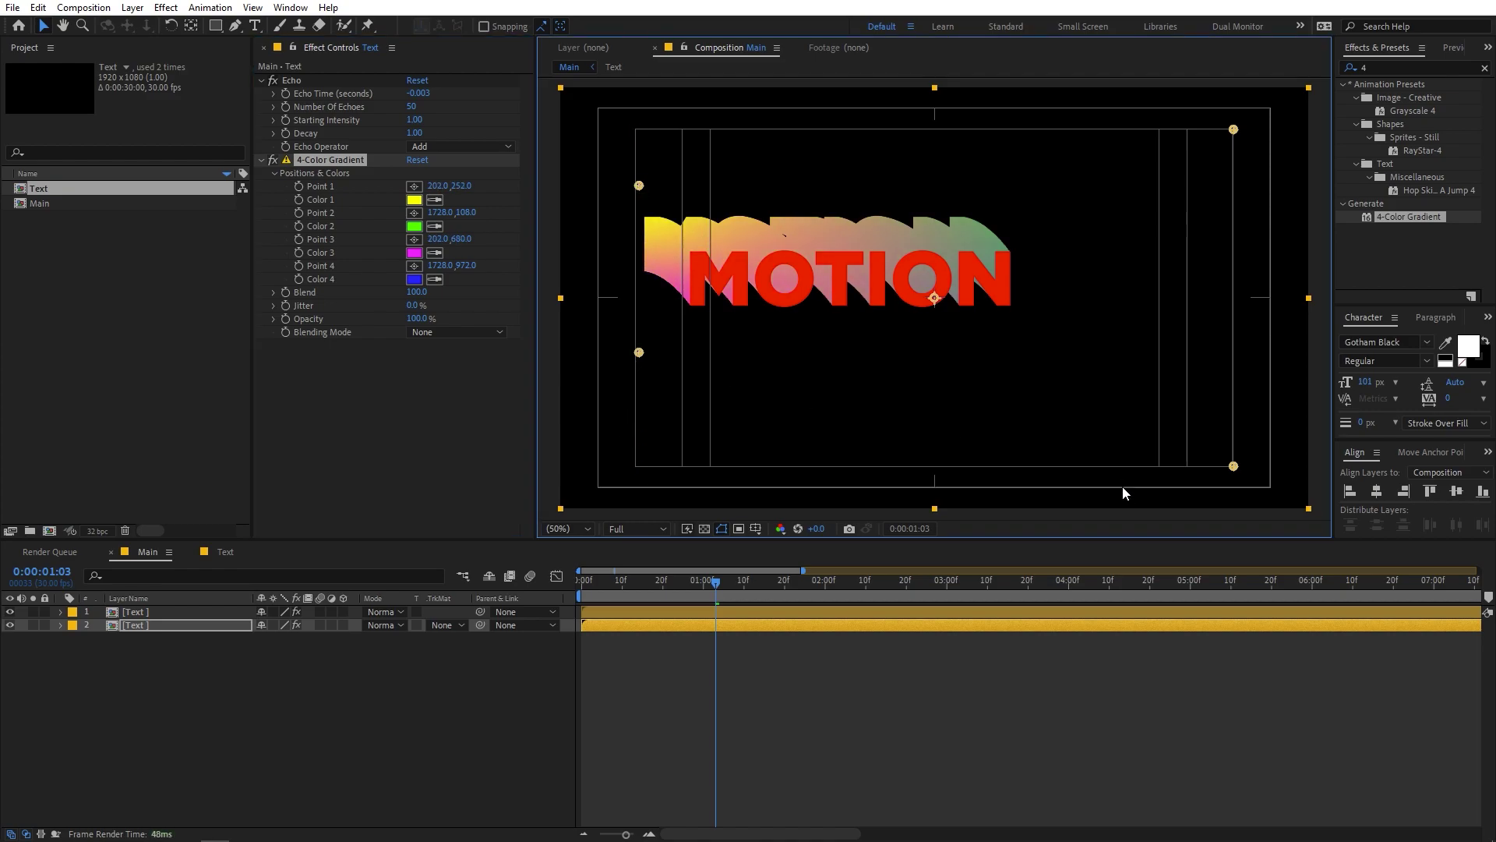
pyautogui.moveTo(1233, 466); pyautogui.dragTo(1008, 352)
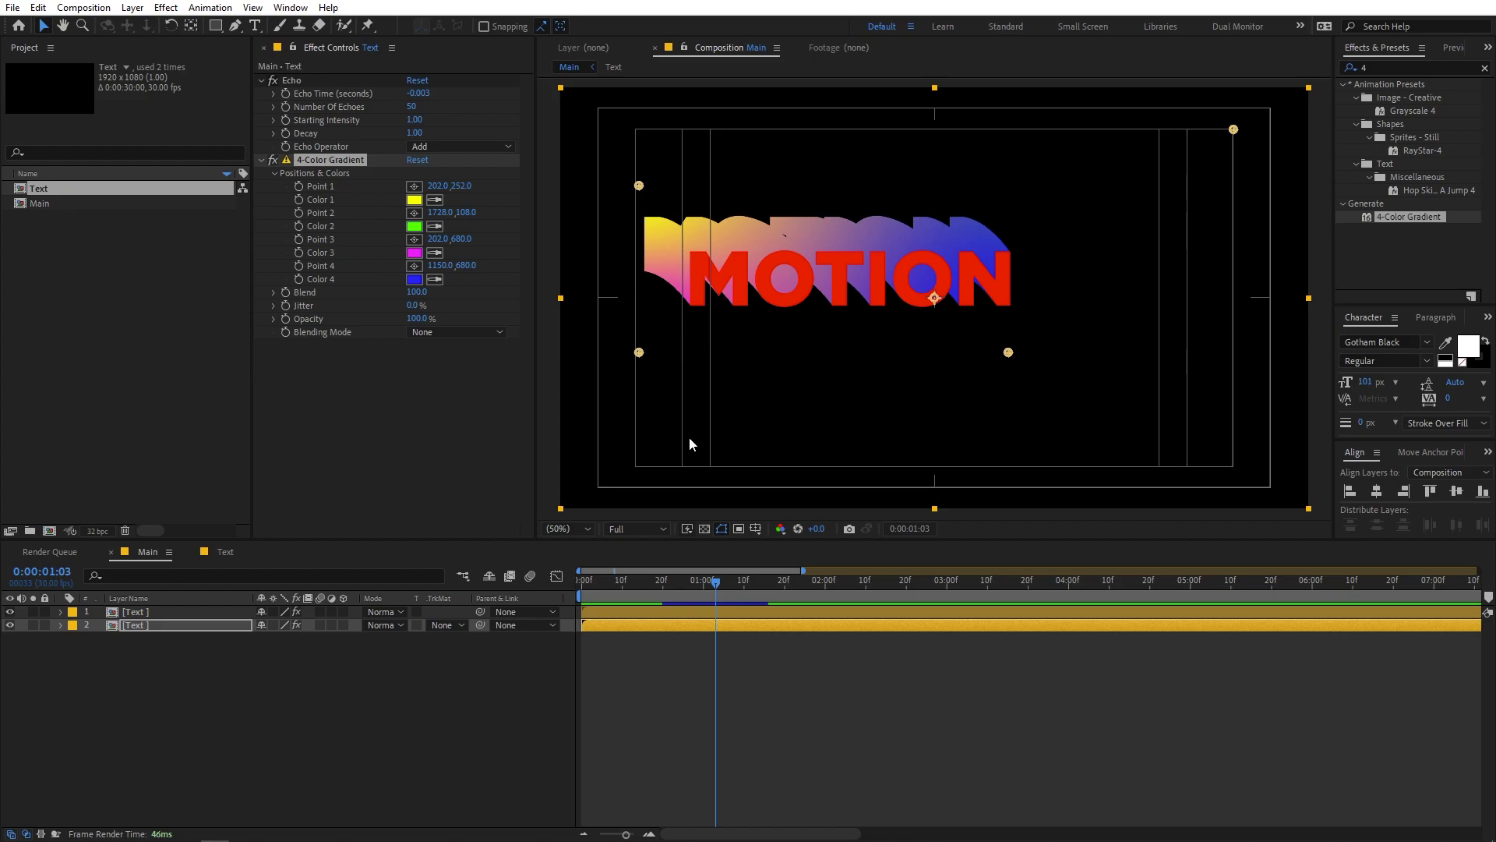
# Step: Set the 4-Color Gradient's Color 1 to cyan (00FCFF)
pyautogui.click(414, 199)
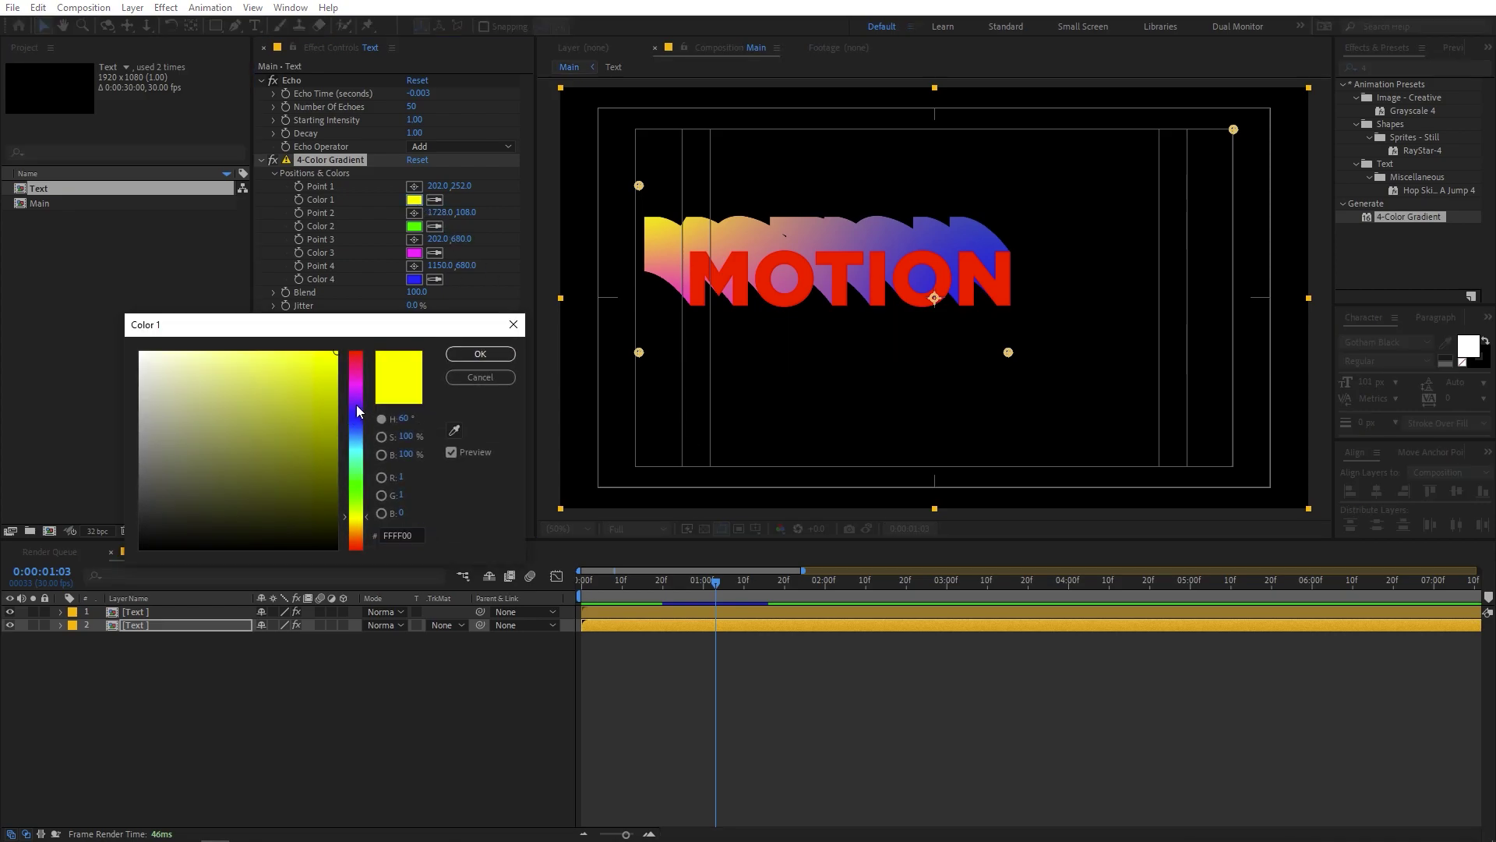
pyautogui.moveTo(357, 405); pyautogui.dragTo(360, 450)
pyautogui.moveTo(288, 332); pyautogui.dragTo(349, 325)
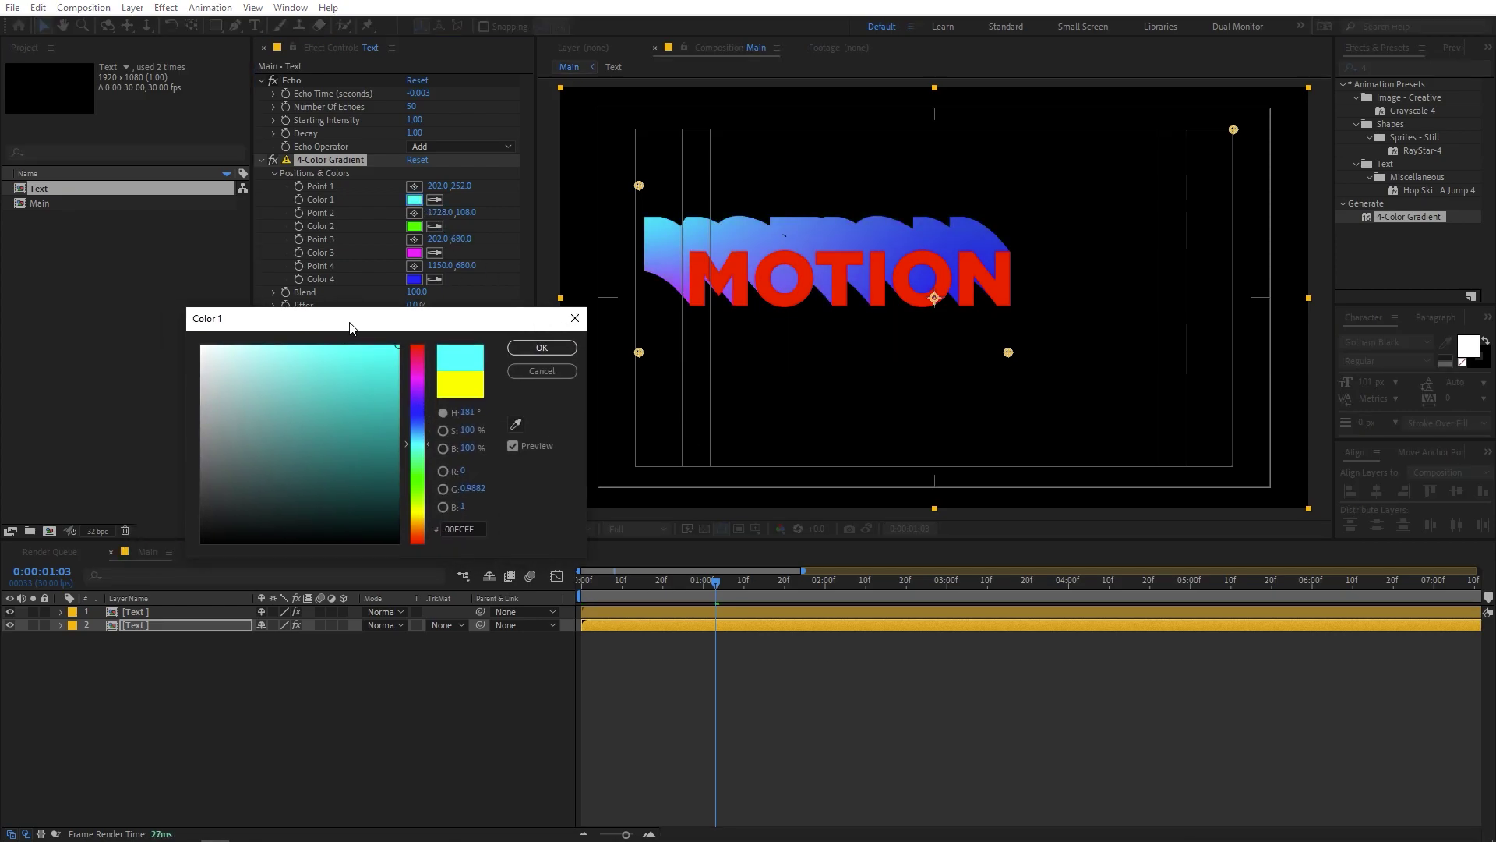
pyautogui.click(542, 347)
# Step: Set the gradient's Color 2 to purple (9418F3) and adjust Color 3 to a turquoise green
pyautogui.click(414, 226)
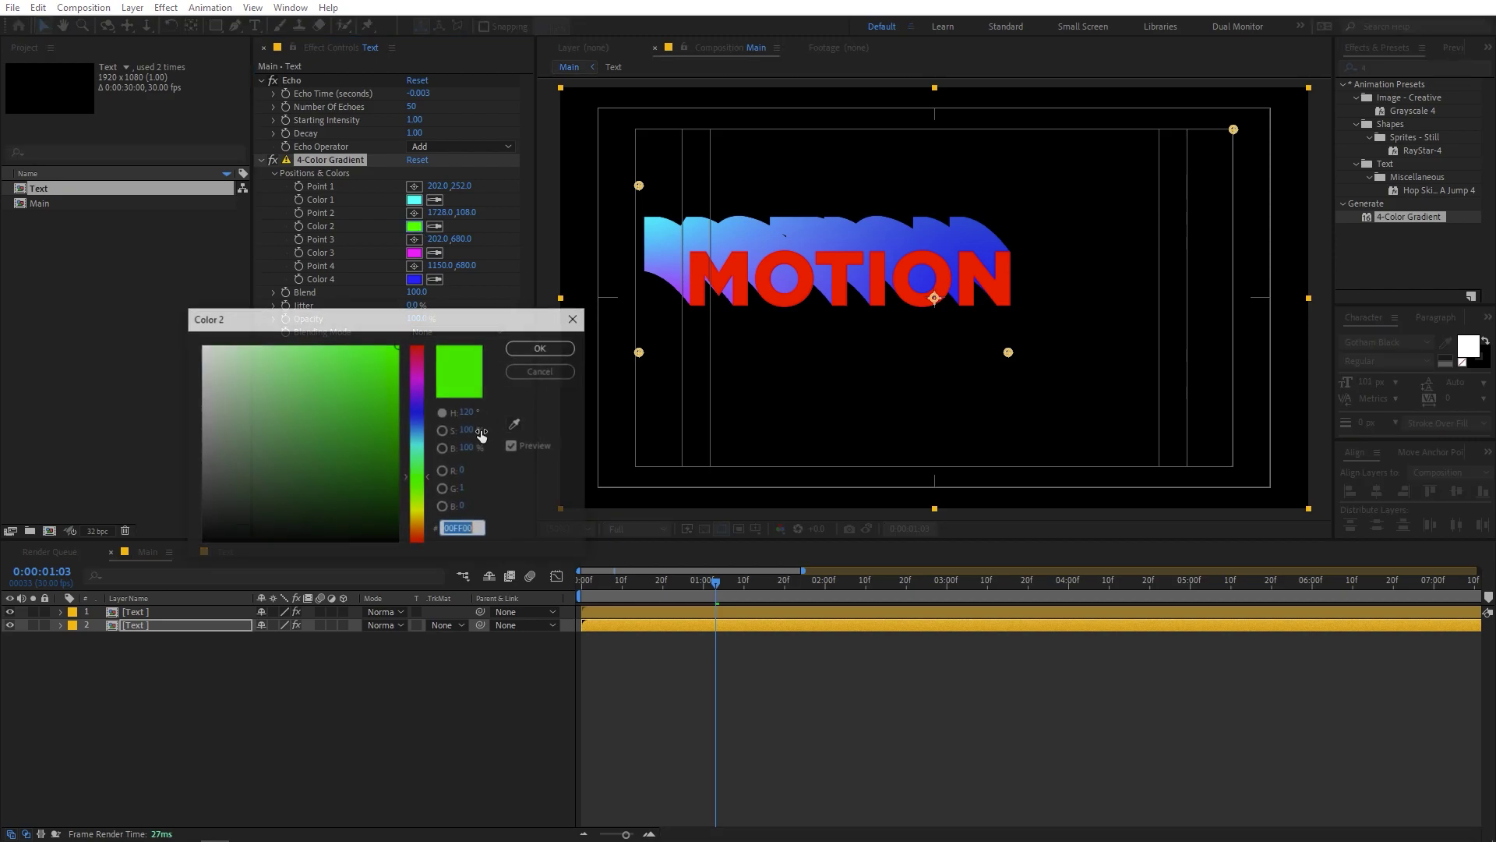
pyautogui.click(421, 391)
pyautogui.click(380, 354)
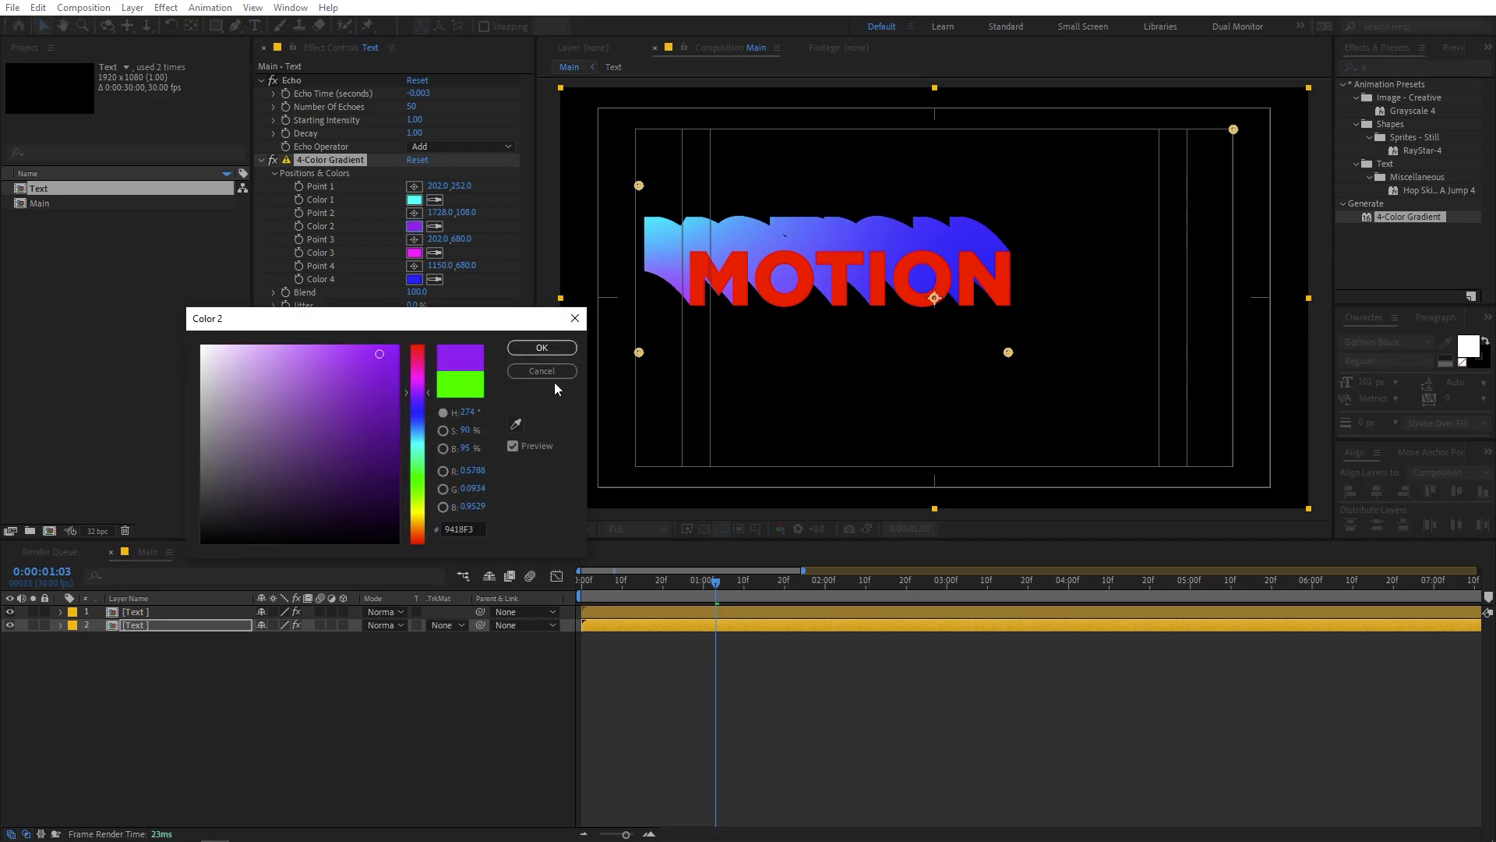
pyautogui.click(542, 347)
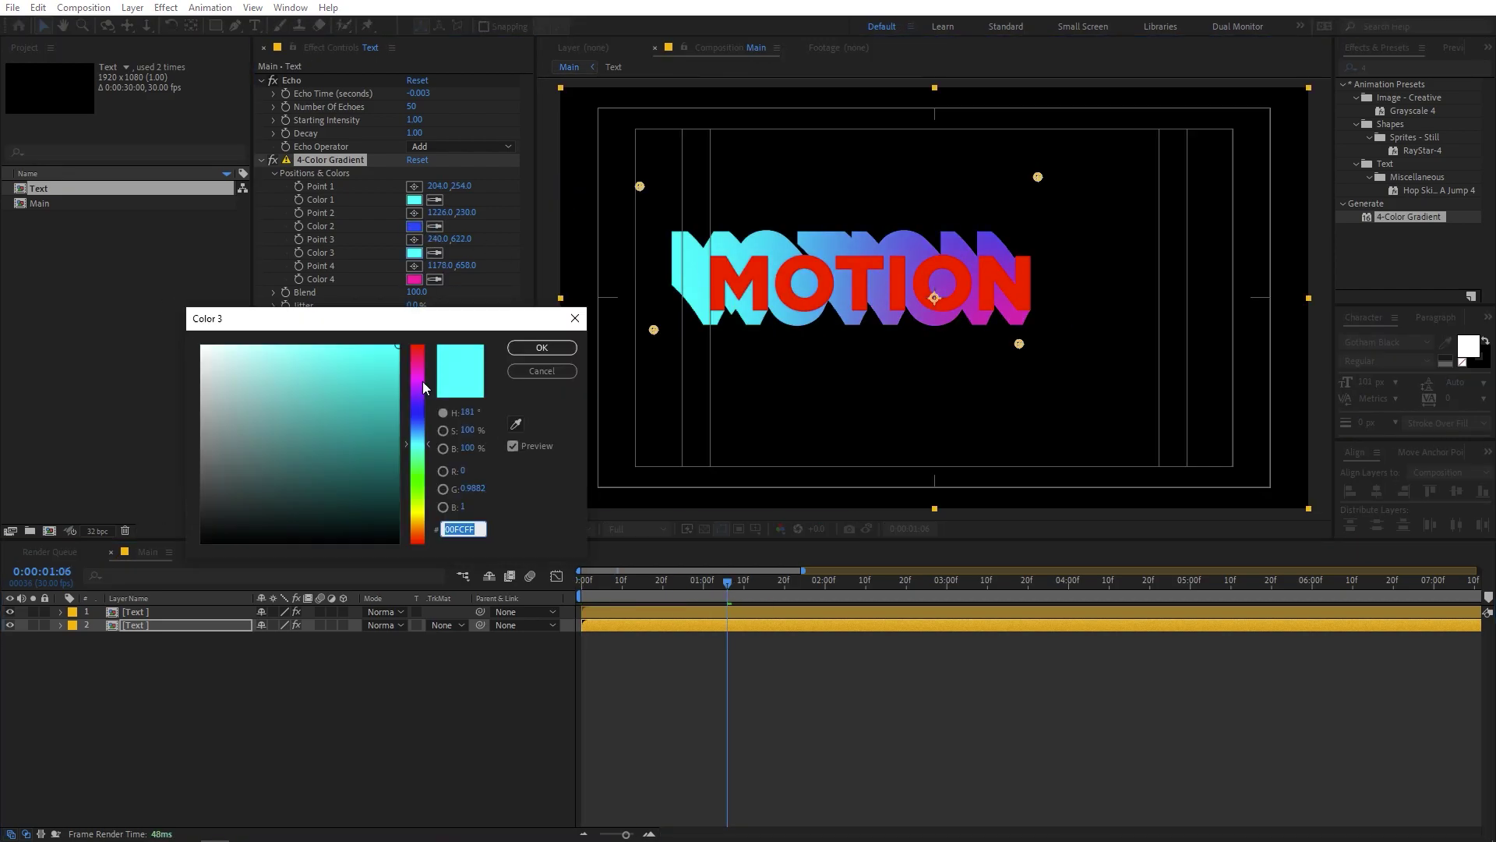
pyautogui.press('Return')
# Step: Remove the Fill effect from the upper Text layer and preview the Main composition from the start
pyautogui.click(147, 611)
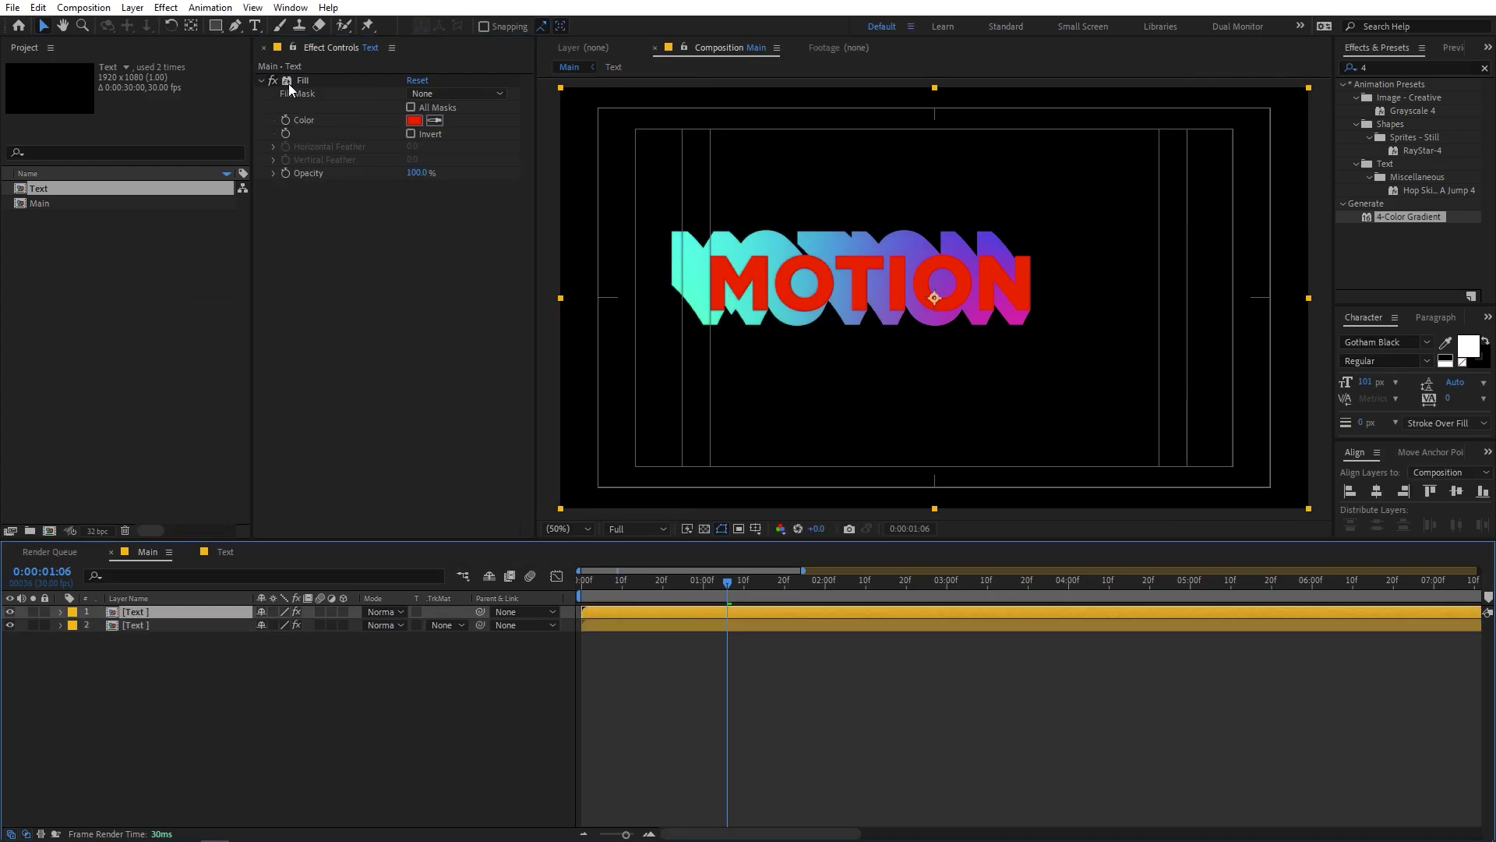
pyautogui.click(293, 80)
pyautogui.press('Delete')
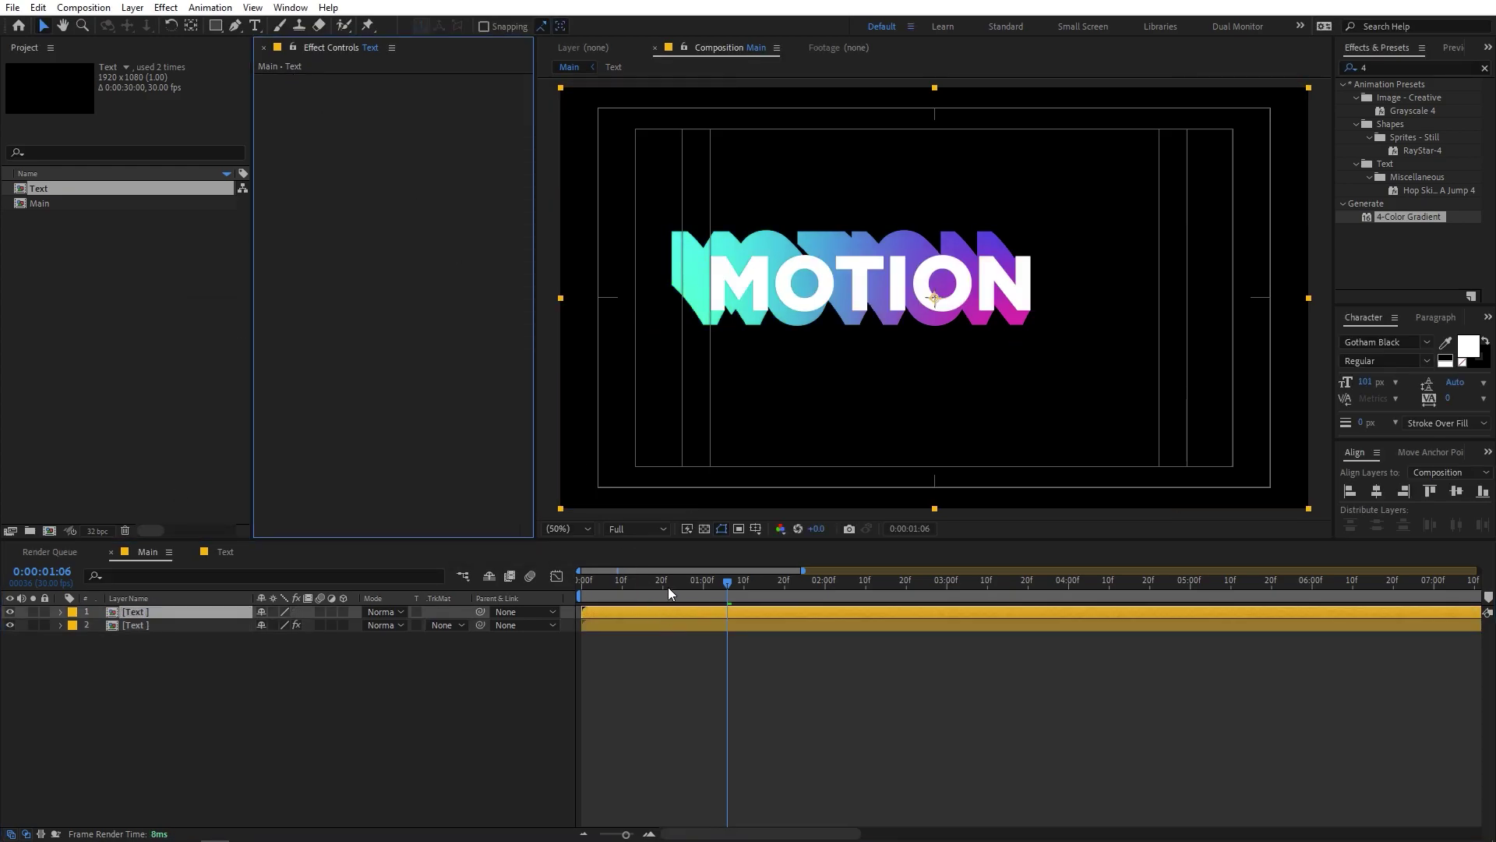
pyautogui.moveTo(664, 584); pyautogui.dragTo(579, 586)
pyautogui.press('space')
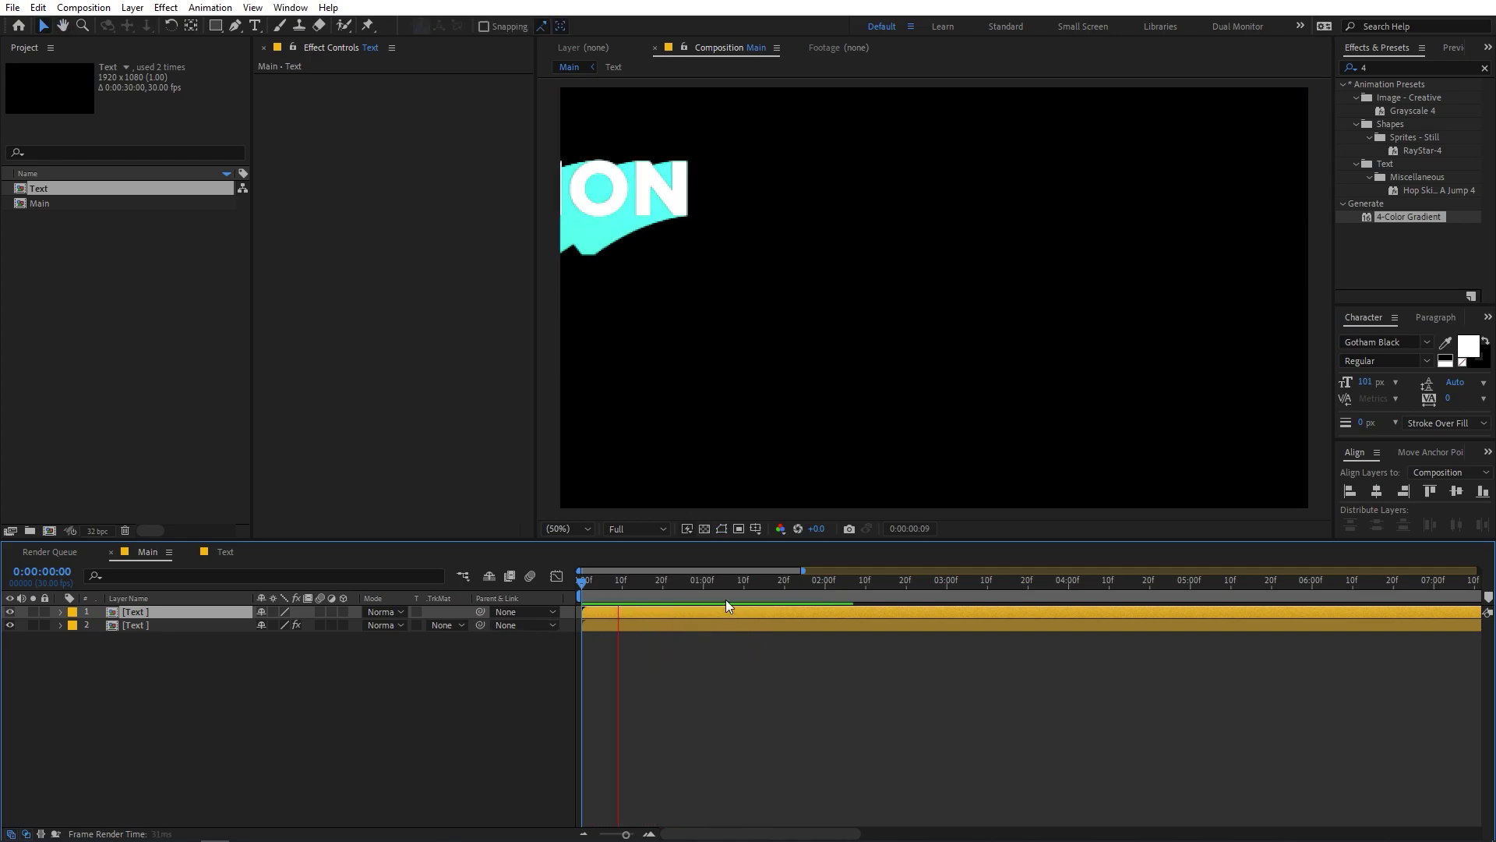
# Step: Keyframe the lower Text layer's Opacity from 100% at 0:00:02:10 to 0% at 0:00:02:19 to fade out the trail
pyautogui.moveTo(839, 590)
pyautogui.mouseDown()
pyautogui.moveTo(898, 603)
pyautogui.moveTo(843, 589)
pyautogui.moveTo(865, 589)
pyautogui.mouseUp()
pyautogui.click(821, 628)
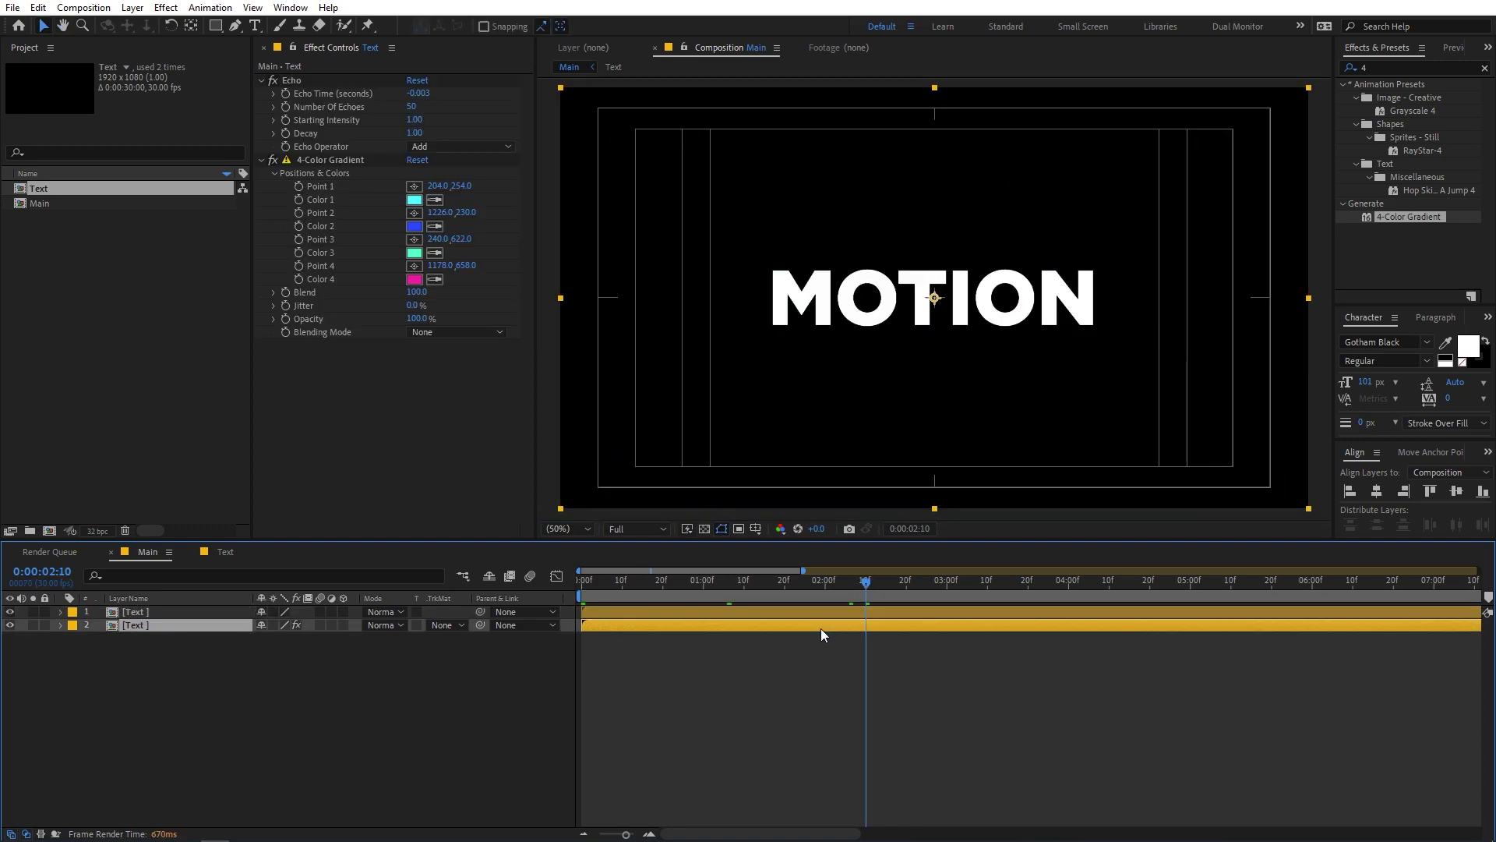
pyautogui.press('t')
pyautogui.click(93, 638)
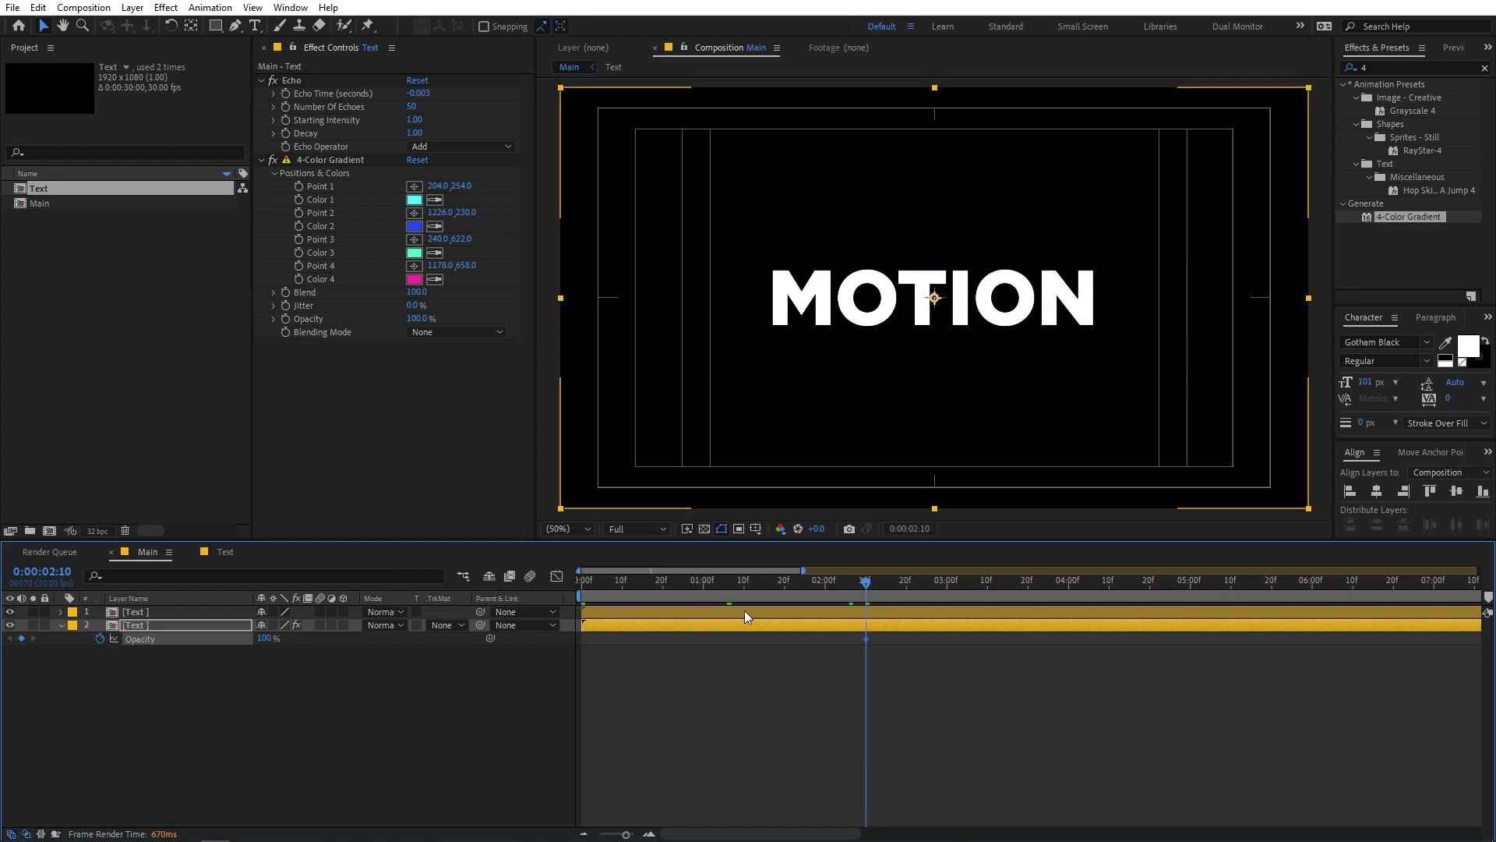
pyautogui.moveTo(853, 584); pyautogui.dragTo(902, 586)
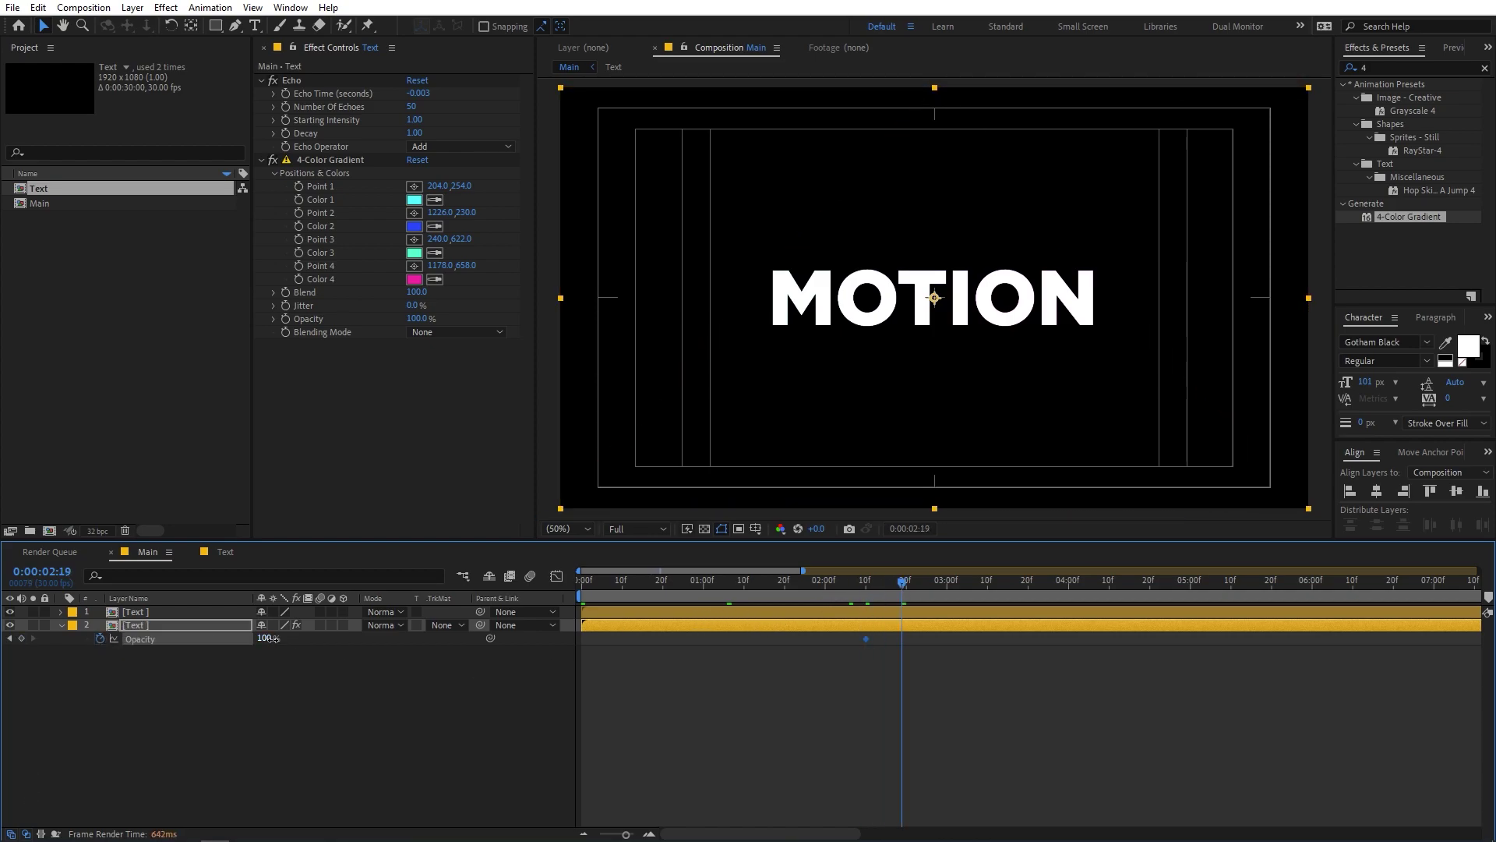
pyautogui.moveTo(273, 639); pyautogui.dragTo(106, 651)
pyautogui.click(804, 721)
# Step: Inspect the lettering's edges up close while playing the trail fade from 0:00:01:02, and return to 0:00:01:11 with the whole frame in view
pyautogui.scroll(2, 893, 272)
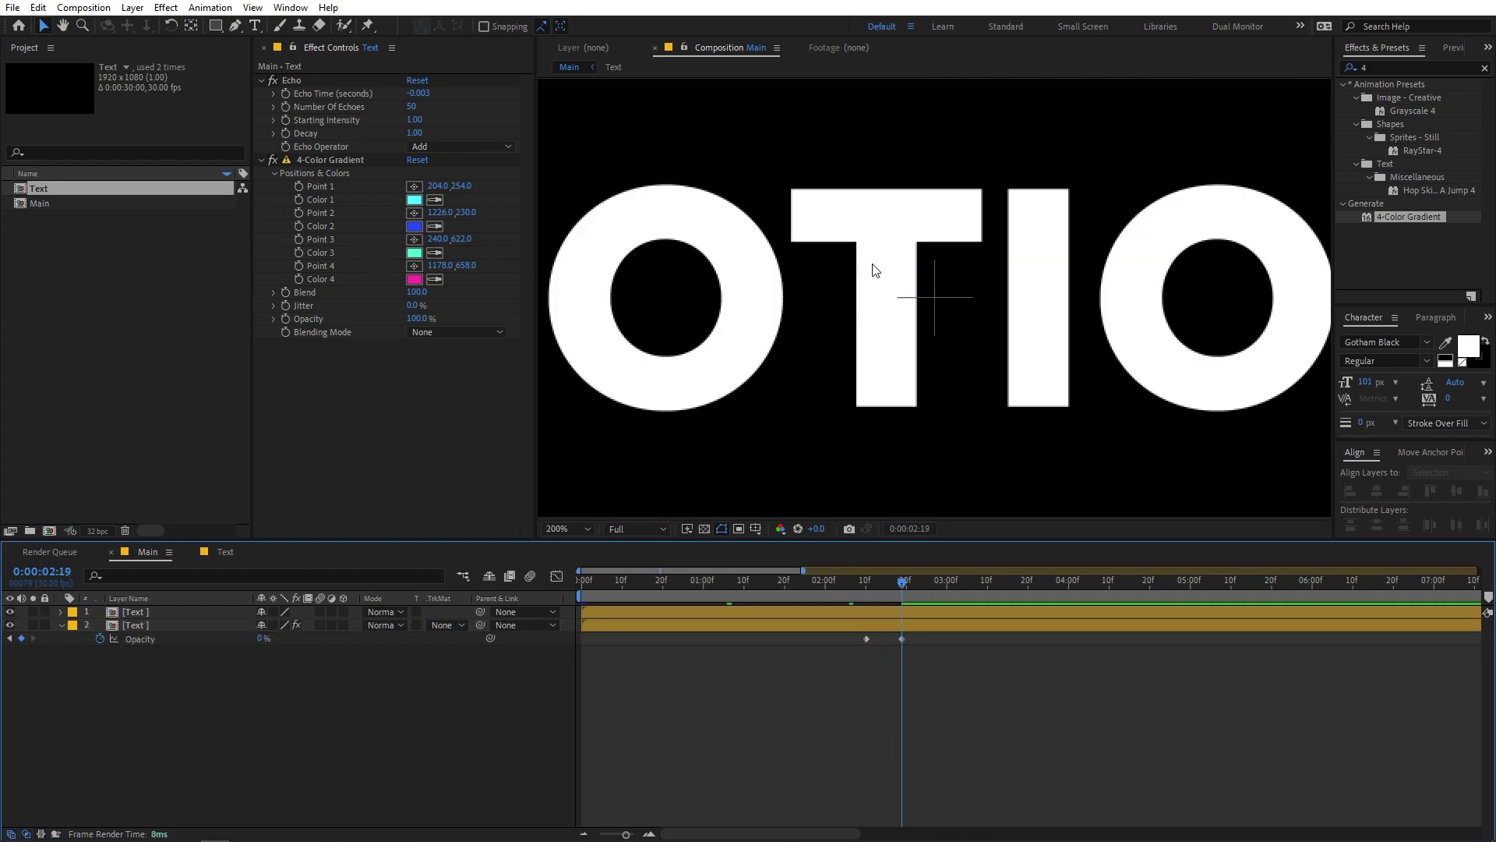
pyautogui.click(712, 590)
pyautogui.press('space')
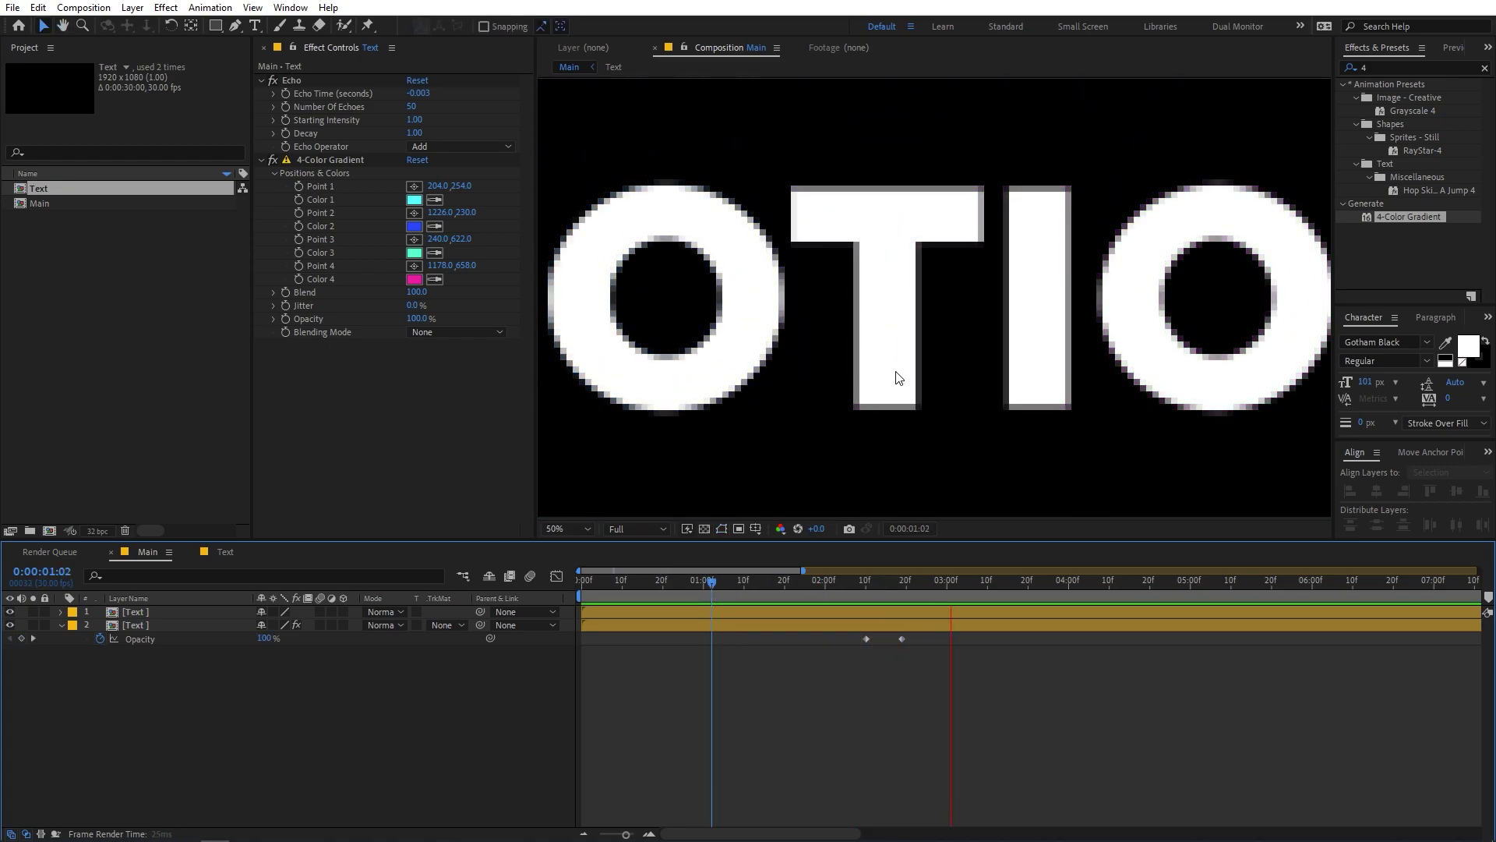
pyautogui.scroll(-2, 896, 374)
pyautogui.moveTo(712, 586); pyautogui.dragTo(746, 606)
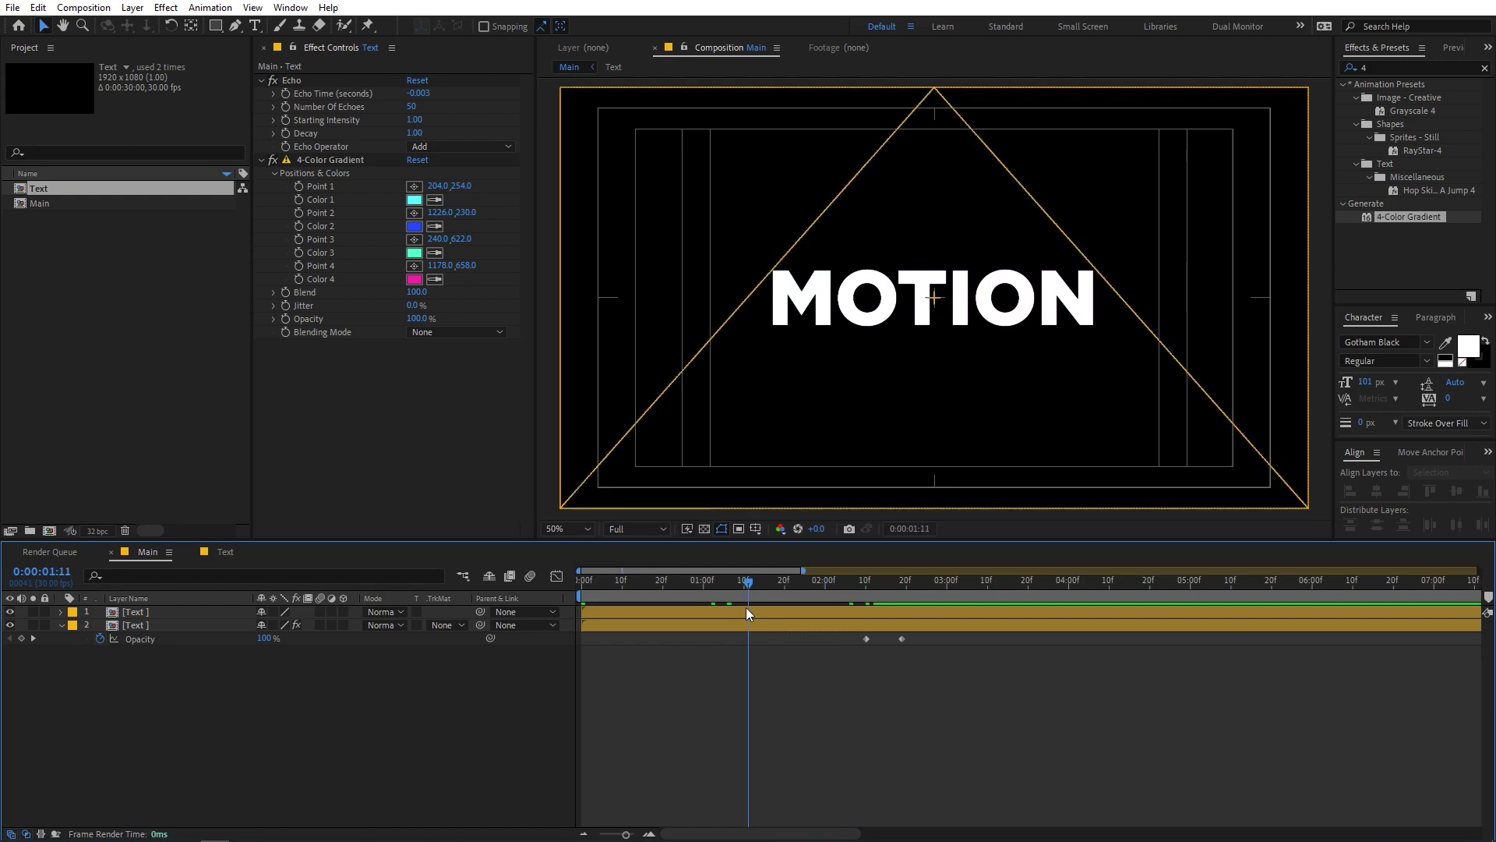
# Step: Duplicate the Text composition in the project and open the copy for editing
pyautogui.click(74, 229)
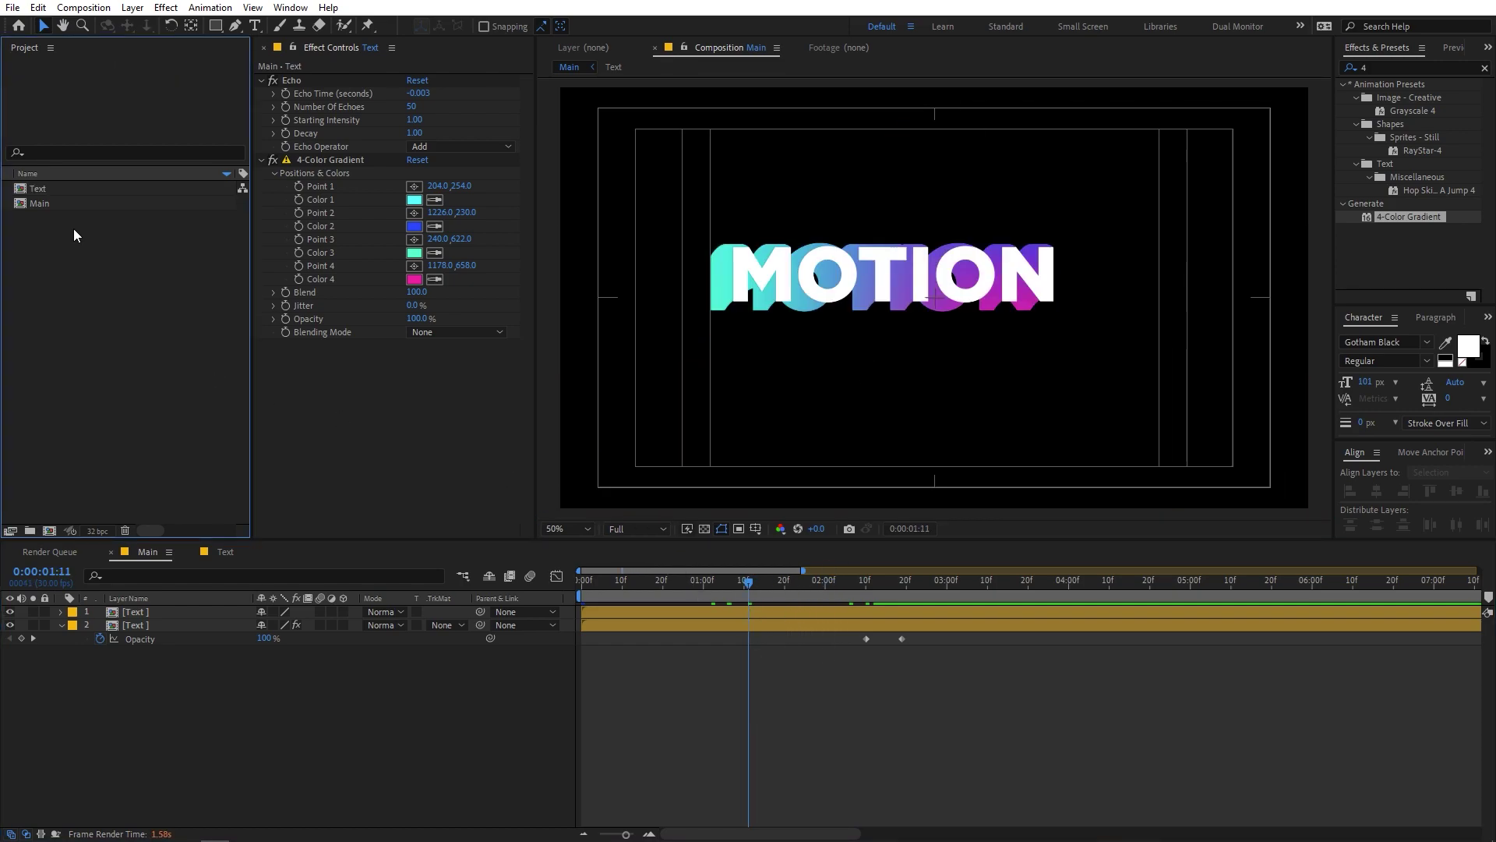
pyautogui.click(37, 191)
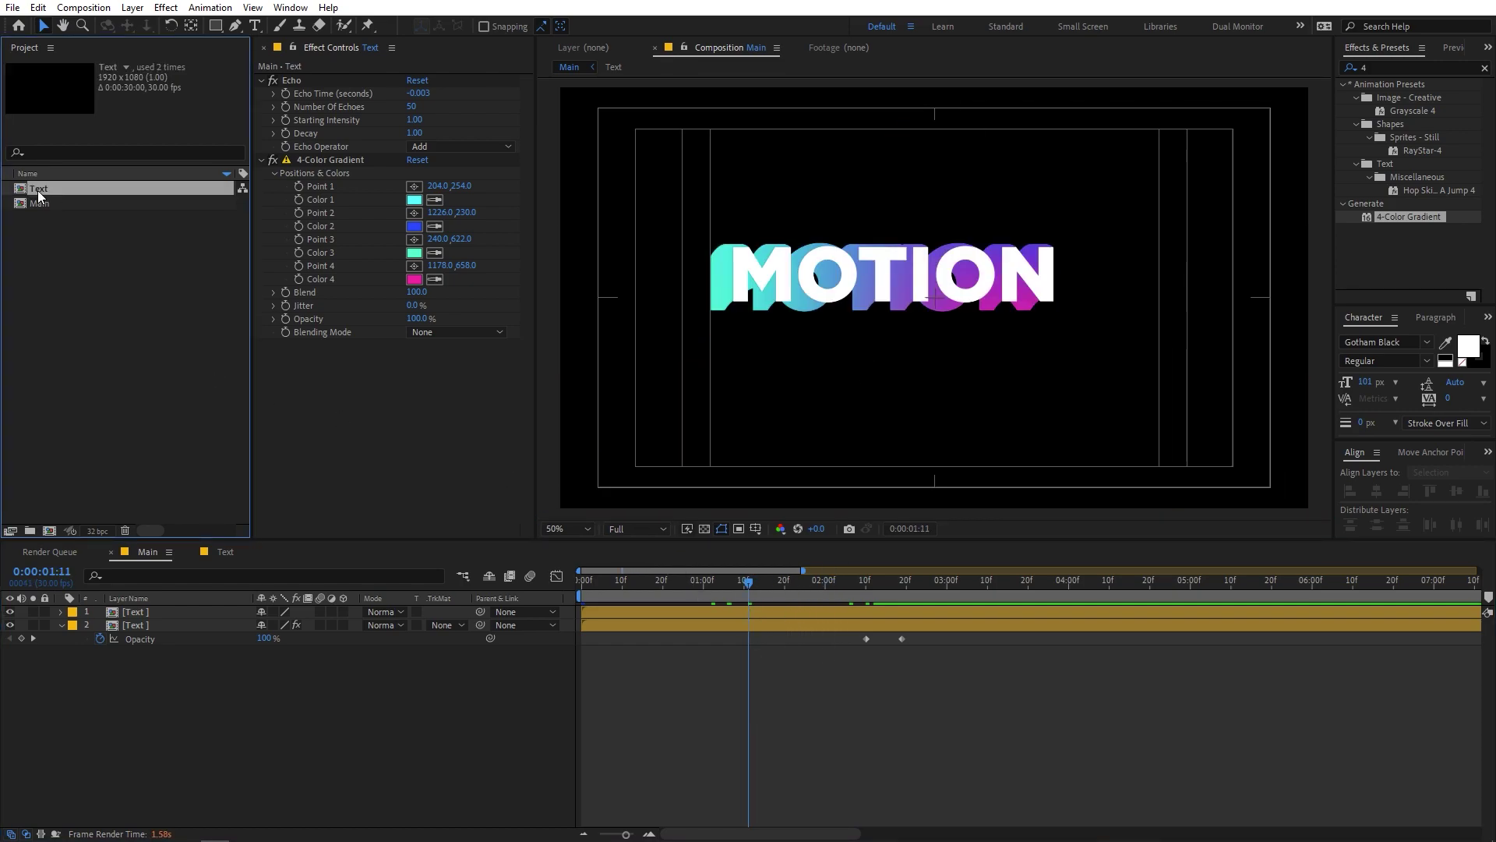
pyautogui.hotkey('ctrl', 'c')
pyautogui.hotkey('ctrl', 'v')
pyautogui.click(137, 343)
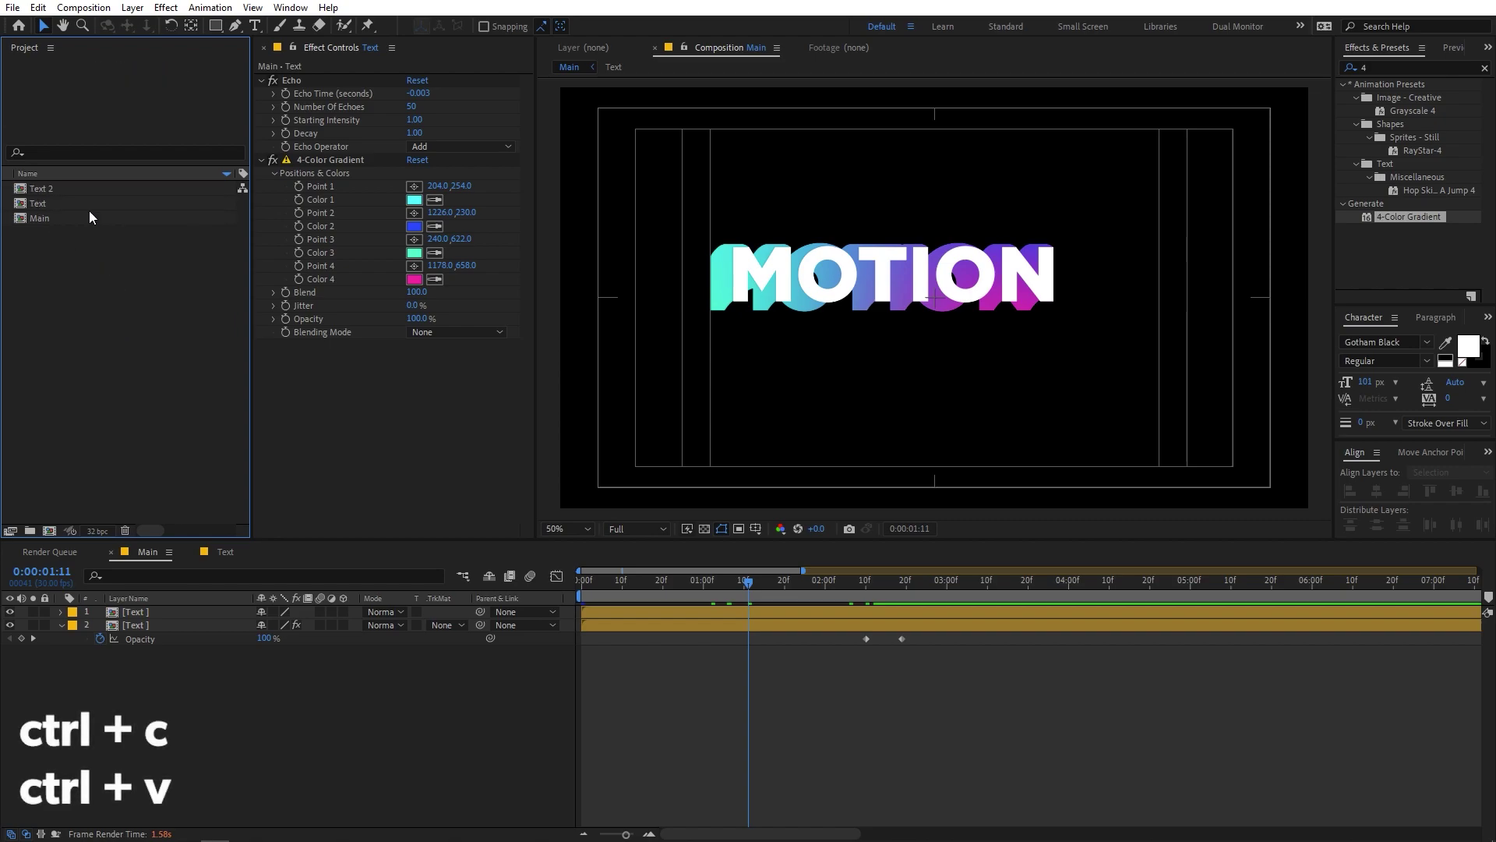
pyautogui.doubleClick(48, 190)
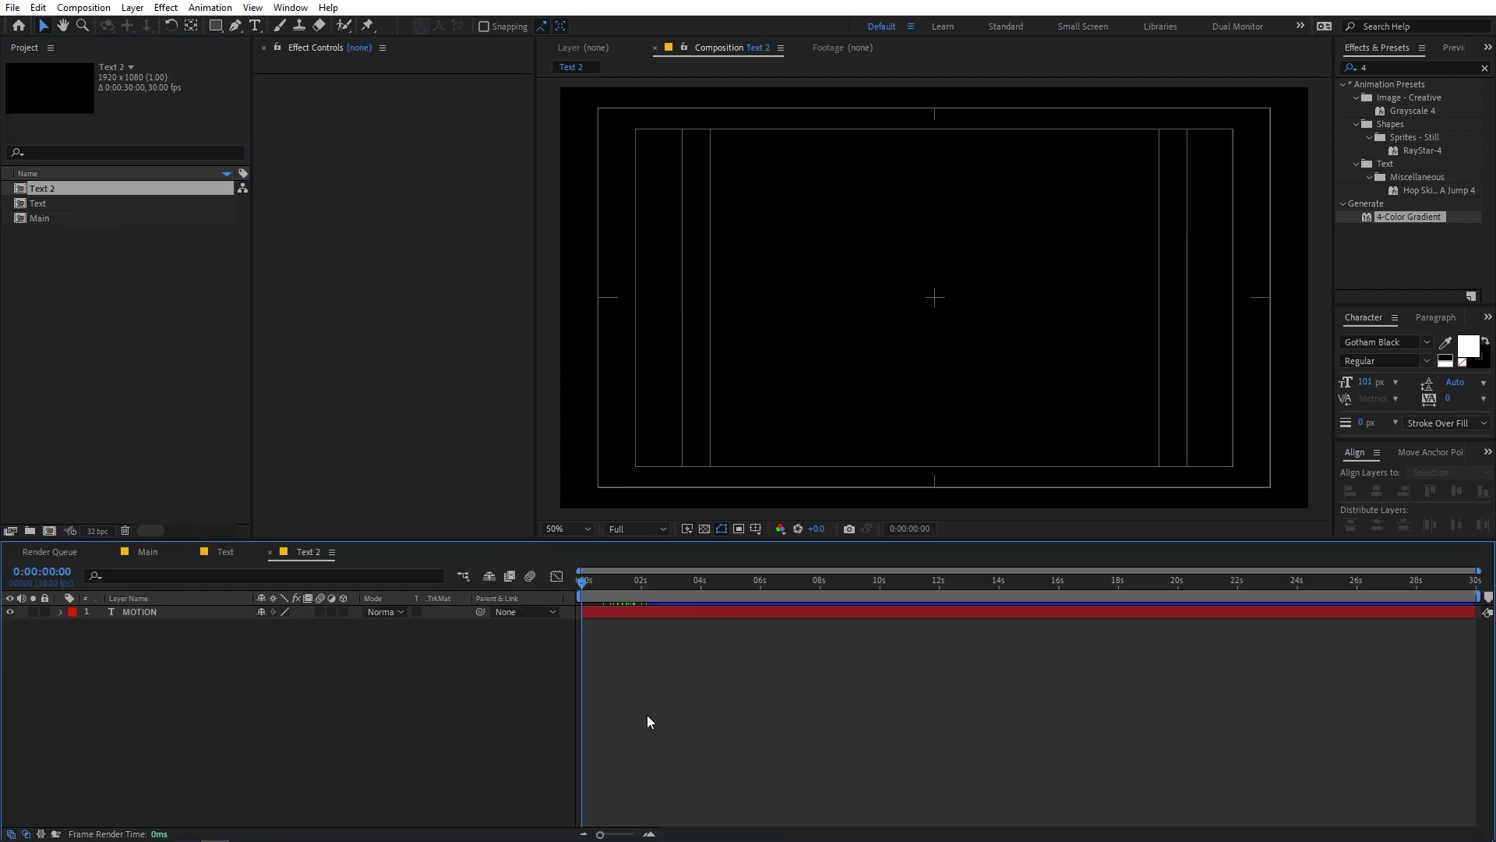
# Step: Replace the word MOTION in the duplicated composition's text layer with NATIONS
pyautogui.moveTo(606, 583); pyautogui.dragTo(889, 583)
pyautogui.doubleClick(167, 616)
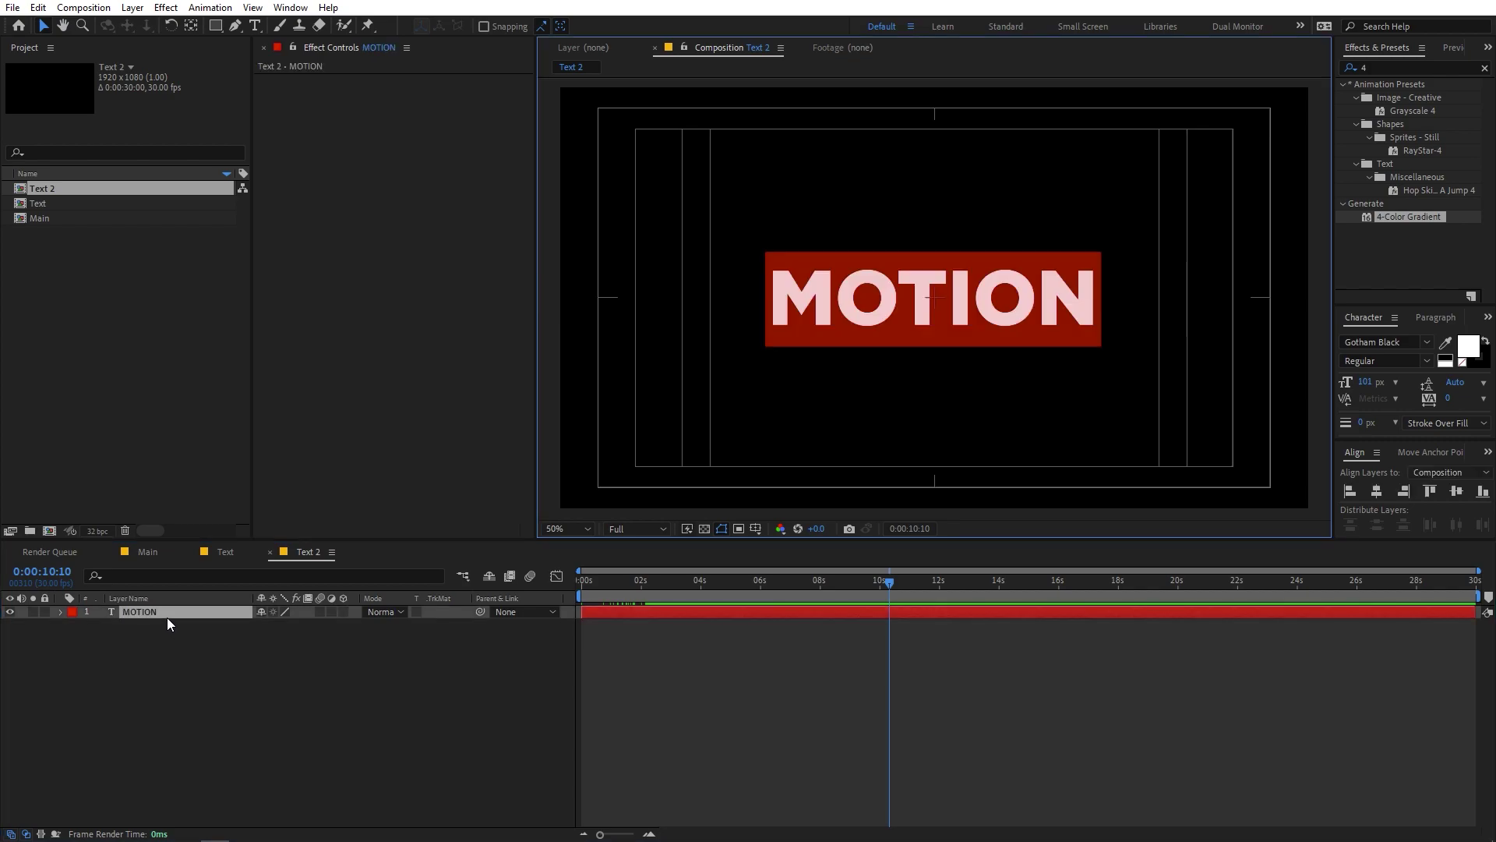
pyautogui.write('NATIONS')
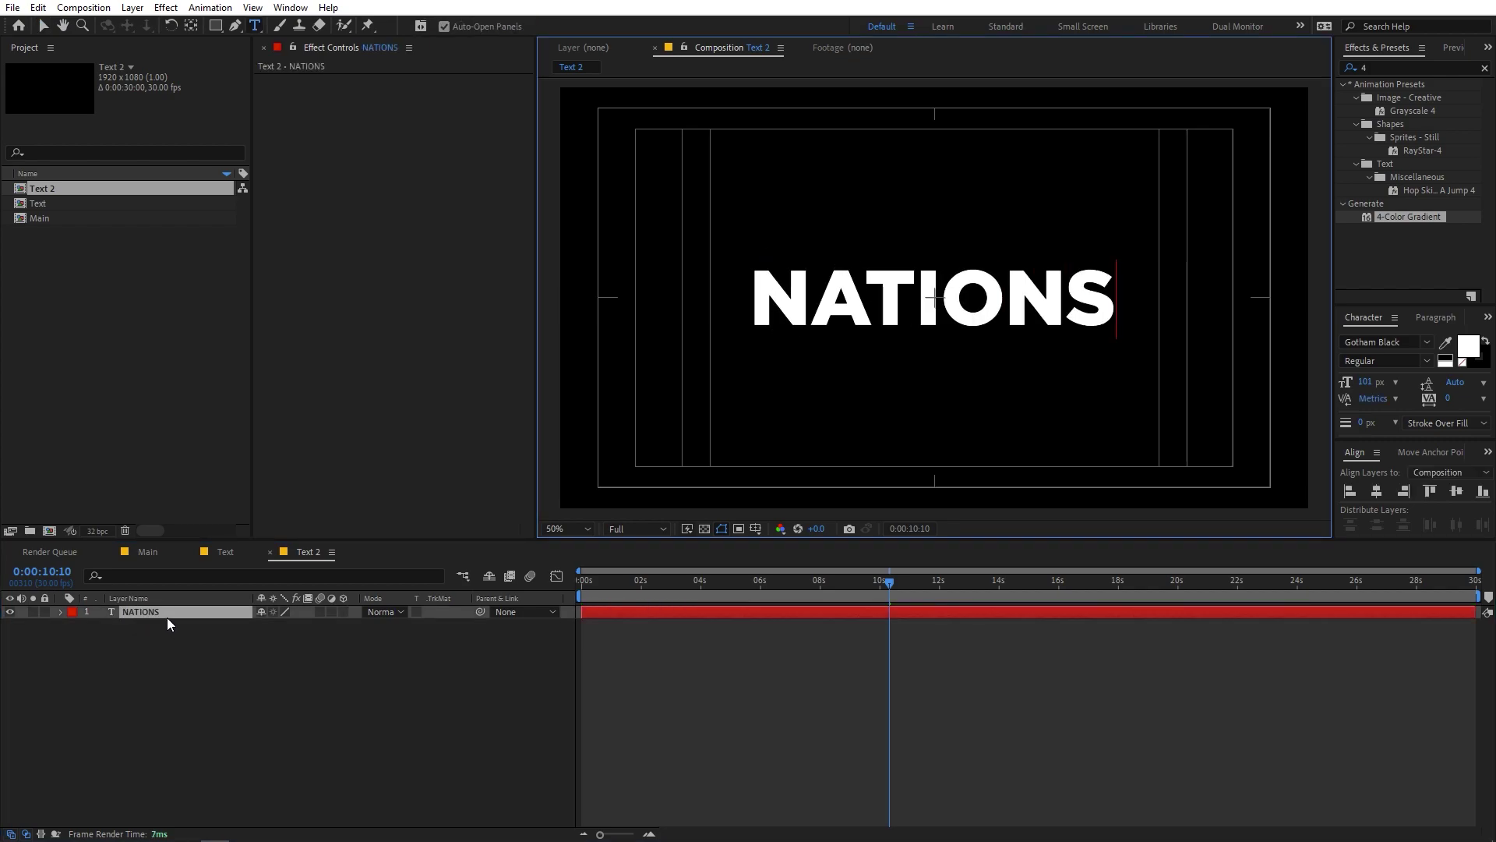
pyautogui.click(561, 690)
# Step: Preview the NATIONS animation from the start, and go to 0:00:04:29
pyautogui.moveTo(773, 583); pyautogui.dragTo(461, 601)
pyautogui.press('space')
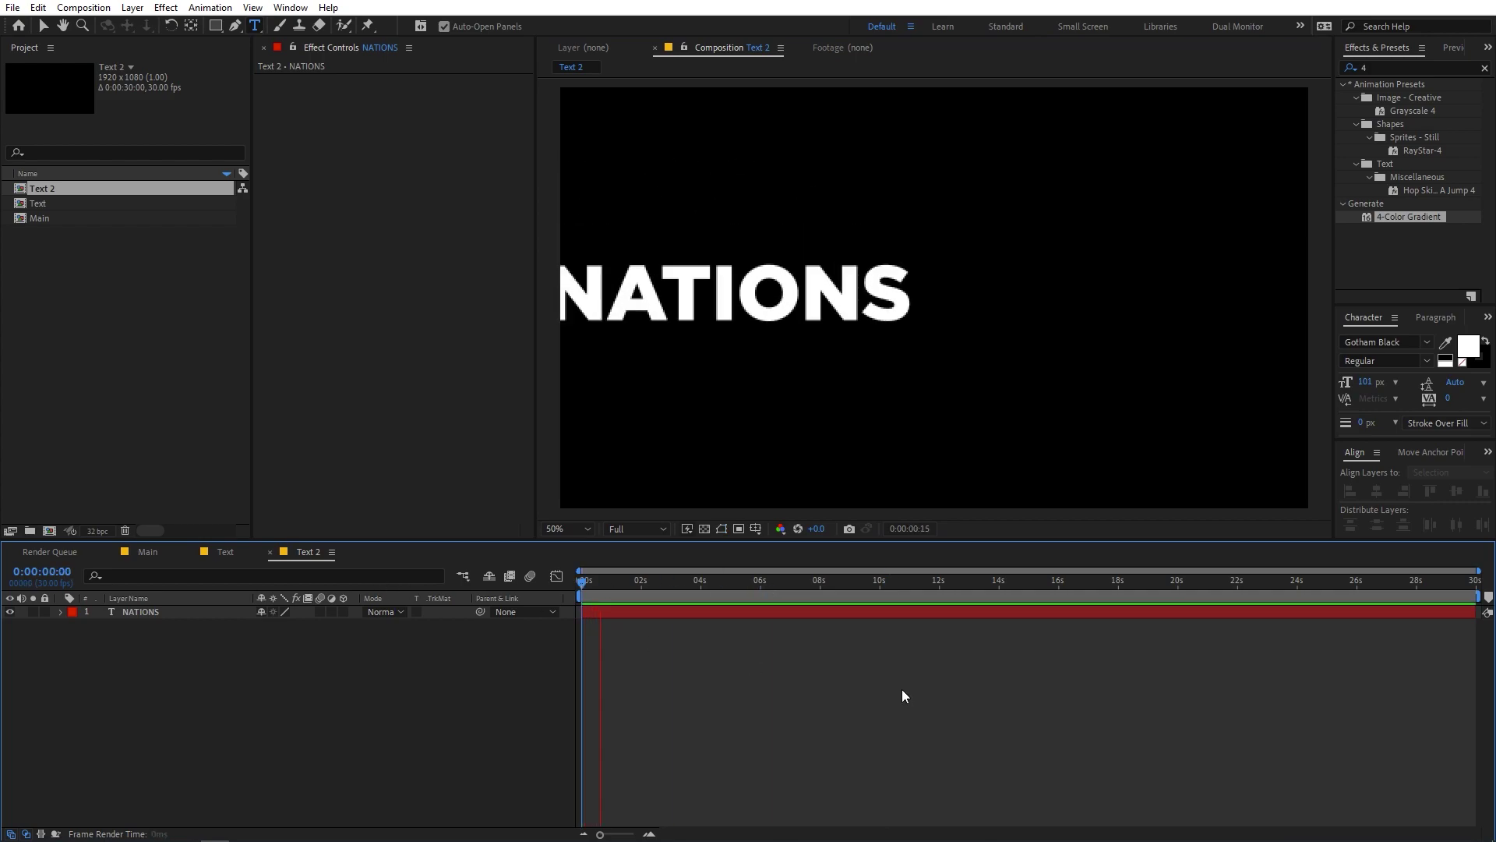
pyautogui.moveTo(734, 583); pyautogui.dragTo(733, 629)
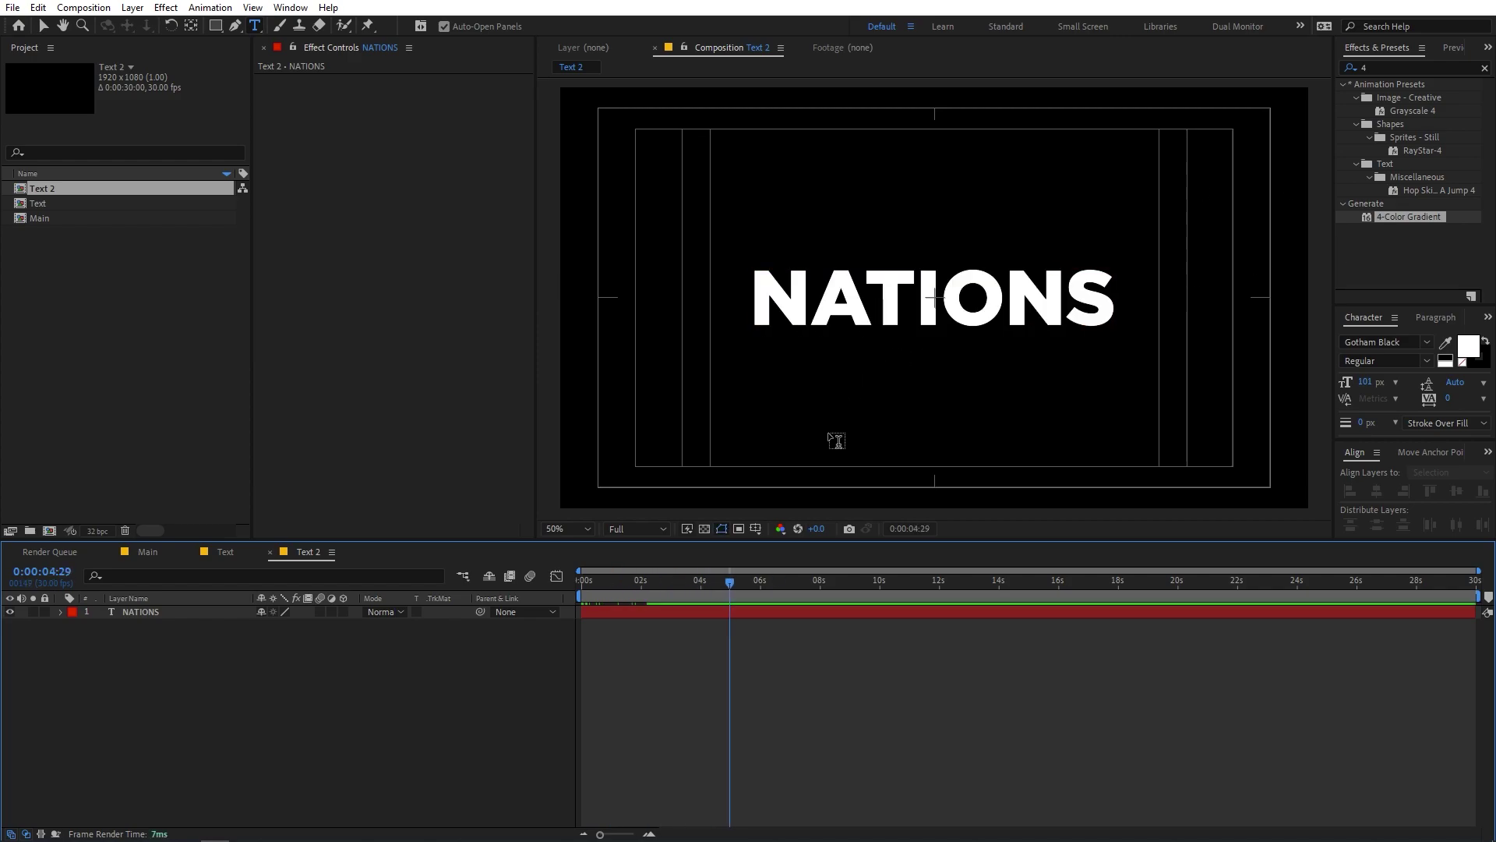
# Step: Reveal the NATIONS layer's Position expression and set the degreesToRadians angle on its elev line to 130
pyautogui.click(123, 611)
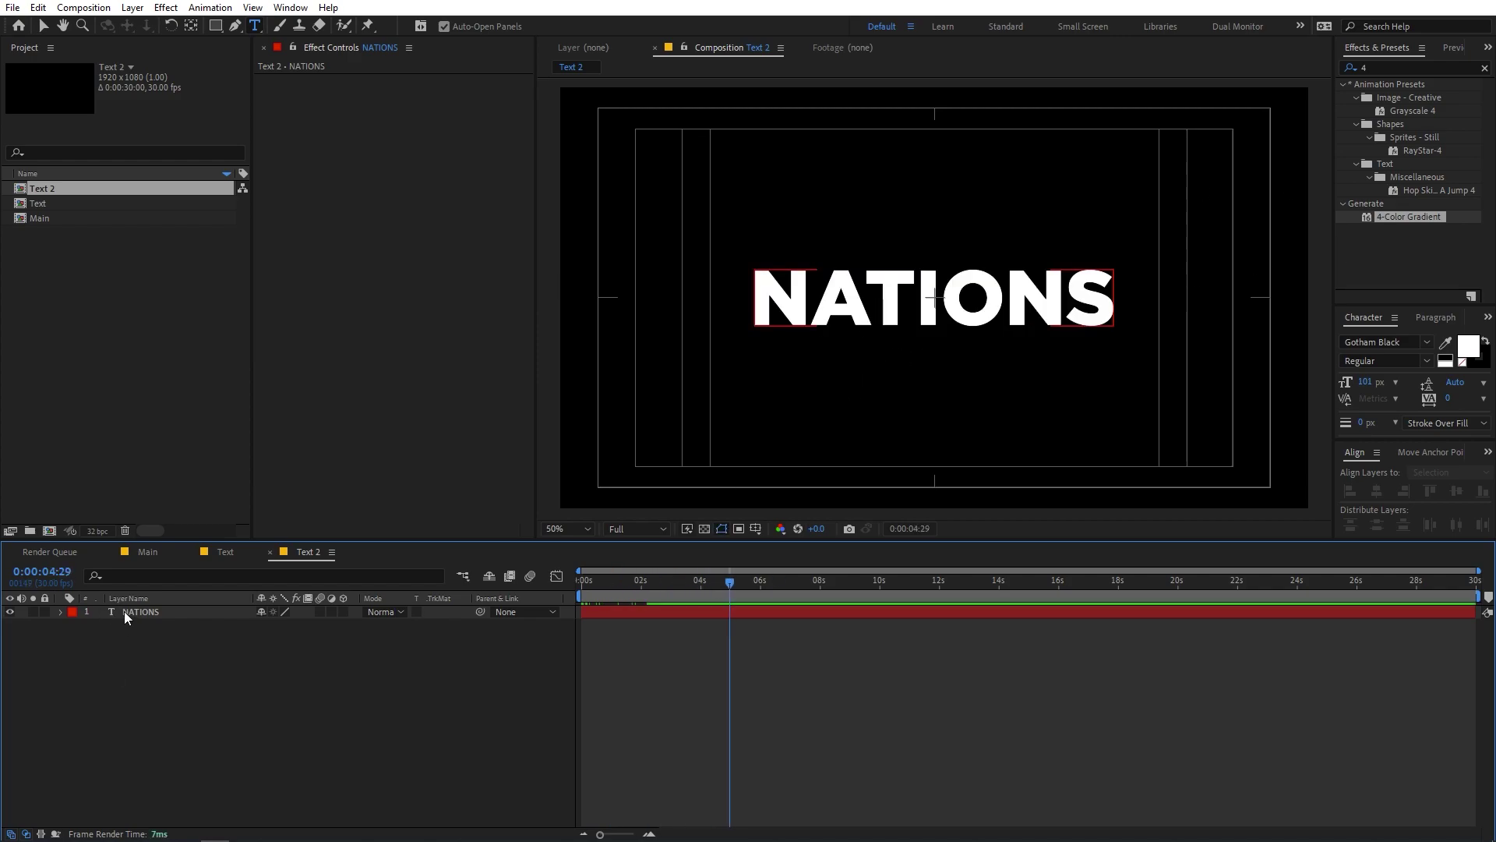
pyautogui.click(59, 613)
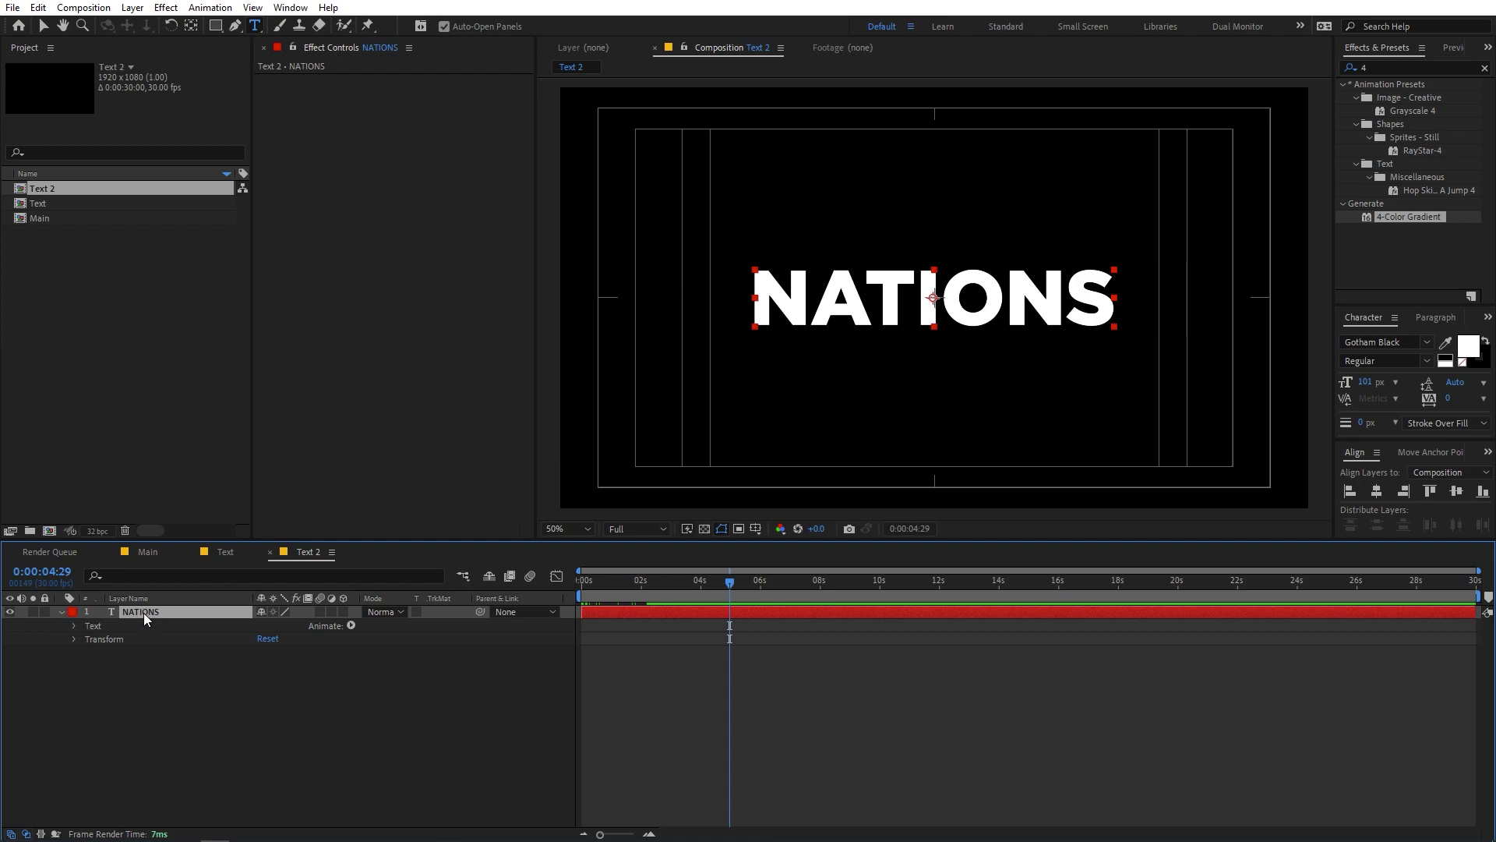
pyautogui.press('u')
pyautogui.press('u')
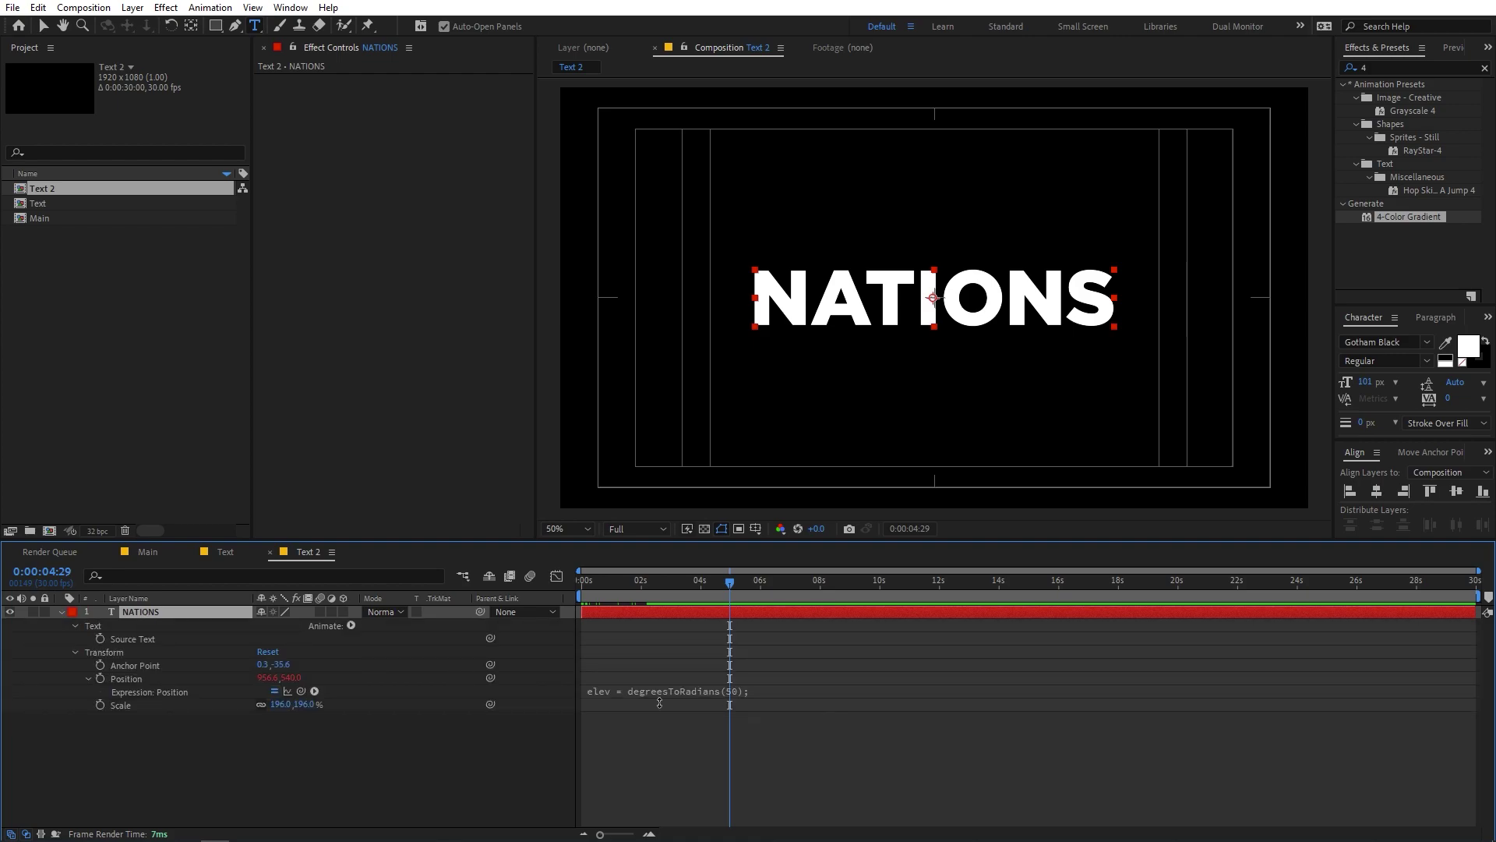
pyautogui.click(650, 701)
pyautogui.click(689, 701)
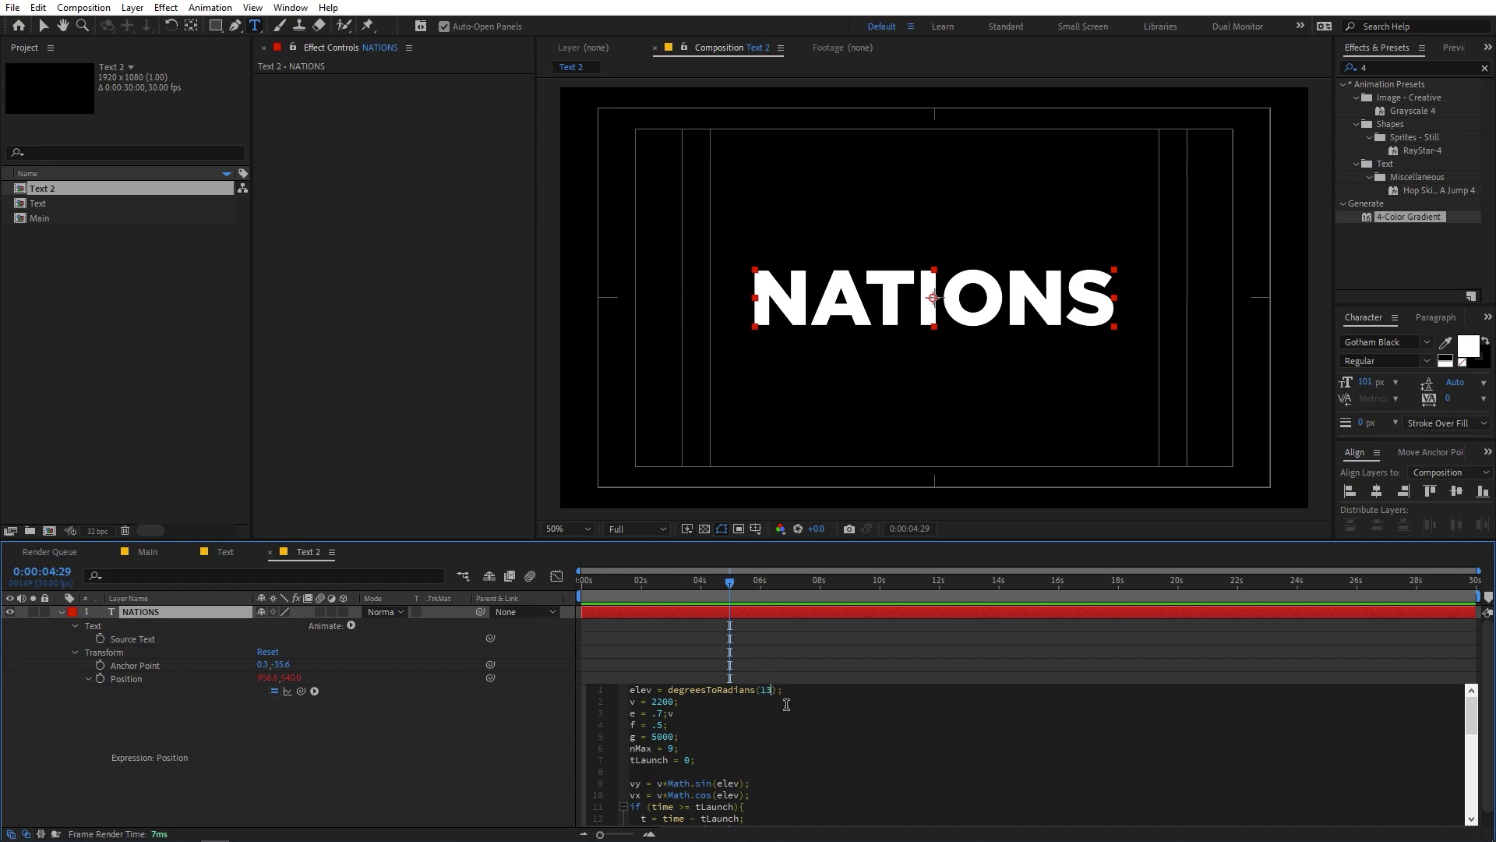
pyautogui.click(812, 659)
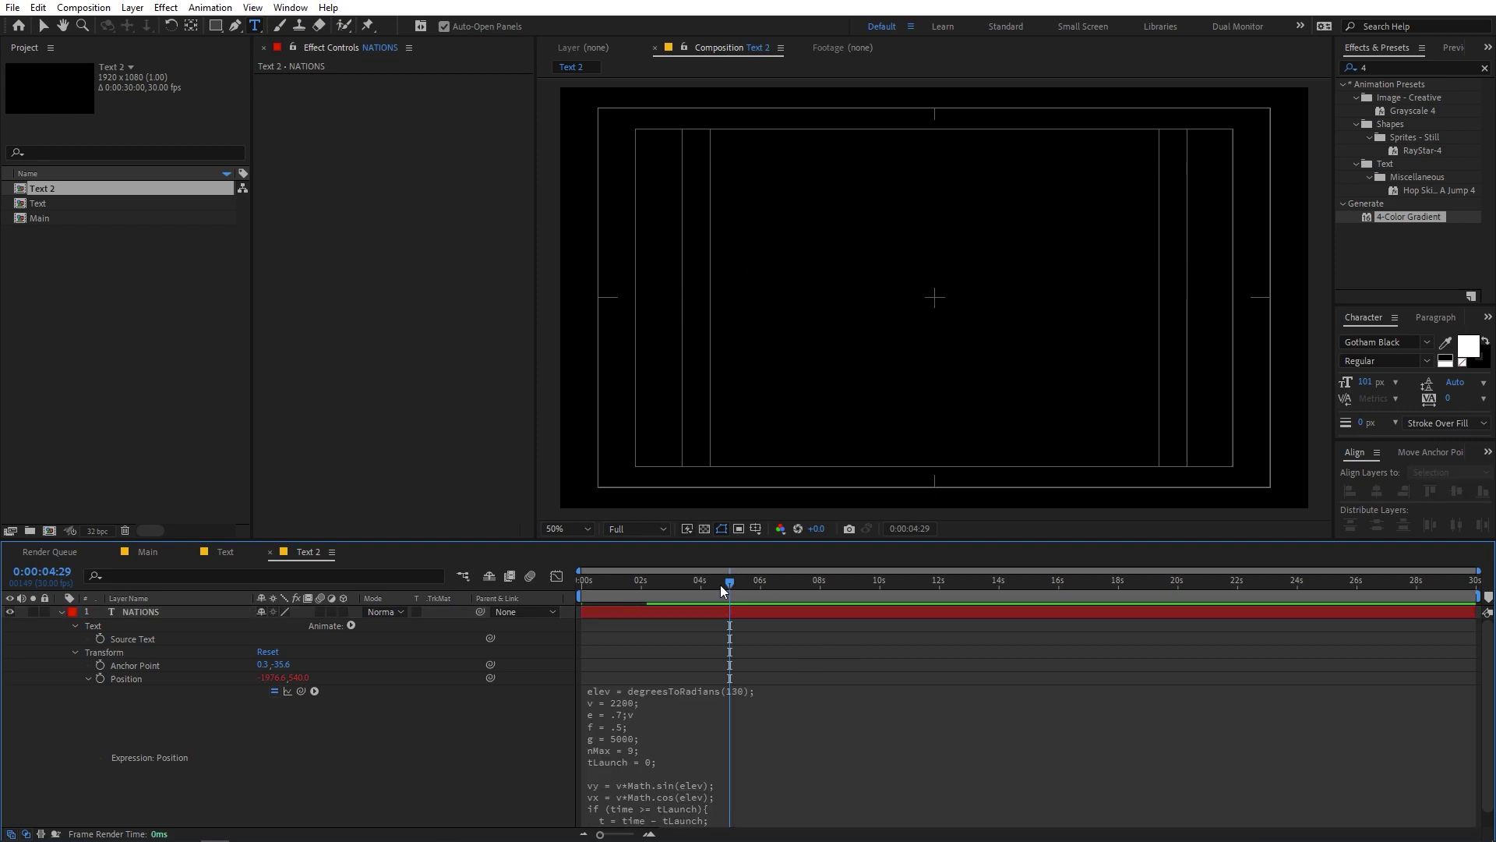
# Step: Locate the NATIONS text outside the frame, move it to the frame's centre at 0:00:05:17, and preview the animation from the start
pyautogui.scroll(-4, 956, 281)
pyautogui.click(601, 598)
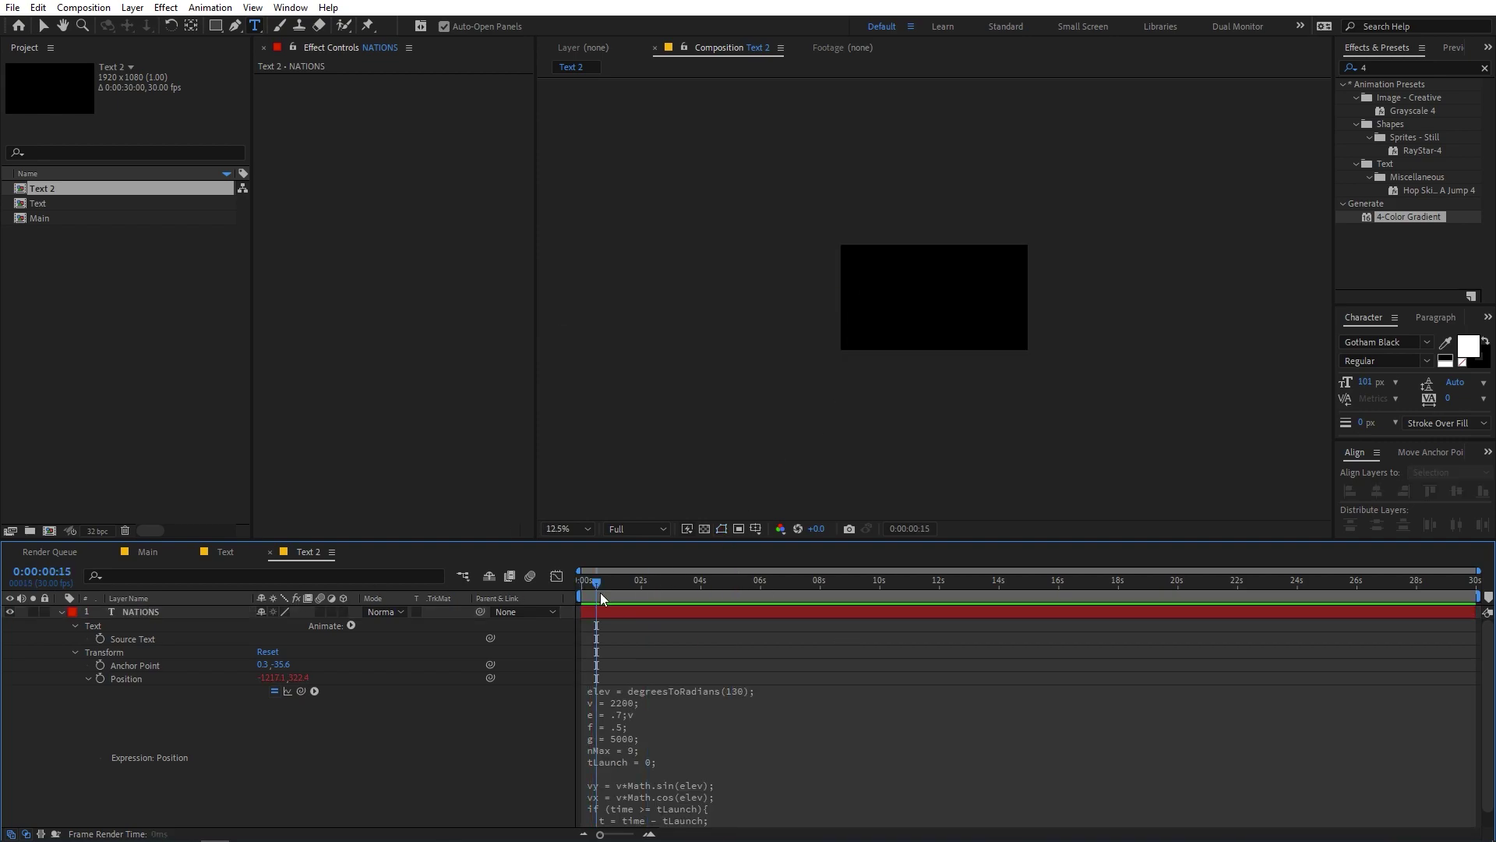
pyautogui.moveTo(598, 588)
pyautogui.mouseDown()
pyautogui.moveTo(583, 593)
pyautogui.moveTo(617, 579)
pyautogui.mouseUp()
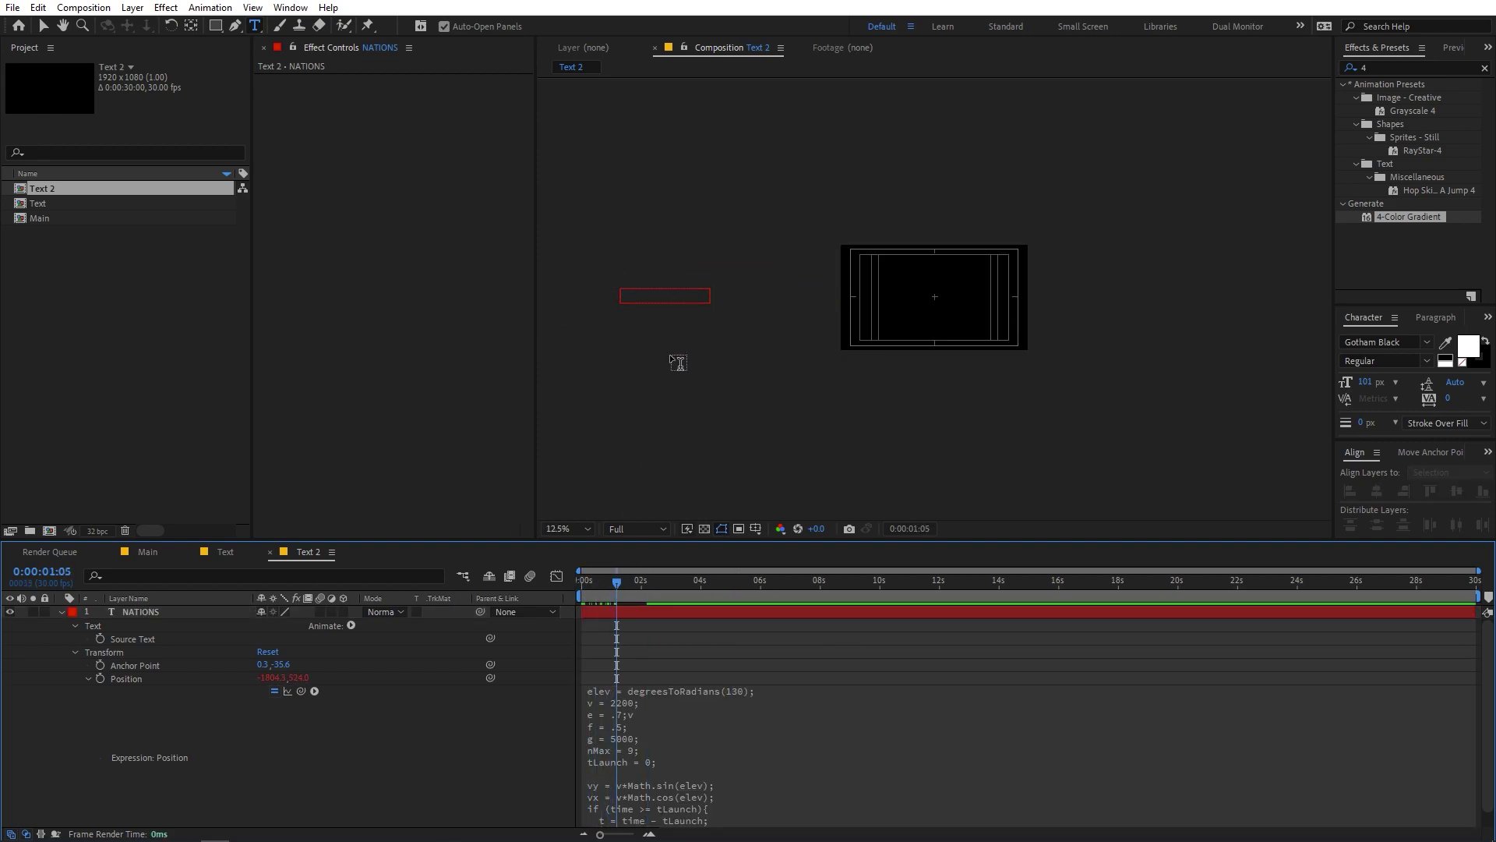
pyautogui.press('v')
pyautogui.click(746, 587)
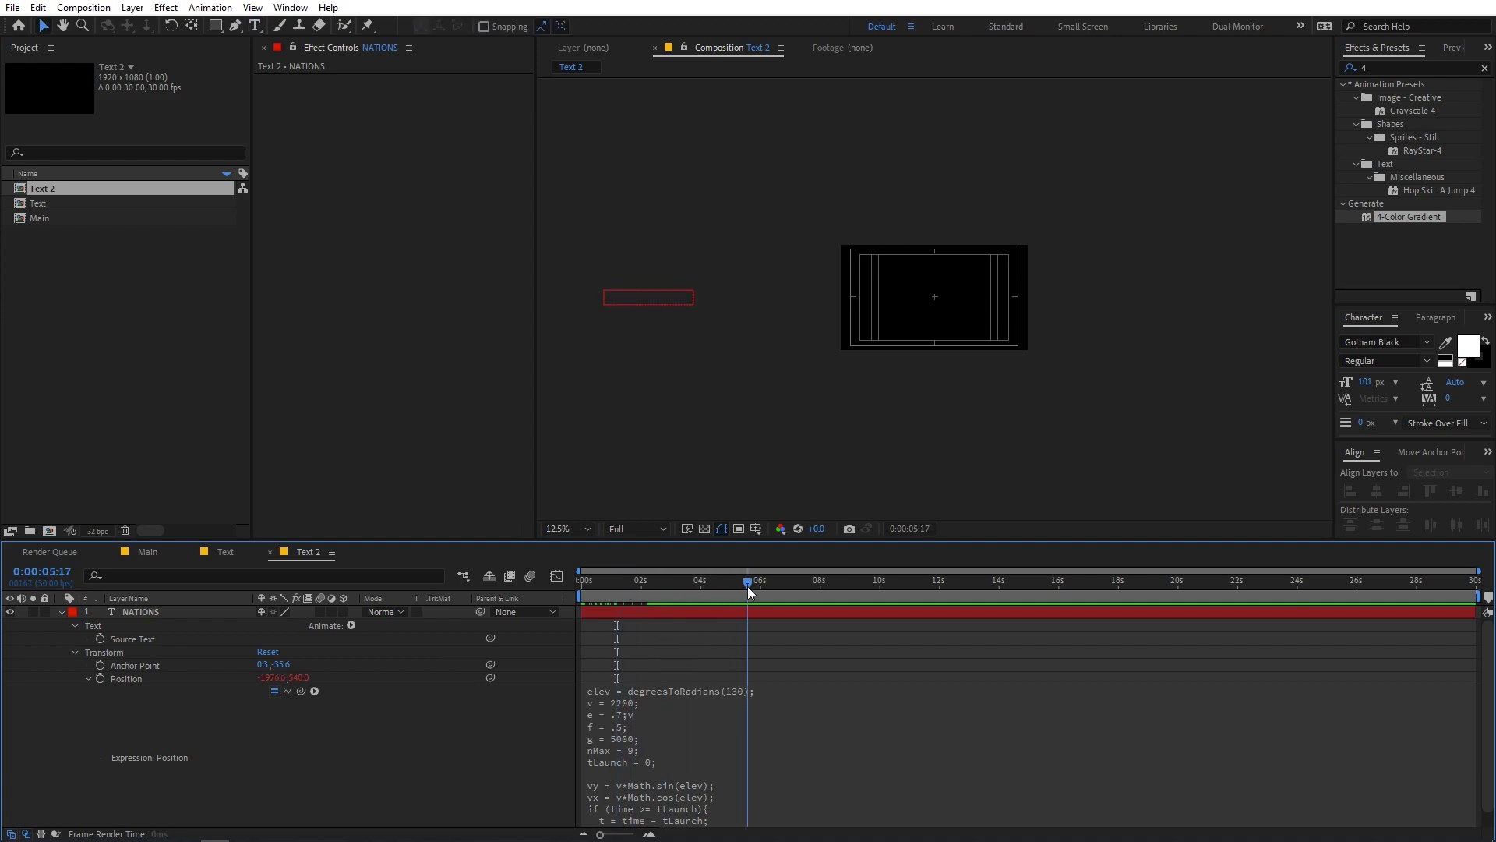
pyautogui.click(641, 302)
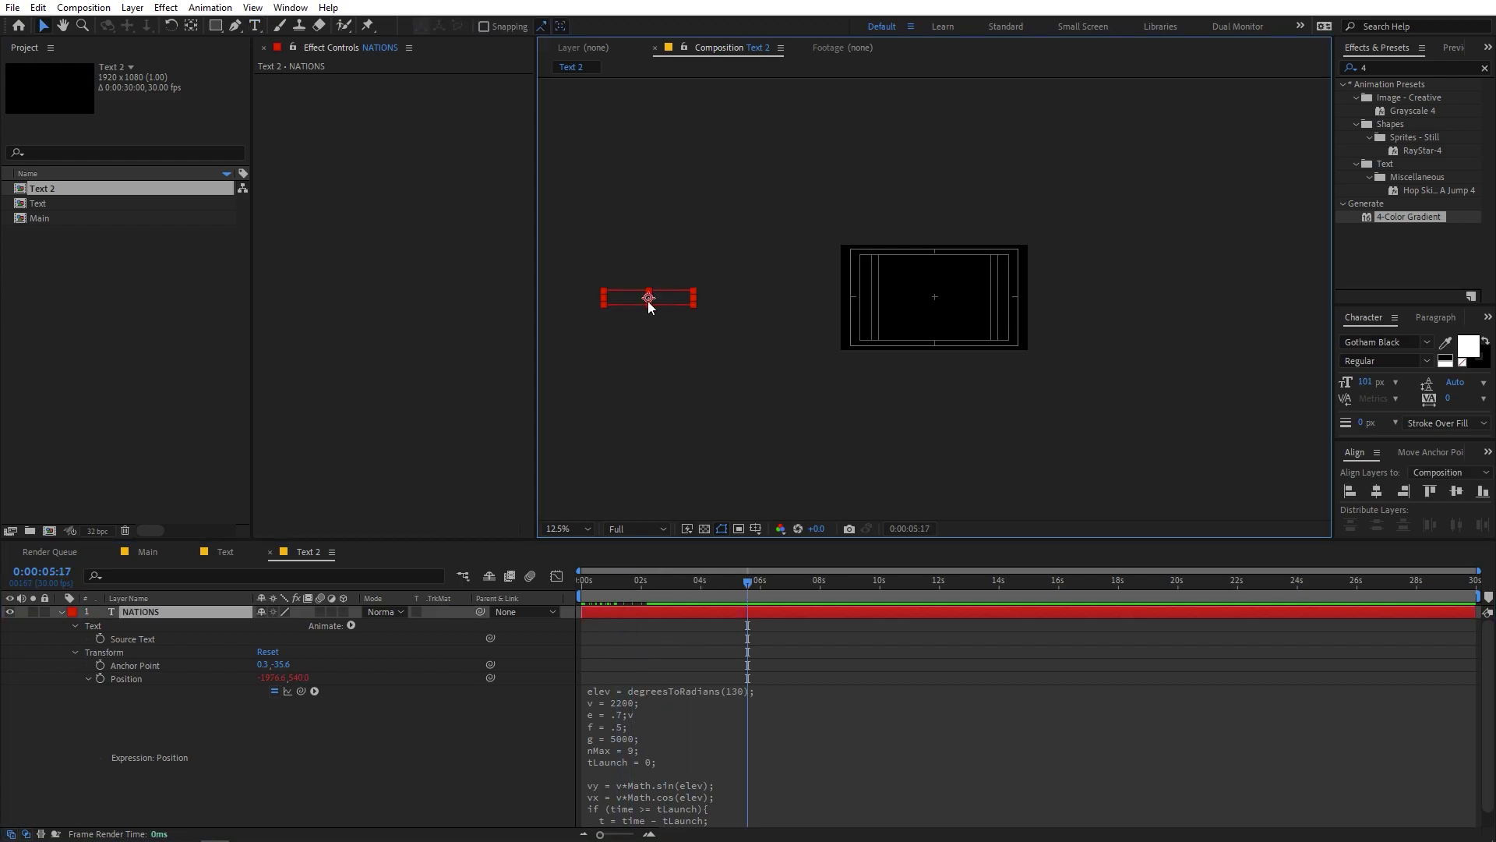
pyautogui.moveTo(659, 302); pyautogui.dragTo(935, 301)
pyautogui.press('.')
pyautogui.press('.')
pyautogui.moveTo(1048, 301)
pyautogui.mouseDown()
pyautogui.moveTo(1084, 302)
pyautogui.moveTo(1069, 303)
pyautogui.mouseUp()
pyautogui.press('Home')
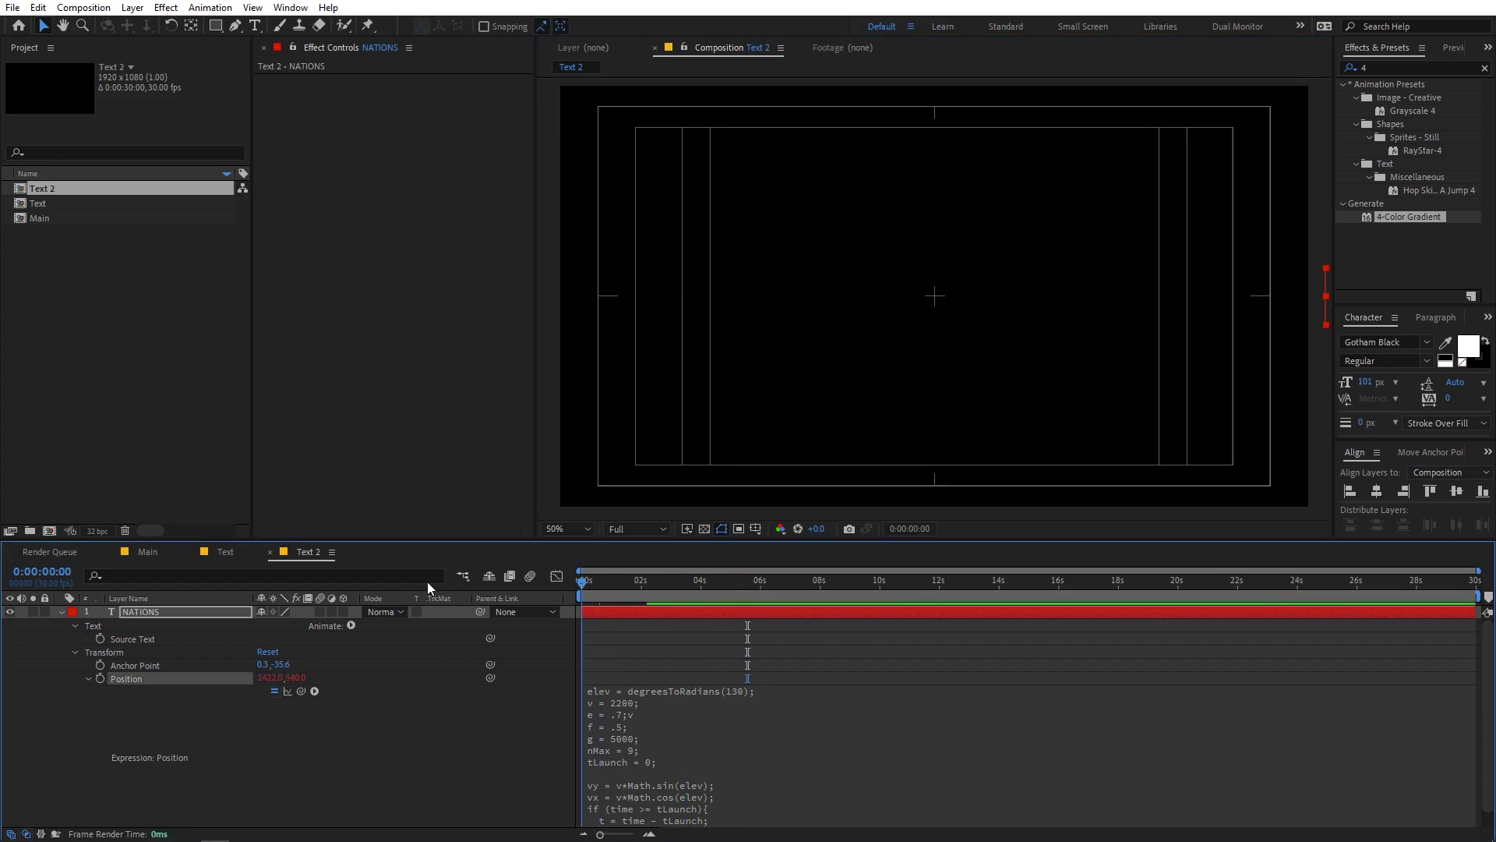
pyautogui.press('space')
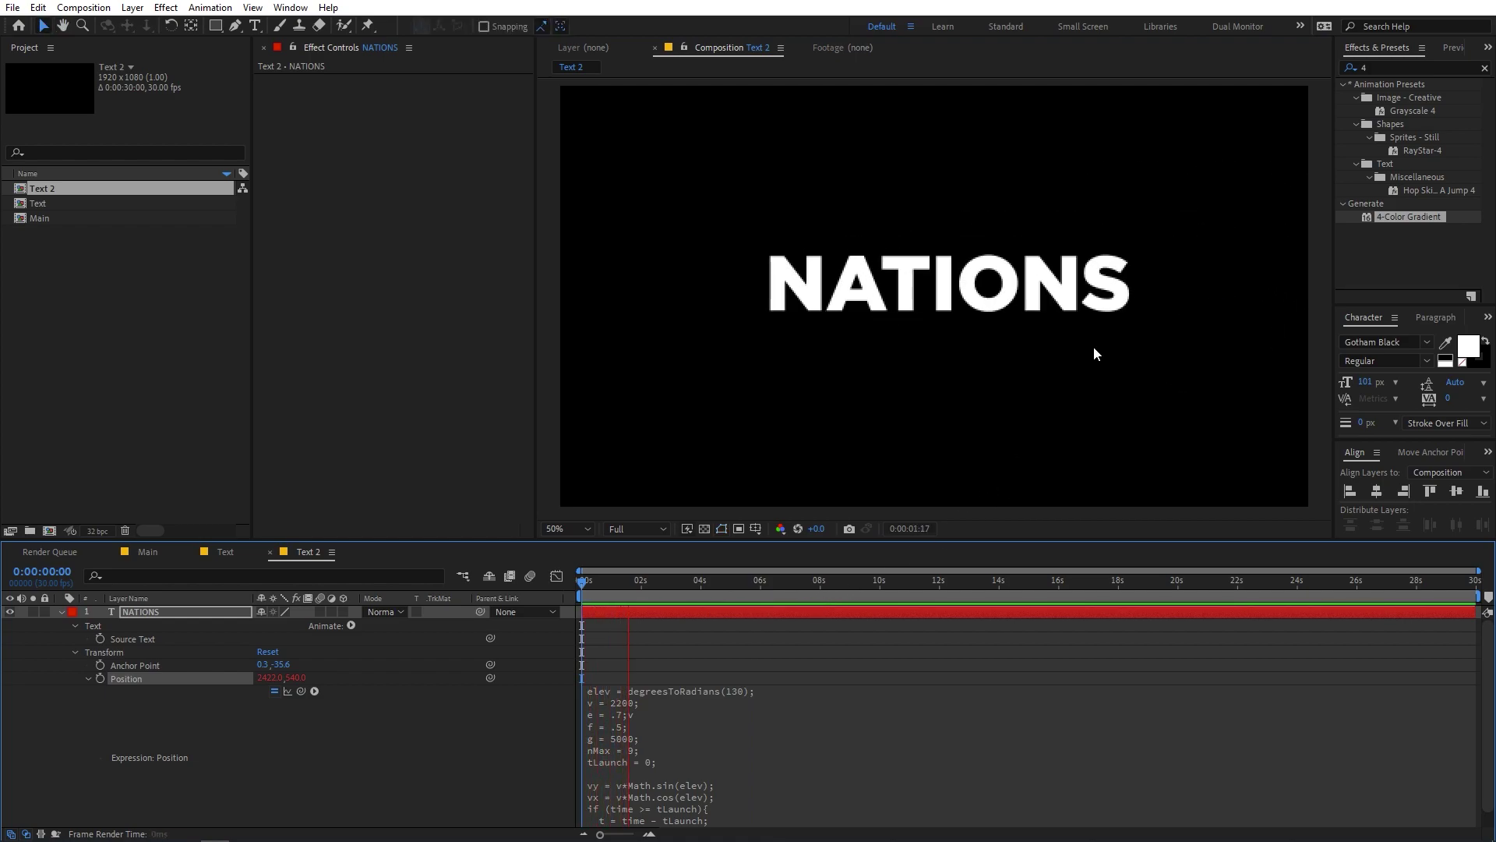
# Step: Add the Text 2 composition as the bottom layer of the Main composition and duplicate it at 0:00:02:22
pyautogui.press('space')
pyautogui.press('space')
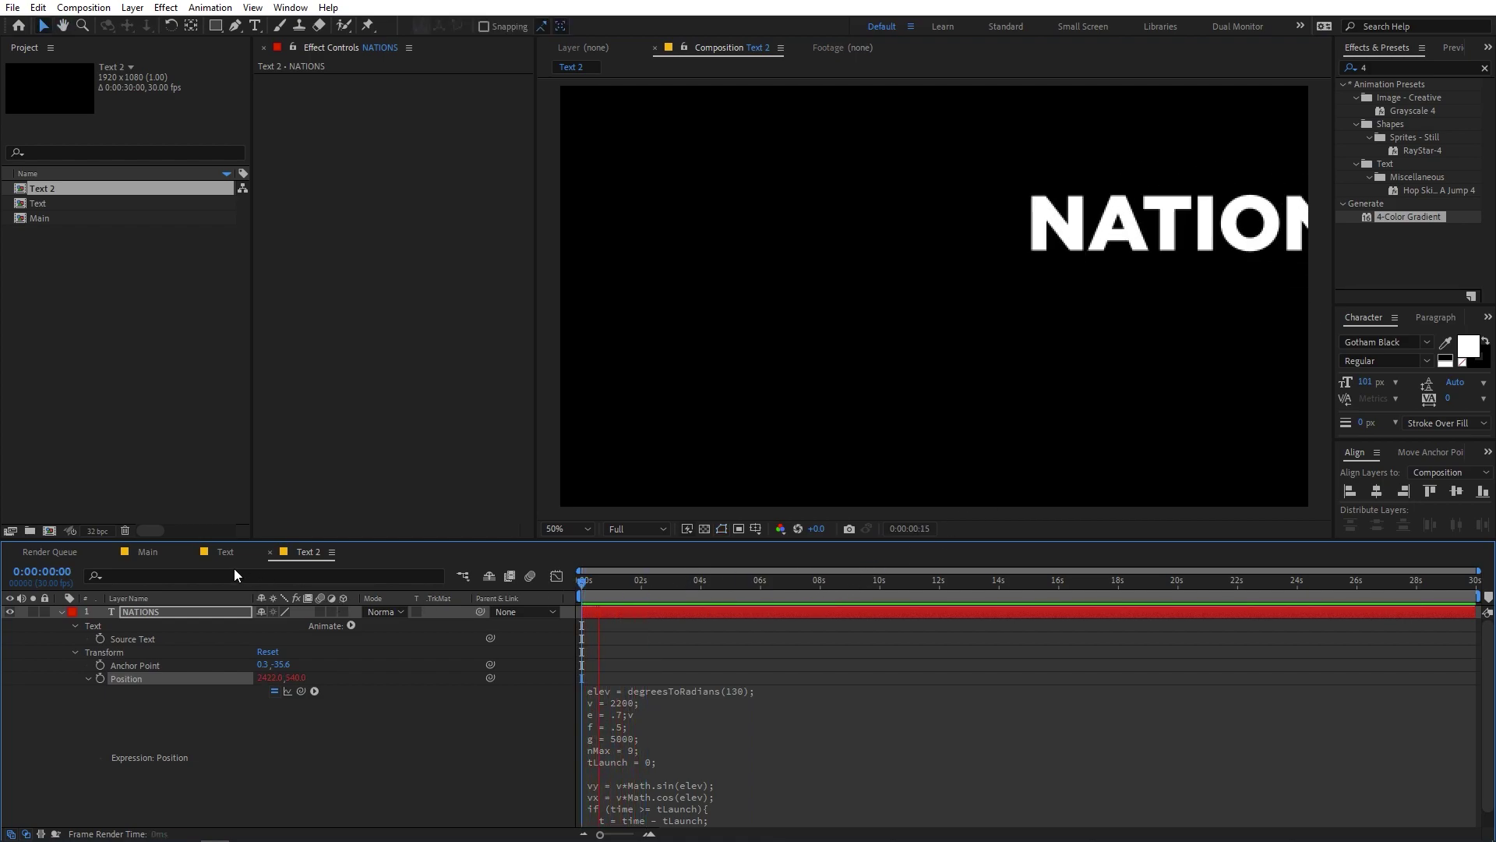
pyautogui.press('space')
pyautogui.click(146, 552)
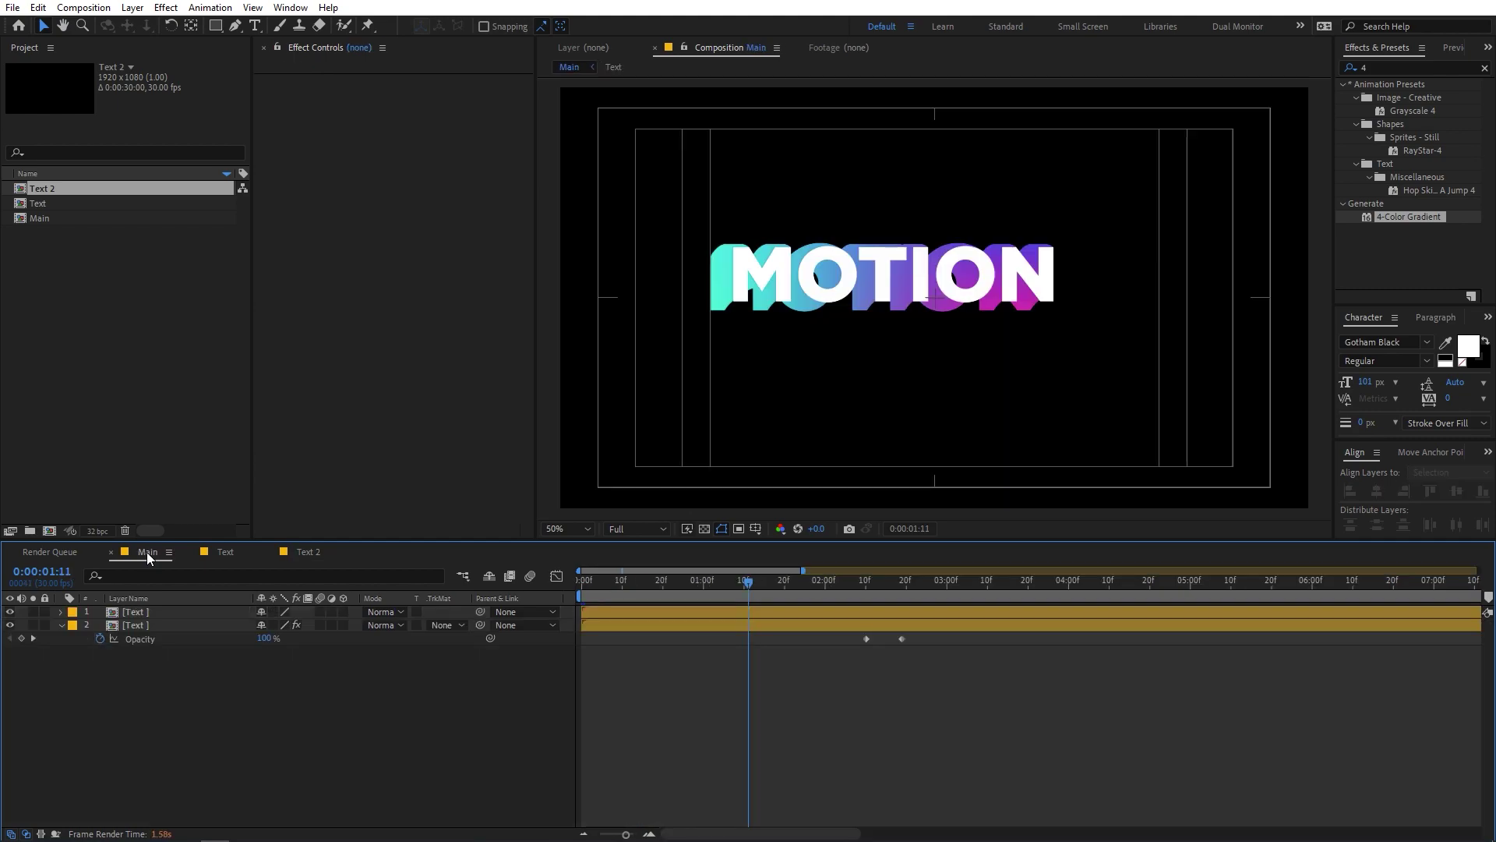
pyautogui.click(140, 422)
pyautogui.moveTo(49, 189); pyautogui.dragTo(185, 699)
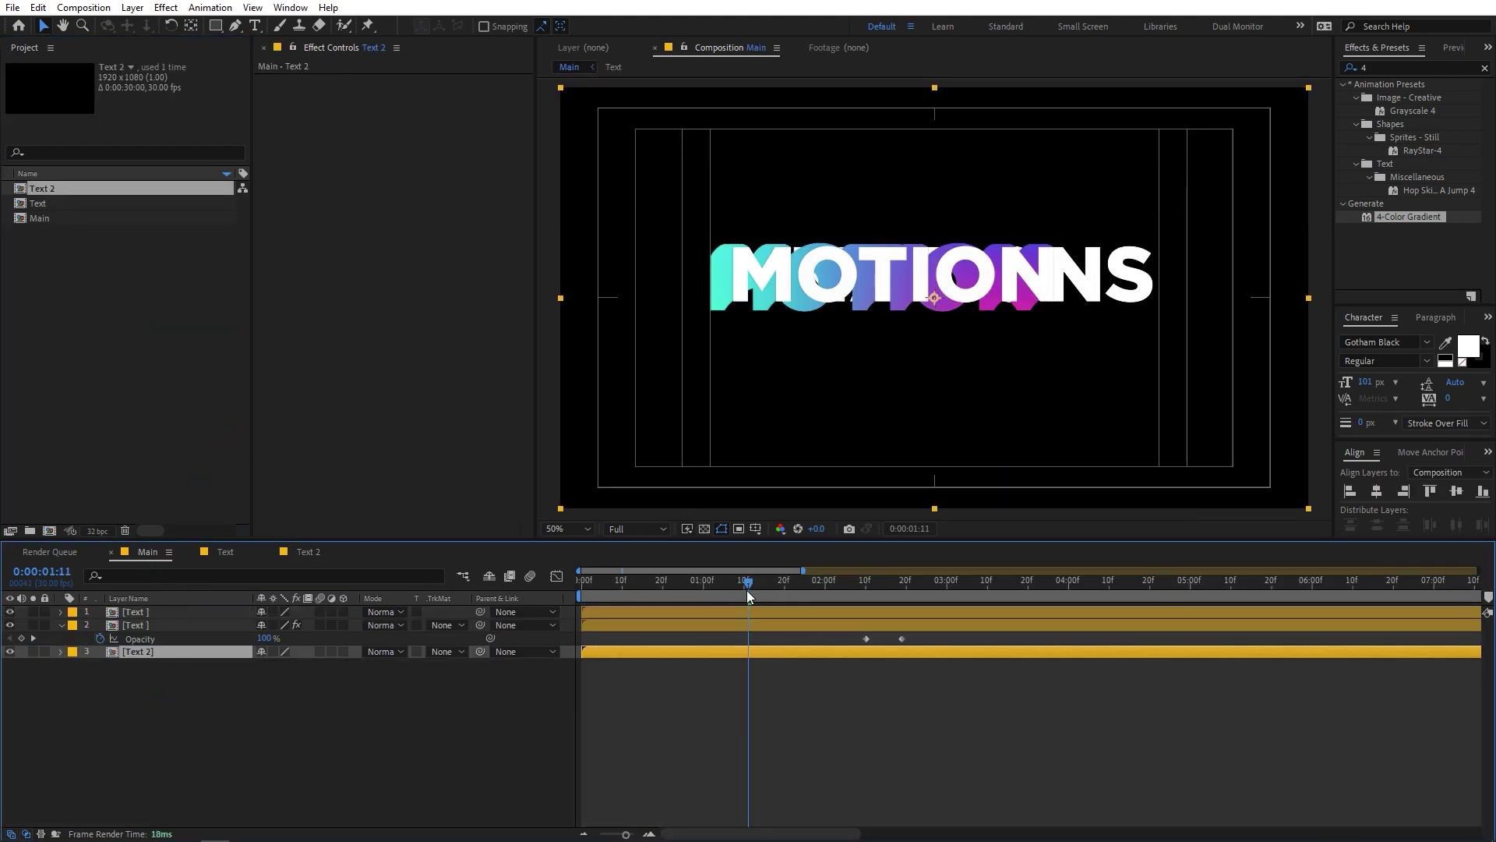
pyautogui.moveTo(747, 591); pyautogui.dragTo(917, 611)
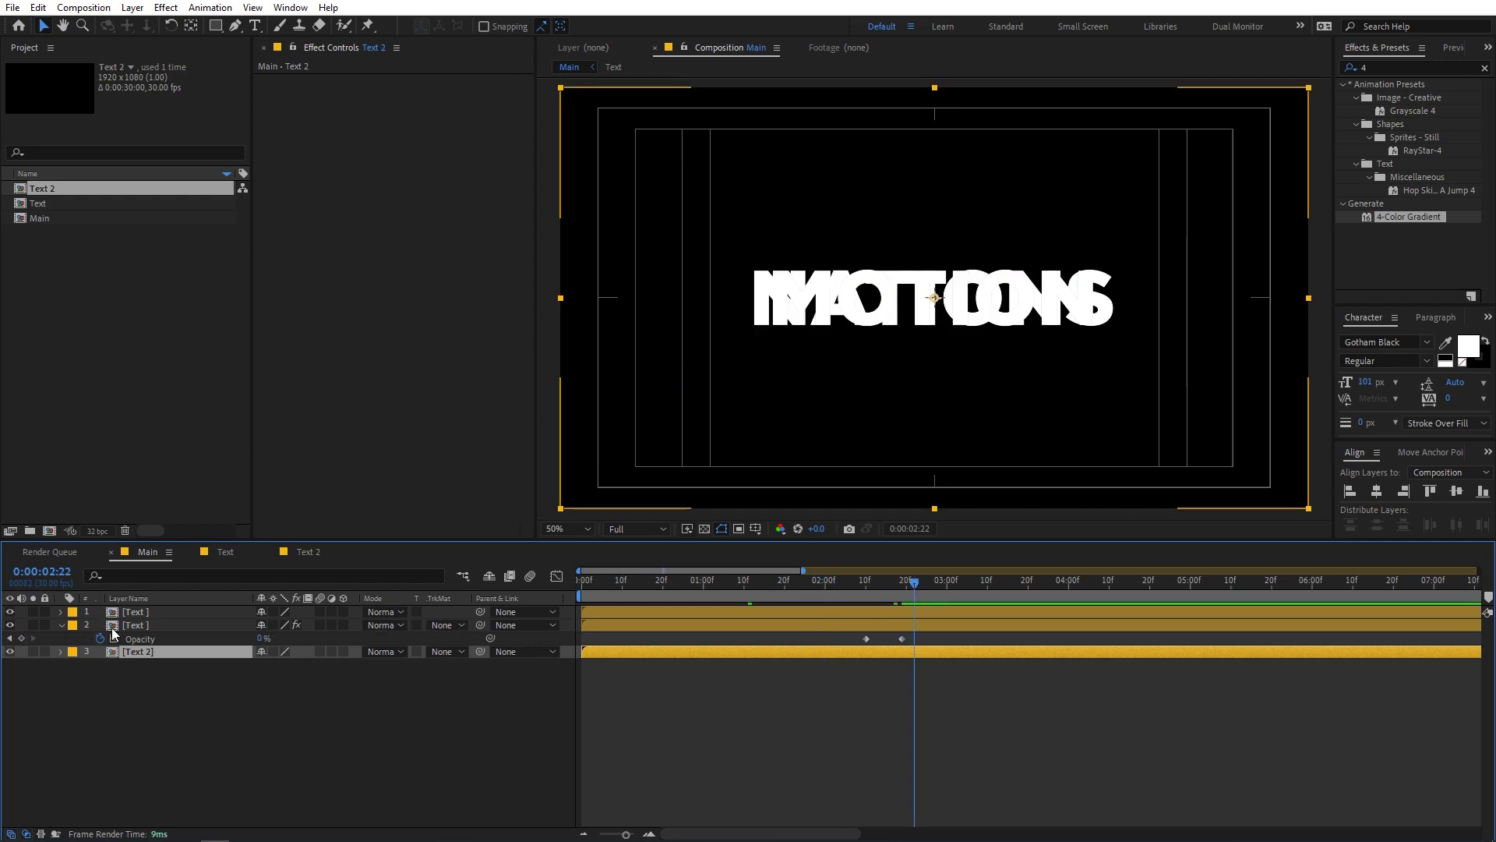
pyautogui.hotkey('ctrl', 'd')
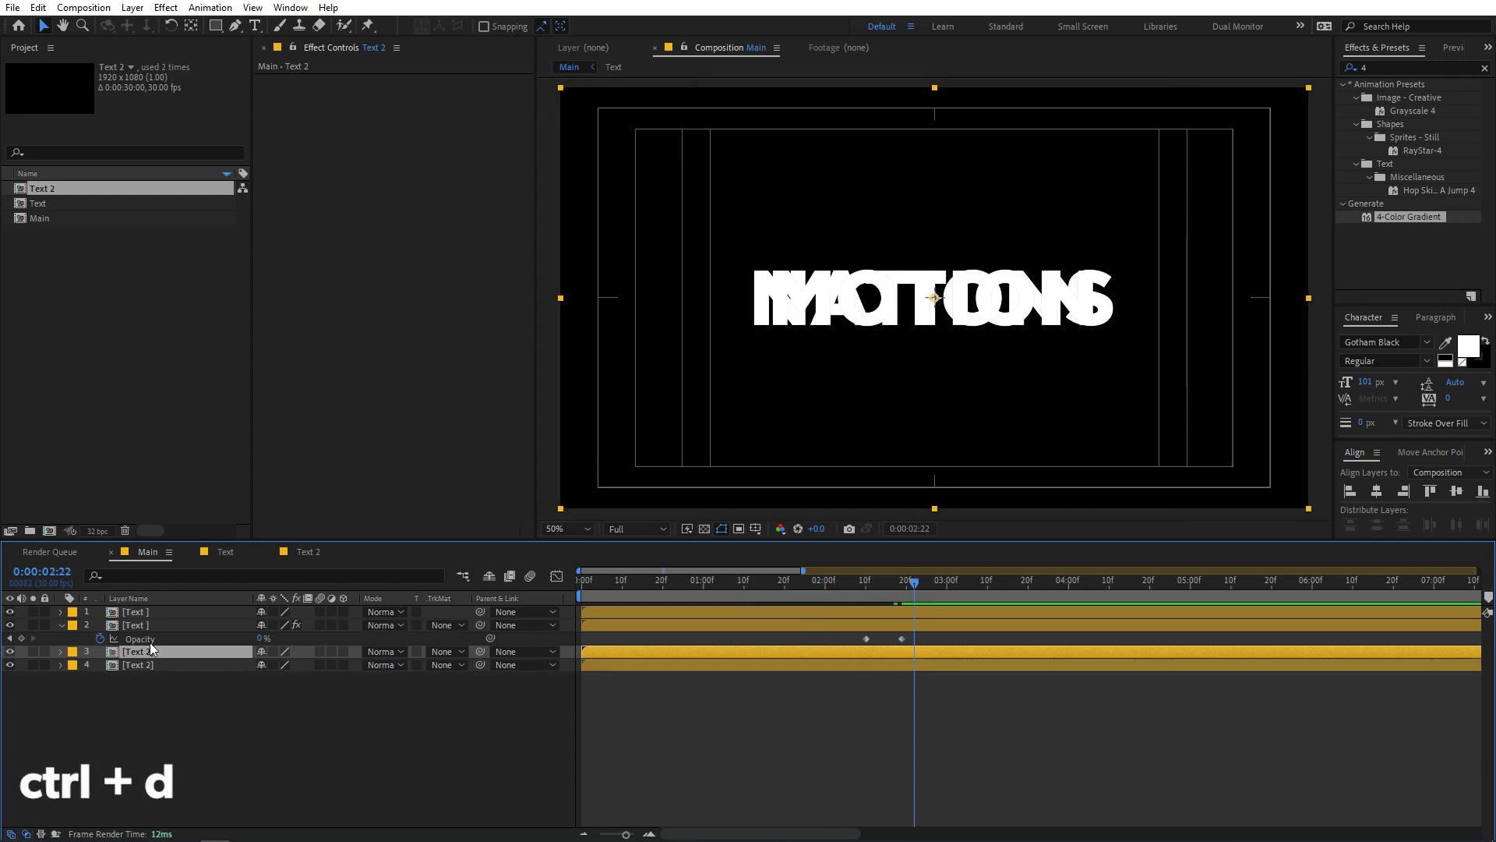
# Step: Copy the Echo and 4-Color Gradient effects from the lower Text layer to the bottom Text 2 layer, and preview from the start
pyautogui.click(150, 625)
pyautogui.click(295, 81)
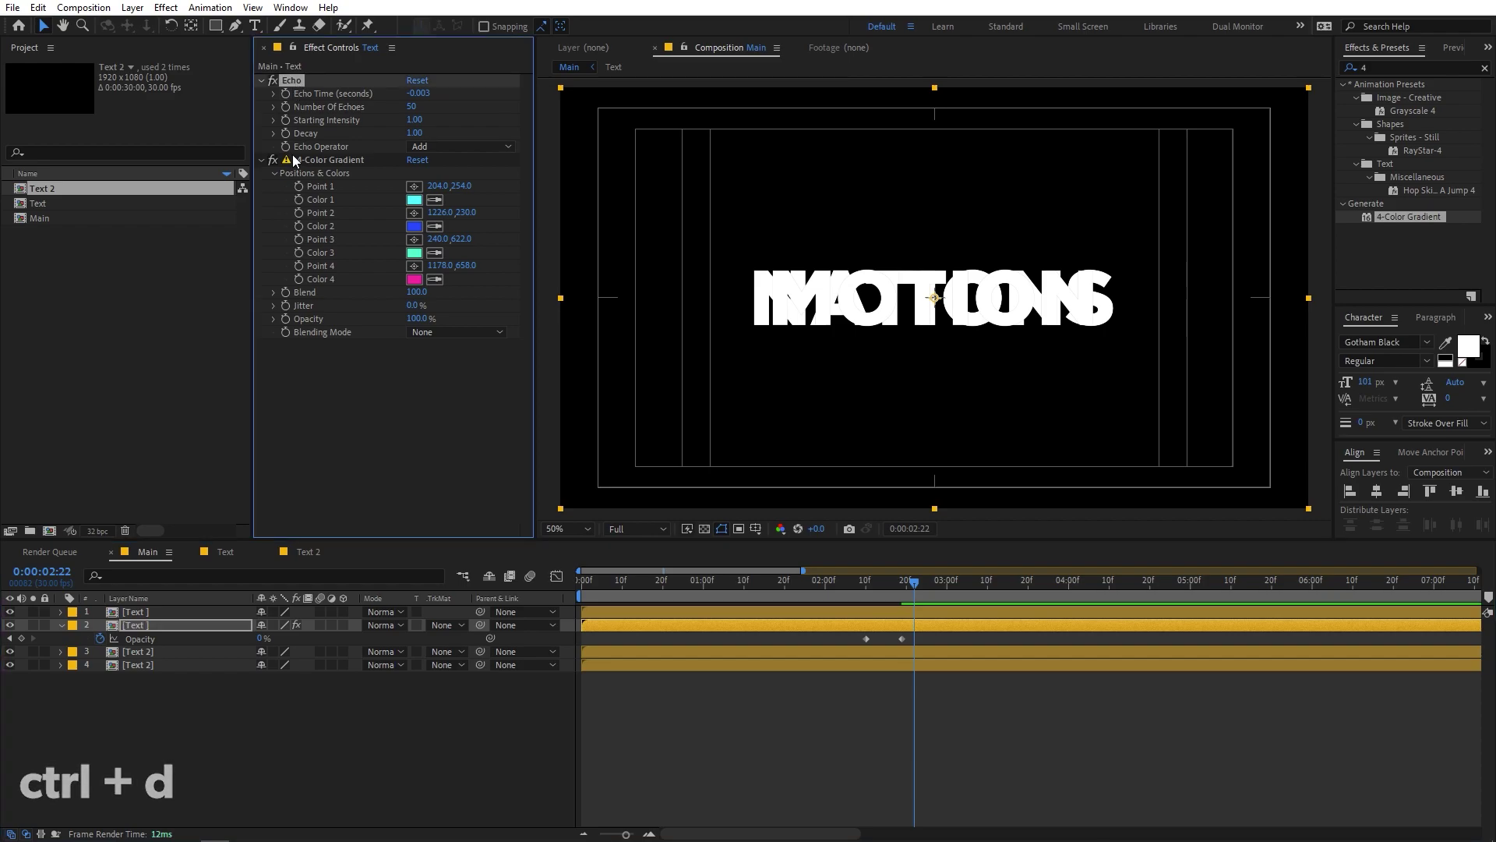
pyautogui.keyDown('ctrl'); pyautogui.click(309, 159); pyautogui.keyUp('ctrl')
pyautogui.press('Home')
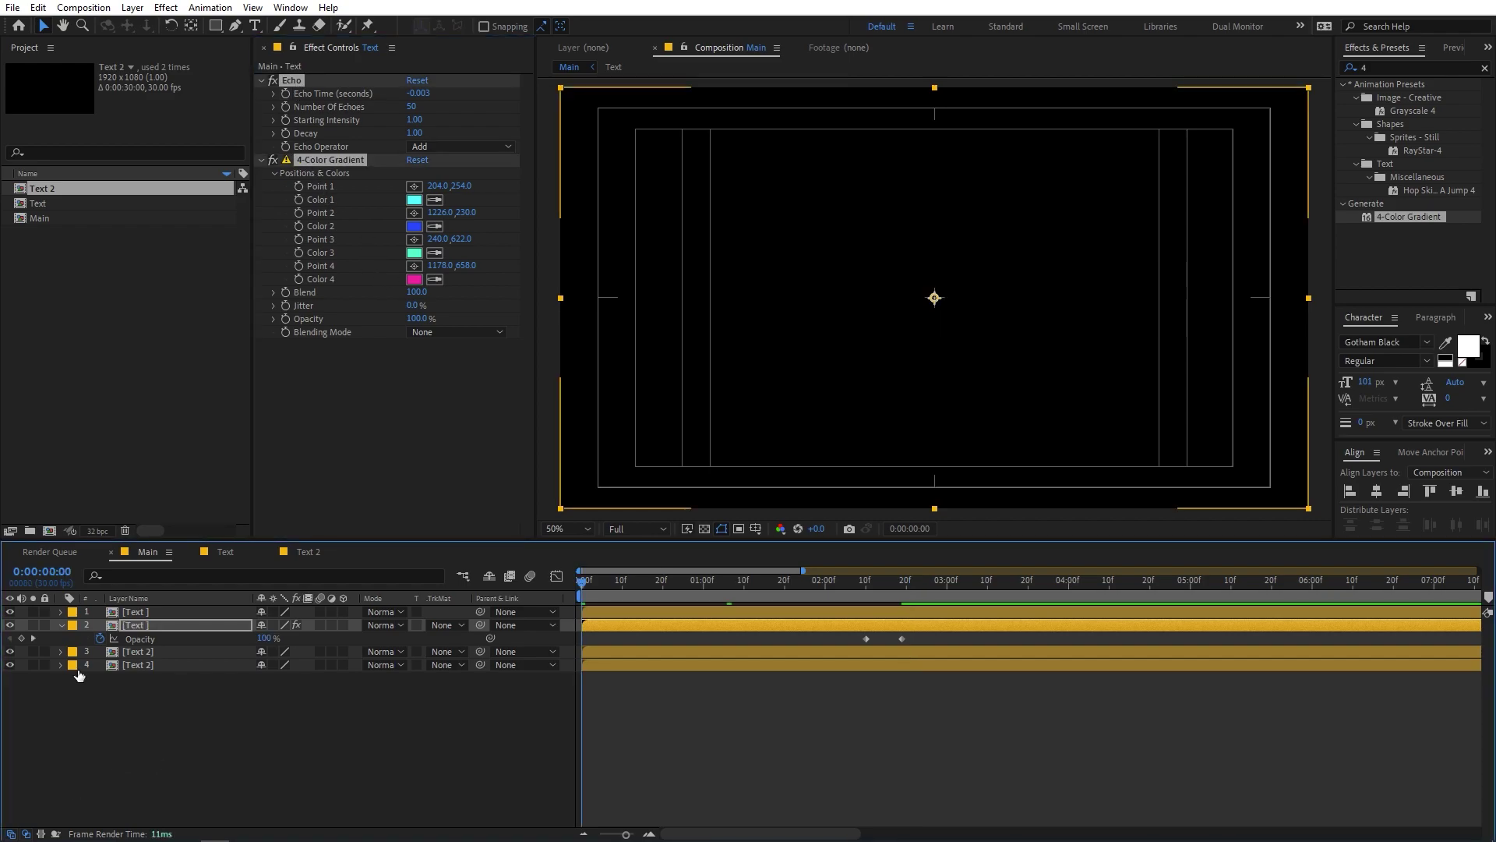
pyautogui.click(162, 665)
pyautogui.hotkey('ctrl', 'v')
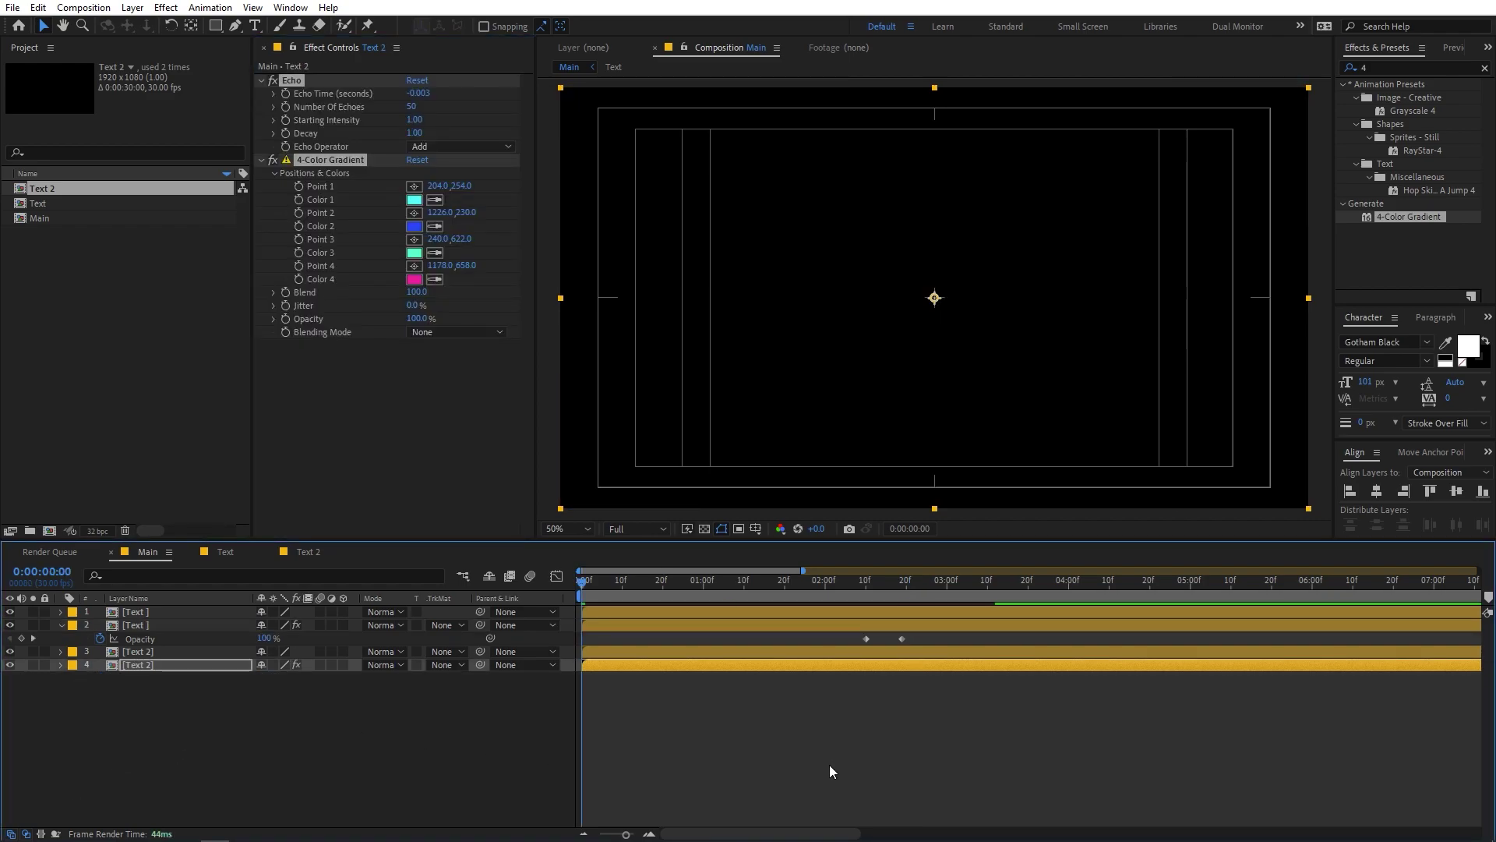
pyautogui.click(829, 764)
pyautogui.press('space')
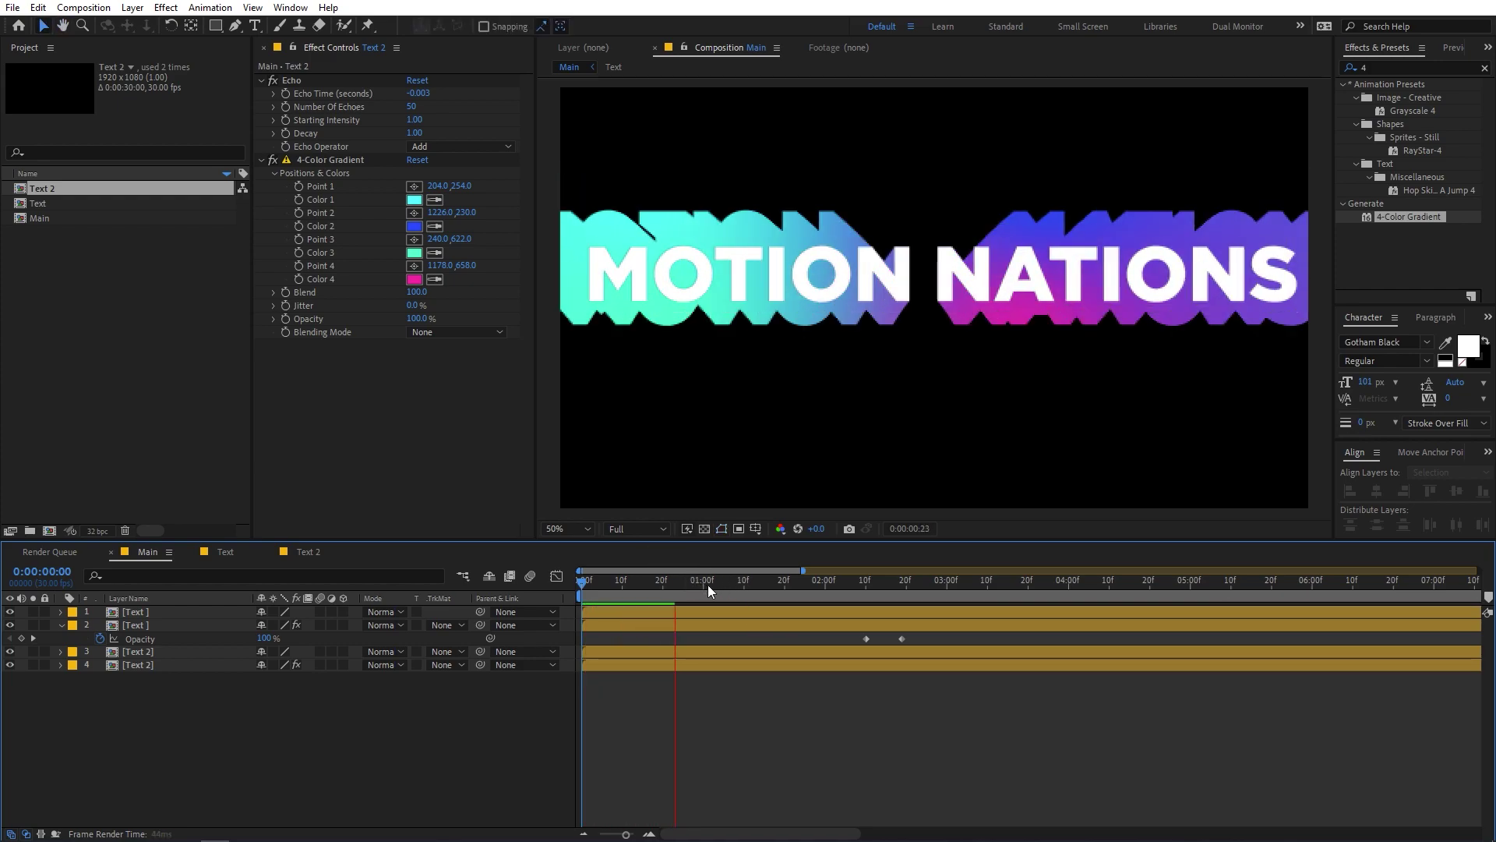
# Step: At 0:00:02:19, move both Text layers up so that MOTION forms the title's upper line
pyautogui.click(882, 590)
pyautogui.moveTo(881, 589); pyautogui.dragTo(903, 592)
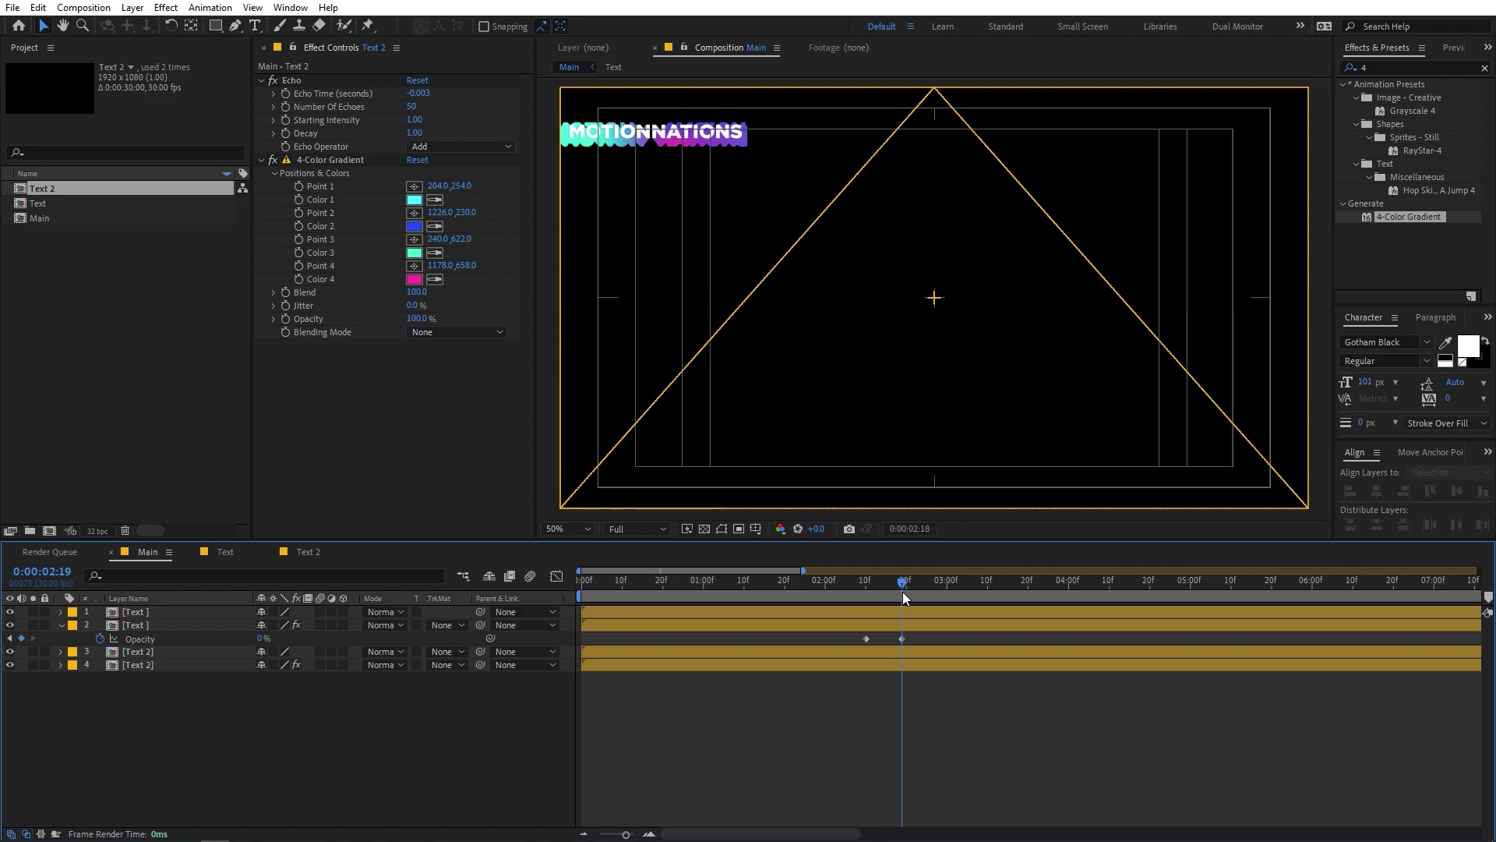
pyautogui.click(150, 620)
pyautogui.keyDown('shift'); pyautogui.click(146, 611); pyautogui.keyUp('shift')
pyautogui.hotkey('shift', 'Up')
pyautogui.hotkey('shift', 'Up')
pyautogui.hotkey('shift', 'Up')
pyautogui.hotkey('shift', 'Up')
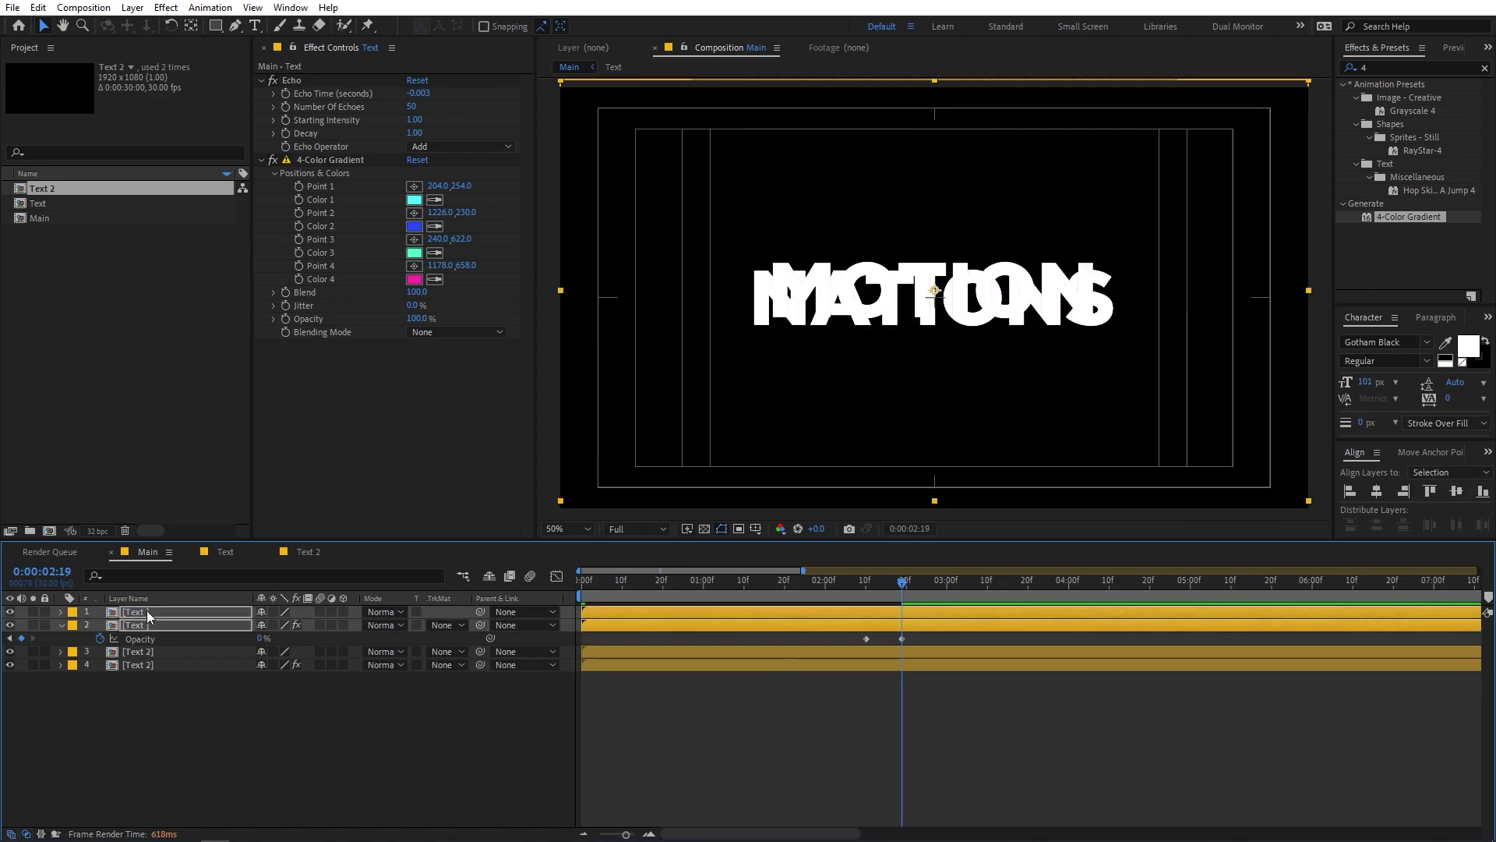
# Step: Move both Text 2 layers down until NATIONS sits clear below MOTION as the second line
pyautogui.click(151, 661)
pyautogui.keyDown('shift'); pyautogui.click(148, 653); pyautogui.keyUp('shift')
pyautogui.hotkey('shift', 'Down')
pyautogui.hotkey('shift', 'Down')
pyautogui.hotkey('shift', 'Down')
pyautogui.hotkey('shift', 'Down')
pyautogui.hotkey('shift', 'Down')
pyautogui.hotkey('shift', 'Down')
pyautogui.hotkey('shift', 'Down')
pyautogui.hotkey('shift', 'Down')
pyautogui.hotkey('shift', 'Down')
pyautogui.hotkey('shift', 'Down')
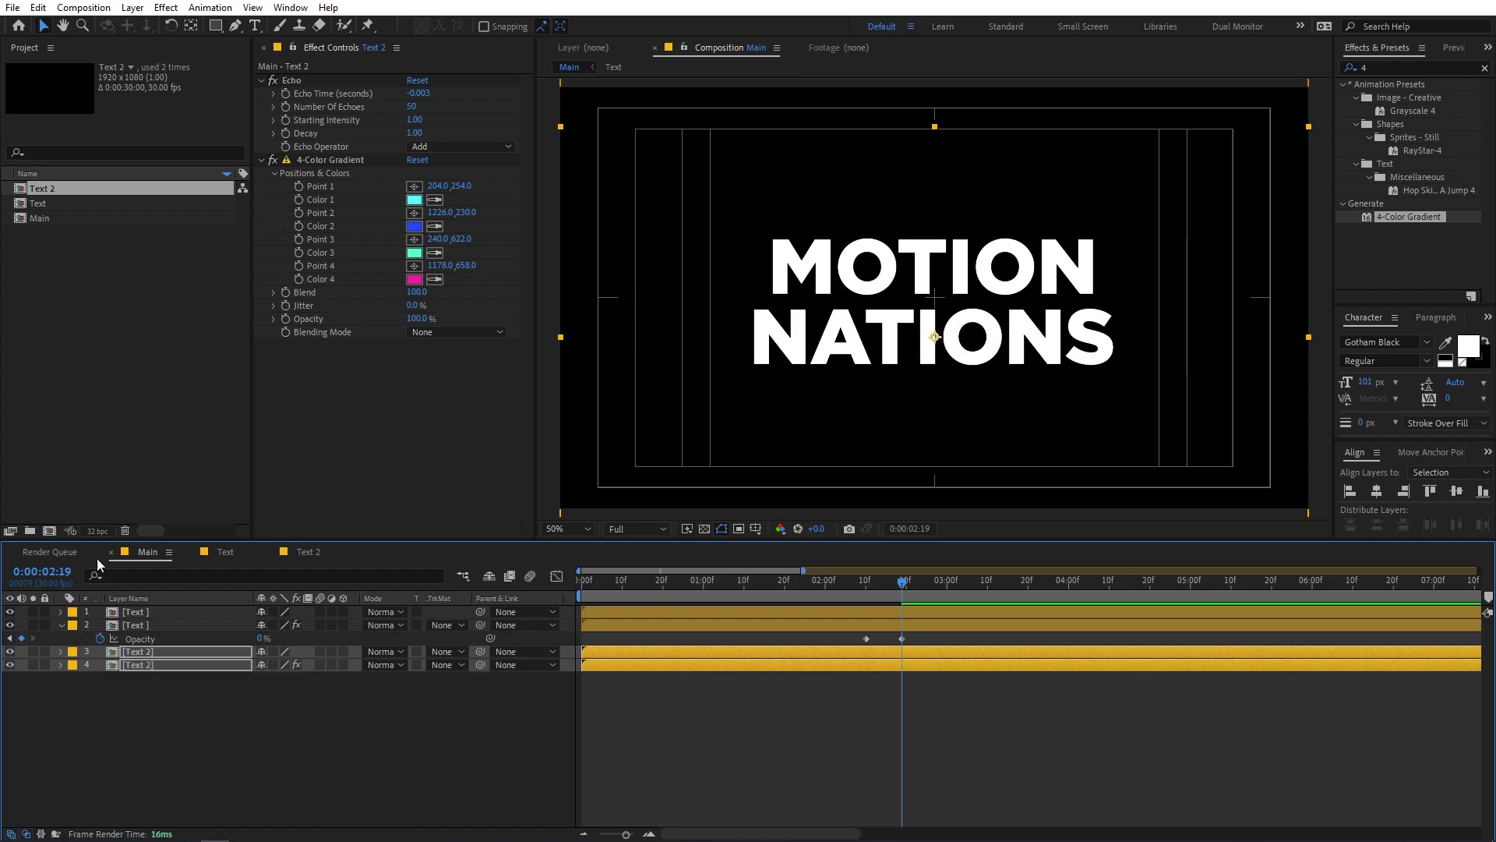
# Step: Move all four text layers up together, fine-tune their height slightly downward, and deselect them
pyautogui.keyDown('shift'); pyautogui.click(170, 615); pyautogui.keyUp('shift')
pyautogui.hotkey('shift', 'Up')
pyautogui.hotkey('shift', 'Up')
pyautogui.hotkey('shift', 'Up')
pyautogui.hotkey('shift', 'Up')
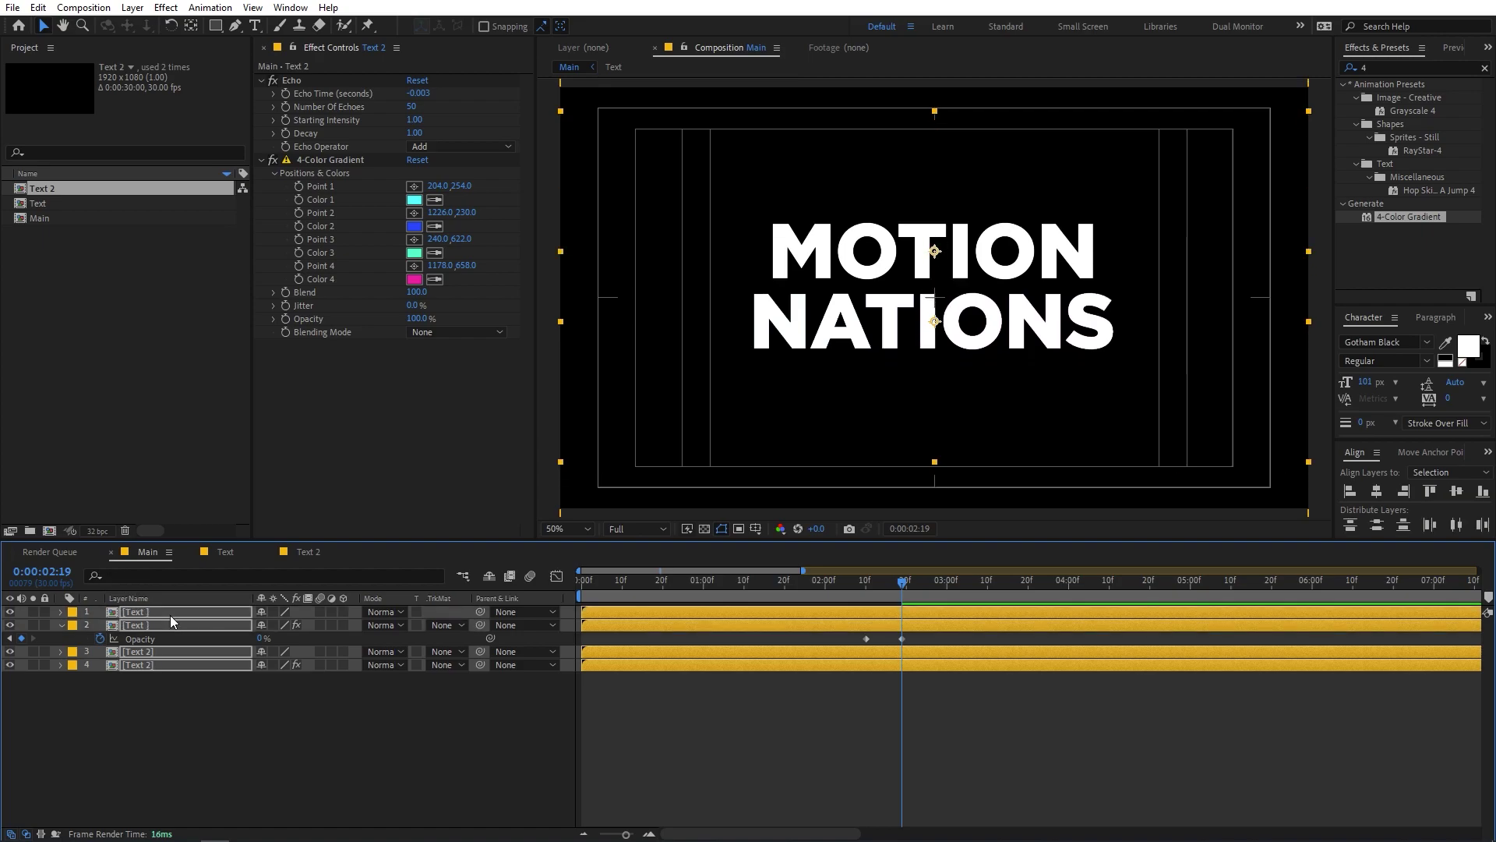
pyautogui.press('Down')
pyautogui.press('Down')
pyautogui.click(867, 689)
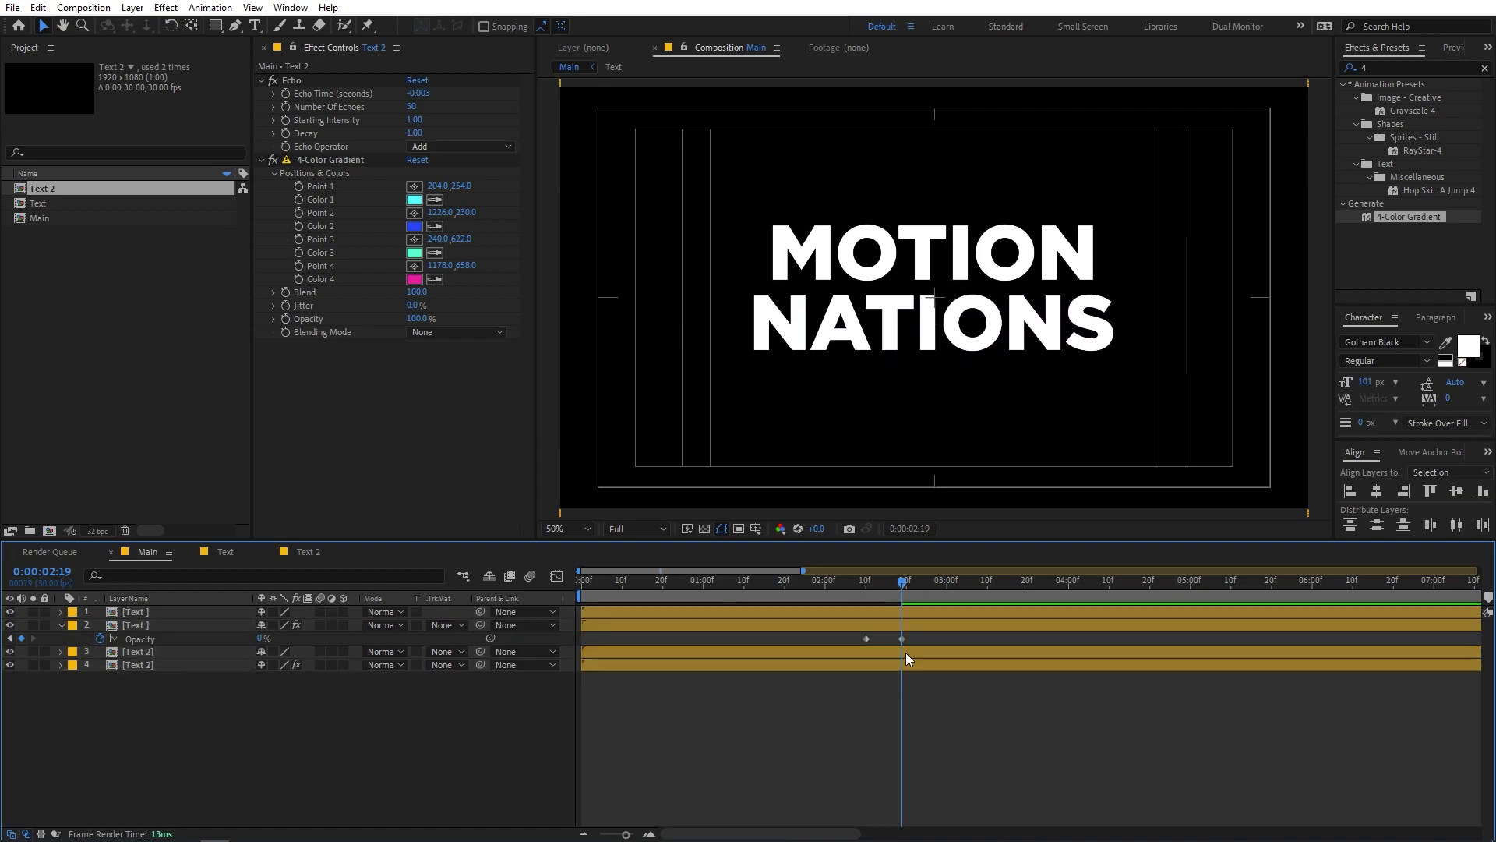
# Step: Copy the lower Text layer's Opacity keyframes to the bottom Text 2 layer at 0:00:02:10, and preview from the start
pyautogui.moveTo(915, 636); pyautogui.dragTo(811, 643)
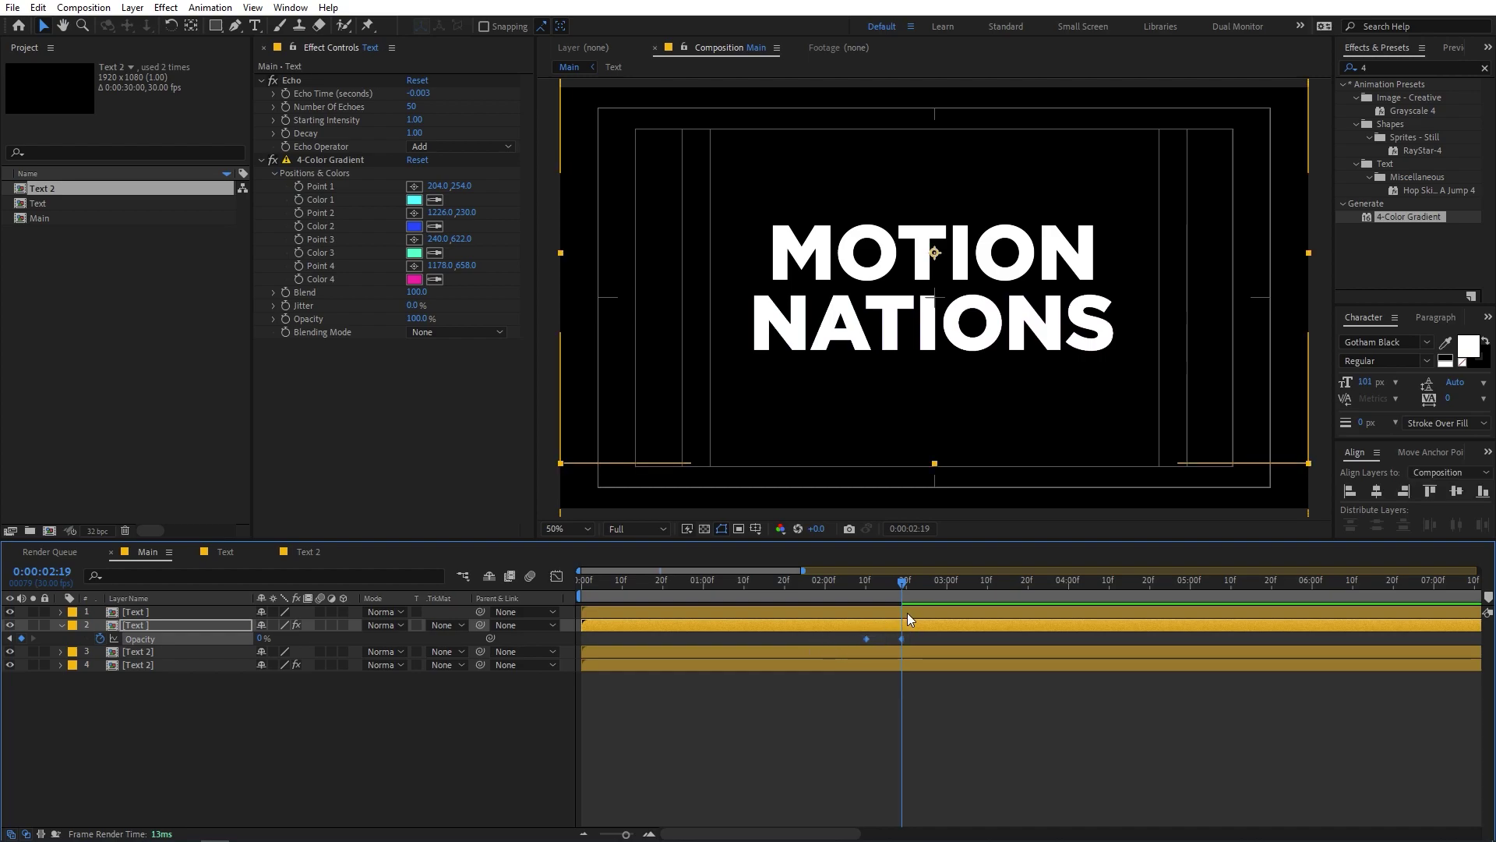
pyautogui.moveTo(882, 591); pyautogui.dragTo(866, 590)
pyautogui.hotkey('ctrl', 'v')
pyautogui.click(872, 667)
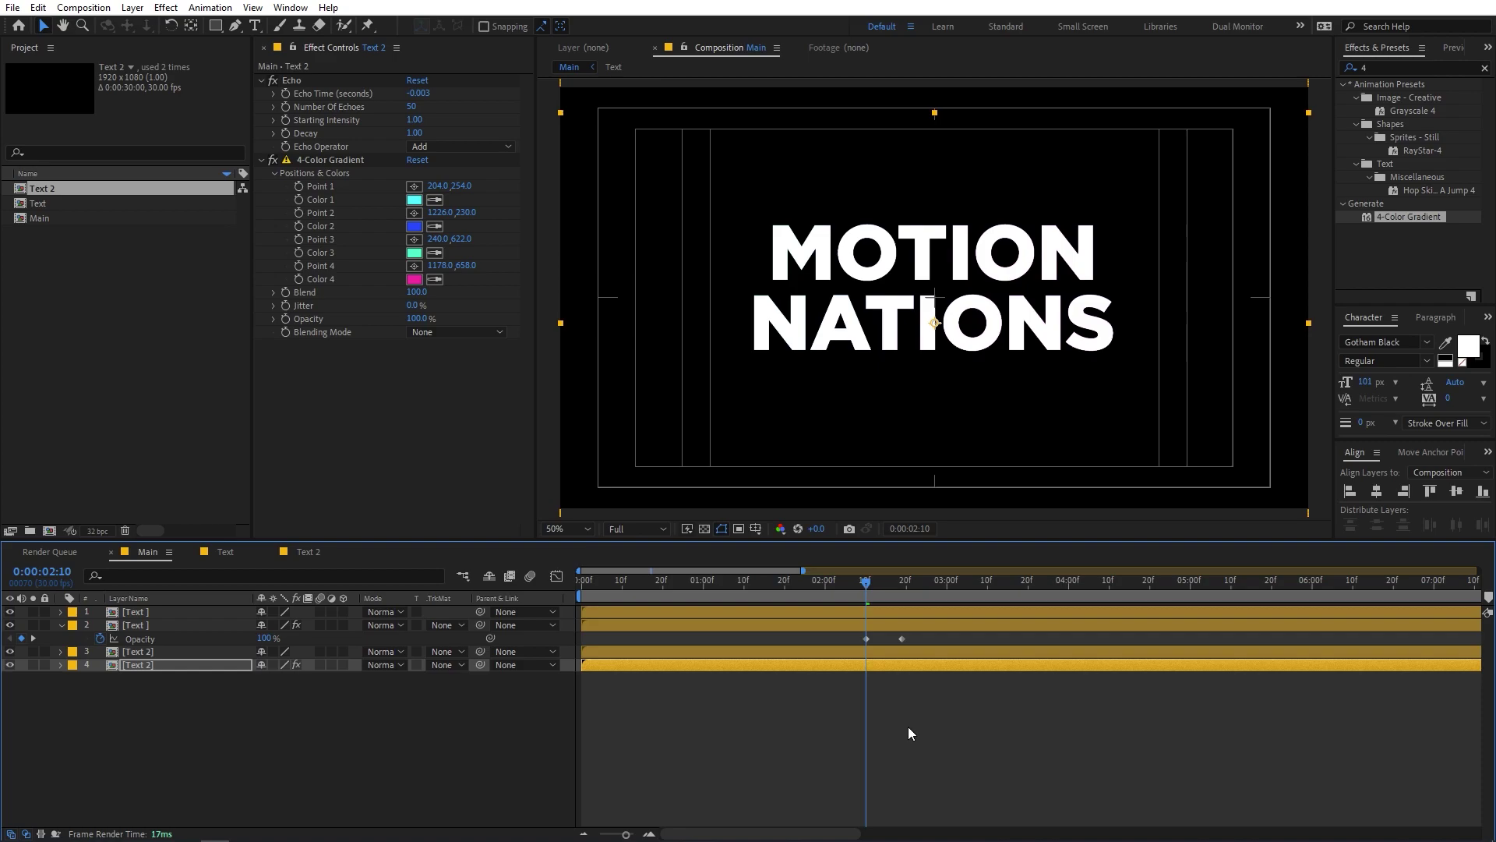
pyautogui.hotkey('ctrl', 'v')
pyautogui.press('Home')
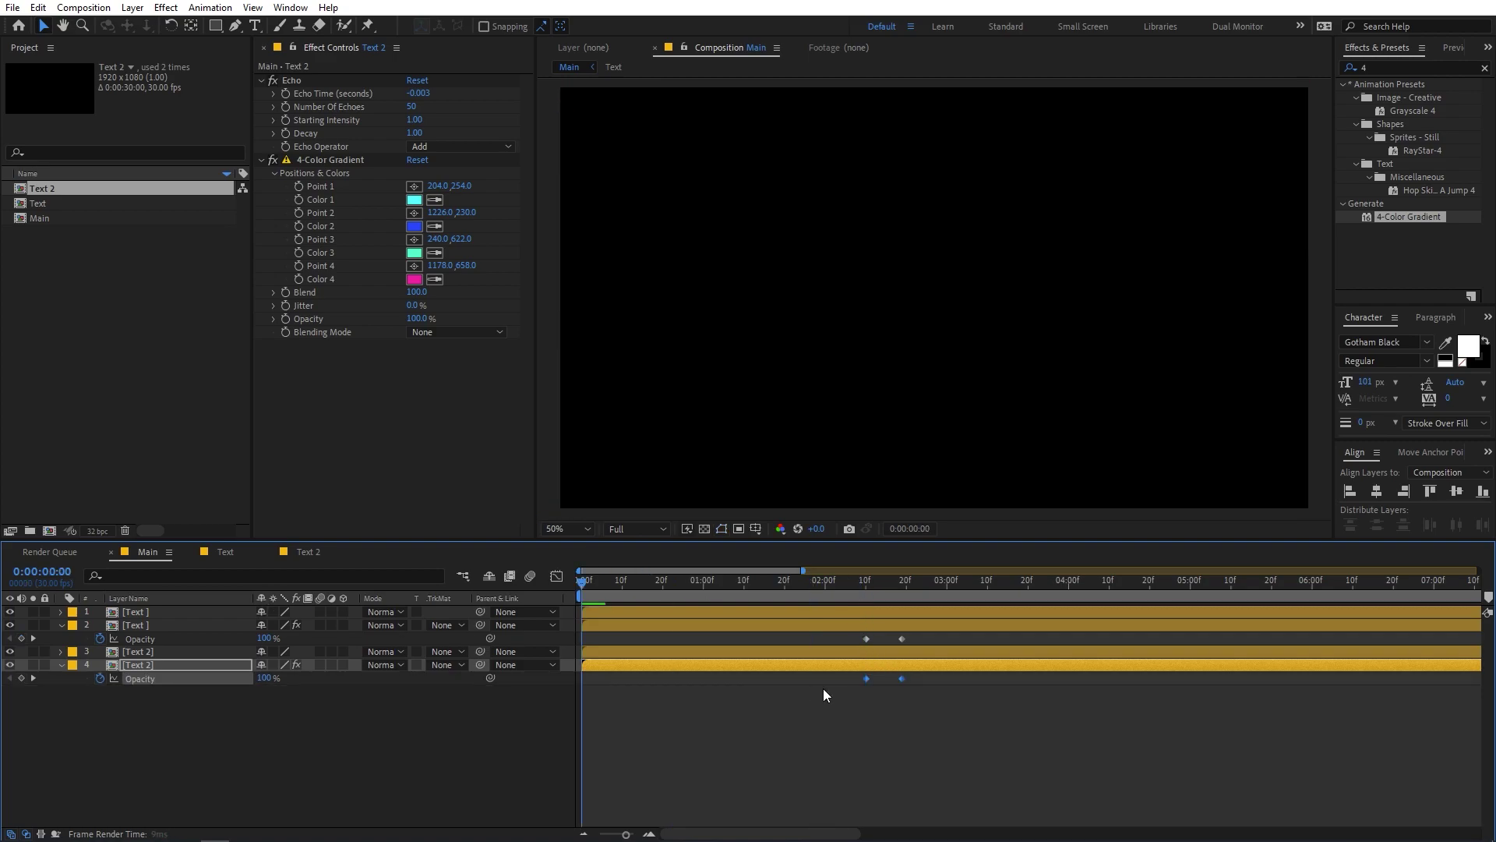
pyautogui.press('space')
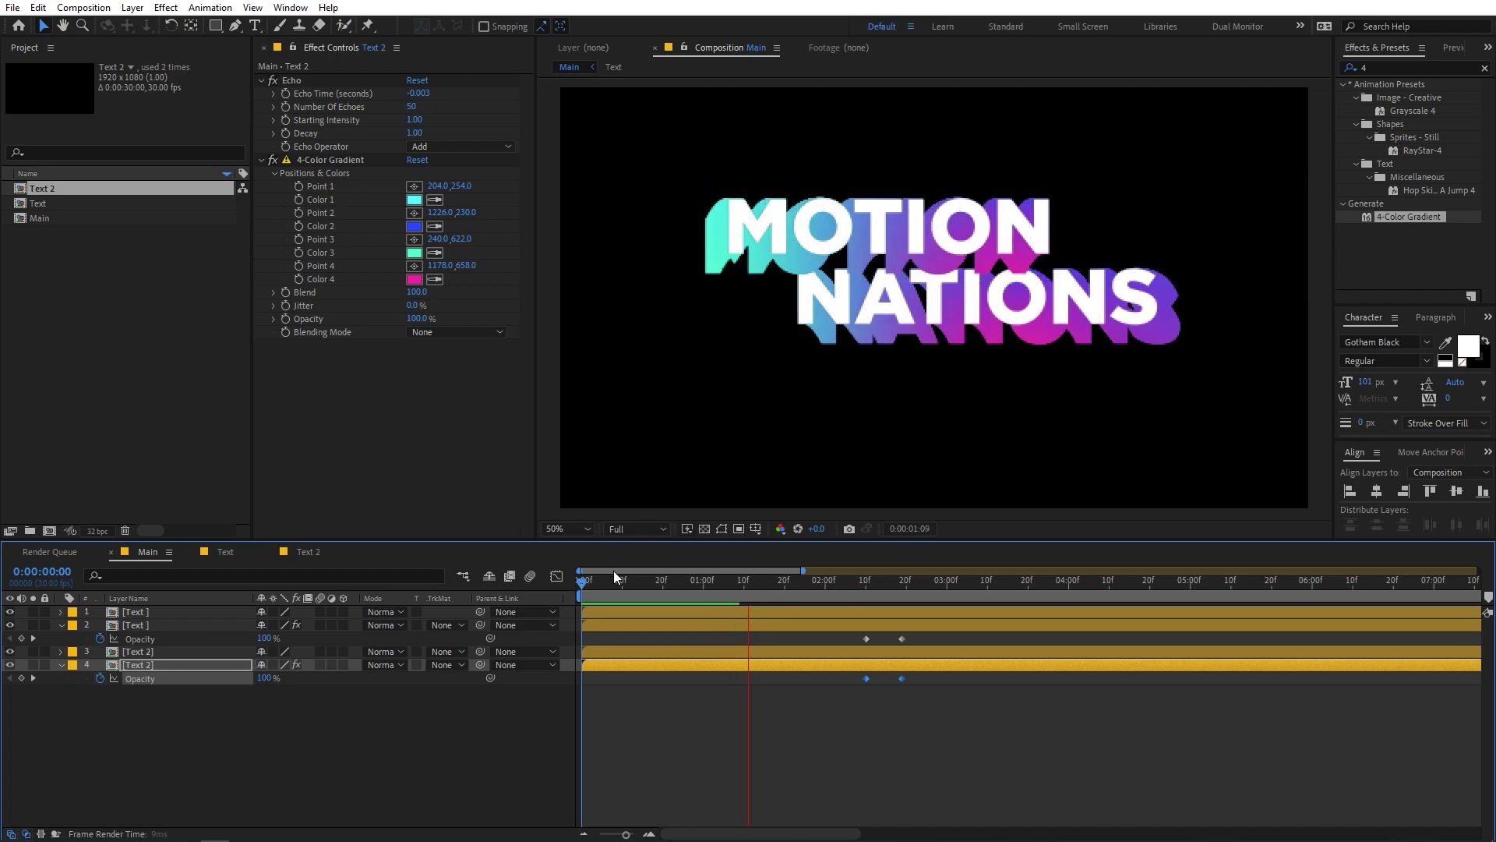
pyautogui.press('space')
# Step: Replace the word MOTION in the Text composition's text layer with ANIMATION
pyautogui.click(175, 624)
pyautogui.doubleClick(173, 609)
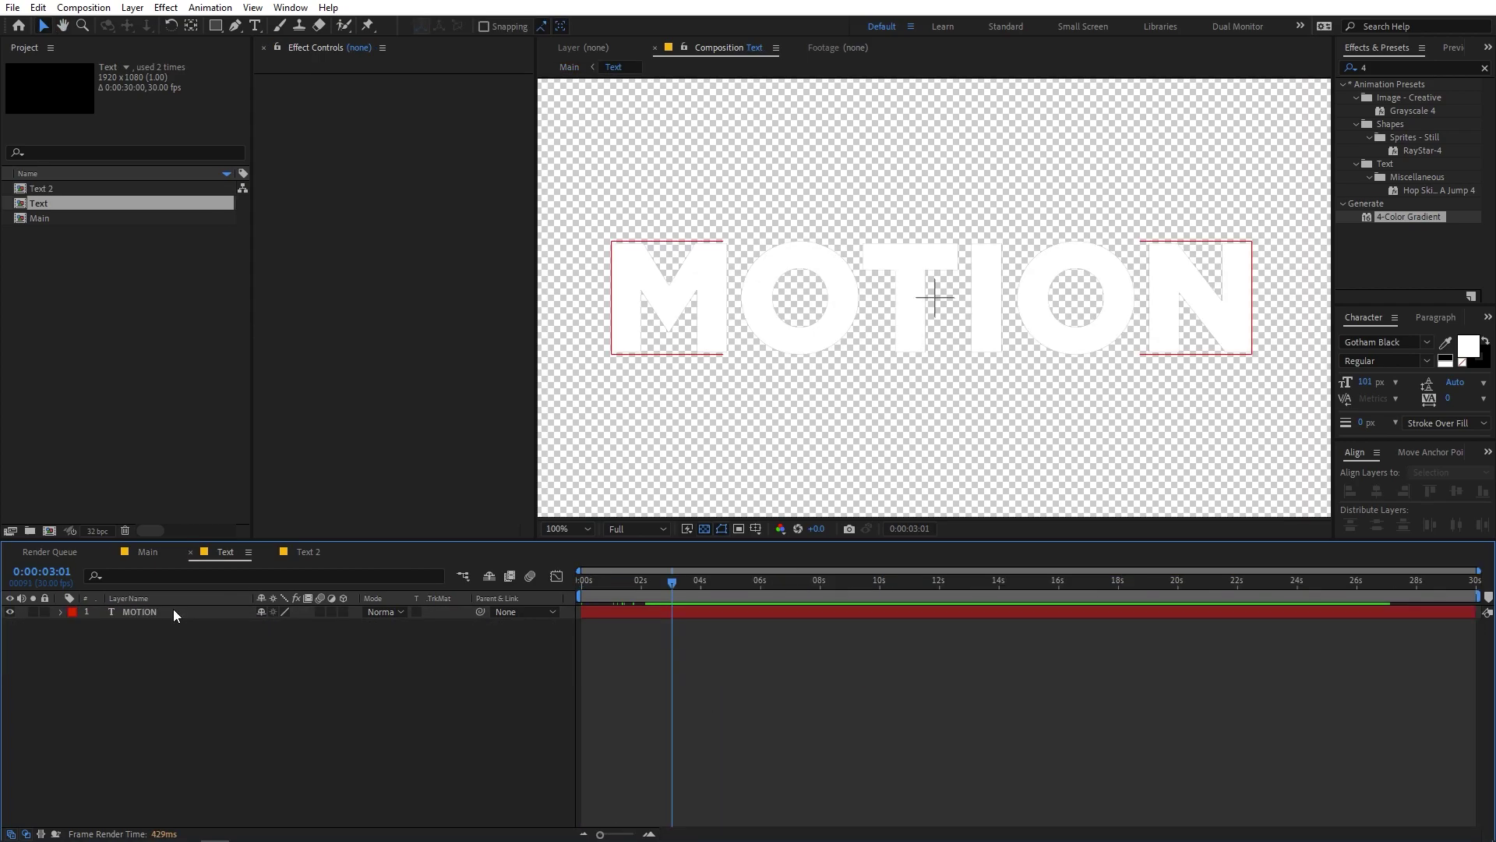
pyautogui.doubleClick(139, 611)
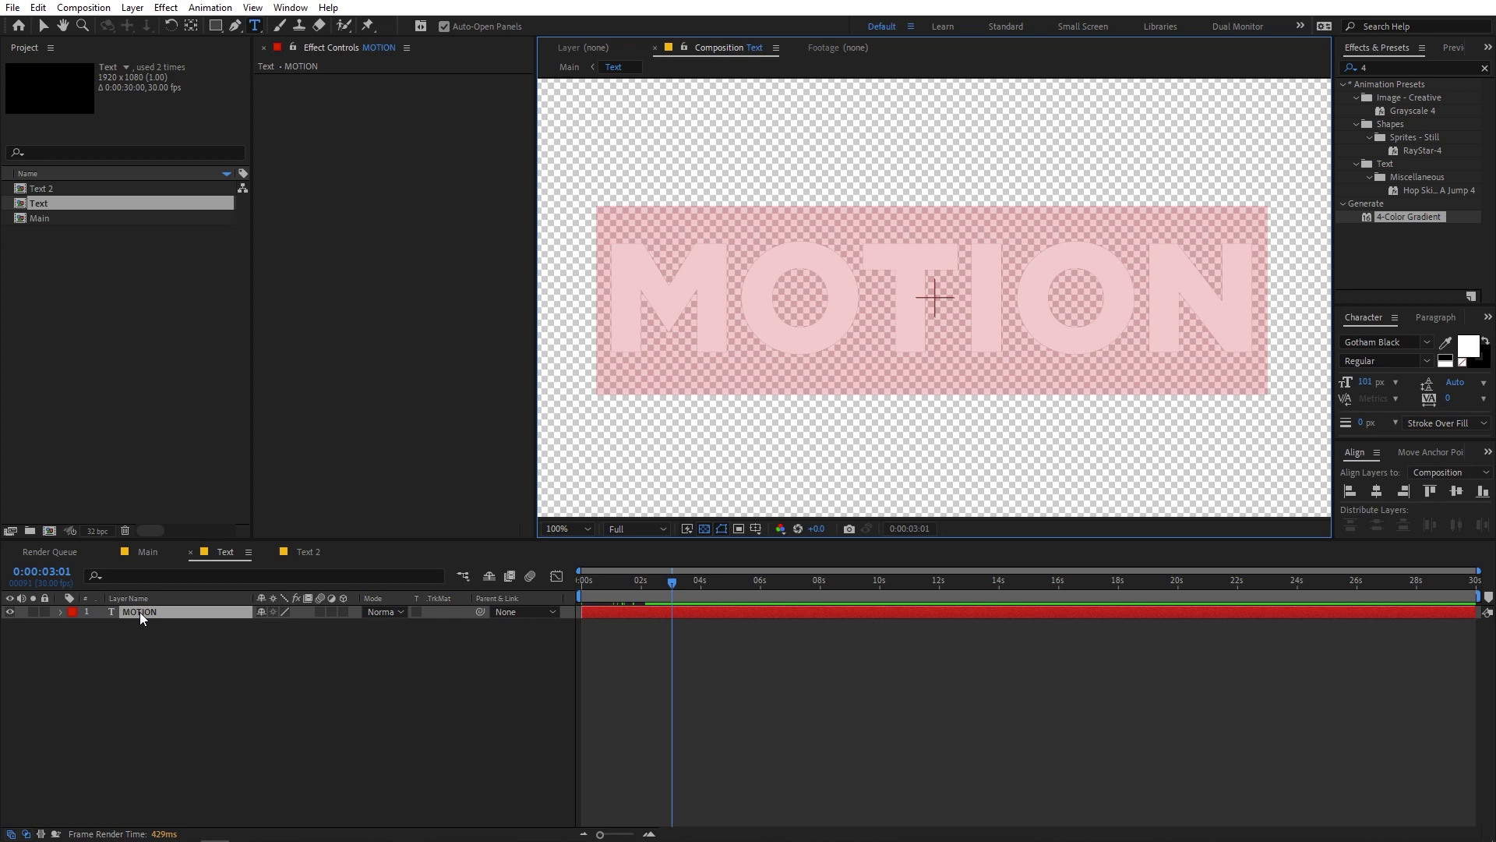
pyautogui.write('ANIM')
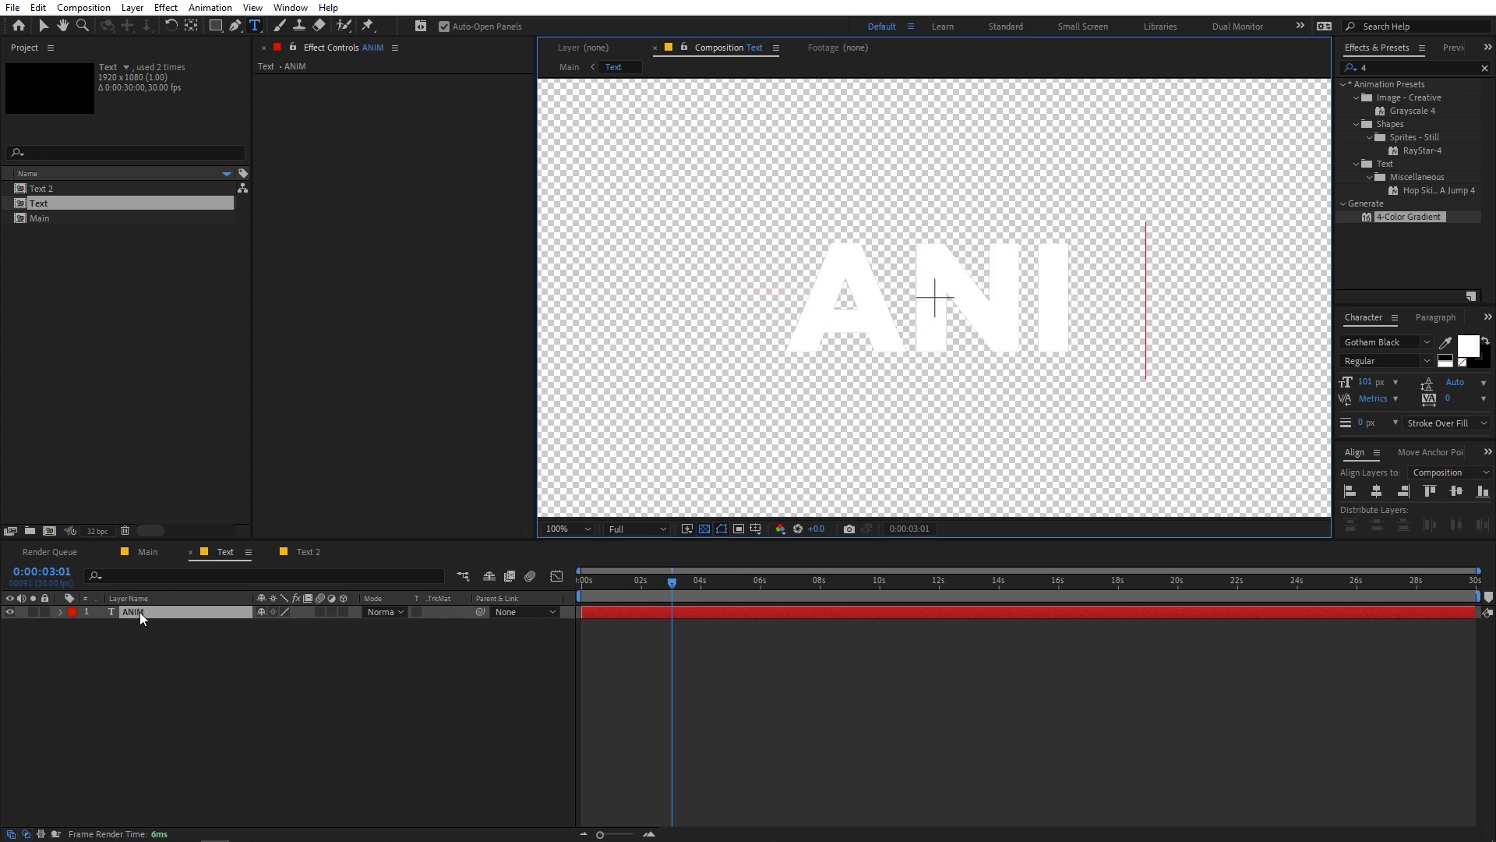
pyautogui.write('ATION')
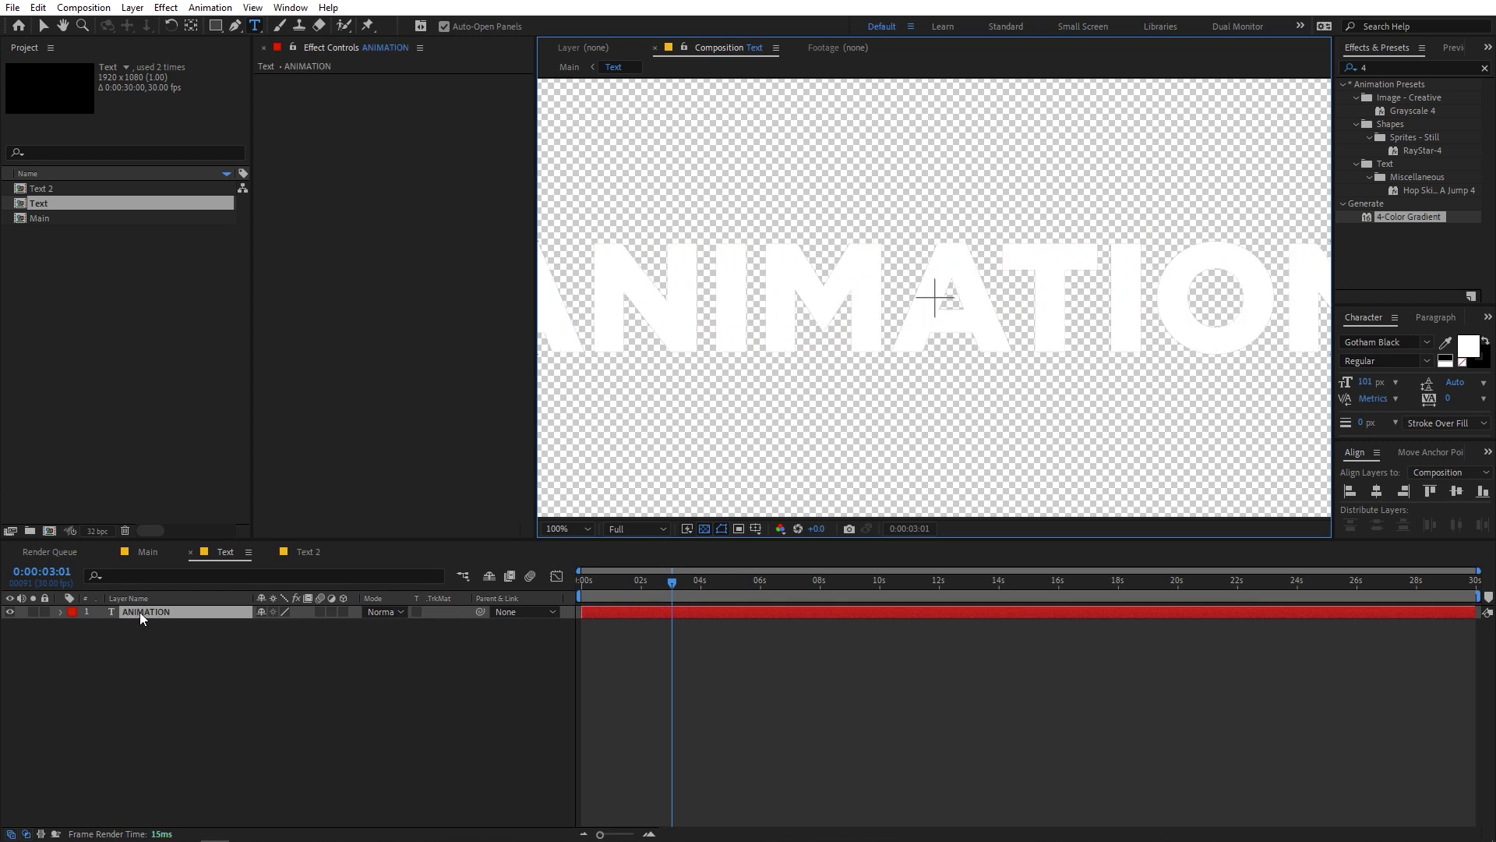
pyautogui.hotkey('ctrl', 'a')
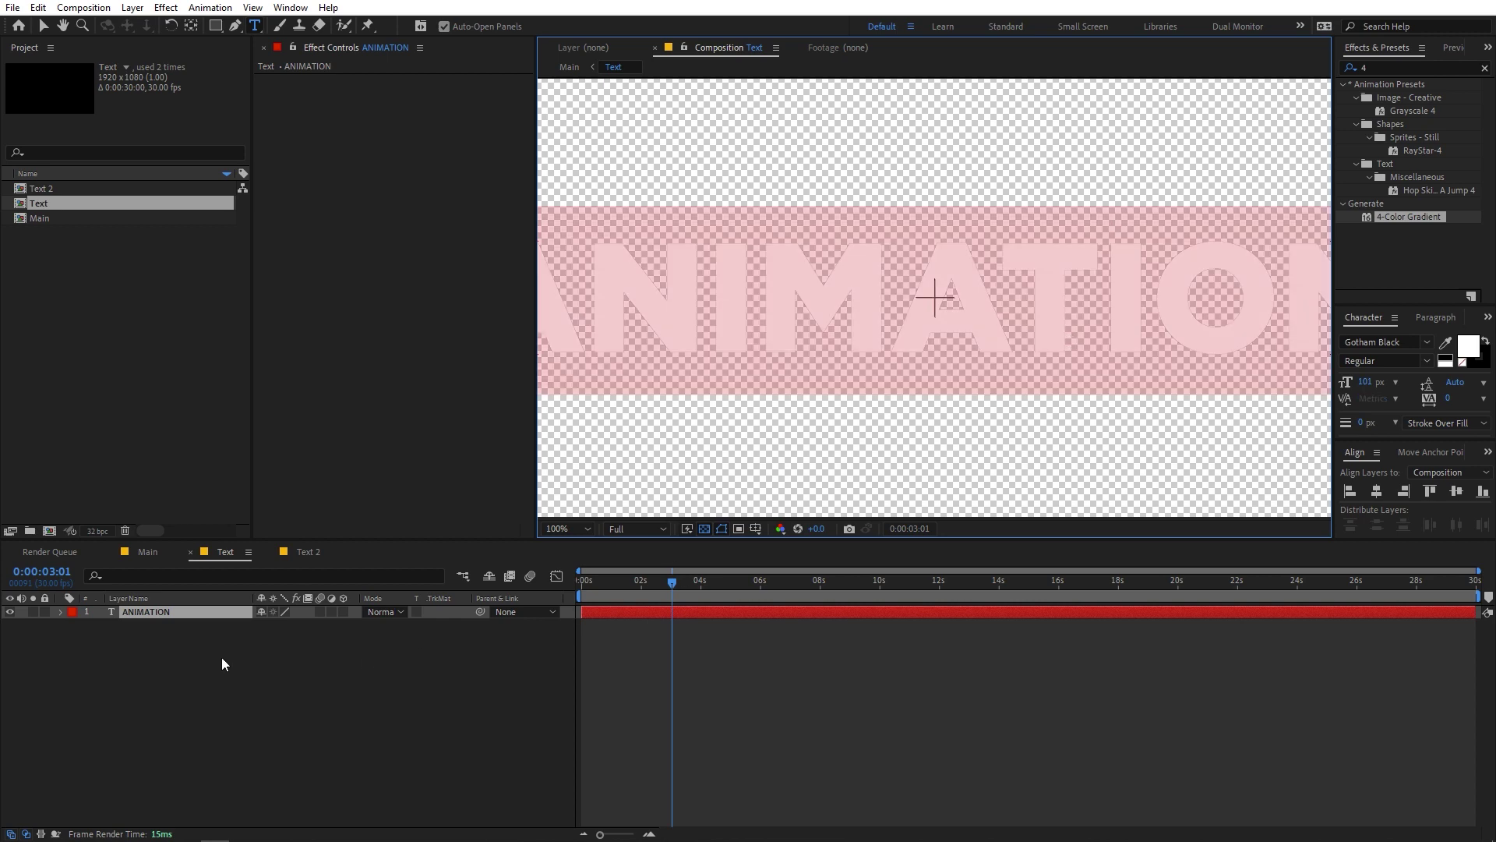
# Step: Scale the ANIMATION layer down until it is slightly narrower than NATIONS, and preview the Main composition from the start
pyautogui.click(161, 613)
pyautogui.press('s')
pyautogui.moveTo(277, 625); pyautogui.dragTo(233, 625)
pyautogui.click(147, 553)
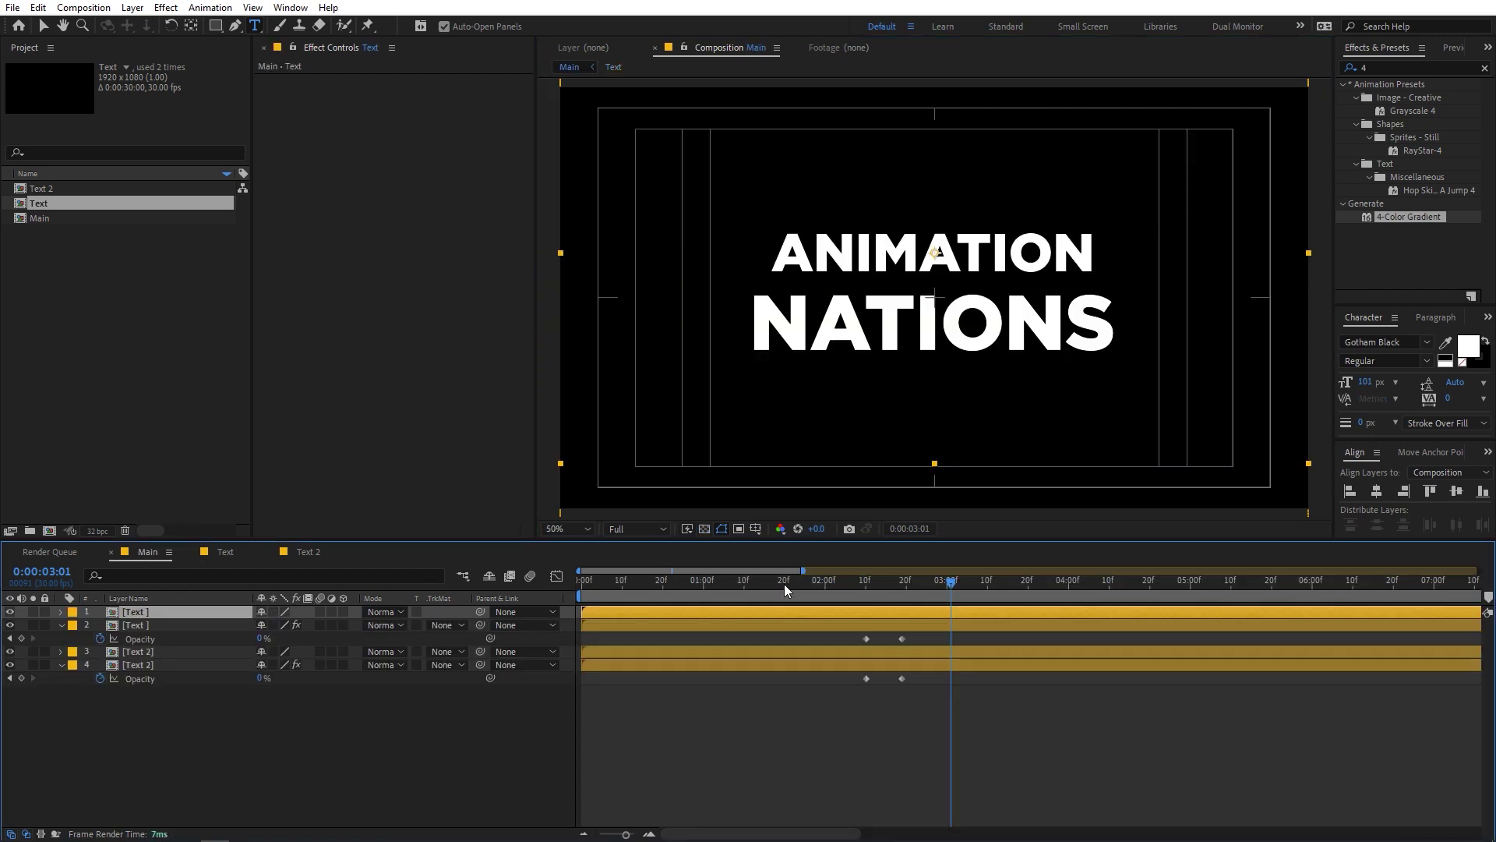
pyautogui.press('Home')
pyautogui.press('space')
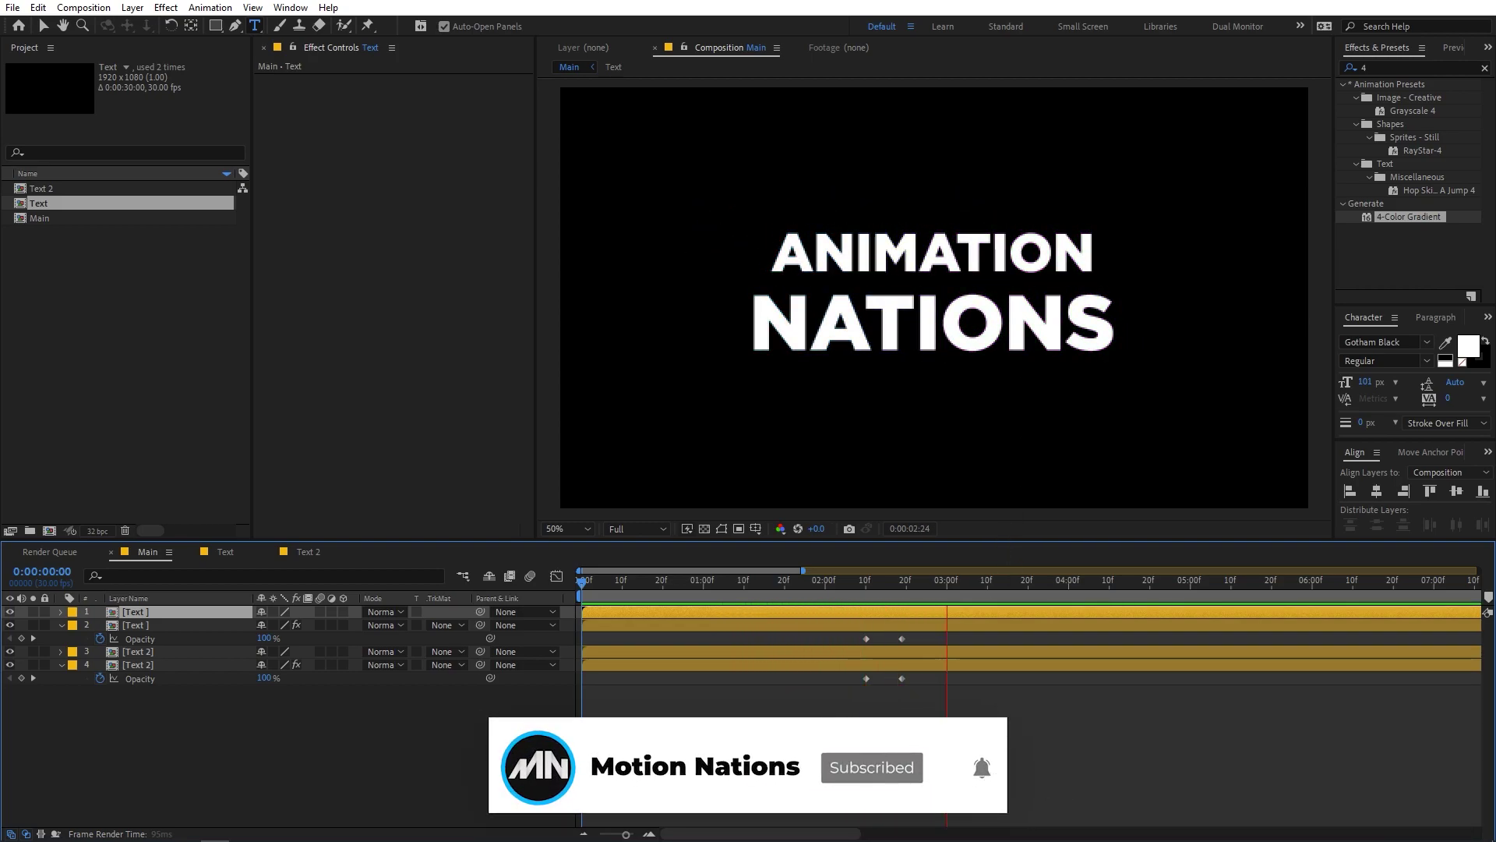
pyautogui.press('space')
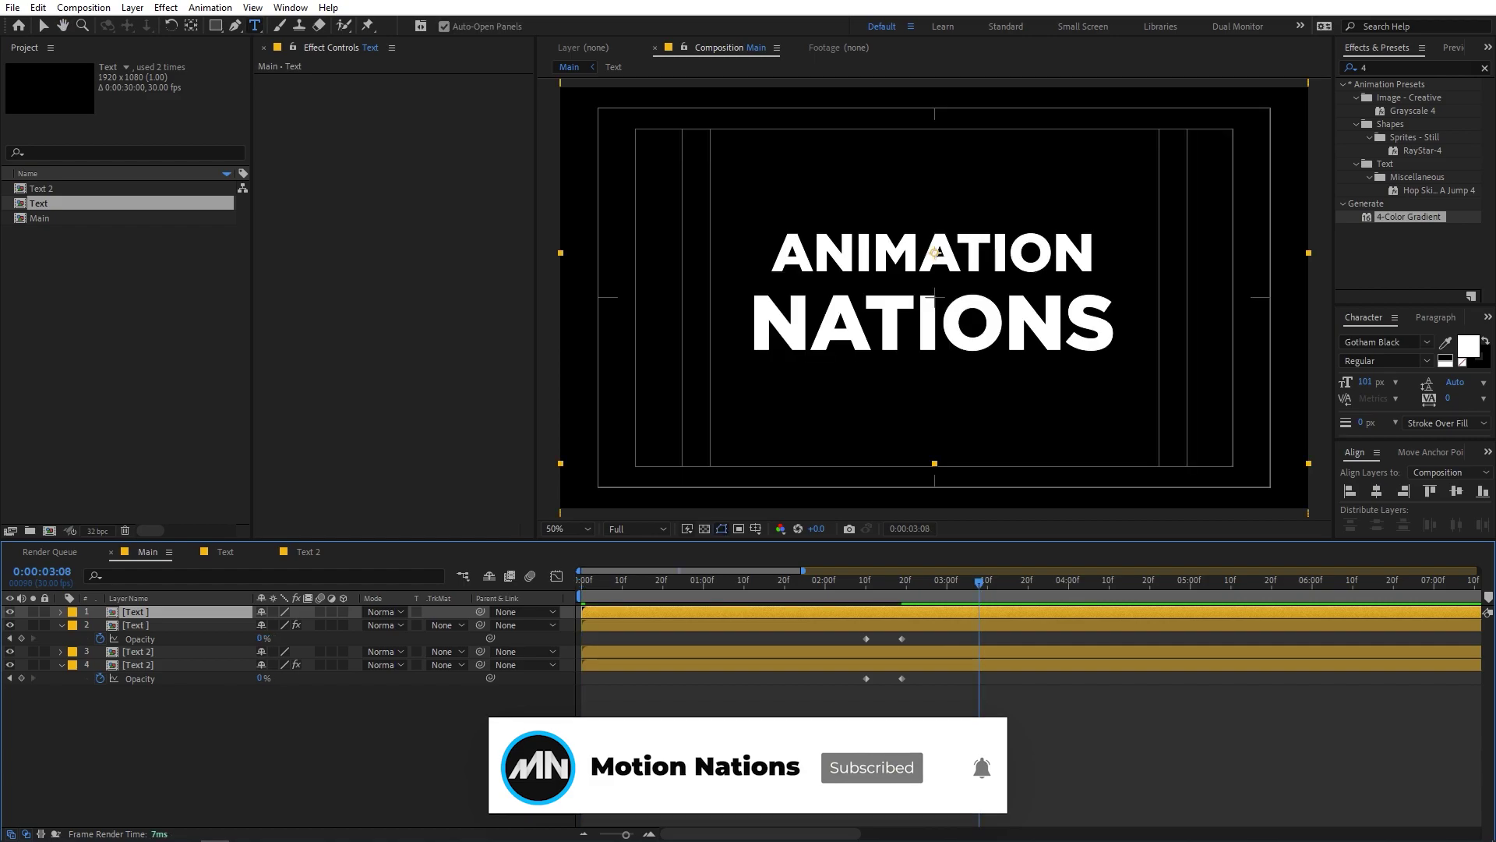